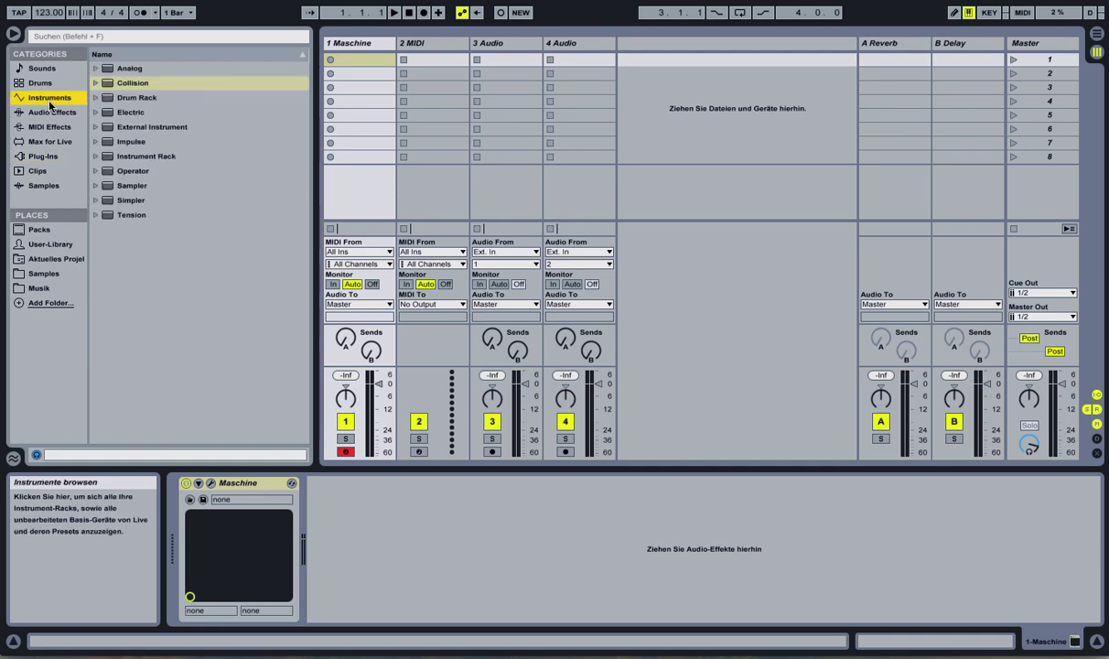
# Load Operator onto the second MIDI track and create a 16-bar MIDI clip in its first slot.
pyautogui.moveTo(135, 171); pyautogui.dragTo(432, 57)
pyautogui.doubleClick(430, 61)
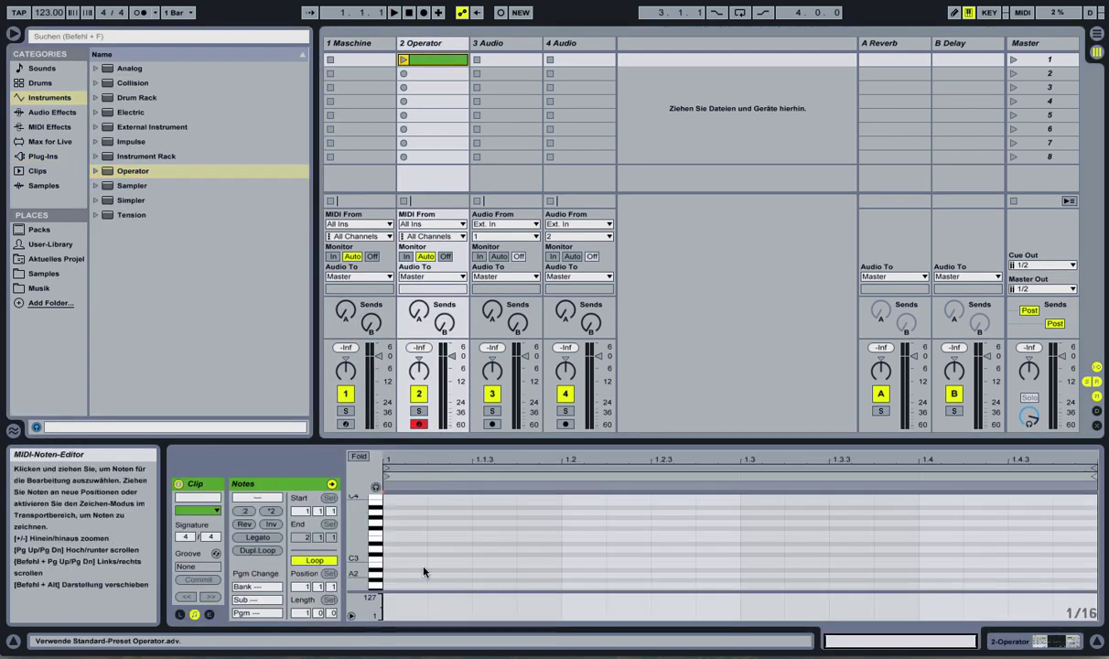
pyautogui.moveTo(300, 612); pyautogui.dragTo(300, 618)
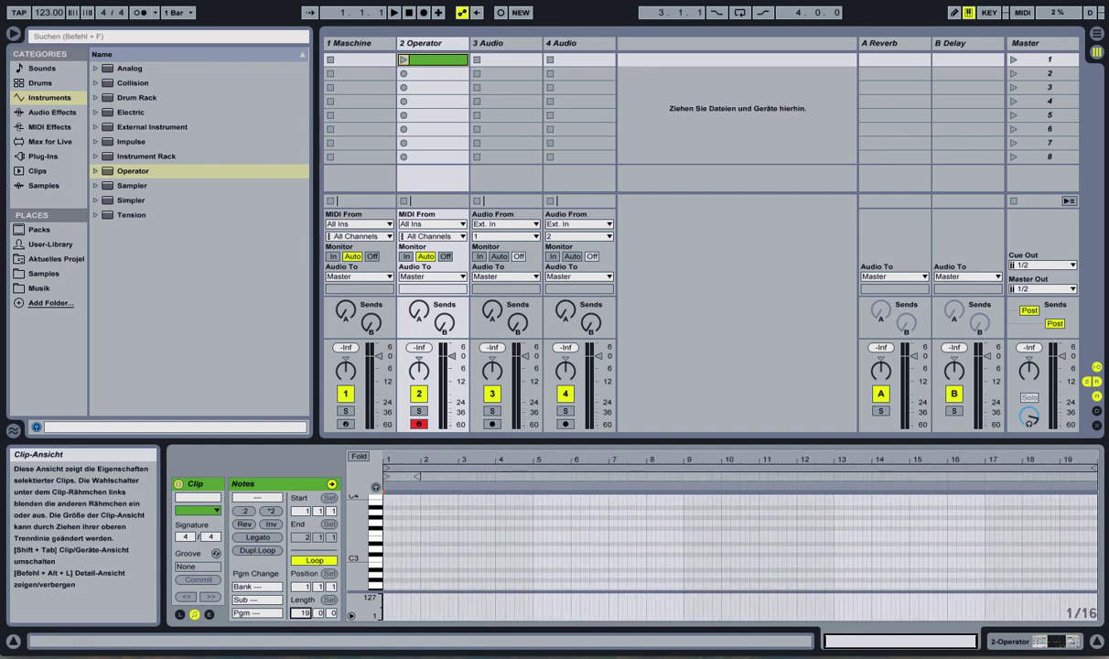
# Add a sixteenth-long C3 note and place it at the very start of the clip.
pyautogui.doubleClick(385, 563)
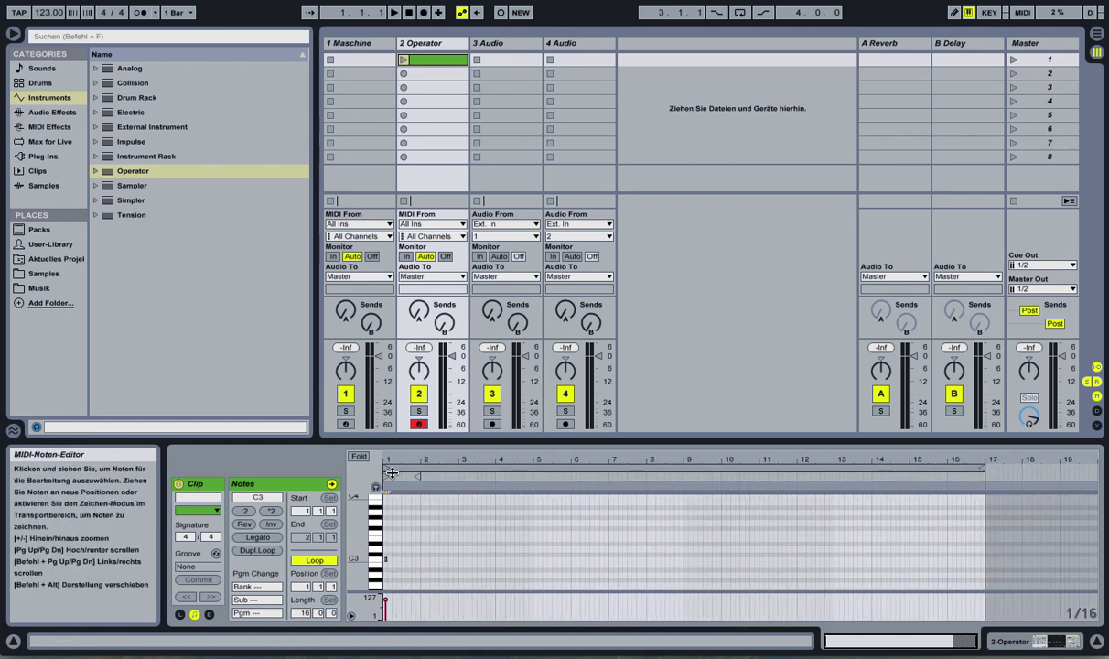
pyautogui.moveTo(394, 455); pyautogui.dragTo(395, 480)
pyautogui.click(408, 559)
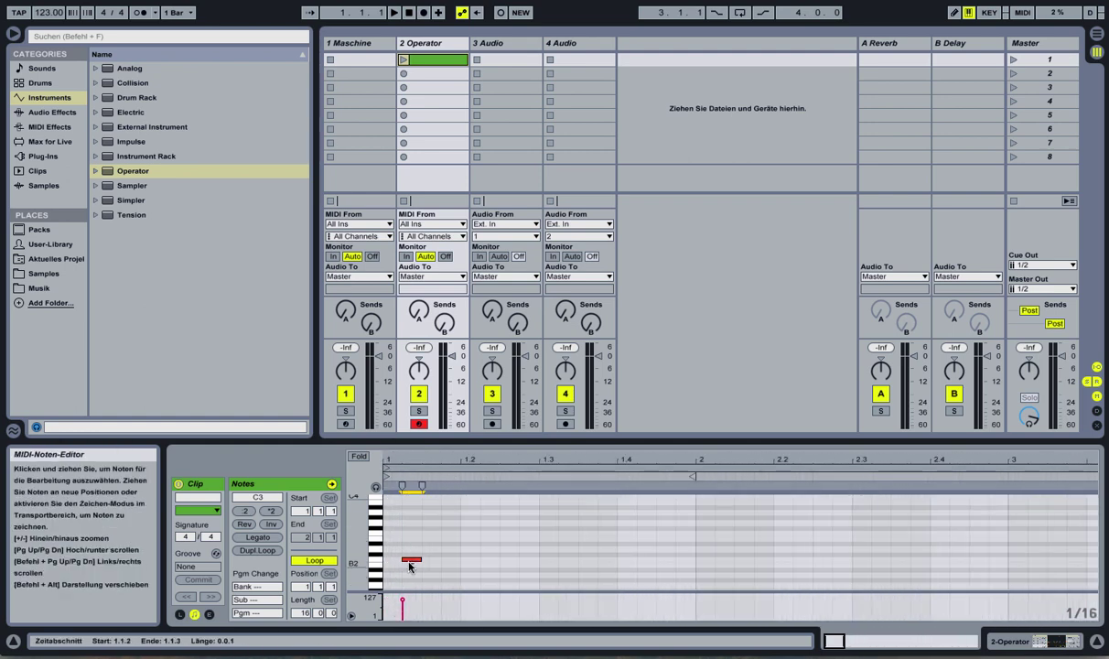
pyautogui.moveTo(402, 560); pyautogui.dragTo(392, 560)
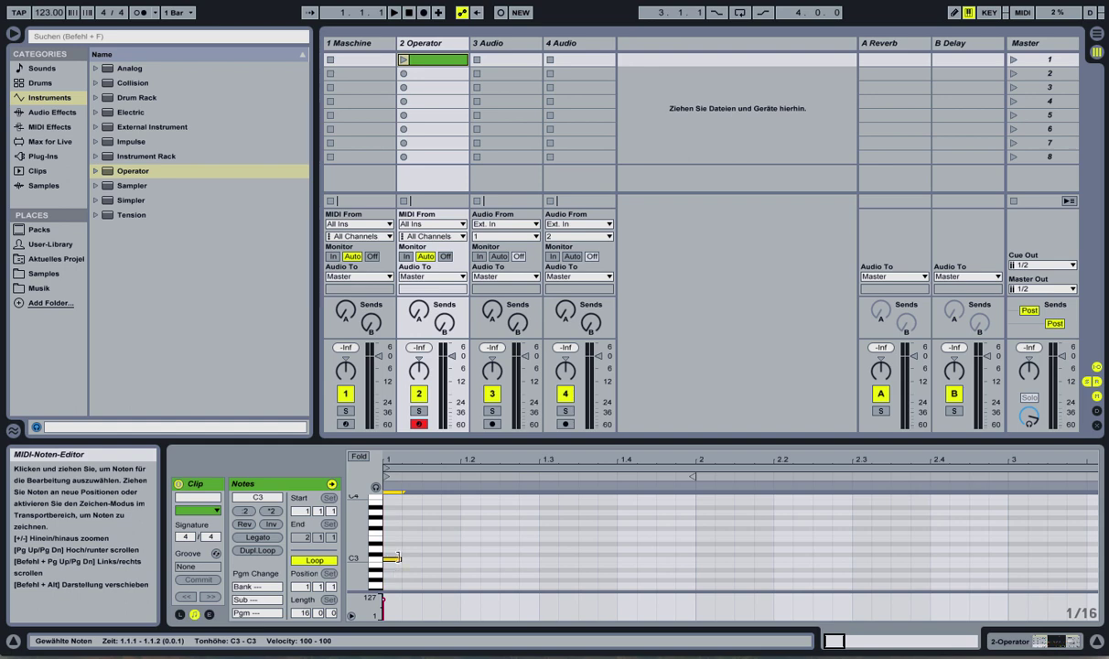
# Launch the clip and stack G2 and D2 notes beneath the C3 note at the clip's start.
pyautogui.click(404, 60)
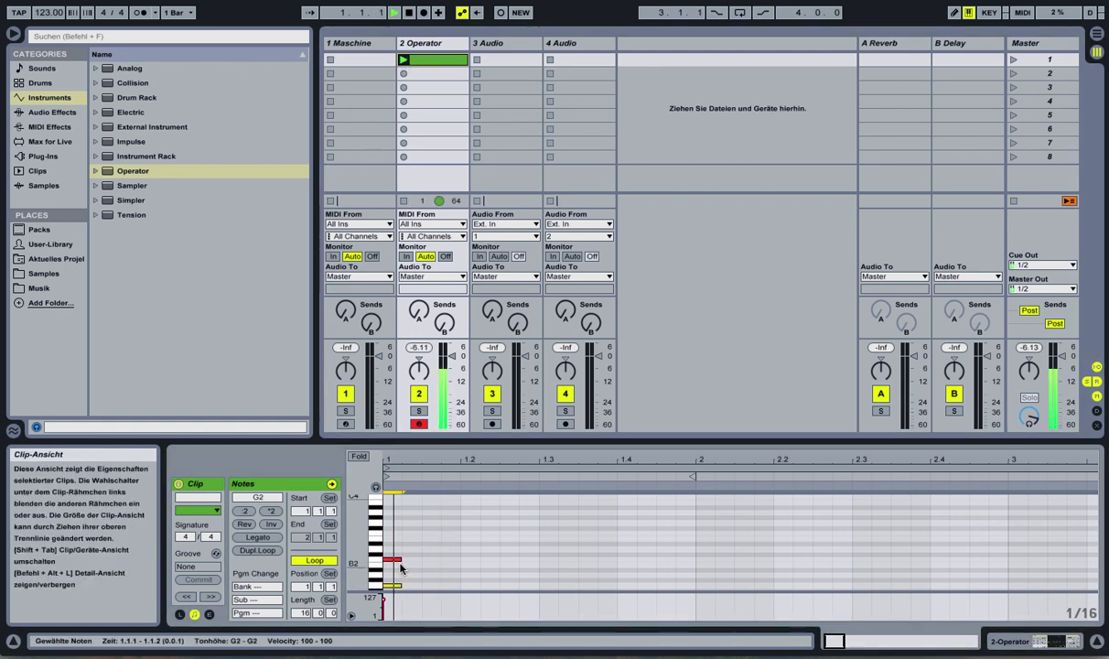
pyautogui.scroll(-2, 393, 562)
pyautogui.doubleClick(393, 556)
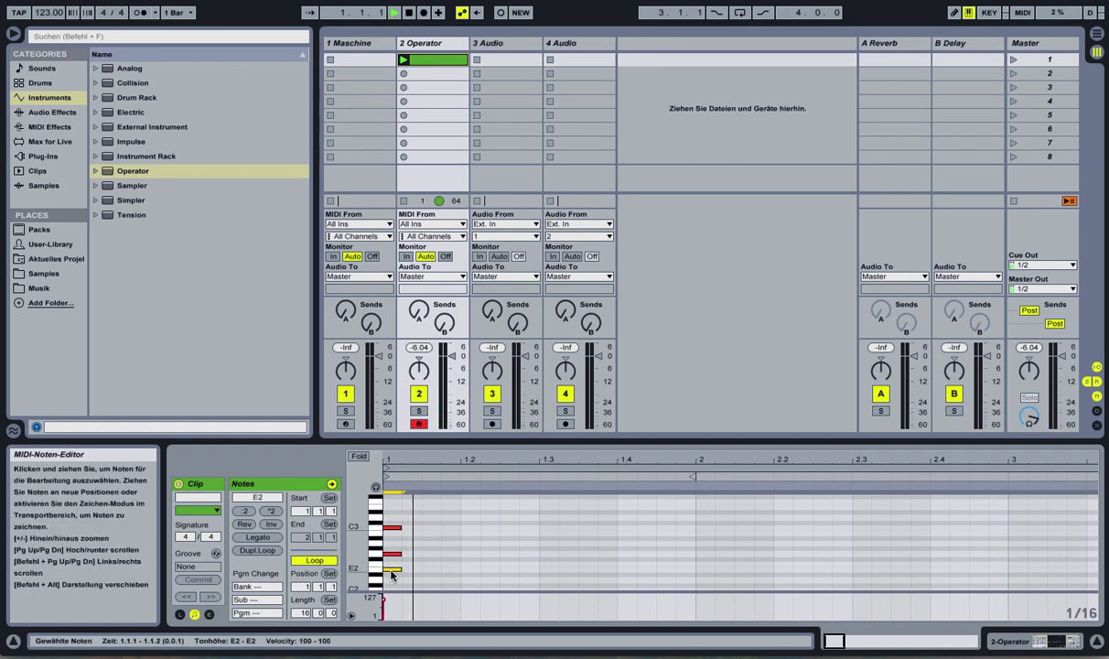
pyautogui.doubleClick(394, 575)
pyautogui.moveTo(392, 579); pyautogui.dragTo(393, 585)
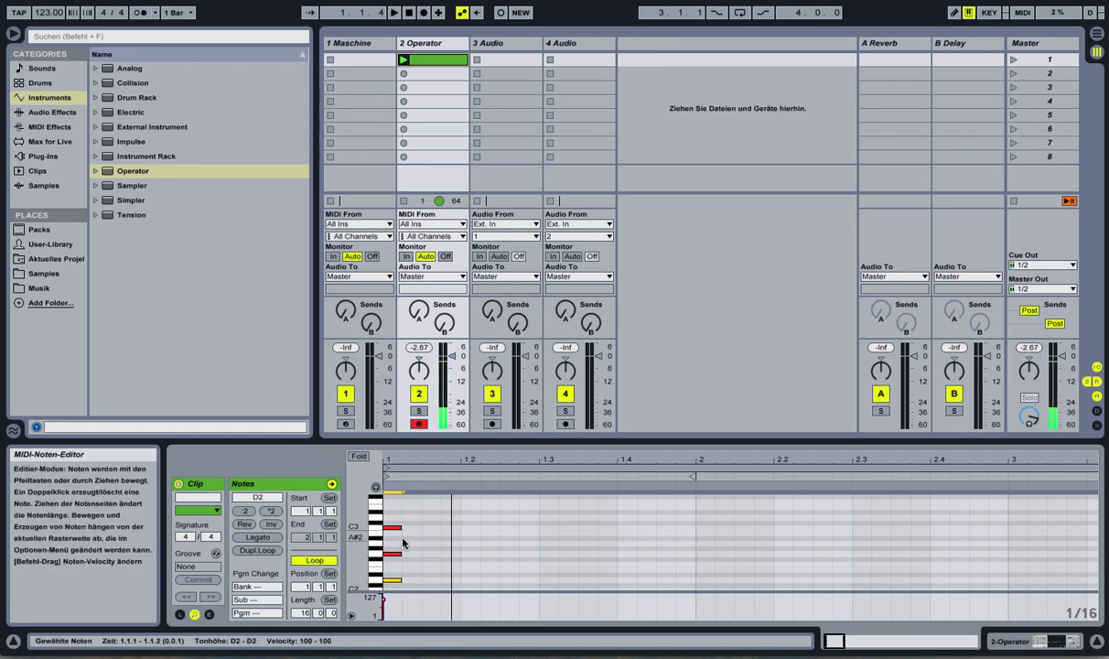
# Stretch all three chord notes across the clip with Legato and transpose them down one octave.
pyautogui.moveTo(408, 557); pyautogui.dragTo(396, 520)
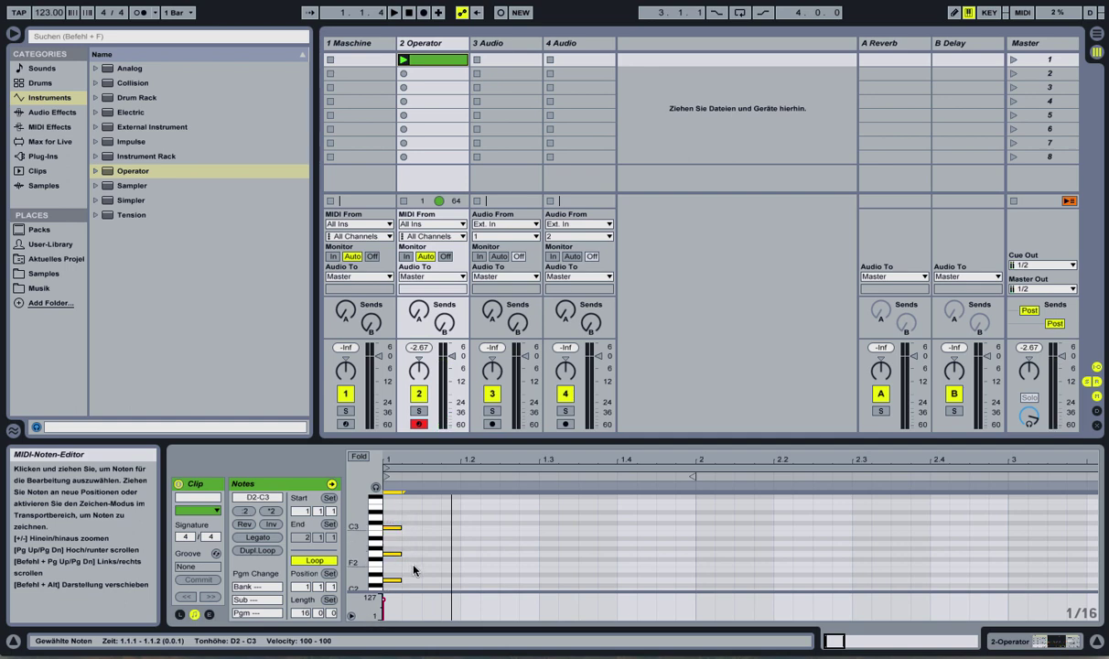
pyautogui.click(258, 537)
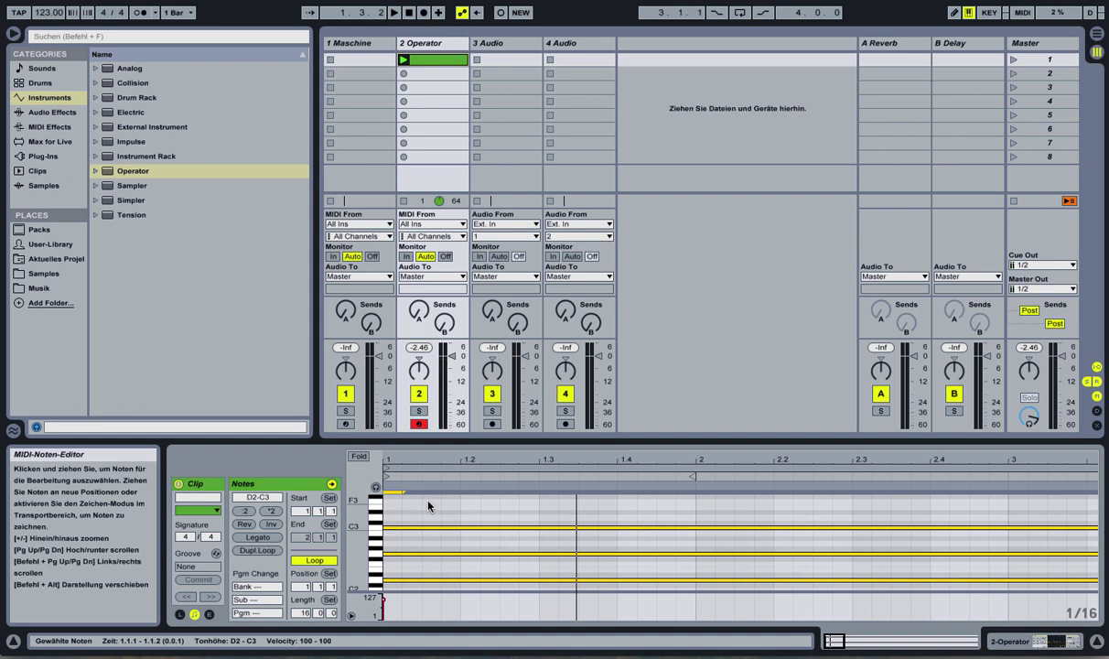
pyautogui.hotkey('shift', 'Down')
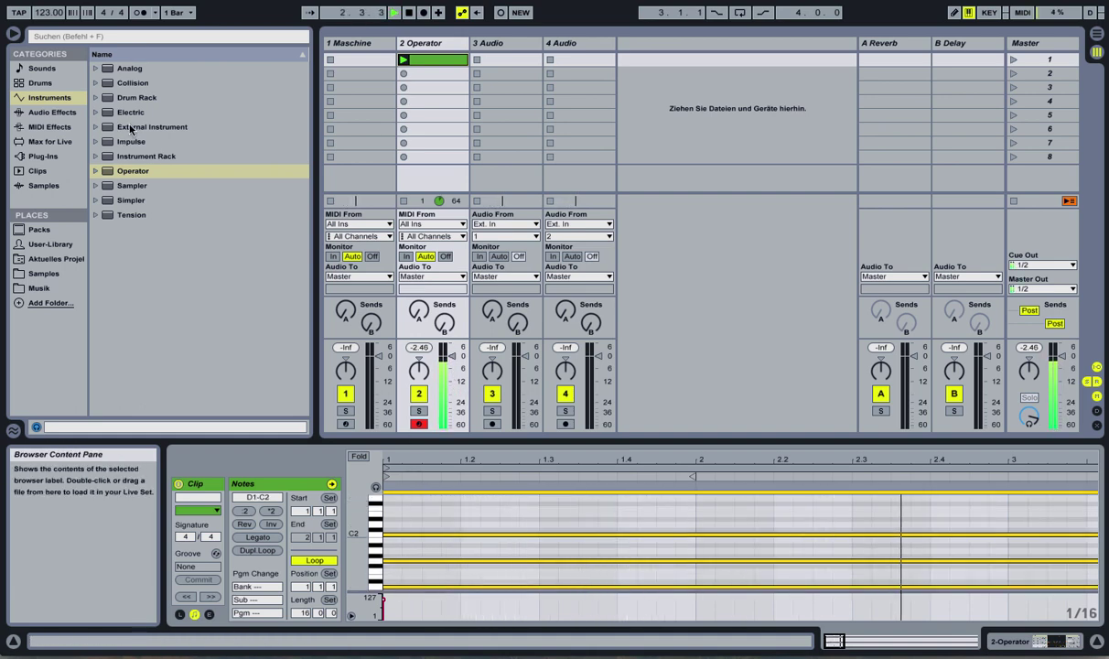
# Set Operator's oscillator B to Noise White at -56 dB and raise oscillator C's level to -24 dB.
pyautogui.click(430, 43)
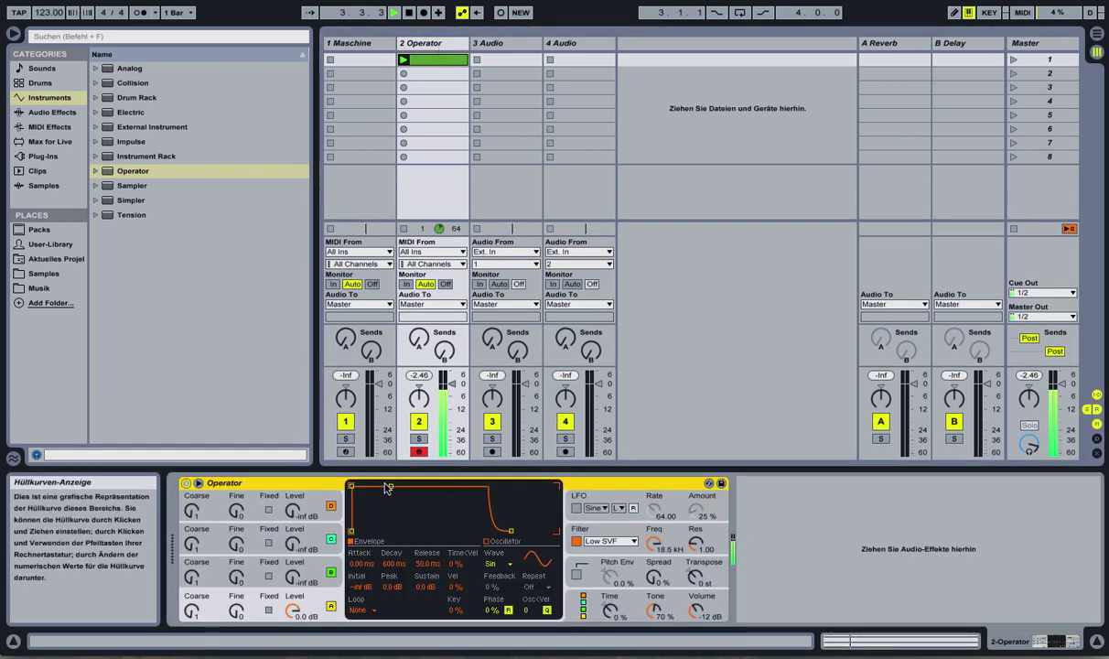
pyautogui.moveTo(292, 582); pyautogui.dragTo(290, 575)
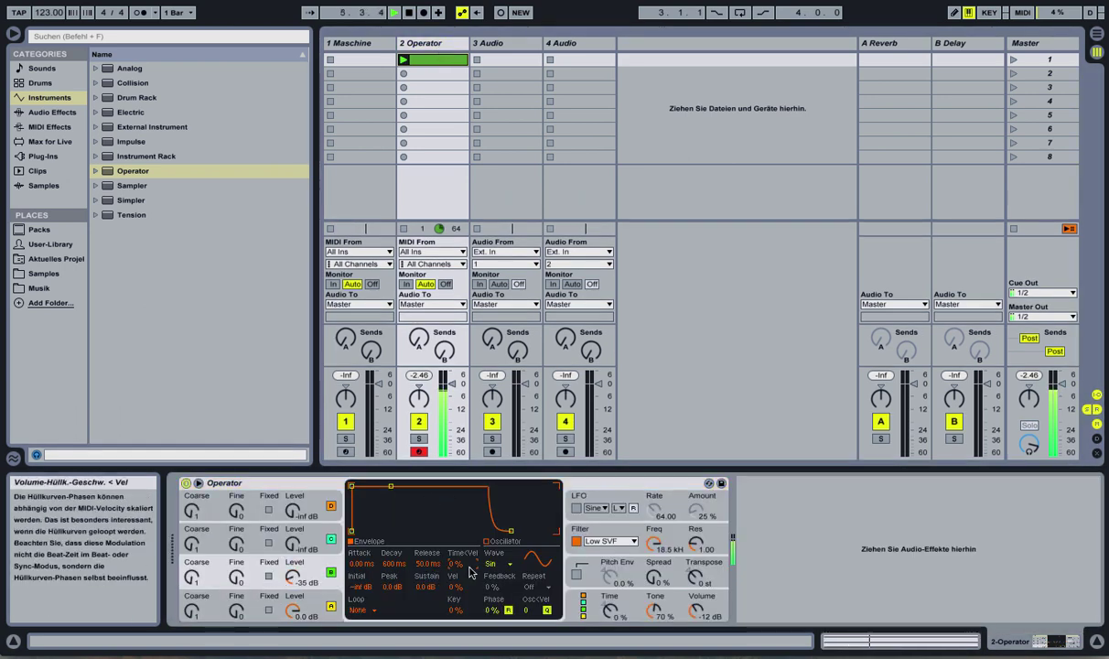
pyautogui.click(512, 564)
pyautogui.click(487, 533)
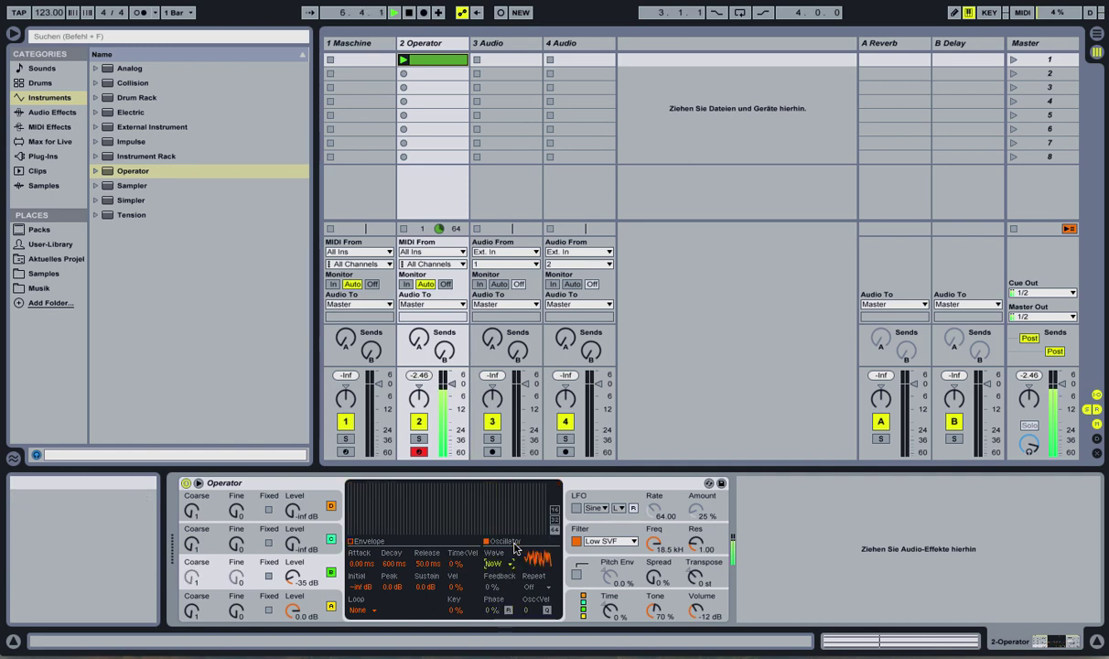
pyautogui.moveTo(301, 579); pyautogui.dragTo(292, 536)
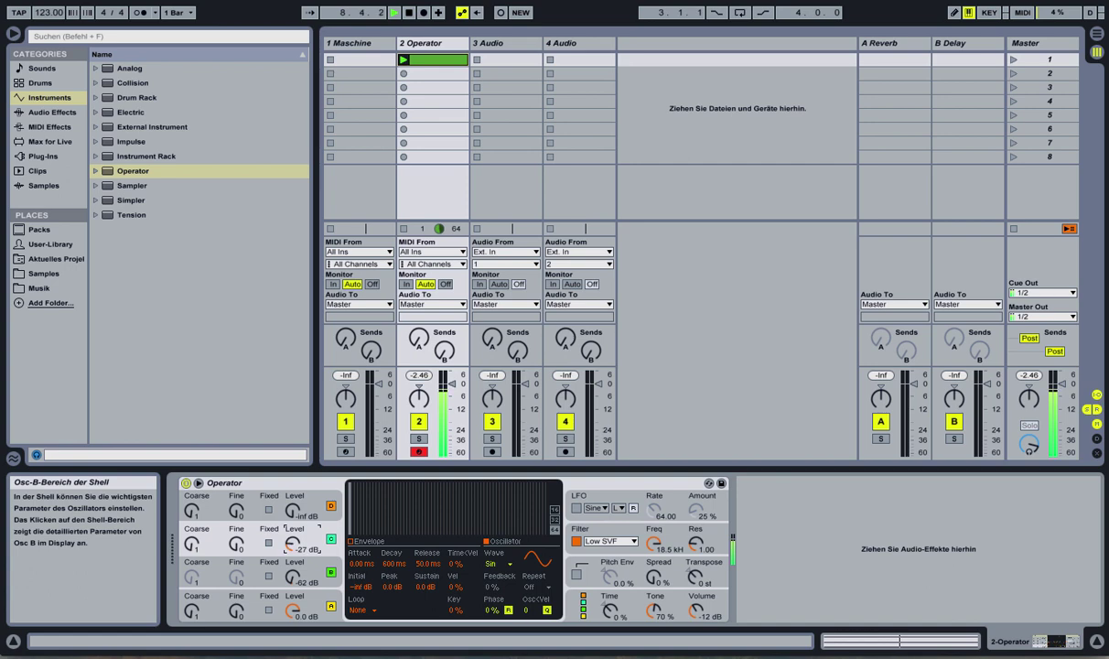
pyautogui.moveTo(292, 577); pyautogui.dragTo(293, 572)
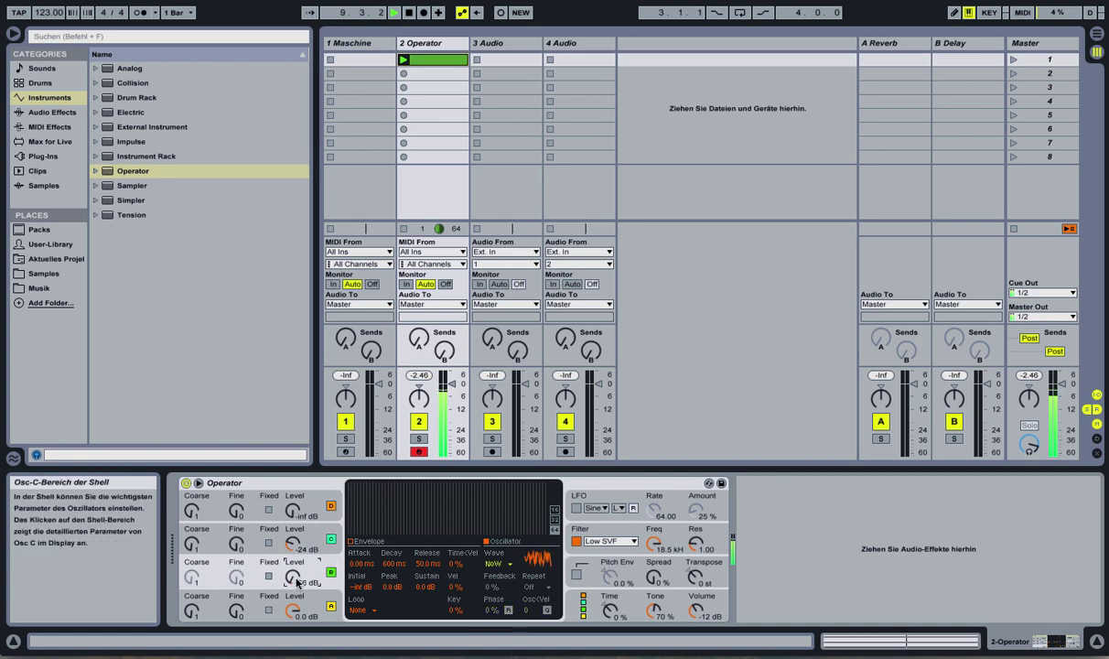
# Switch oscillator B's waveform to Saw 3 and set its level to about -52 dB.
pyautogui.click(504, 565)
pyautogui.click(509, 334)
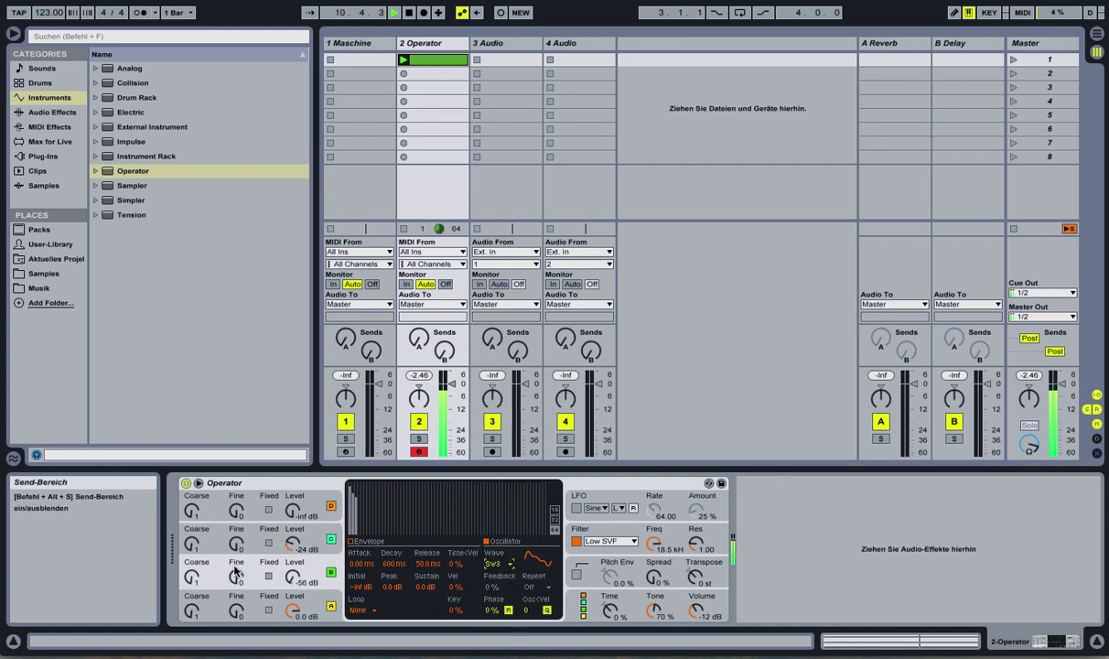
pyautogui.moveTo(292, 577); pyautogui.dragTo(292, 567)
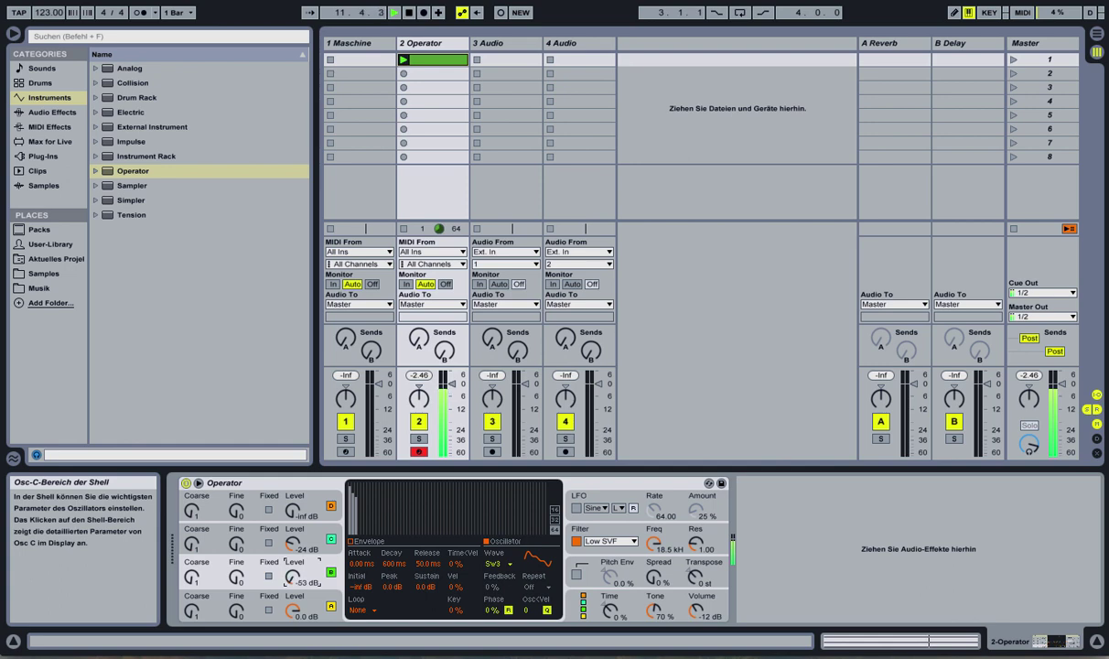
# Set Operator's Spread to 100 % and restart playback from the beginning.
pyautogui.moveTo(653, 576); pyautogui.dragTo(653, 549)
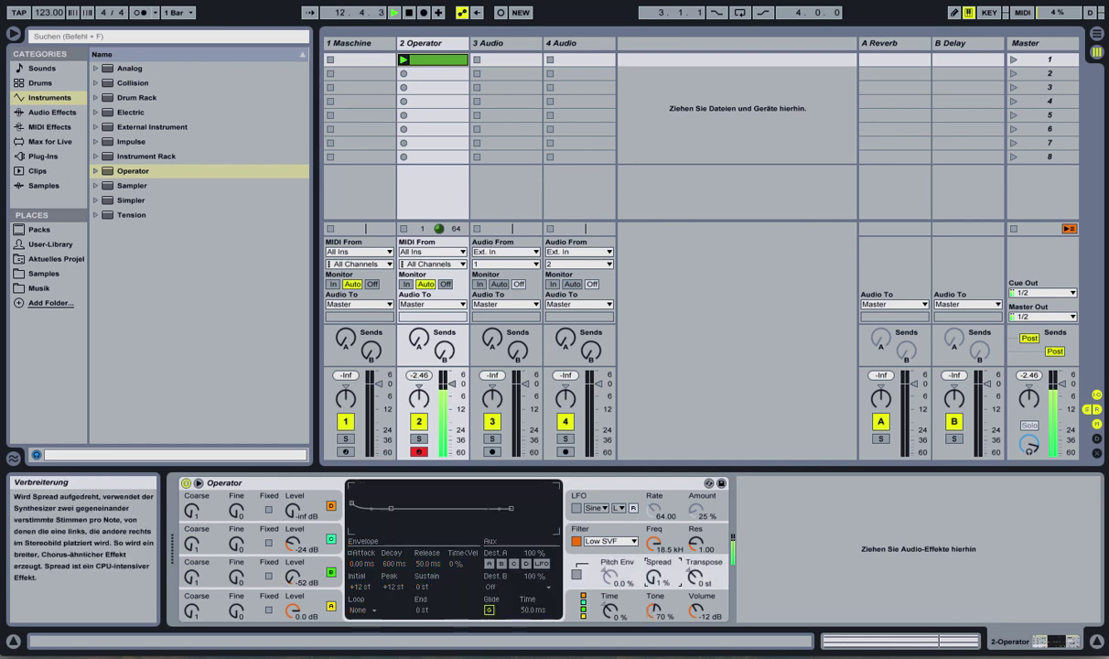
pyautogui.press('space')
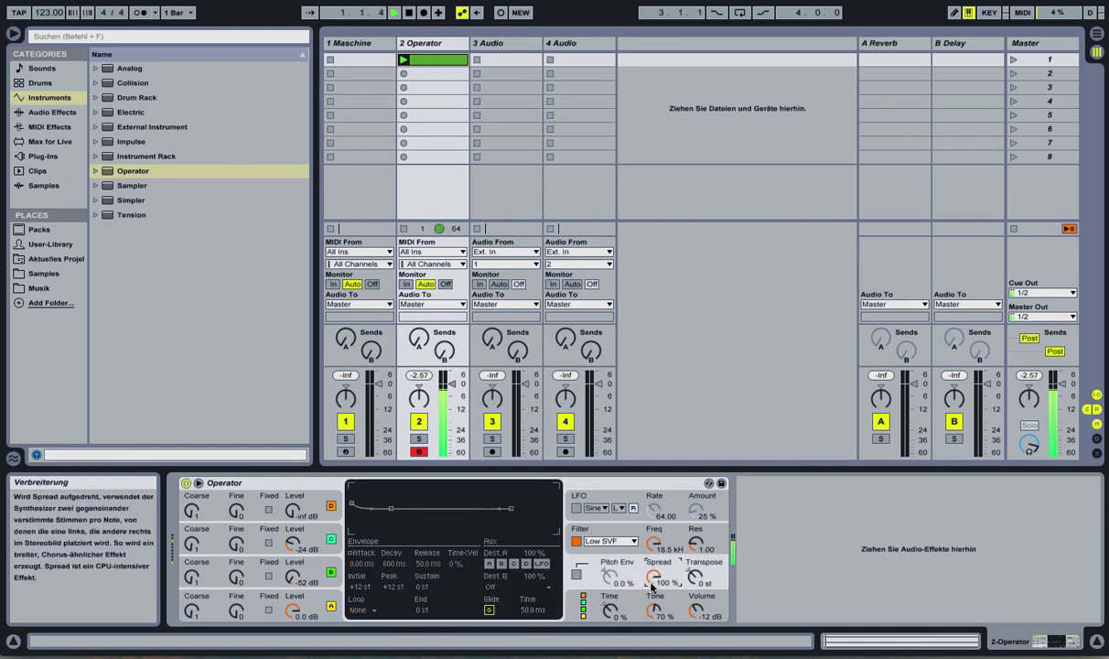
# Raise oscillator C's level to -20 dB and set oscillator D to Noise White at -44 dB.
pyautogui.moveTo(293, 542); pyautogui.dragTo(292, 494)
pyautogui.click(500, 563)
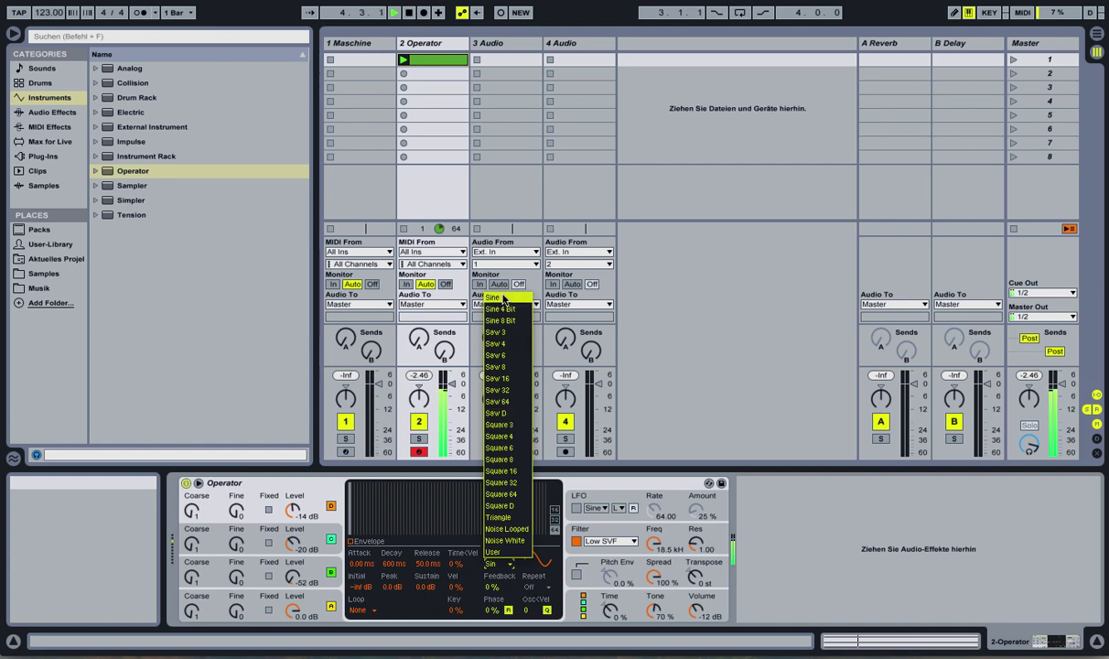
pyautogui.click(518, 540)
pyautogui.moveTo(293, 510); pyautogui.dragTo(293, 519)
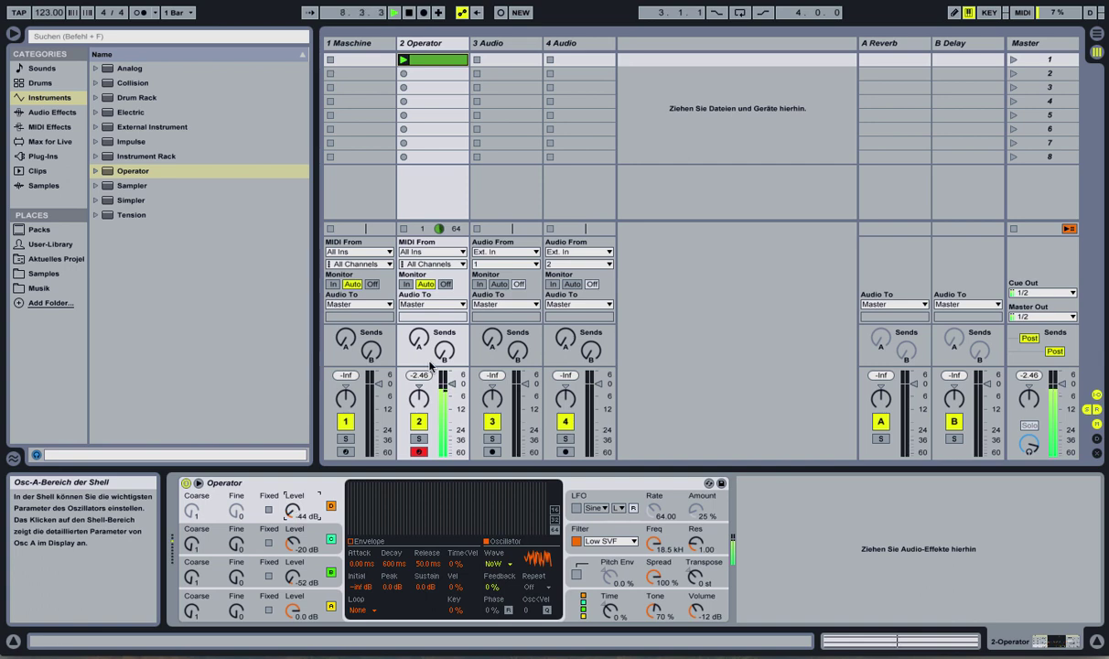
# Load the Reverb audio effect after Operator on the second track.
pyautogui.click(50, 113)
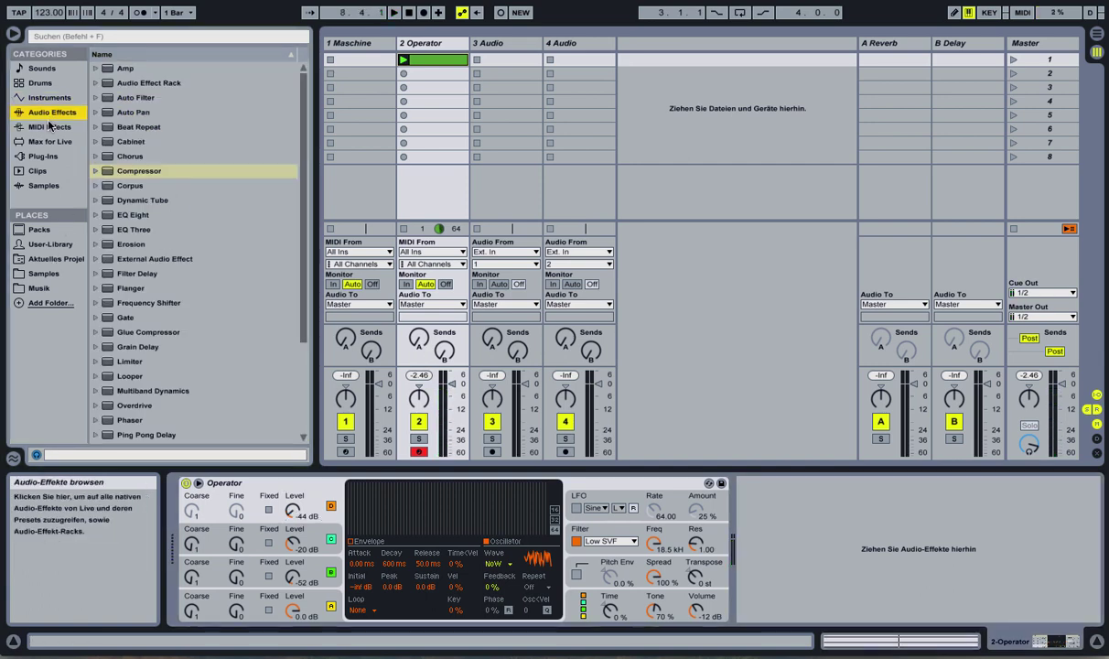
pyautogui.scroll(-3, 203, 310)
pyautogui.doubleClick(137, 348)
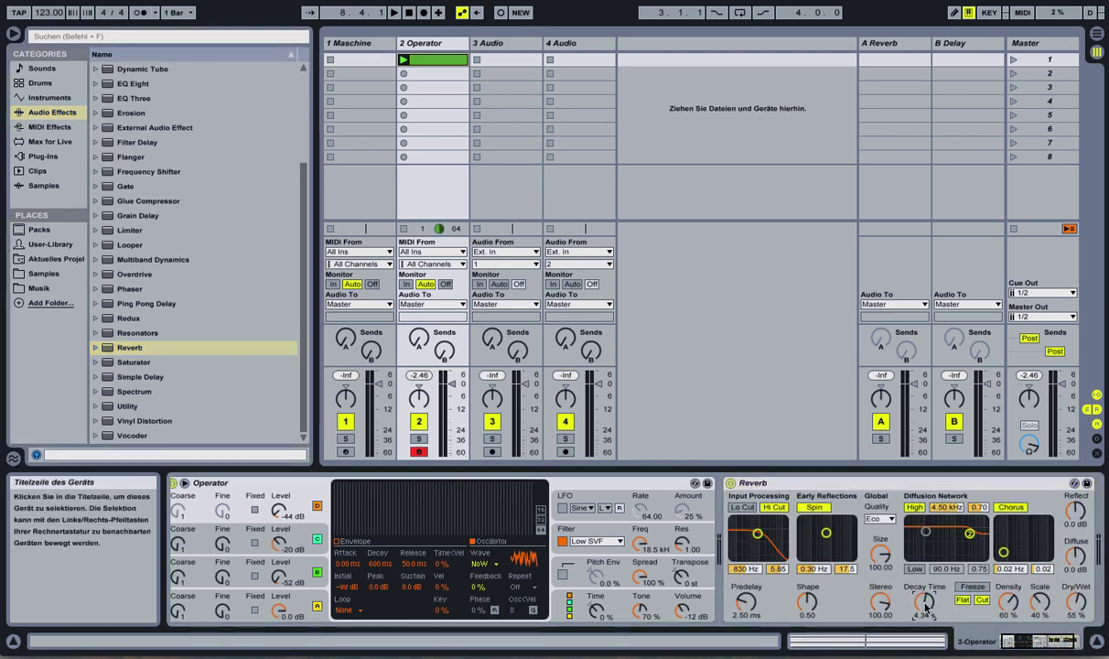
# Set the Reverb's input processing to low cut only, with the filter at 4.32 kHz and a bandwidth of 6.52.
pyautogui.click(742, 507)
pyautogui.moveTo(758, 533); pyautogui.dragTo(766, 531)
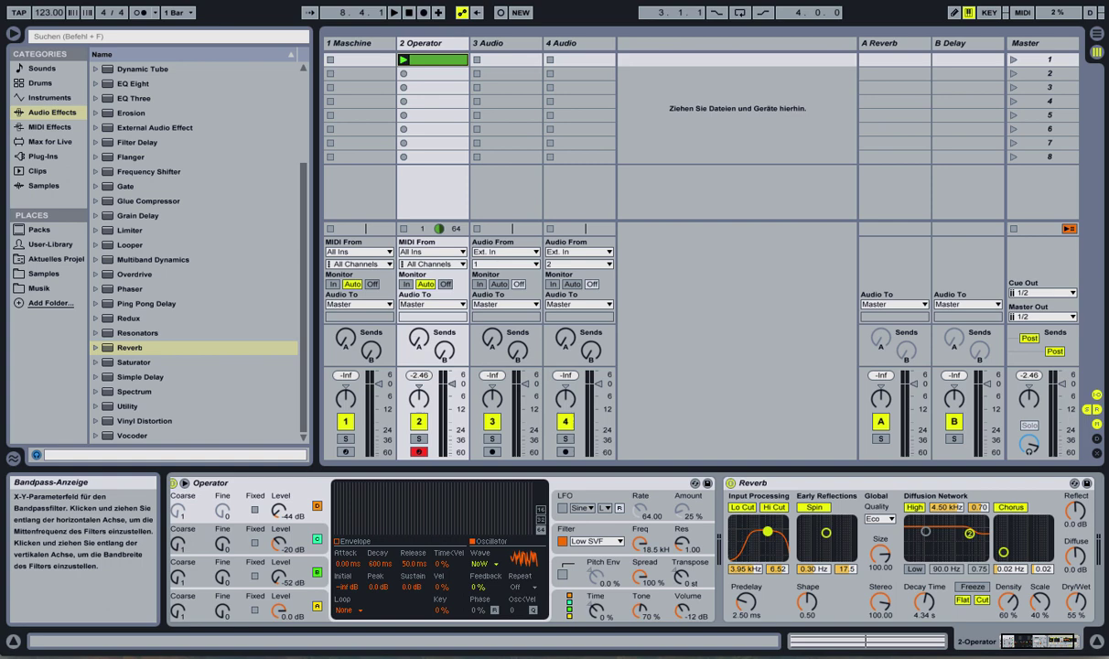
pyautogui.click(771, 507)
# Play the clip and set the Reverb's Predelay to 1.48 ms, Dry/Wet to 75 % and Diffuse level to 3.9 dB.
pyautogui.press('space')
pyautogui.moveTo(745, 602); pyautogui.dragTo(738, 613)
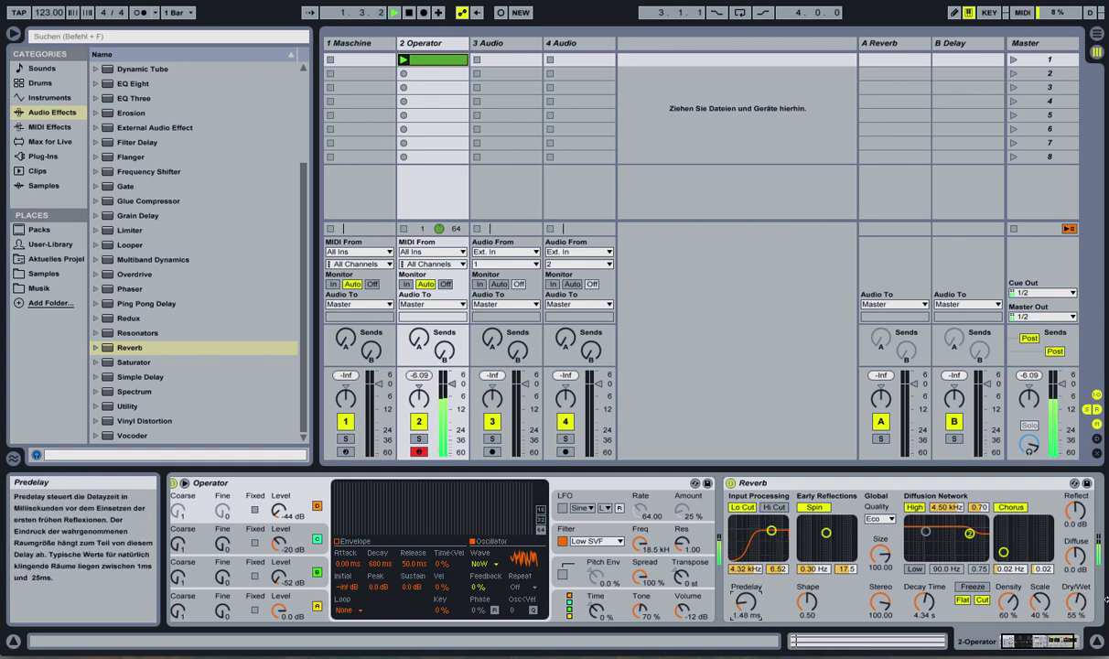
pyautogui.moveTo(1076, 601); pyautogui.dragTo(1075, 567)
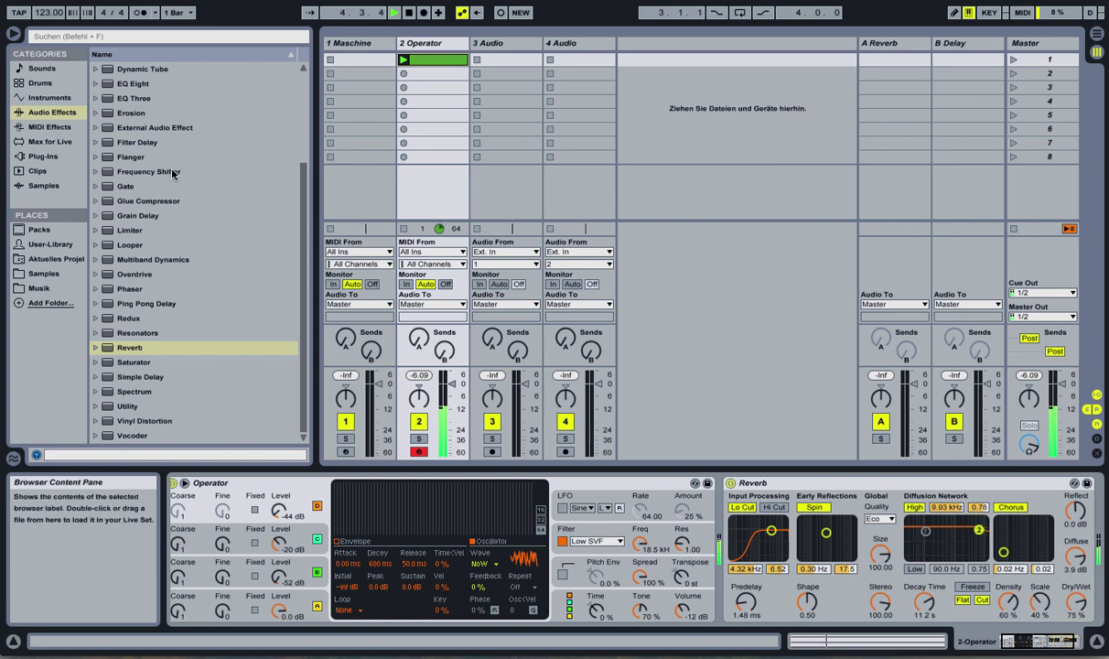
# Insert EQ Eight between Operator and the Reverb and set its band 2 to a low-cut filter at about 104 Hz.
pyautogui.moveTo(132, 83); pyautogui.dragTo(723, 512)
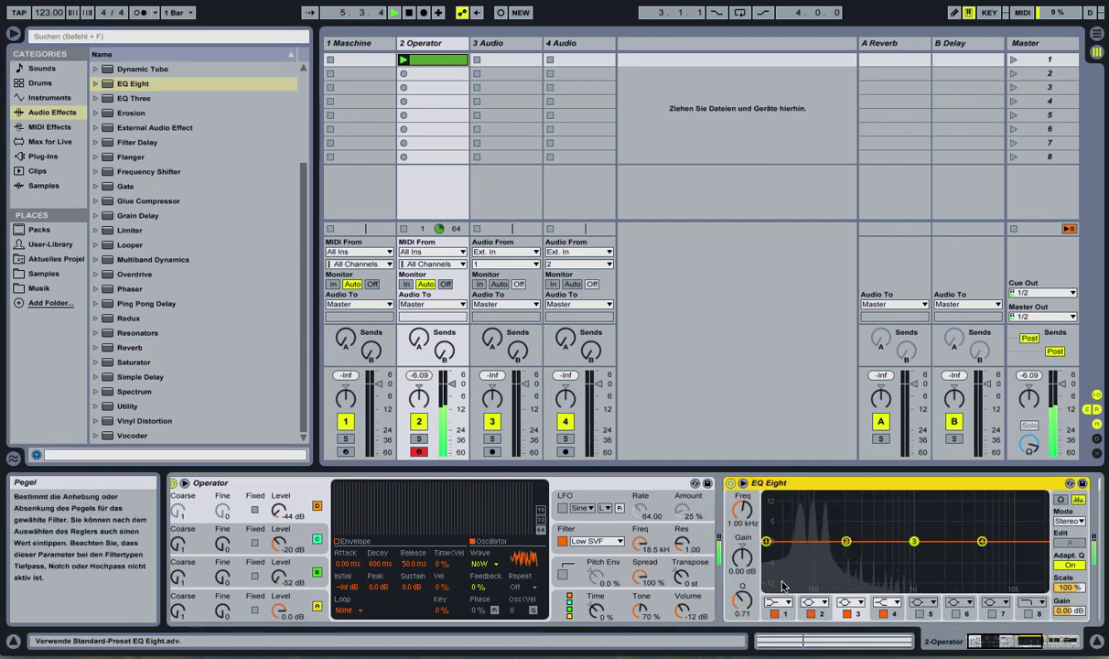
pyautogui.click(824, 601)
pyautogui.click(821, 531)
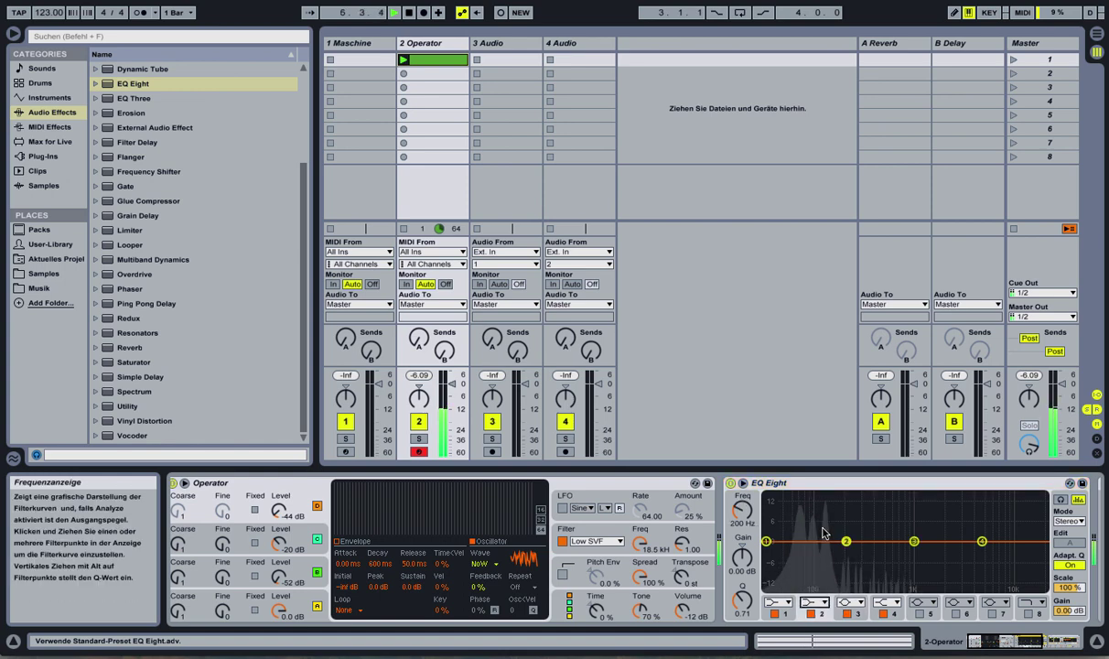
pyautogui.click(820, 601)
pyautogui.click(819, 512)
pyautogui.moveTo(846, 548); pyautogui.dragTo(833, 552)
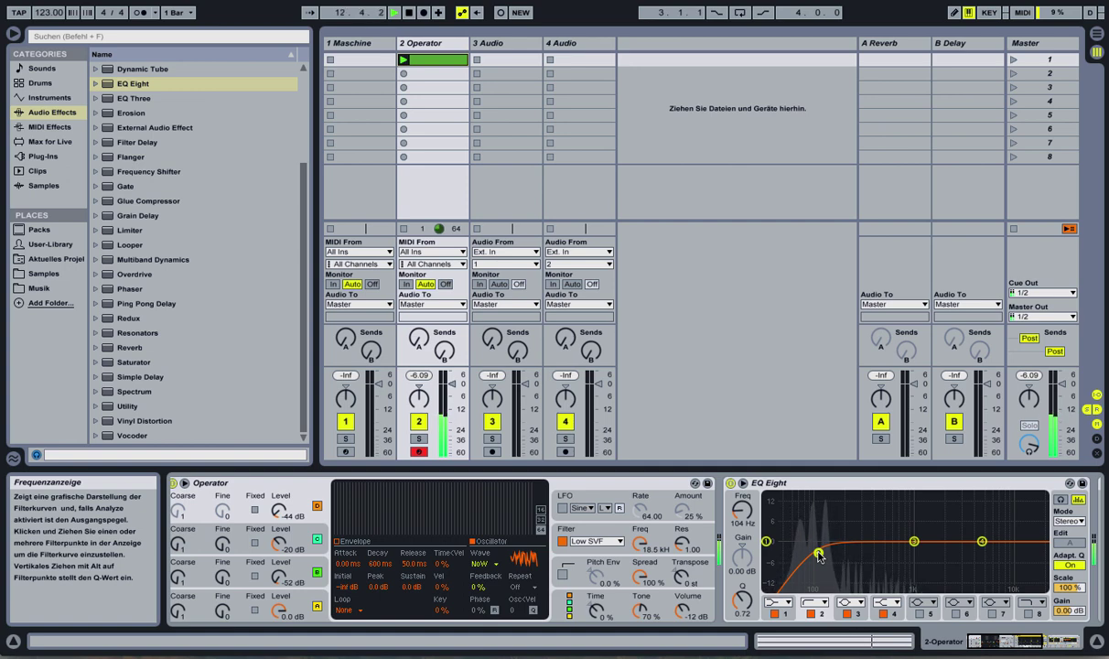
# Open the Maschine plug-in on track 1 and create a pattern for Group A in Scene 1.
pyautogui.click(352, 43)
pyautogui.click(209, 484)
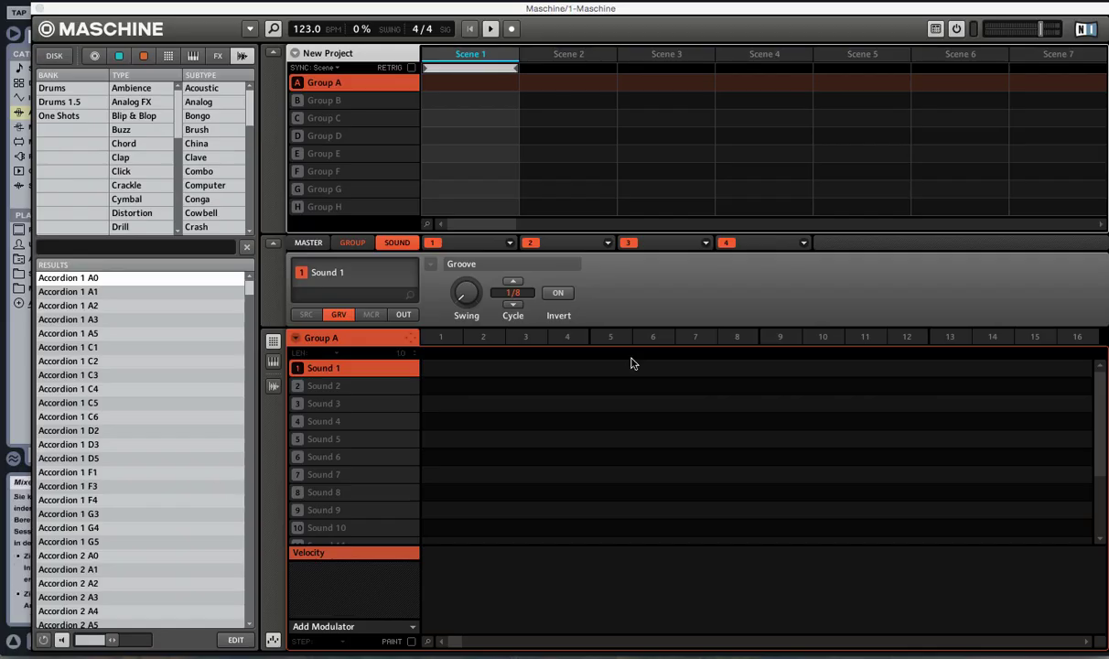
pyautogui.click(631, 363)
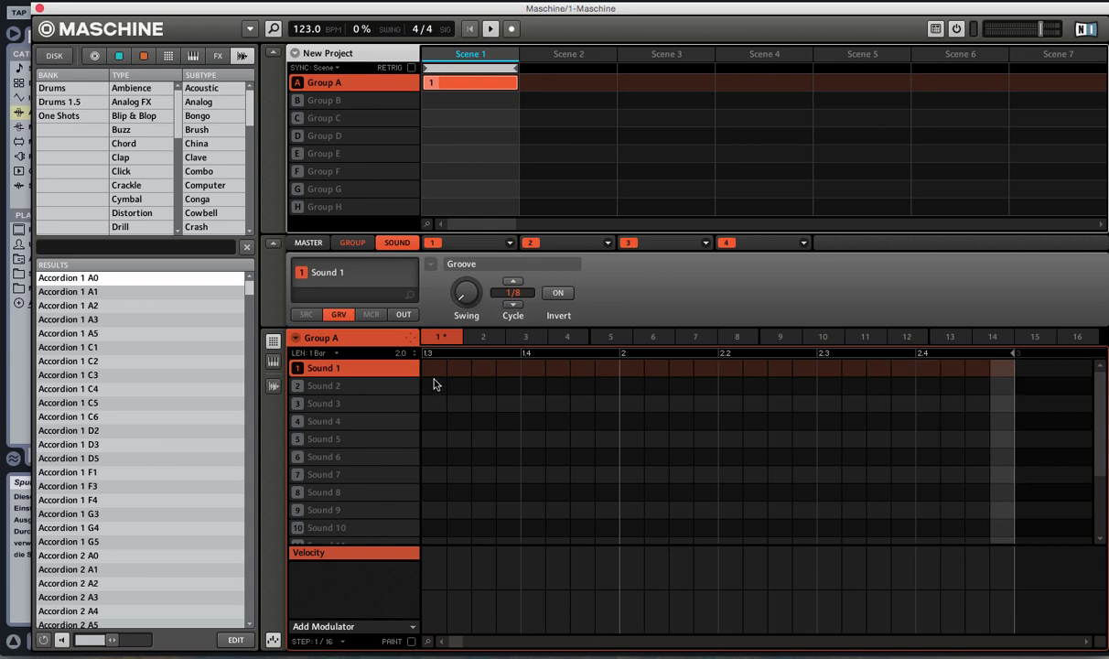
pyautogui.moveTo(458, 639); pyautogui.dragTo(443, 640)
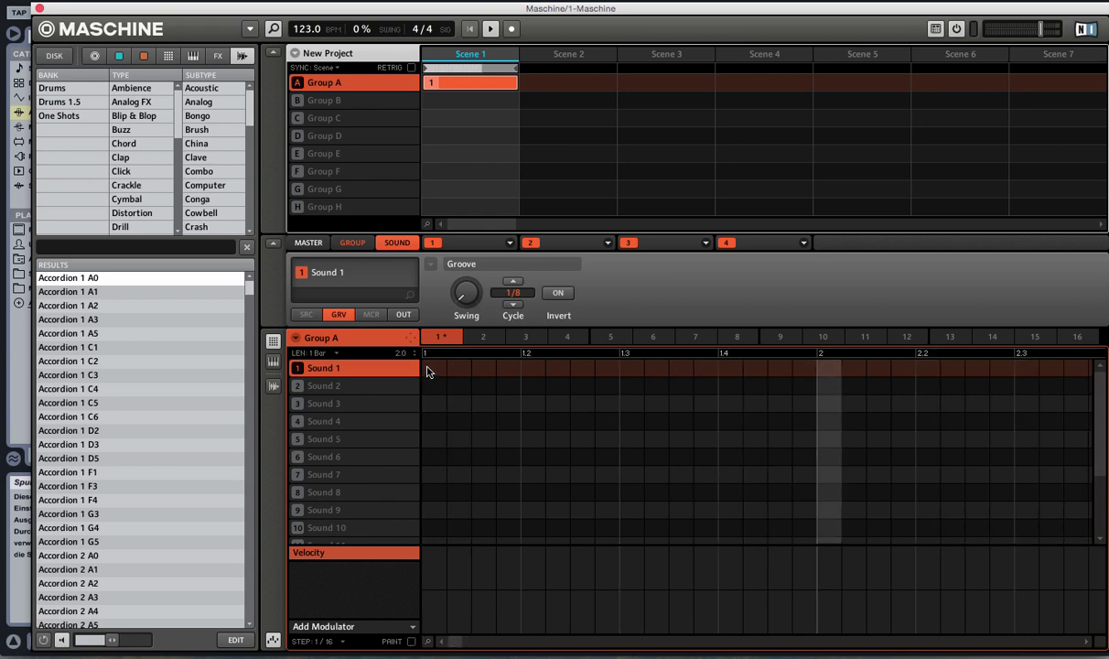
# Program Sound 1 notes on every beat of the two-bar pattern, plus an extra hit halfway through beat 2.4.
pyautogui.click(429, 371)
pyautogui.click(524, 372)
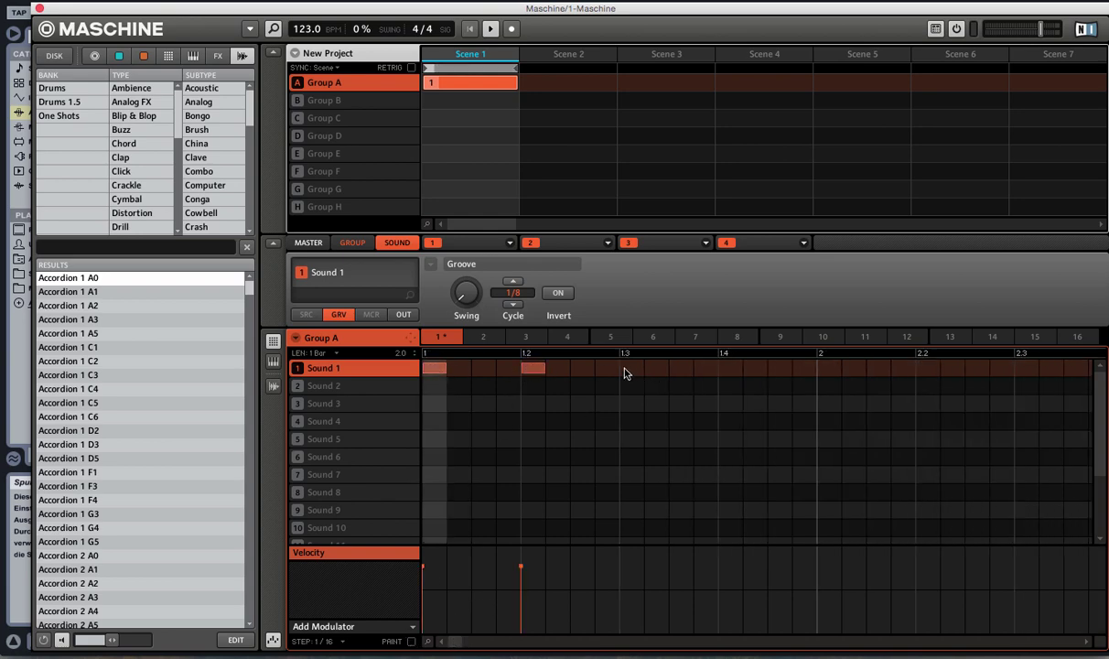
pyautogui.click(631, 371)
pyautogui.click(730, 370)
pyautogui.click(828, 371)
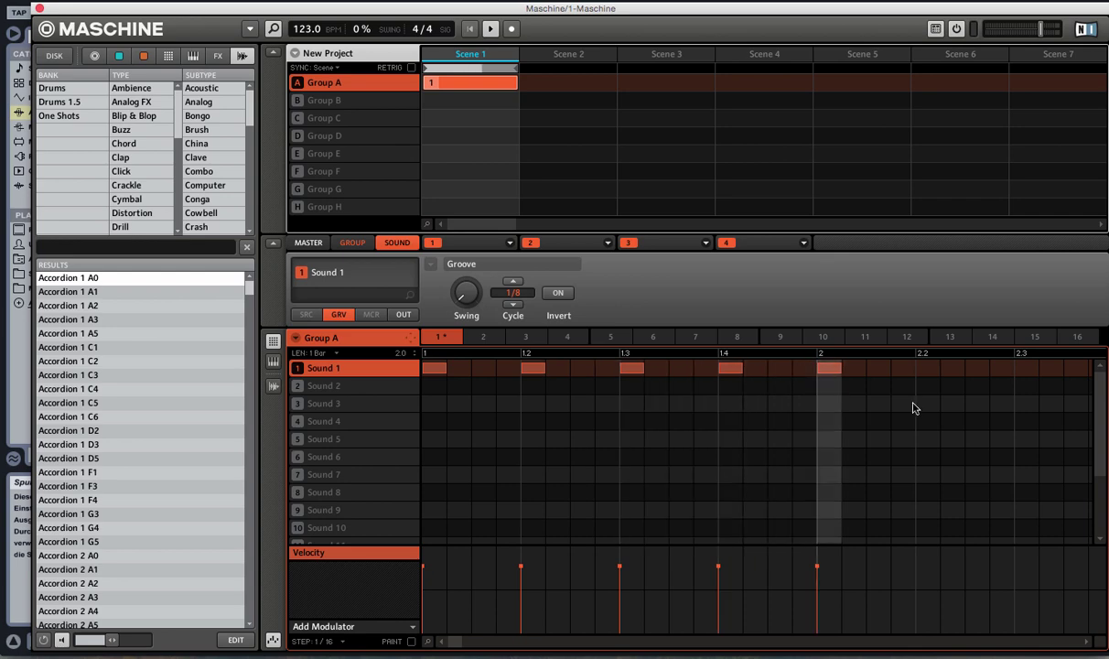
pyautogui.click(928, 383)
pyautogui.moveTo(924, 384); pyautogui.dragTo(924, 369)
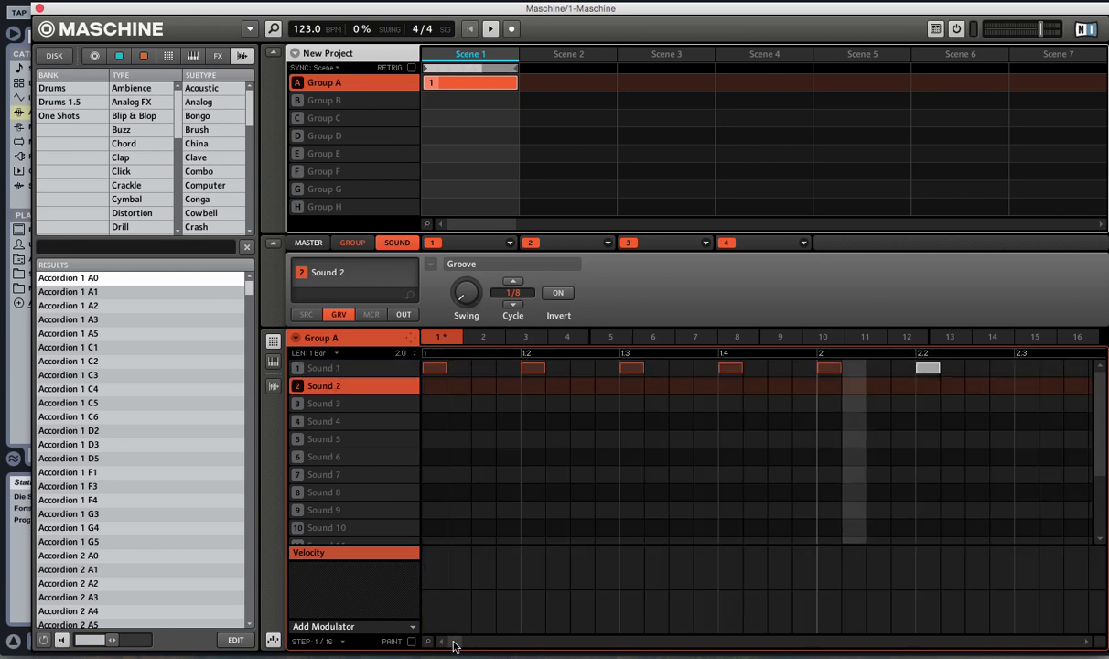
pyautogui.moveTo(455, 646); pyautogui.dragTo(468, 646)
pyautogui.click(730, 369)
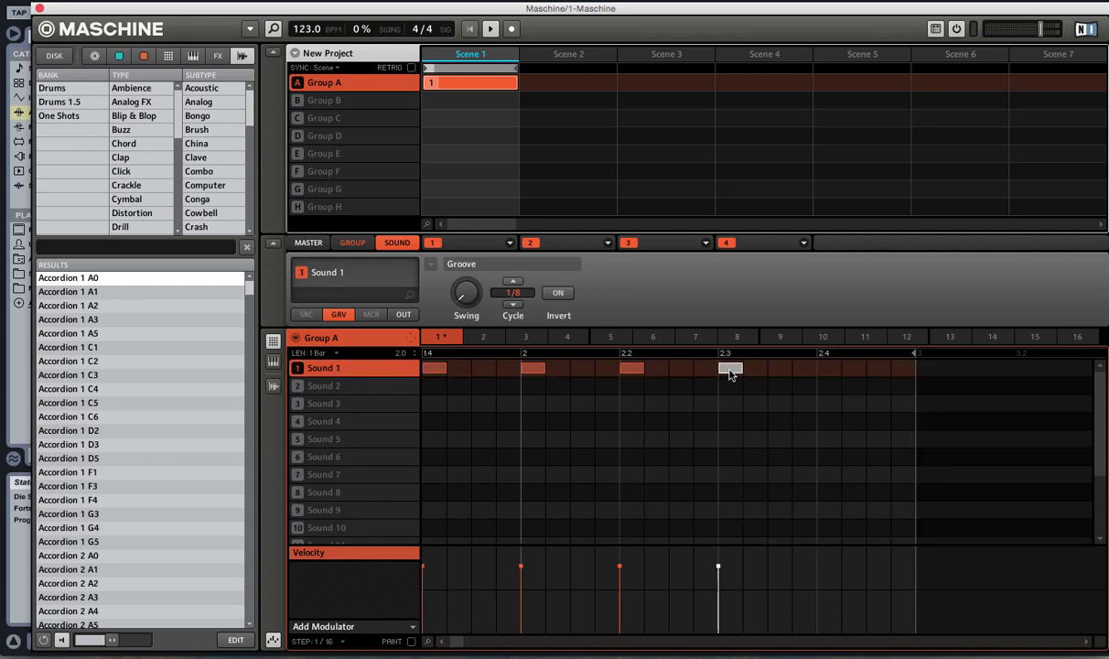
pyautogui.click(877, 368)
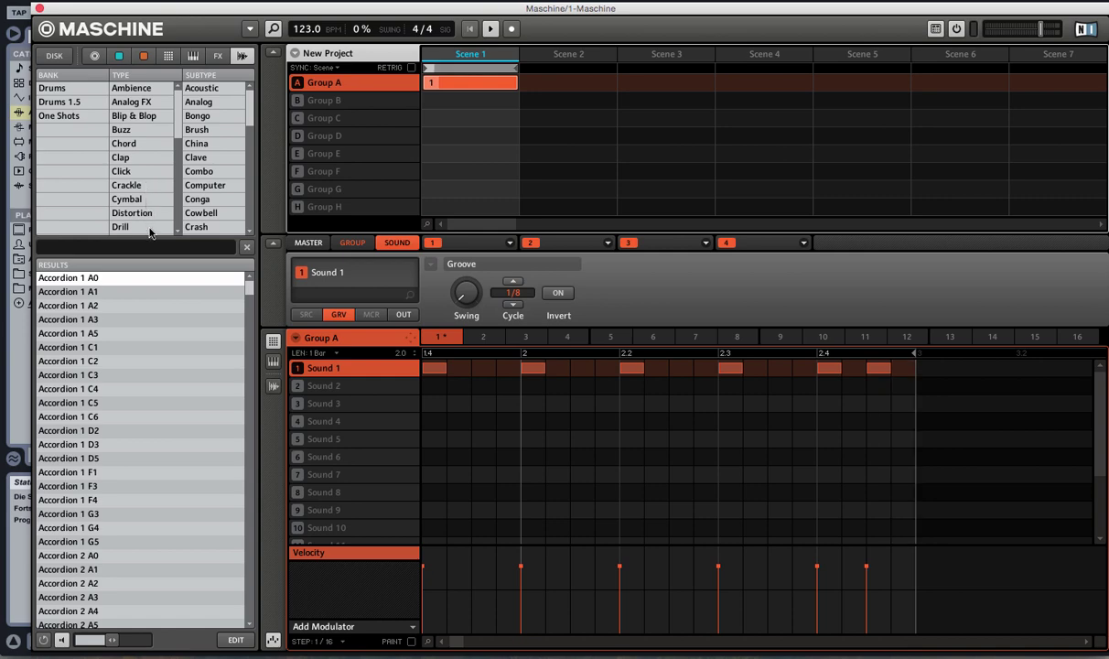
# Filter the Maschine samples by the Kick type, load Kick 808 3 into Sound 1, and close the plug-in window.
pyautogui.scroll(-4, 156, 212)
pyautogui.scroll(-2, 157, 215)
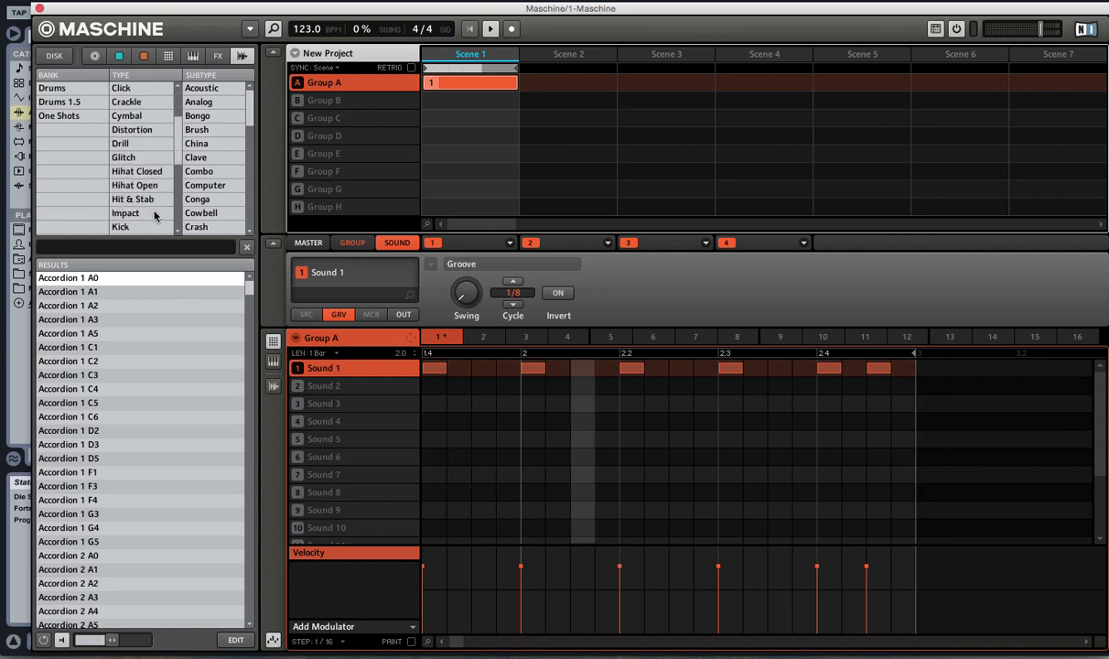
pyautogui.click(135, 227)
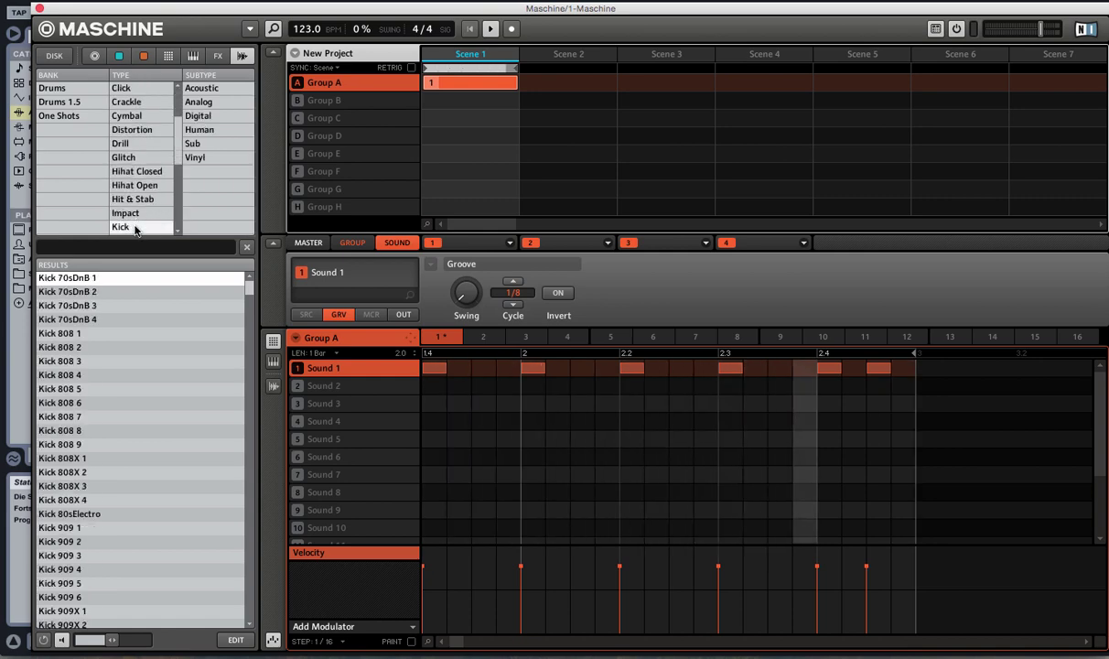
pyautogui.click(97, 389)
pyautogui.click(82, 362)
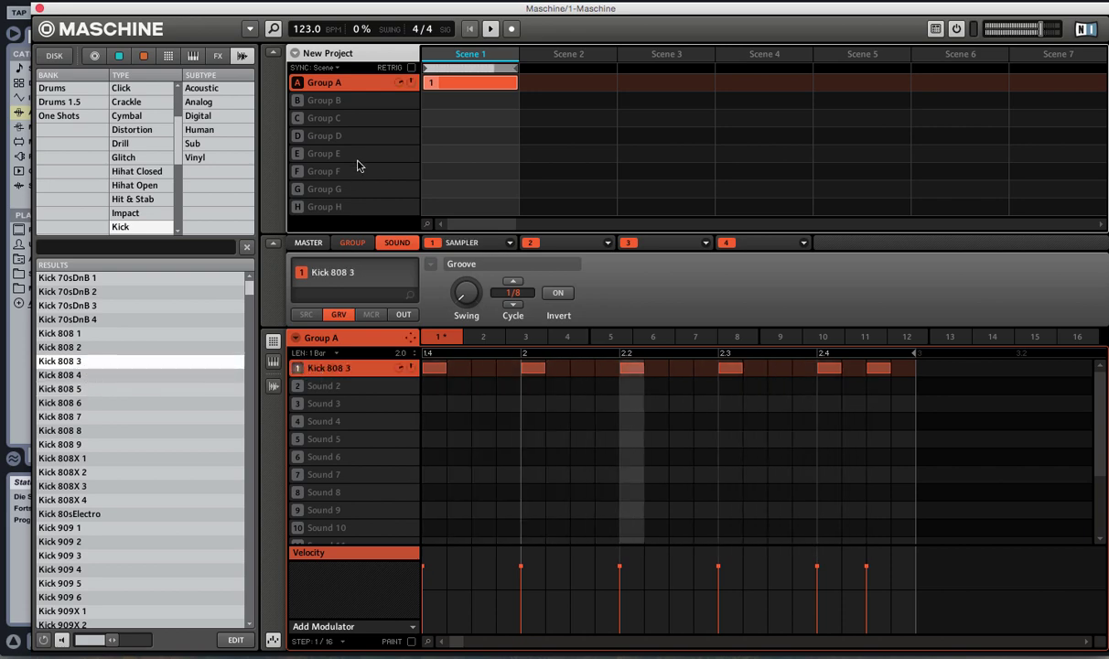
pyautogui.press('space')
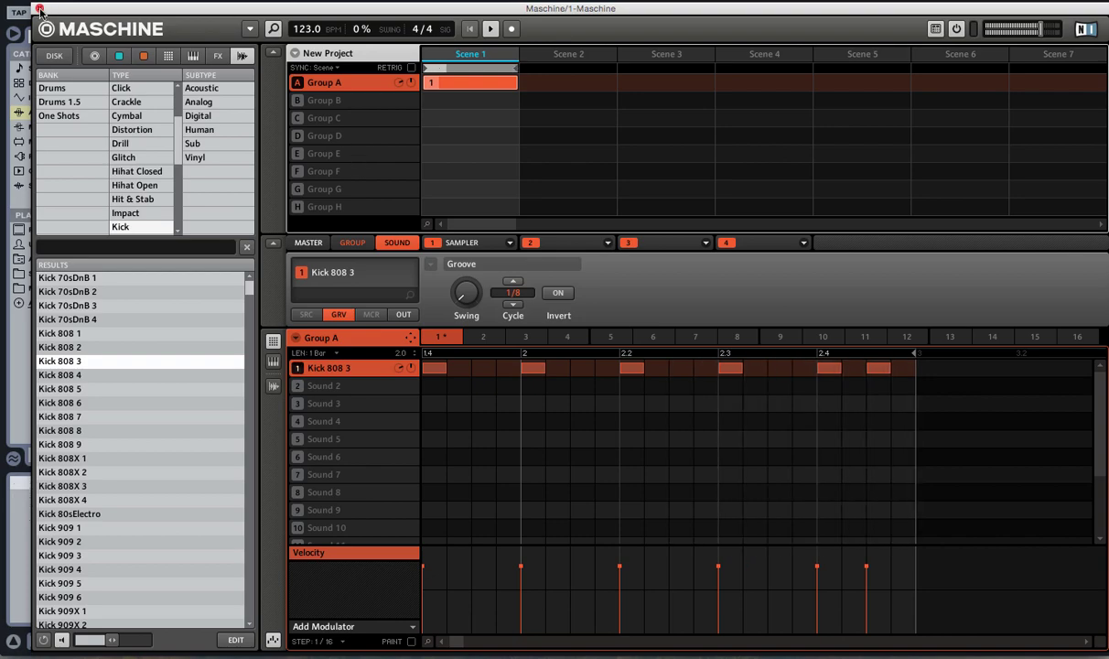
pyautogui.click(39, 9)
# Duplicate the 2 Operator track and launch the copied clip on the new track.
pyautogui.click(430, 44)
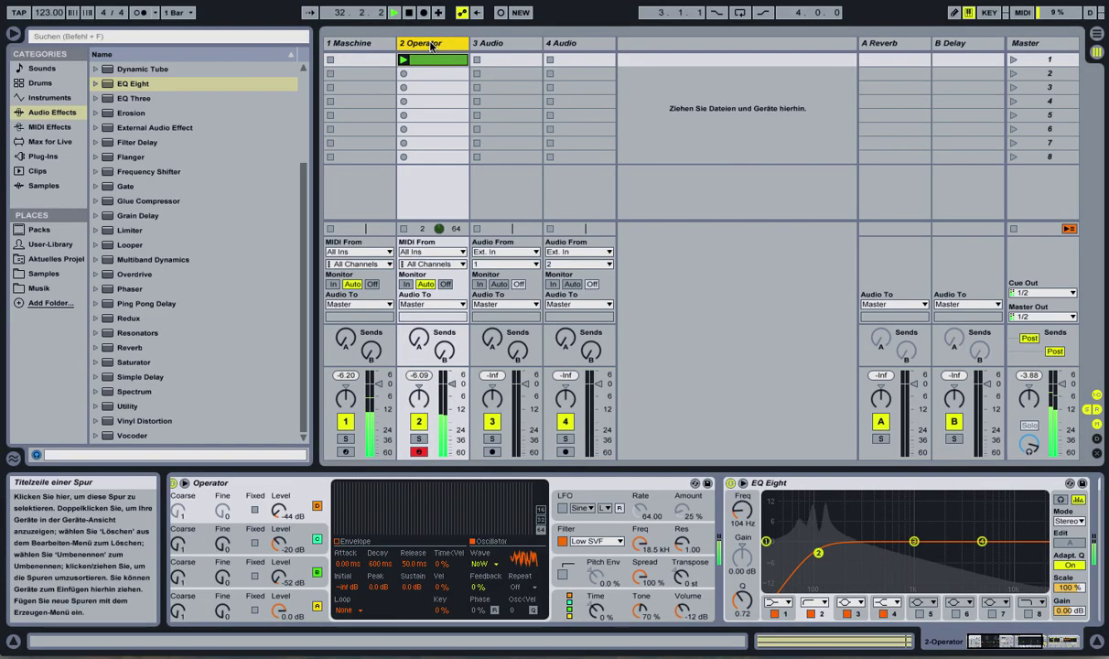
pyautogui.hotkey('ctrl', 'd')
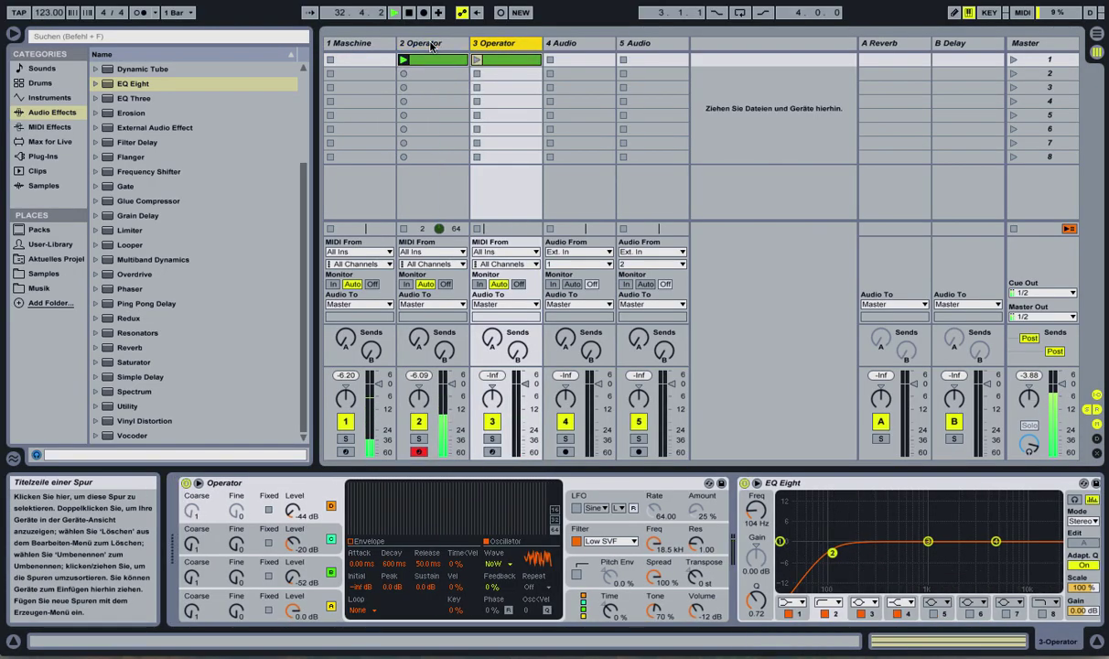
pyautogui.click(475, 61)
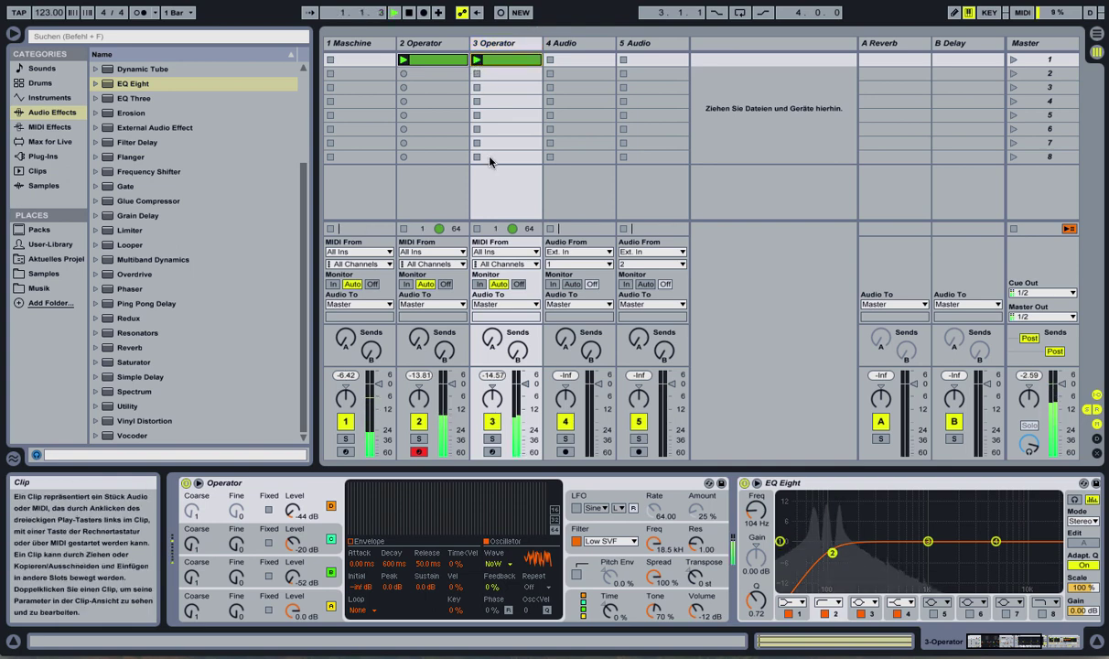
# Set oscillator A of the duplicated Operator to Coarse 4 and Level -27 dB.
pyautogui.click(309, 611)
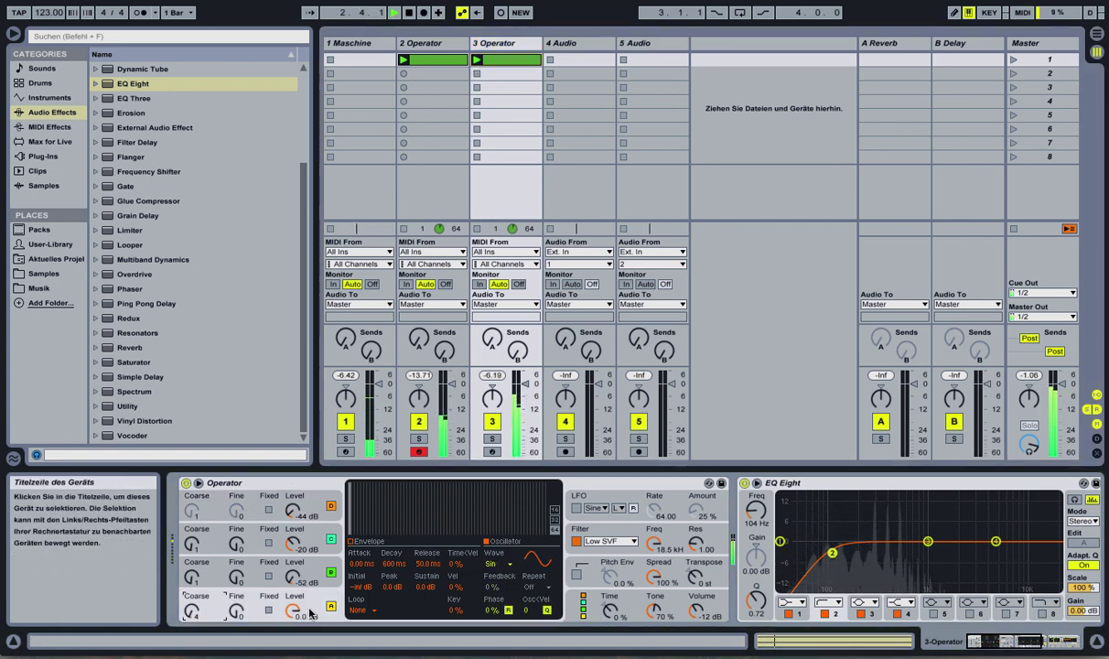
pyautogui.moveTo(309, 611); pyautogui.dragTo(309, 643)
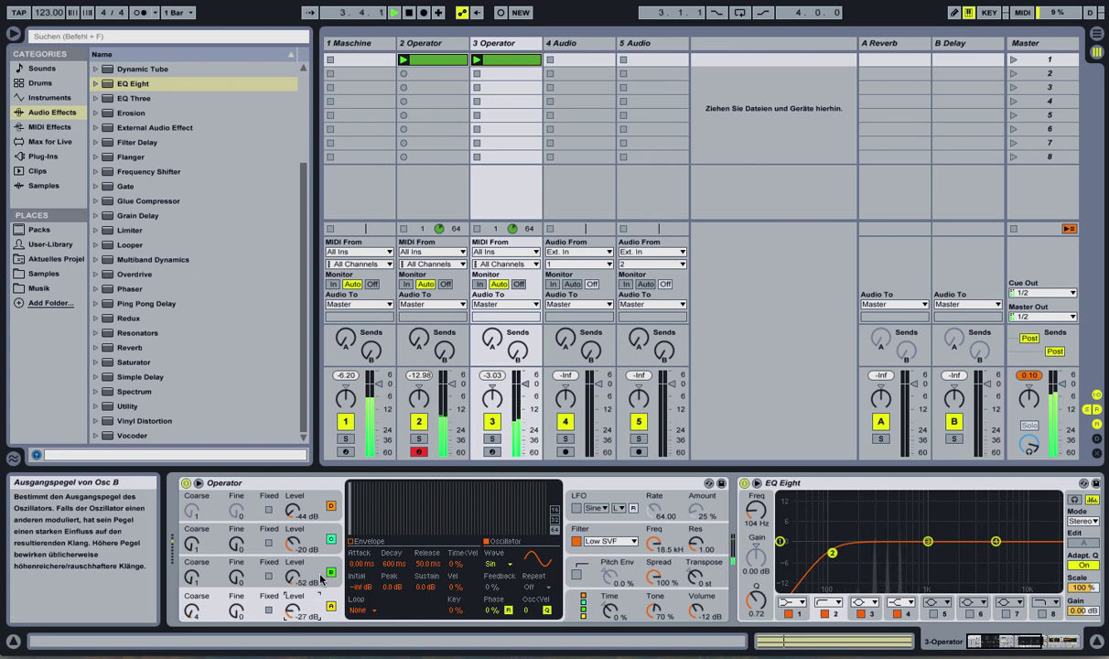
# Shorten all three chord notes in the duplicated clip so they run only from 1.1.1 to 1.1.3.
pyautogui.click(510, 64)
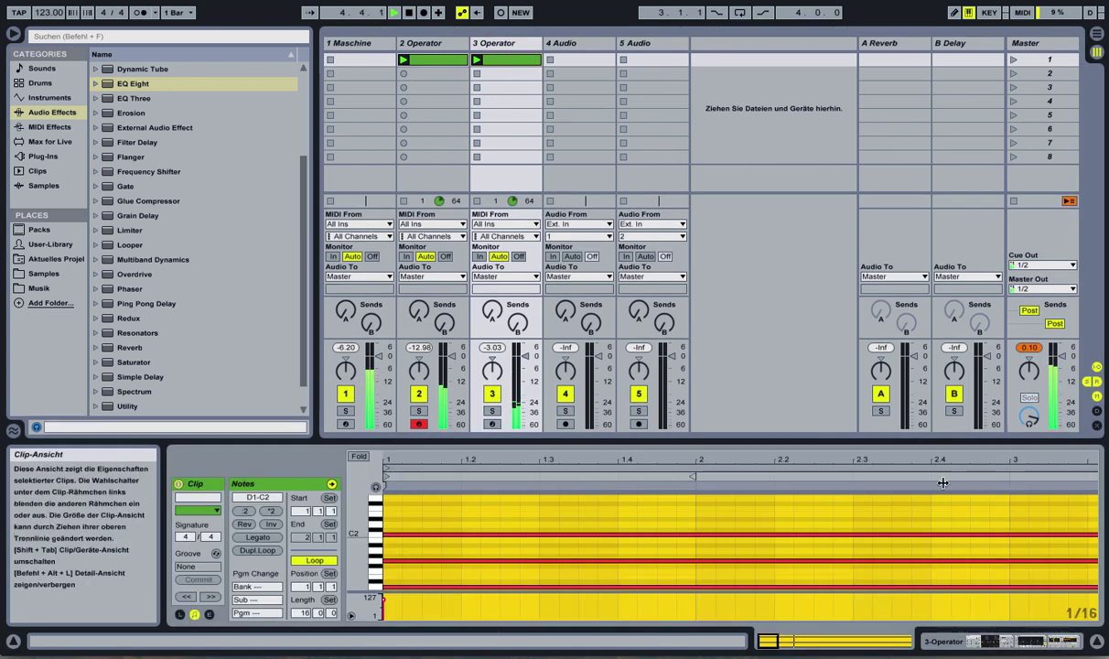
pyautogui.moveTo(801, 463); pyautogui.dragTo(802, 430)
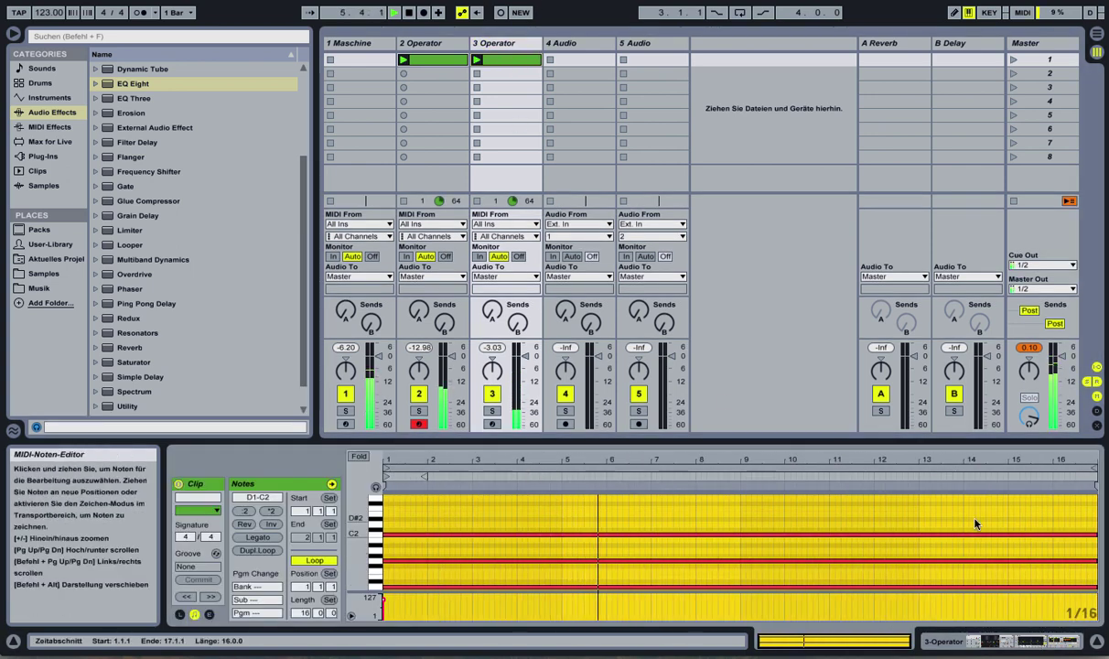
pyautogui.moveTo(922, 490); pyautogui.dragTo(398, 535)
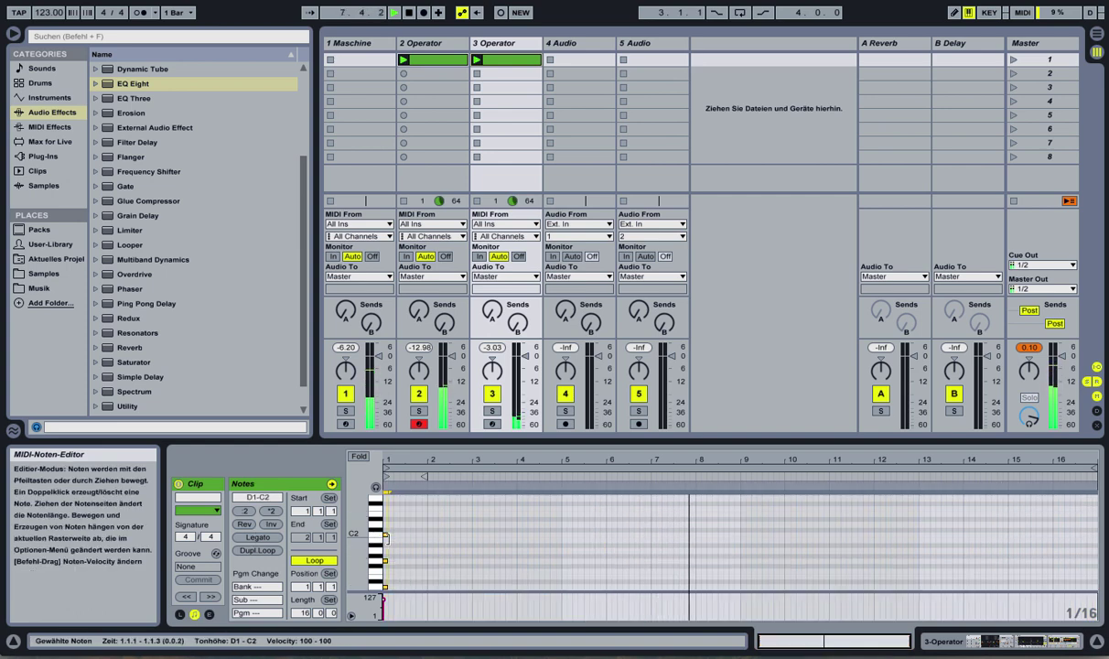
pyautogui.moveTo(562, 461); pyautogui.dragTo(561, 512)
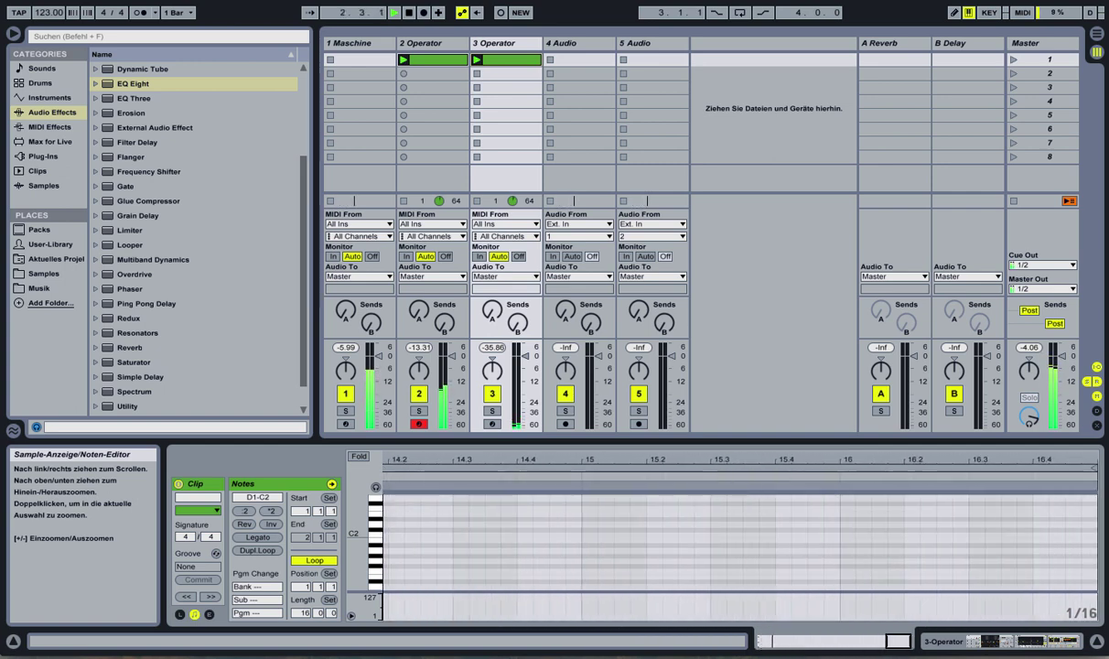
pyautogui.moveTo(430, 471); pyautogui.dragTo(531, 407)
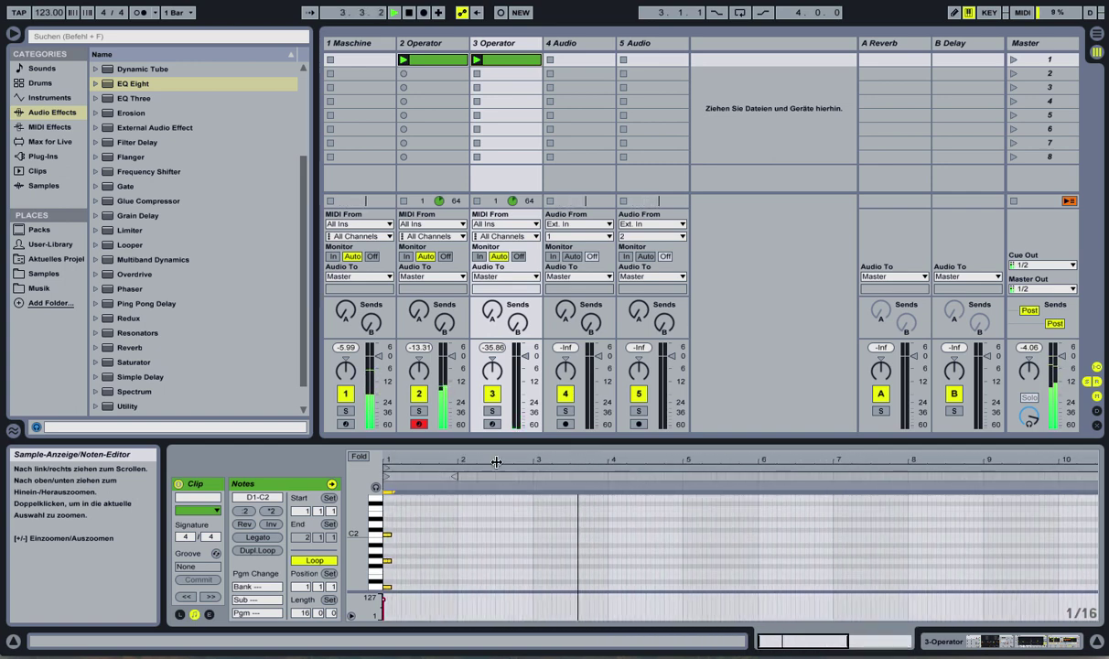
pyautogui.moveTo(390, 462); pyautogui.dragTo(390, 508)
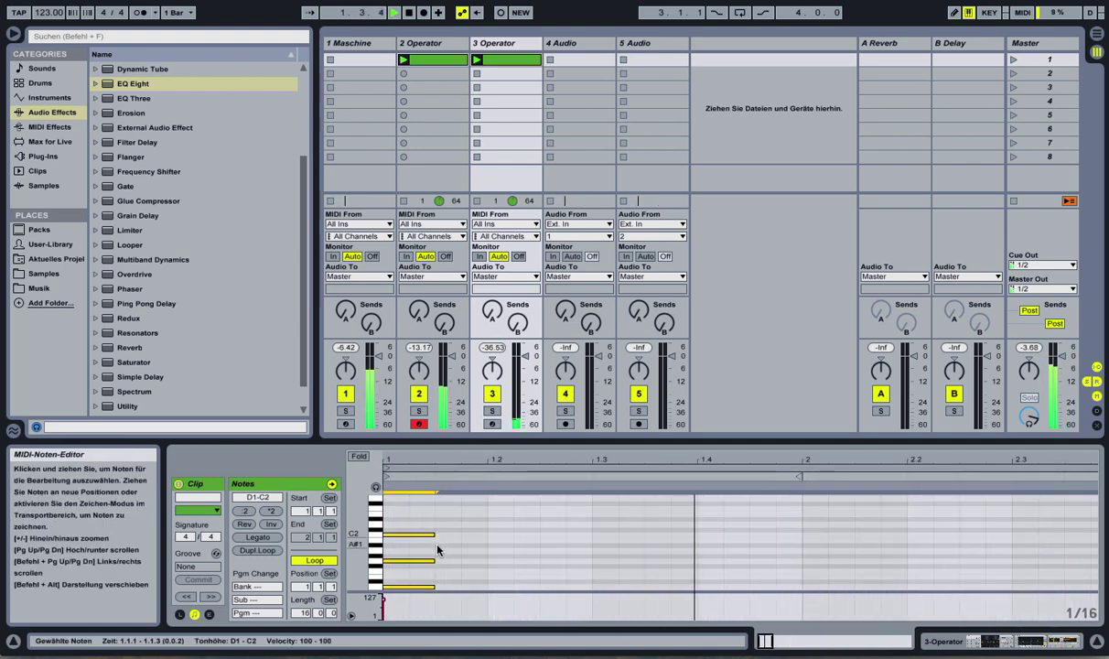
# Set the Dry/Wet of the Reverb on the 3 Operator track to 24 %.
pyautogui.doubleClick(502, 53)
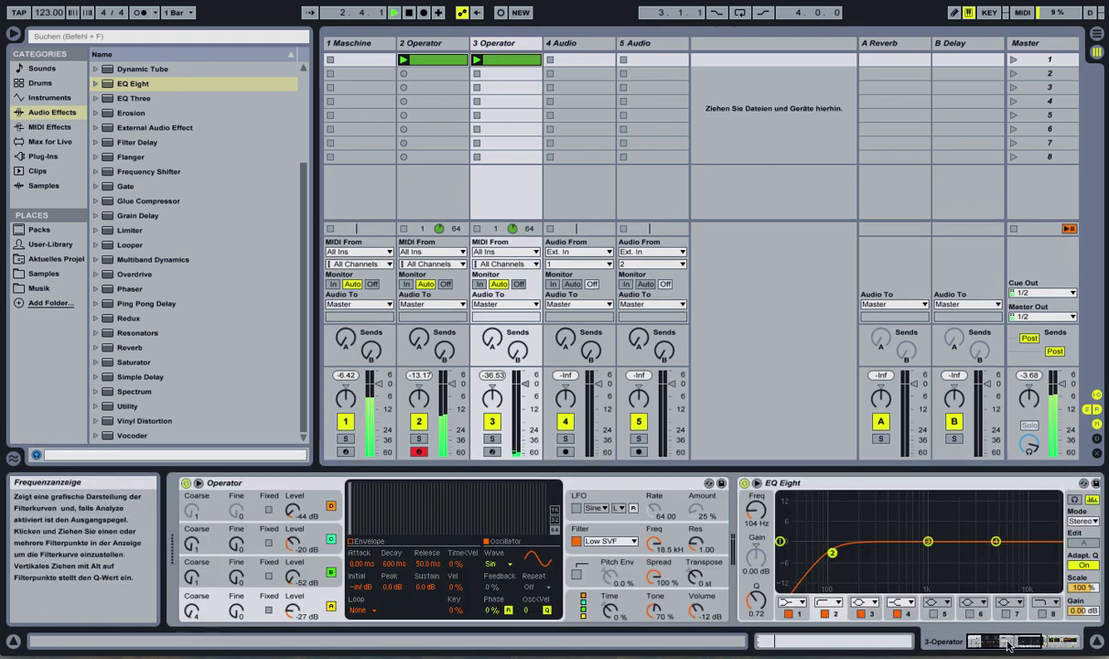
pyautogui.hscroll(5, 928, 559)
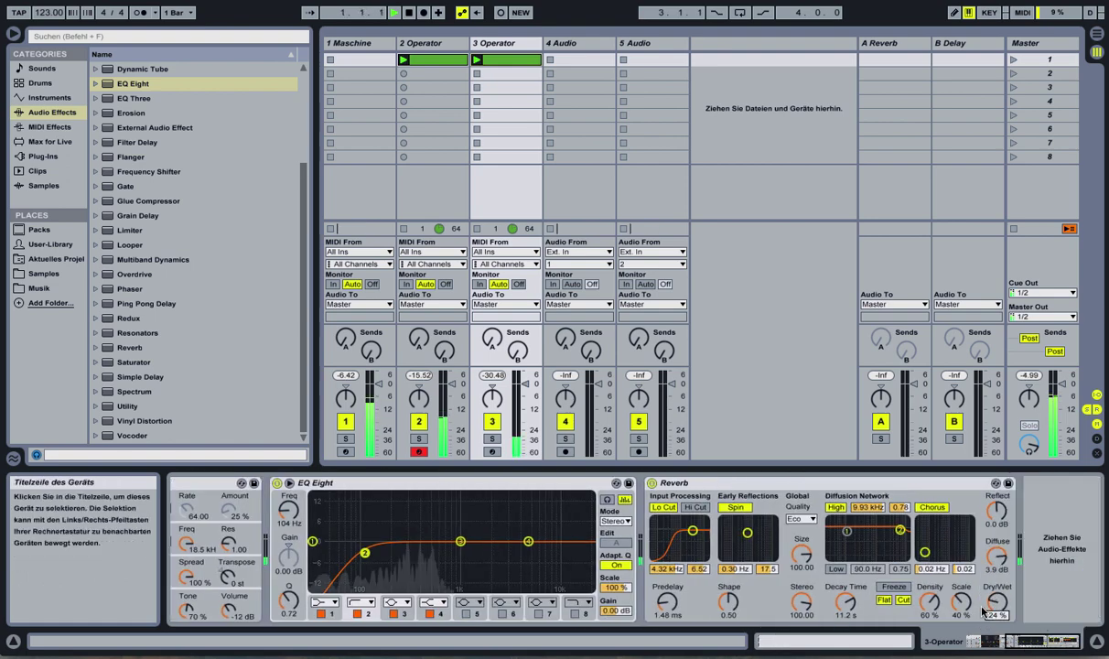
pyautogui.click(1034, 645)
pyautogui.moveTo(1033, 645); pyautogui.dragTo(1007, 645)
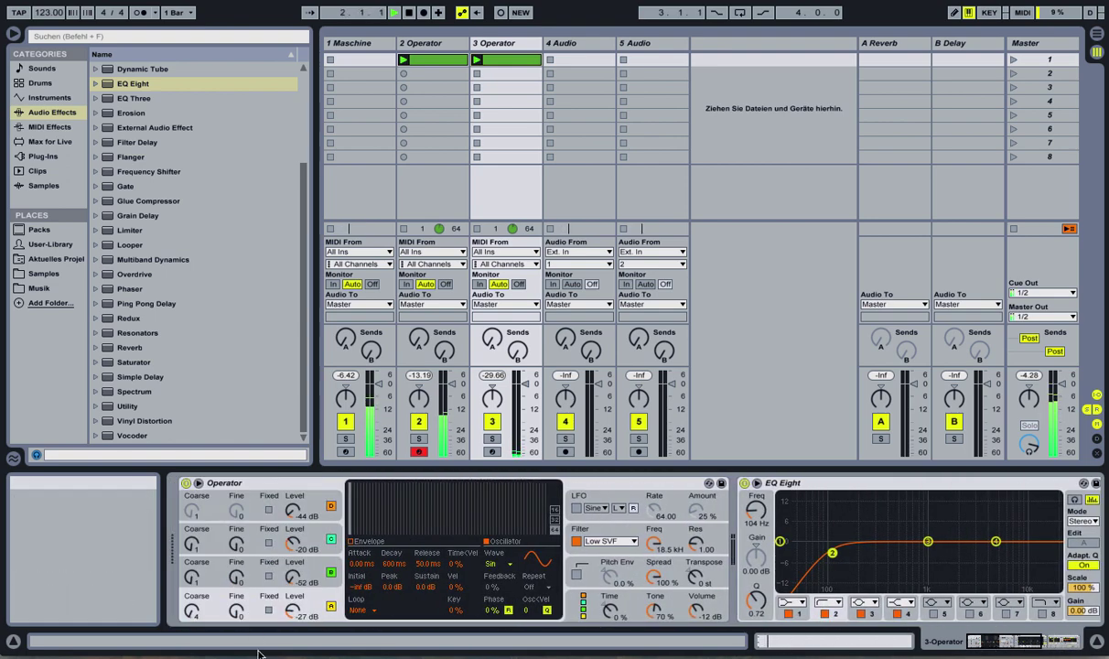
# Give oscillator A's envelope a 2.33 s decay with sustain at -inf dB, and set its Level to -11 dB.
pyautogui.click(348, 500)
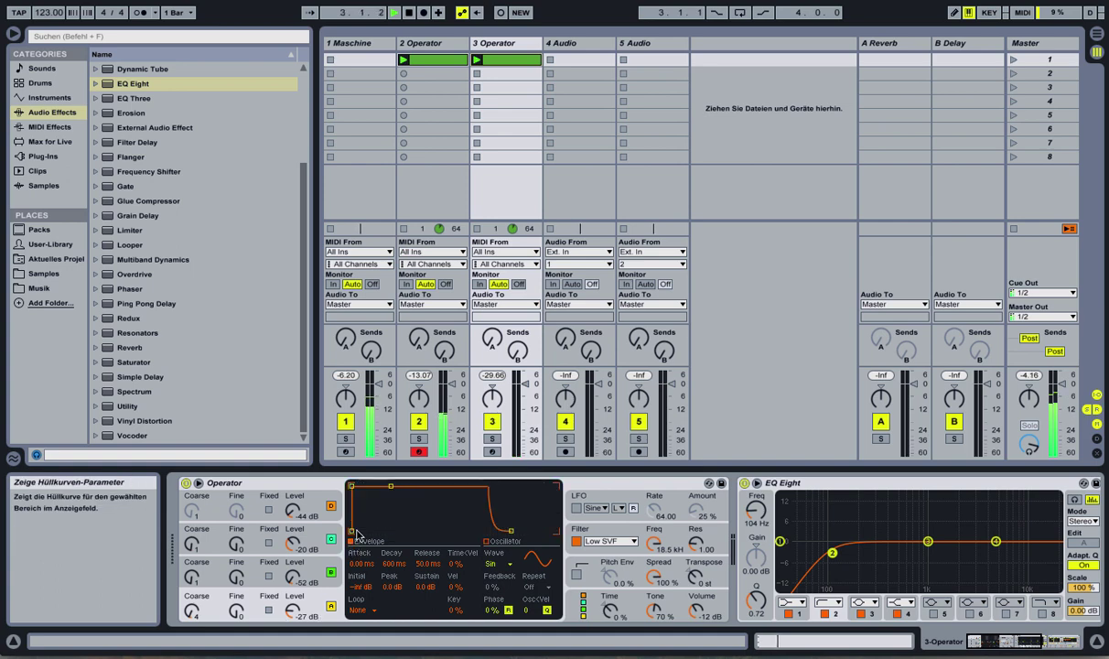
pyautogui.moveTo(380, 485); pyautogui.dragTo(400, 530)
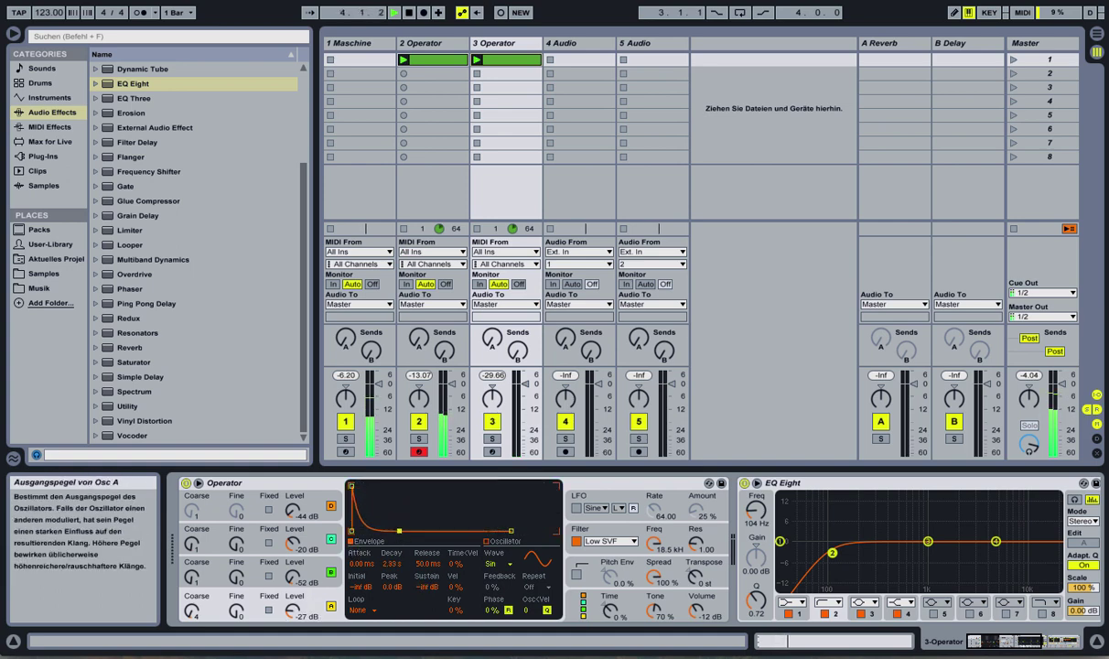
pyautogui.moveTo(293, 611); pyautogui.dragTo(292, 595)
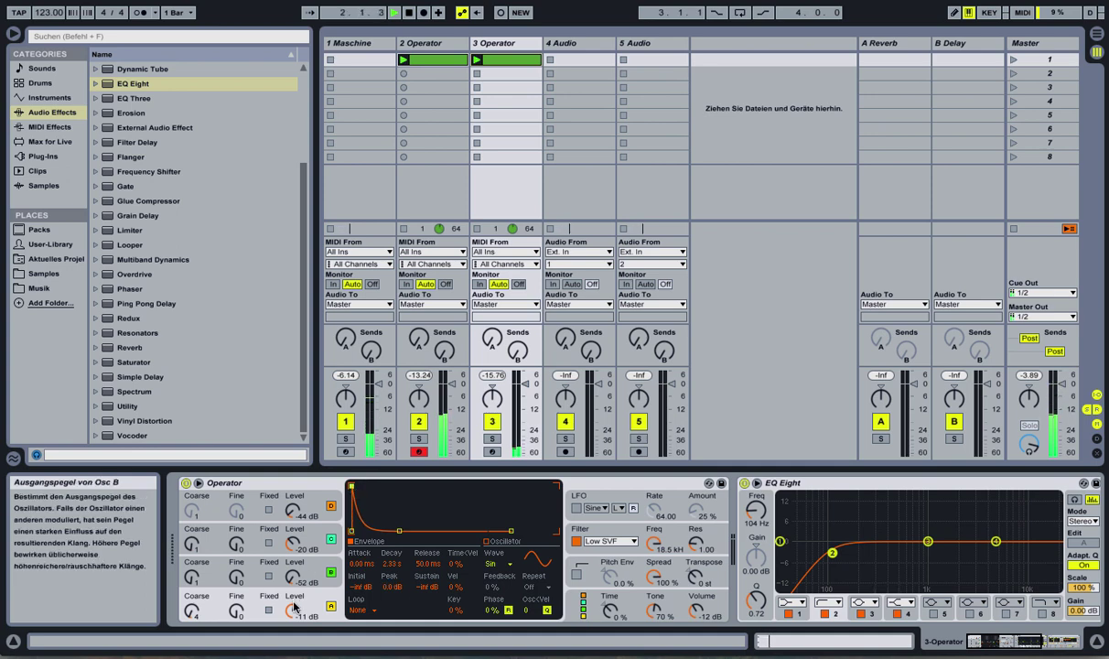
# Set oscillator B's Level to -30 dB and C's to -19 dB, and give oscillator A a 969 ms decay and -6.7 dB Level.
pyautogui.moveTo(293, 578); pyautogui.dragTo(296, 535)
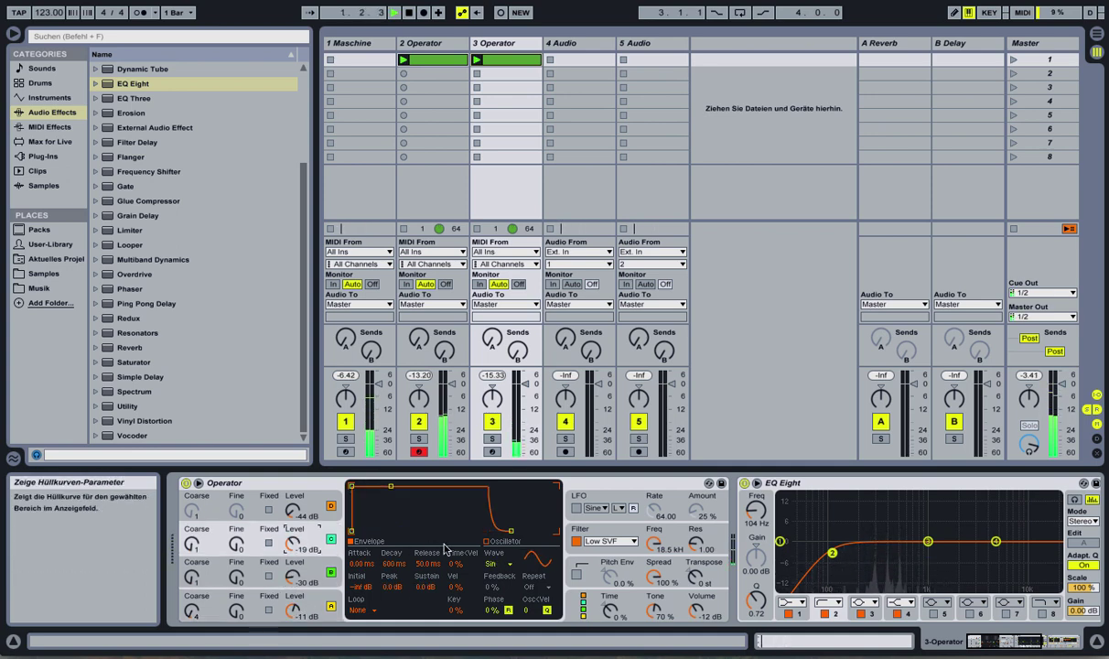
pyautogui.click(311, 604)
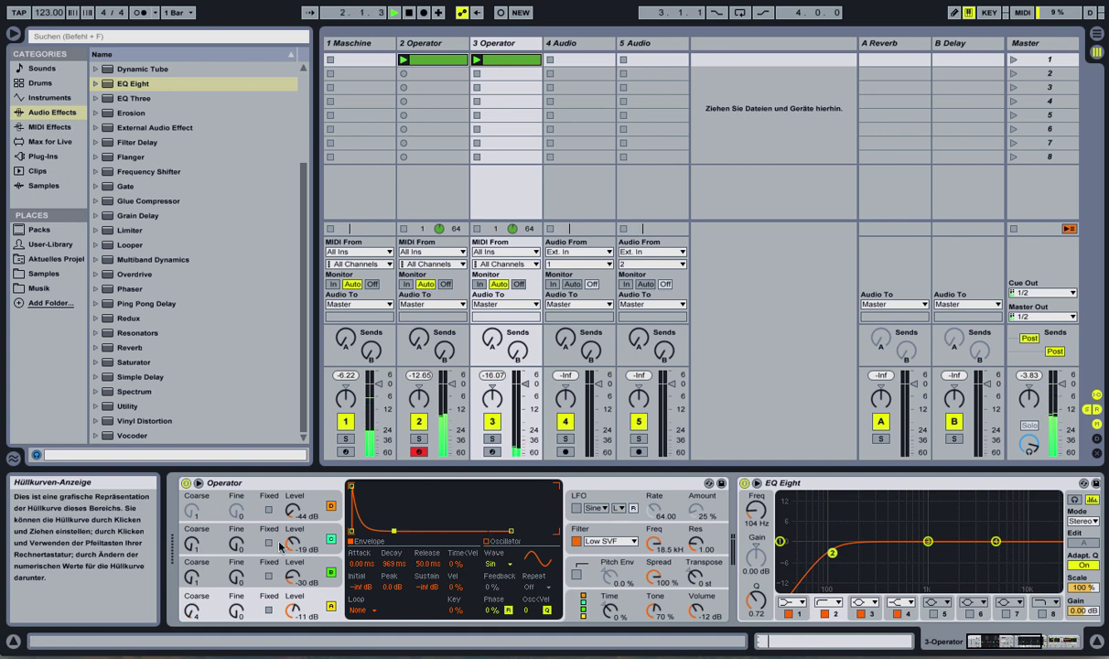
pyautogui.moveTo(292, 577); pyautogui.dragTo(293, 619)
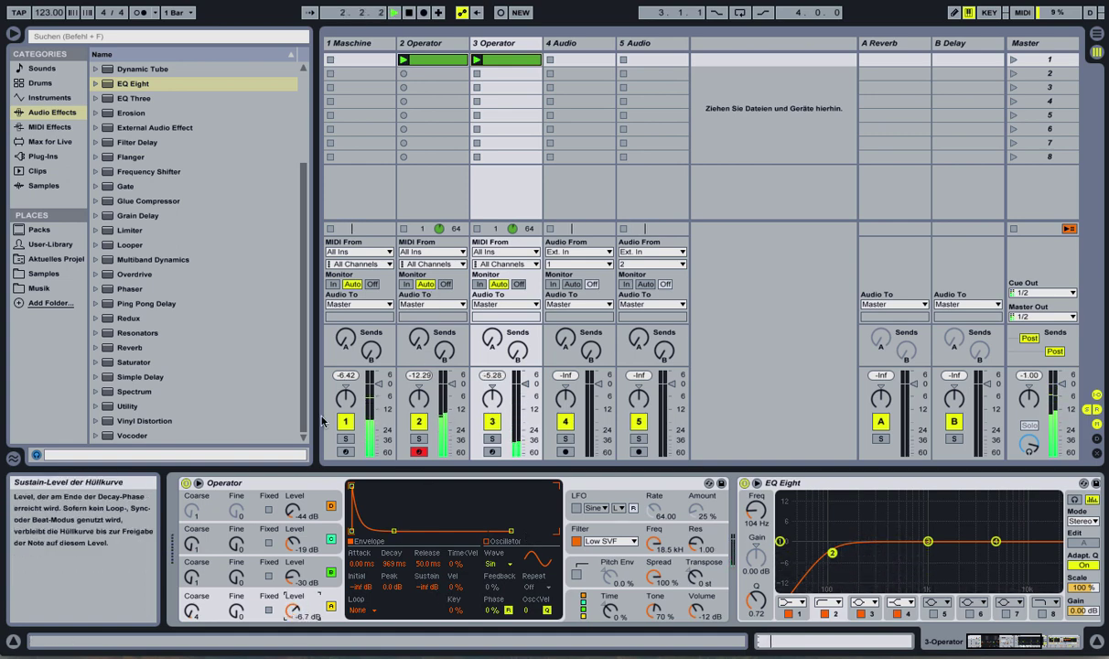
# Add FabFilter Timeless 2 after the Reverb on the 3 Operator track and load its Bouncing Echos RD preset.
pyautogui.click(42, 156)
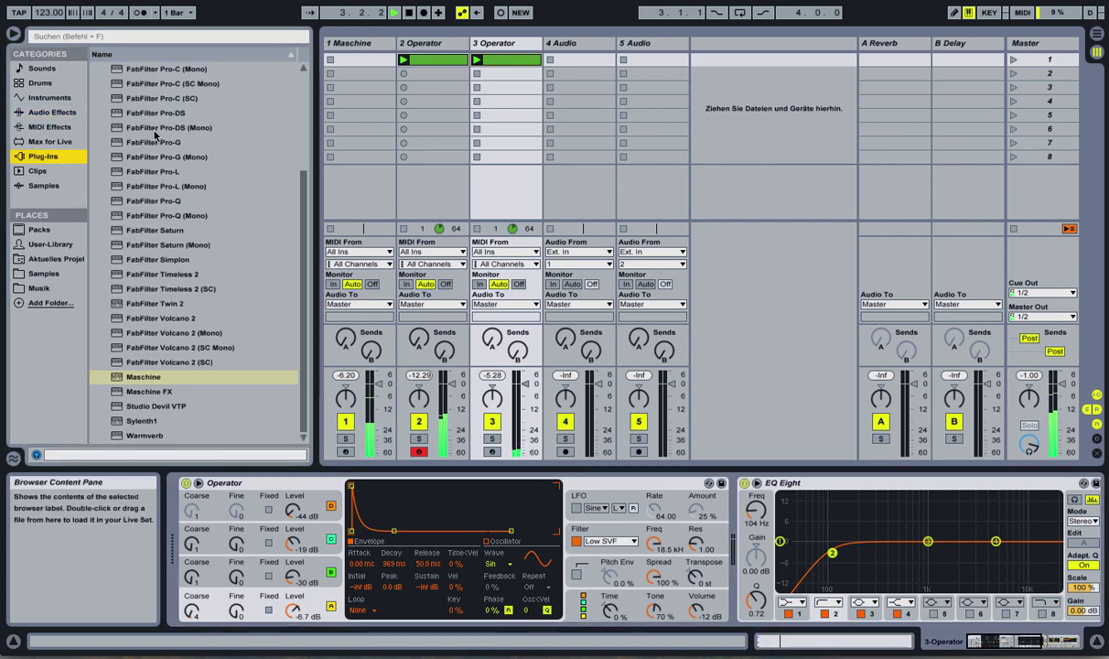
pyautogui.scroll(4, 165, 155)
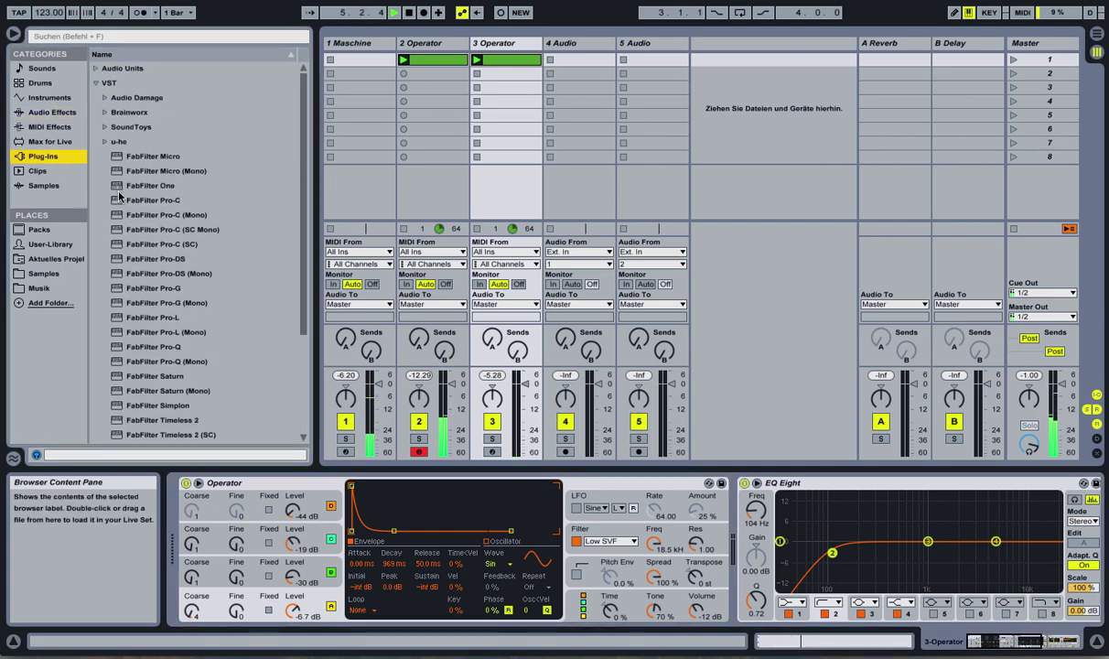
pyautogui.scroll(-3, 129, 209)
pyautogui.doubleClick(181, 275)
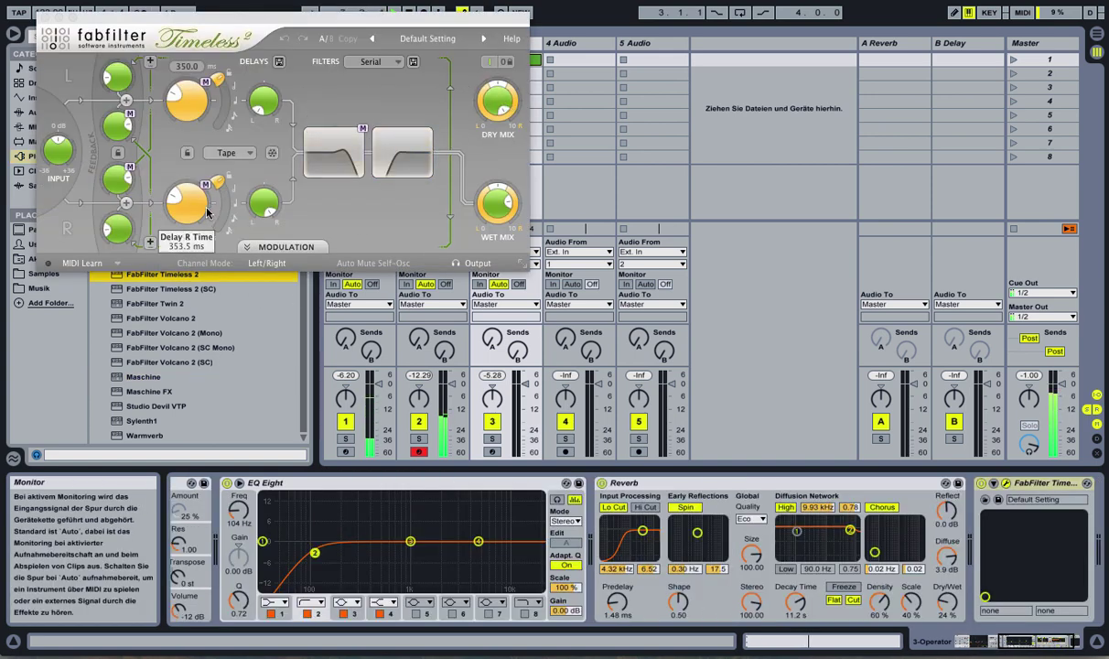
pyautogui.click(484, 39)
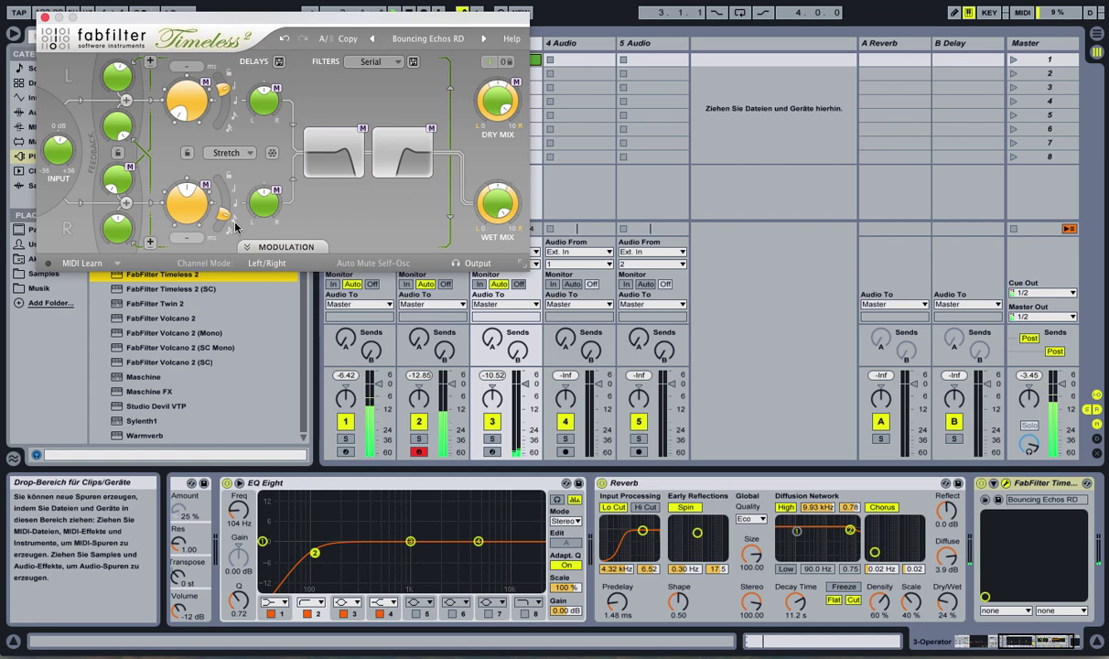
pyautogui.click(45, 17)
# Copy the three short chord notes in the 3 Operator clip to the start of bar 8.
pyautogui.click(486, 58)
pyautogui.moveTo(437, 476); pyautogui.dragTo(436, 502)
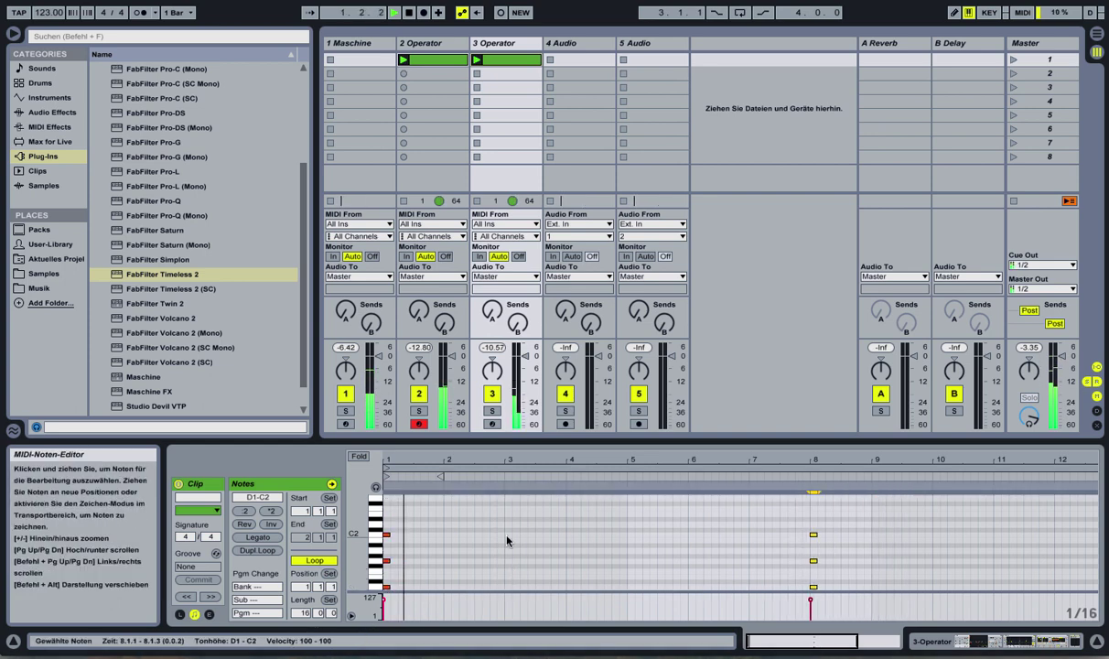
pyautogui.scroll(-1, 230, 240)
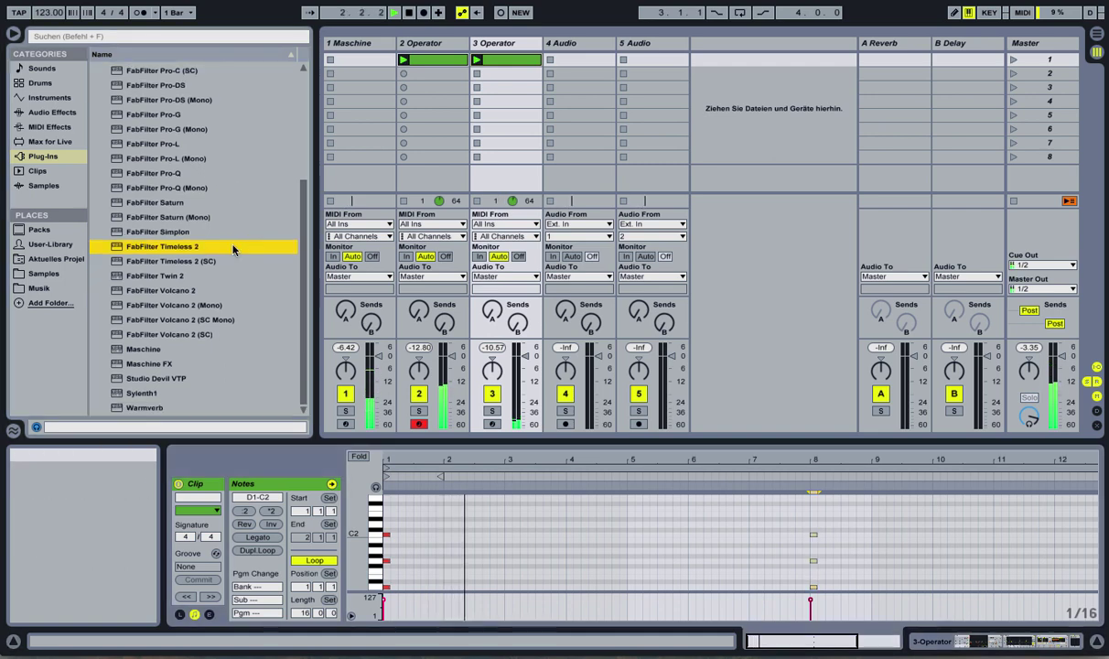
# Open Timeless 2 on the 3 Operator track, try adjusting the left channel's feedback, and close the plug-in window.
pyautogui.click(496, 52)
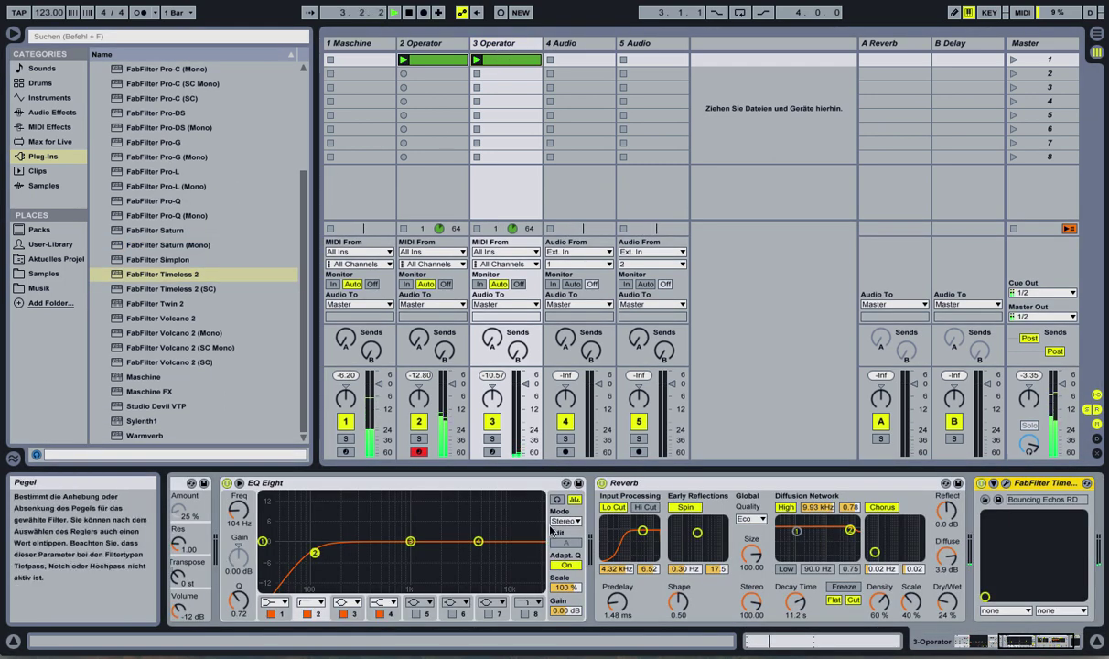
pyautogui.click(1006, 482)
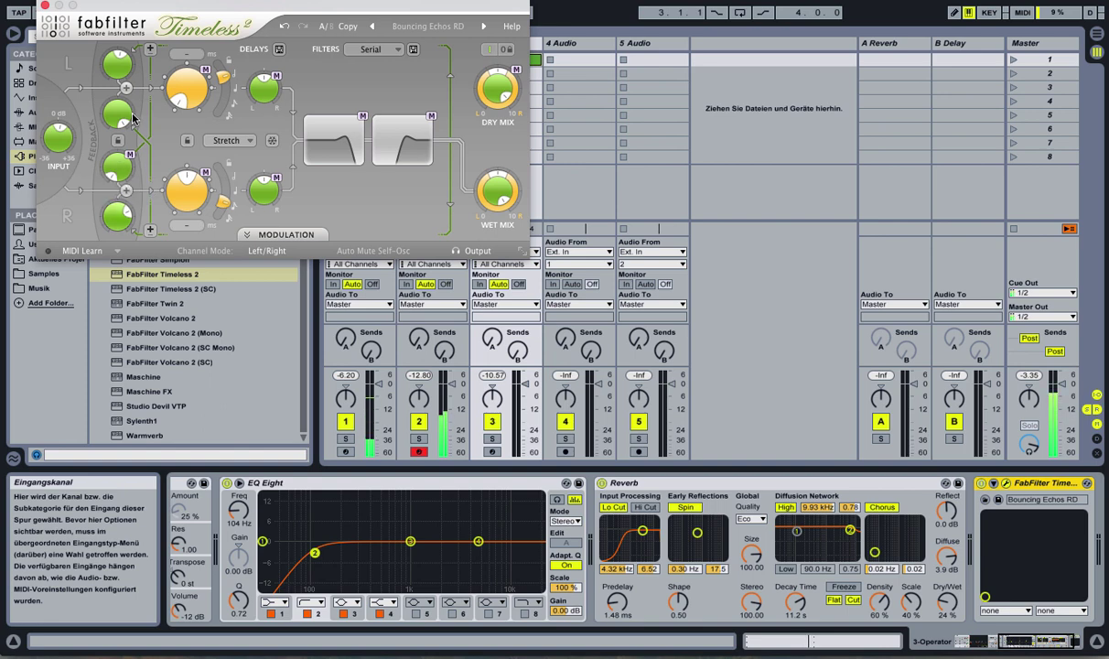
pyautogui.moveTo(121, 79); pyautogui.dragTo(117, 35)
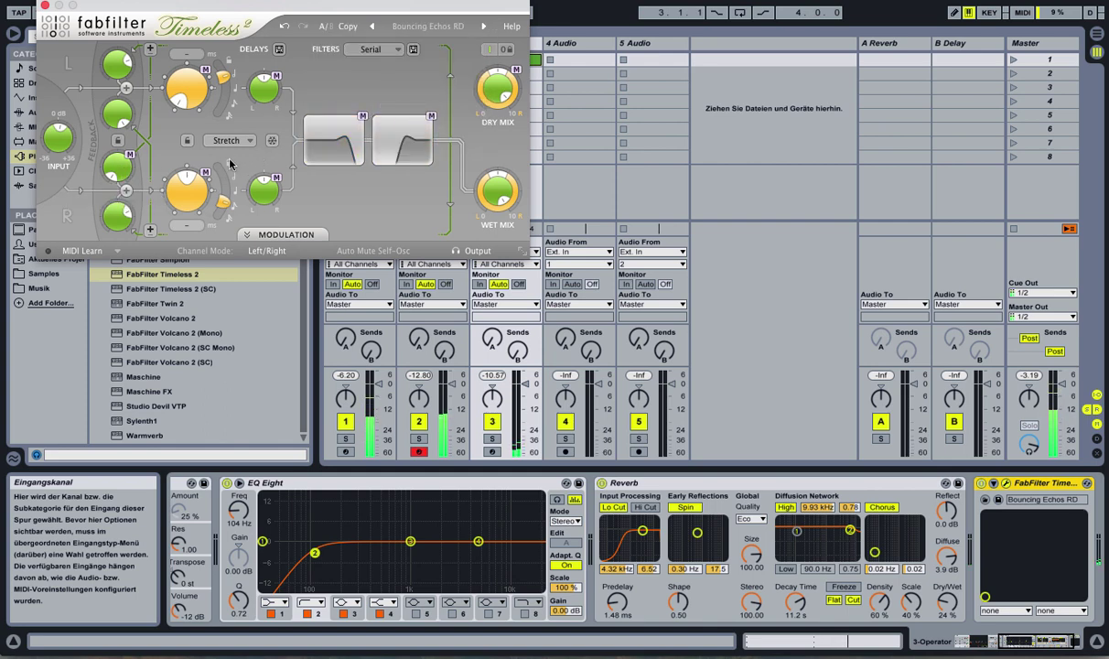
pyautogui.click(43, 6)
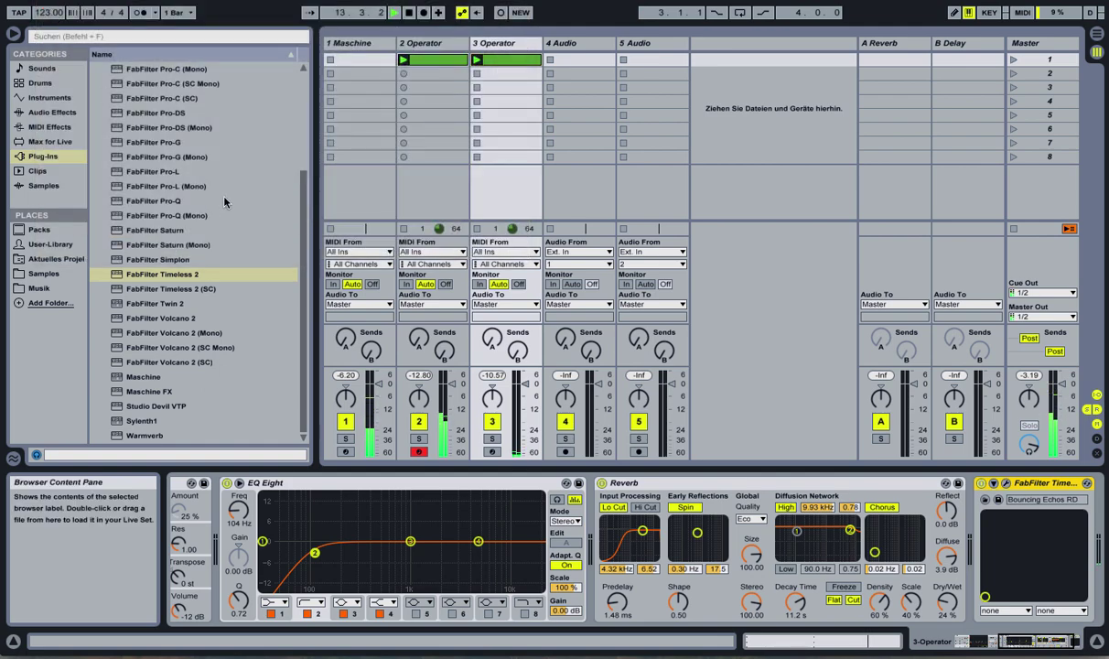
# List the audio effects in the browser.
pyautogui.scroll(5, 215, 196)
pyautogui.click(47, 97)
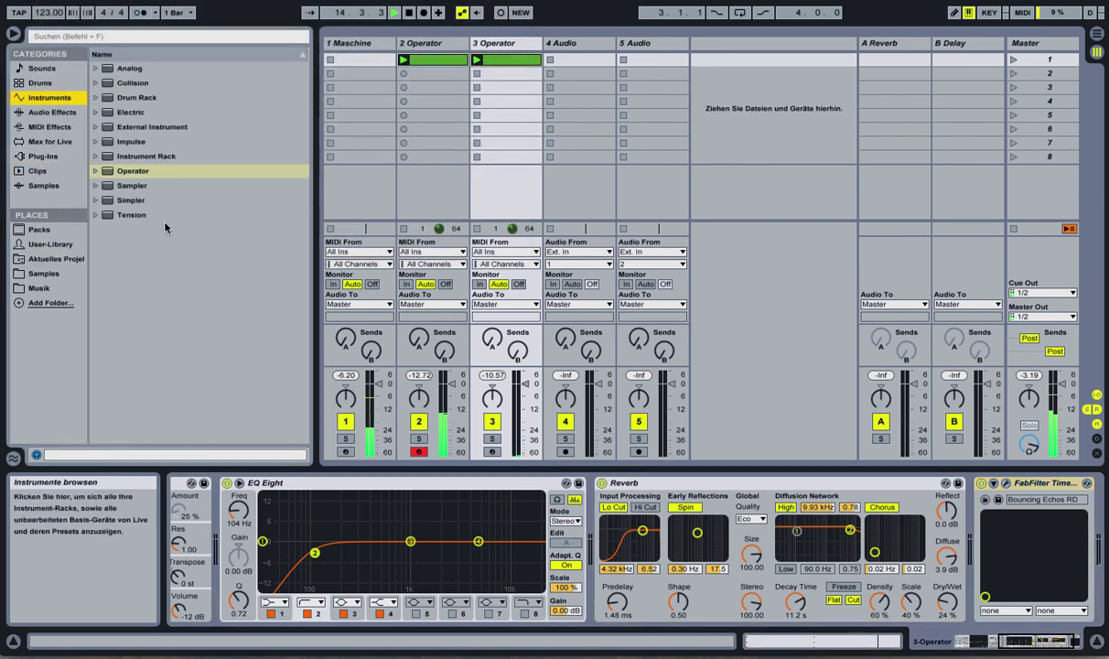
pyautogui.click(73, 112)
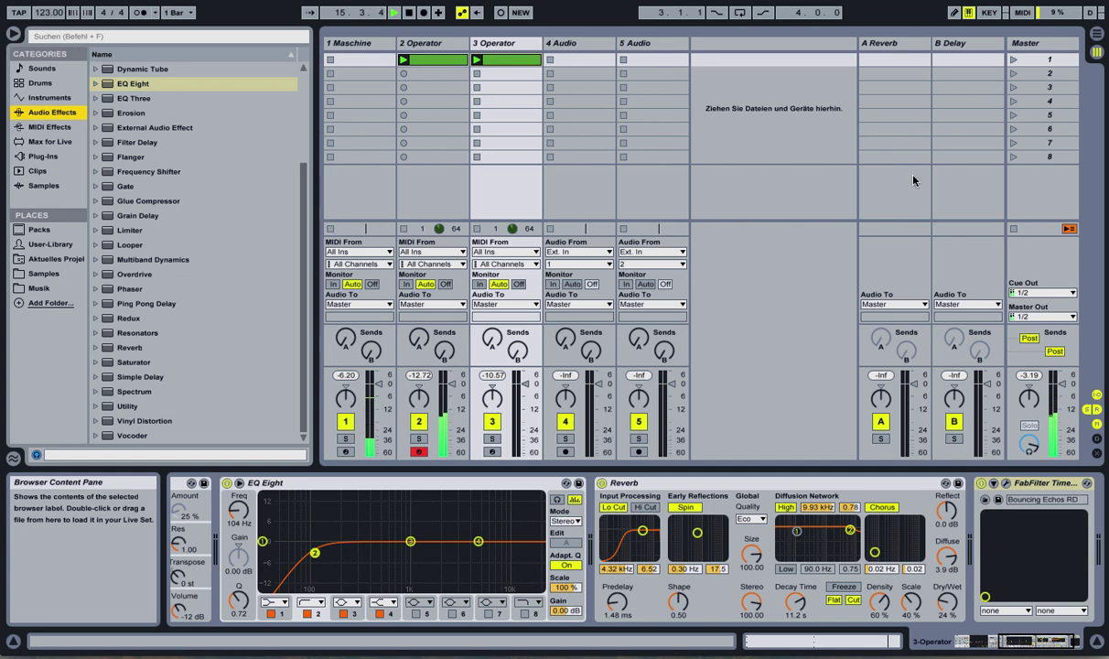
# Raise the 3 Operator track's send to B Delay, and set the Delay to 78% feedback with both delay times at 4 sixteenths.
pyautogui.click(942, 43)
pyautogui.moveTo(527, 366); pyautogui.dragTo(527, 352)
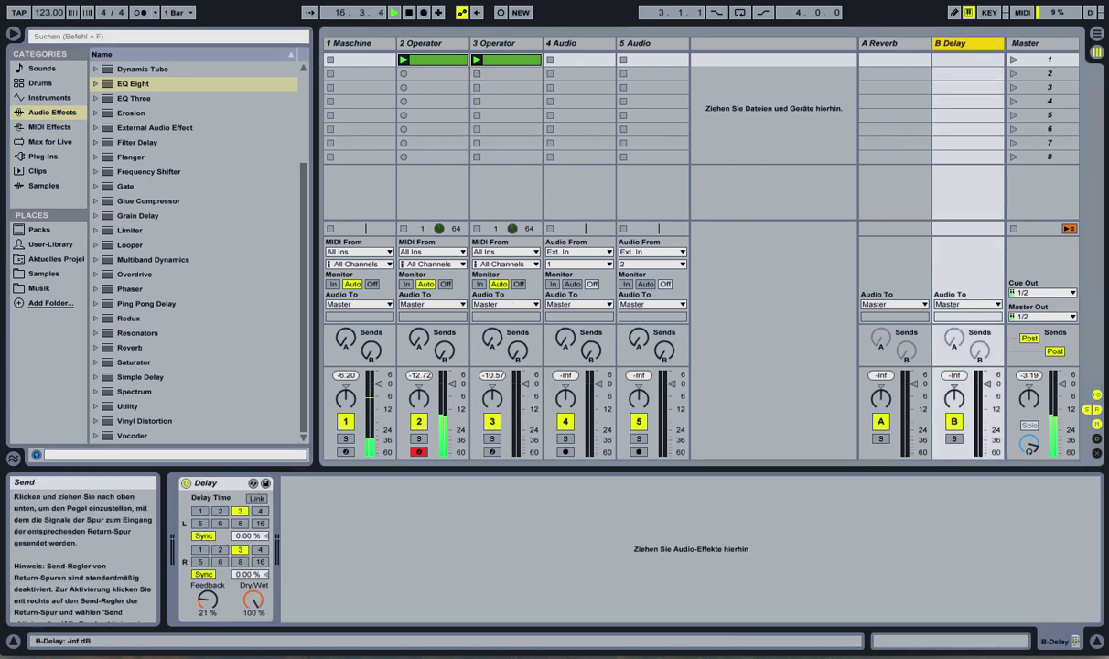
pyautogui.moveTo(207, 600); pyautogui.dragTo(207, 586)
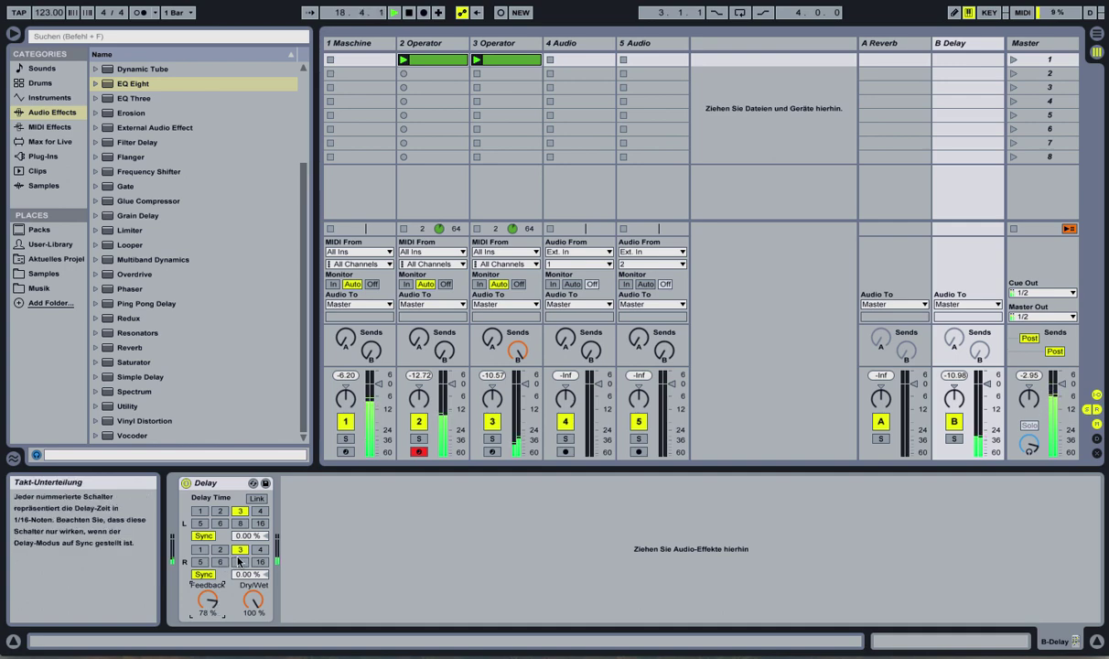
pyautogui.click(259, 512)
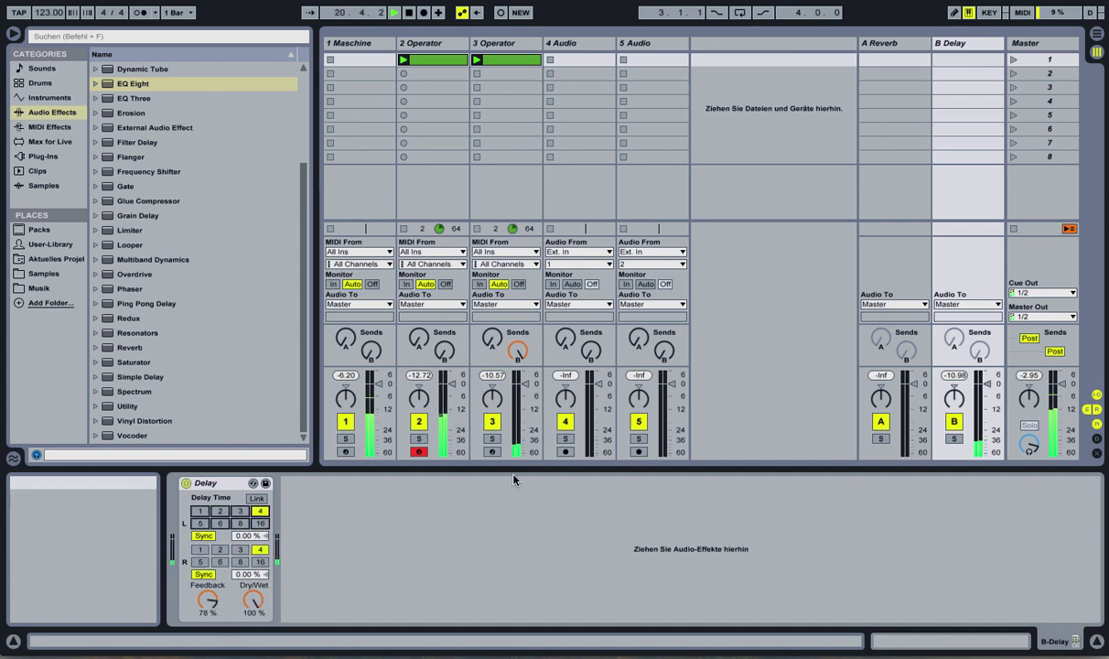
# Replace the Reverb on return A with Timeless 2 from the 3 Operator track, and raise that track's send A.
pyautogui.click(499, 42)
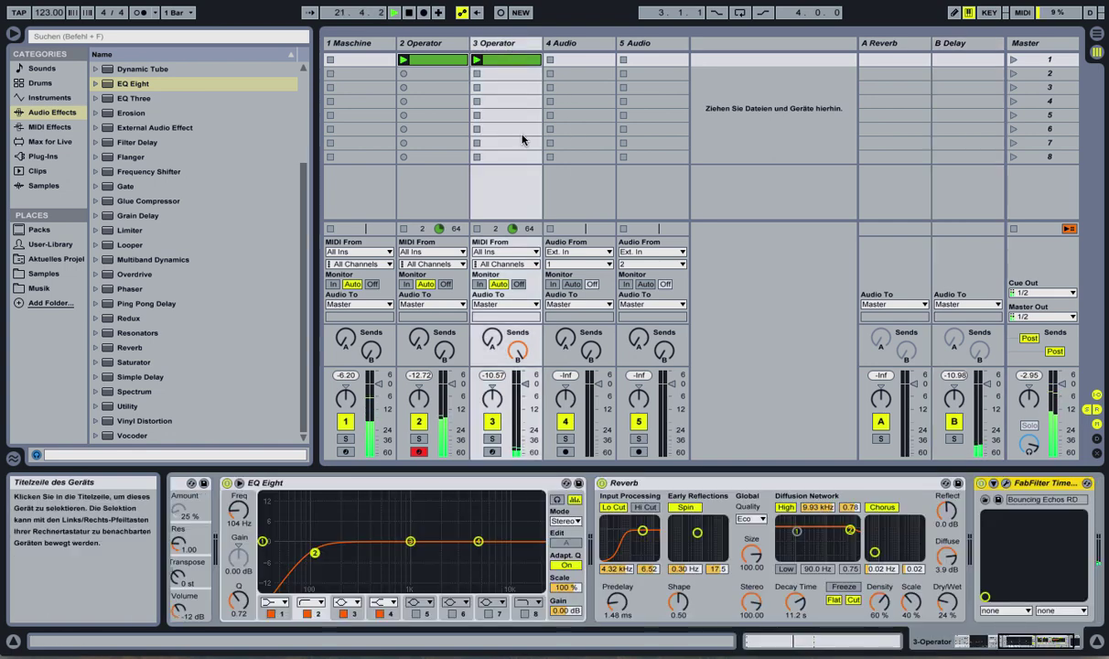
pyautogui.moveTo(913, 83); pyautogui.dragTo(913, 82)
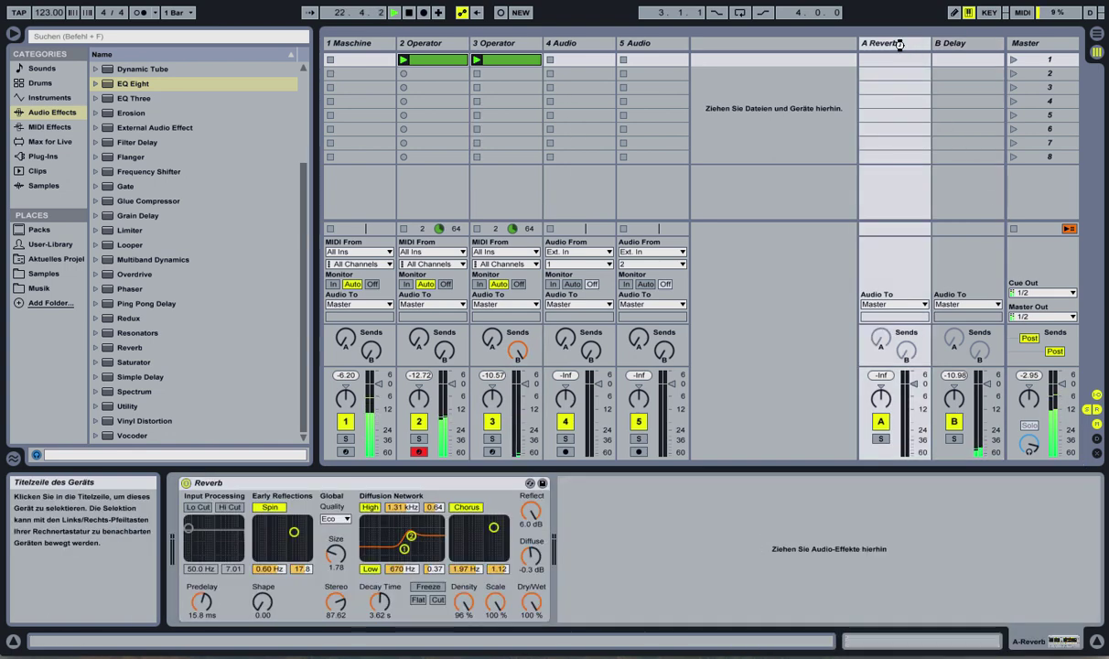
pyautogui.click(392, 482)
pyautogui.press('Delete')
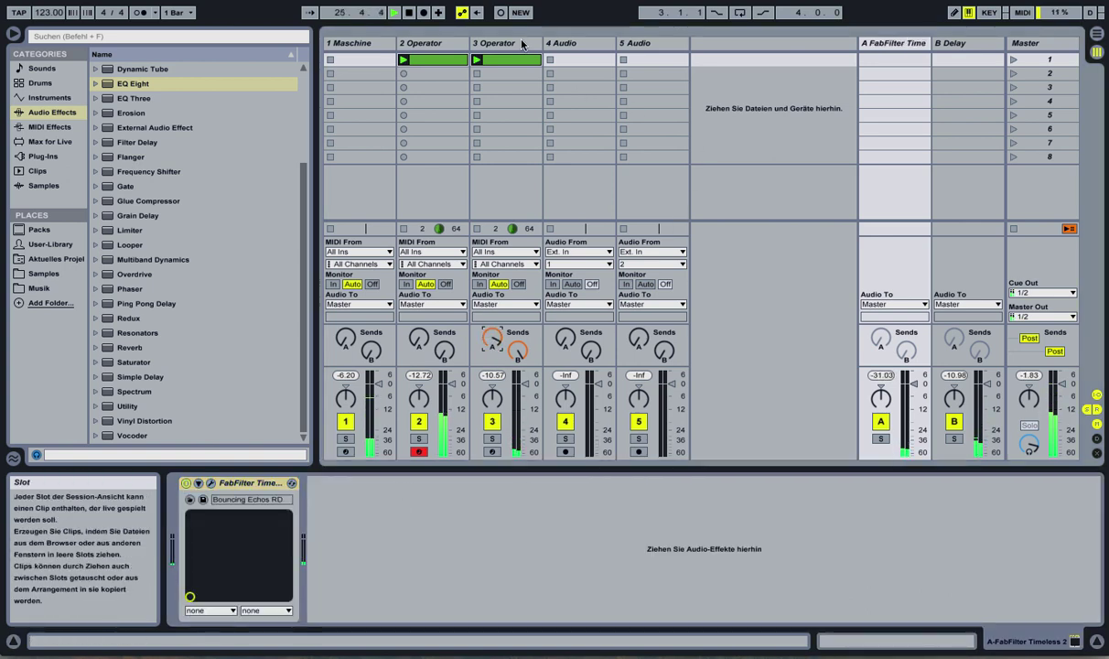
pyautogui.click(493, 42)
# Set both delay times on the B Delay return to 3 sixteenths and its feedback to 77%.
pyautogui.click(947, 43)
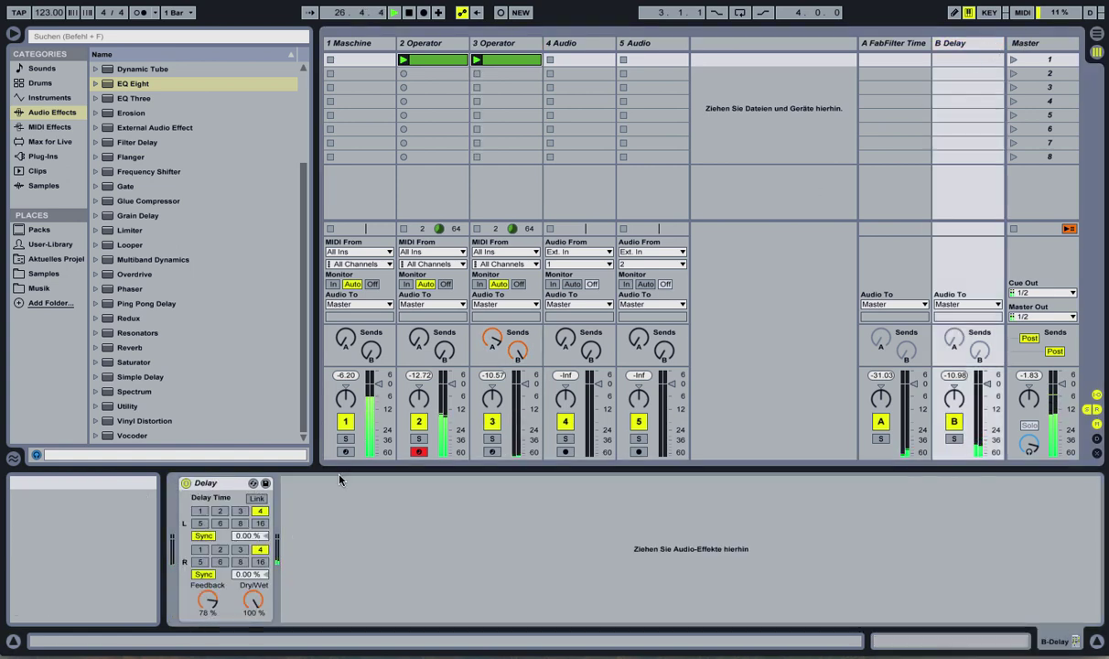
pyautogui.click(238, 550)
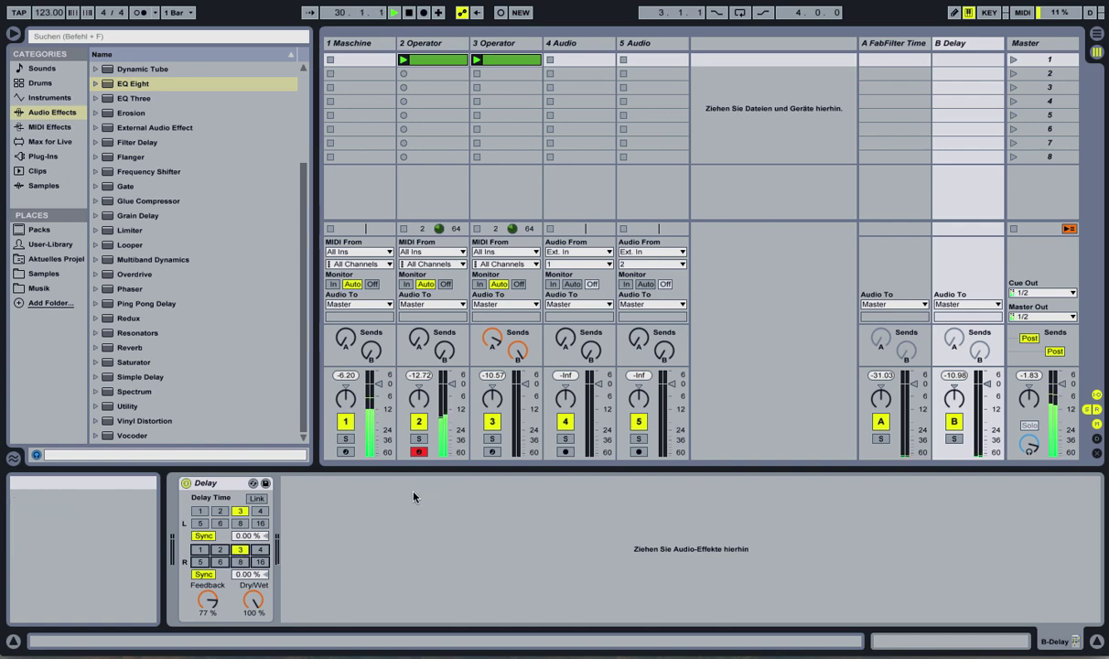
# In the 3 Operator track's Operator, try enabling the LFO, and set the filter's envelope amount to 84%.
pyautogui.click(509, 45)
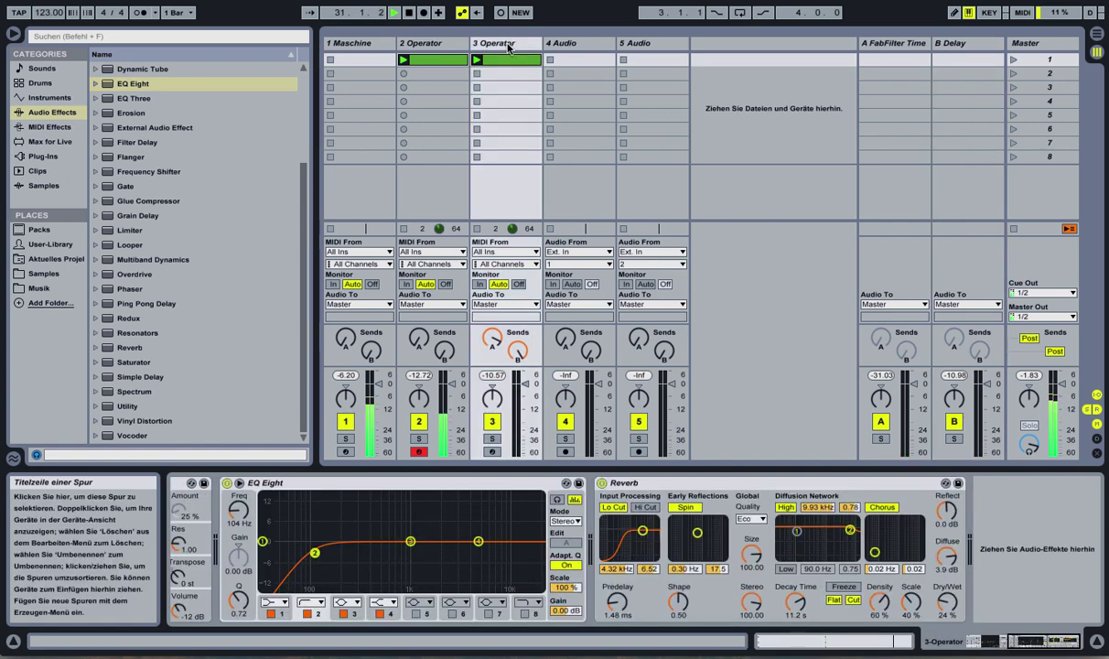
pyautogui.click(910, 644)
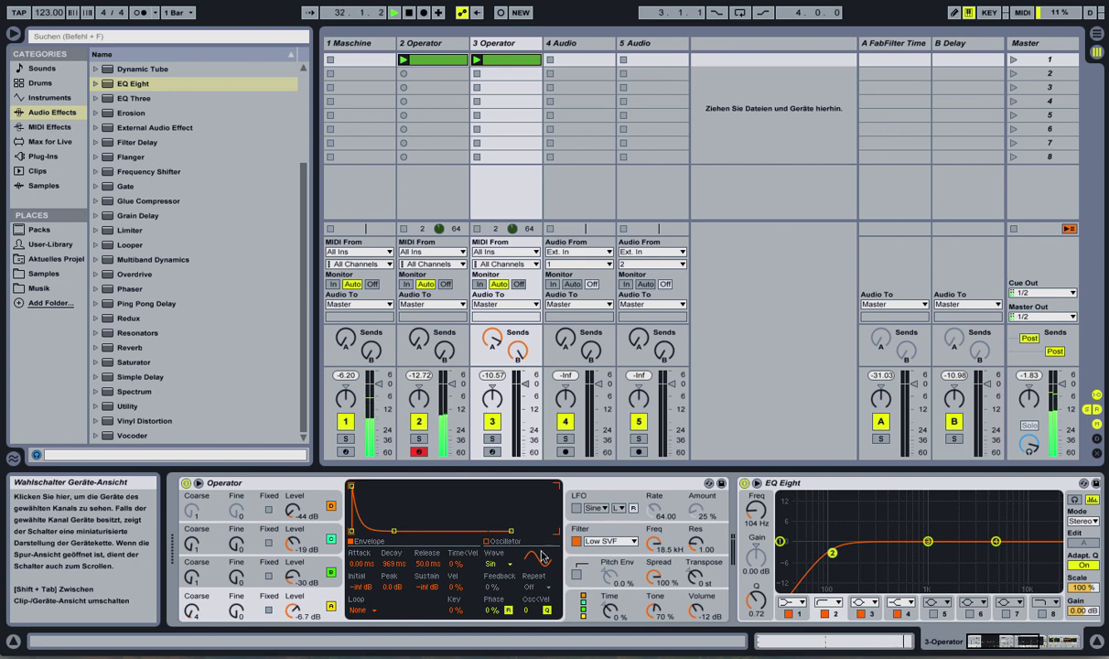
pyautogui.click(595, 520)
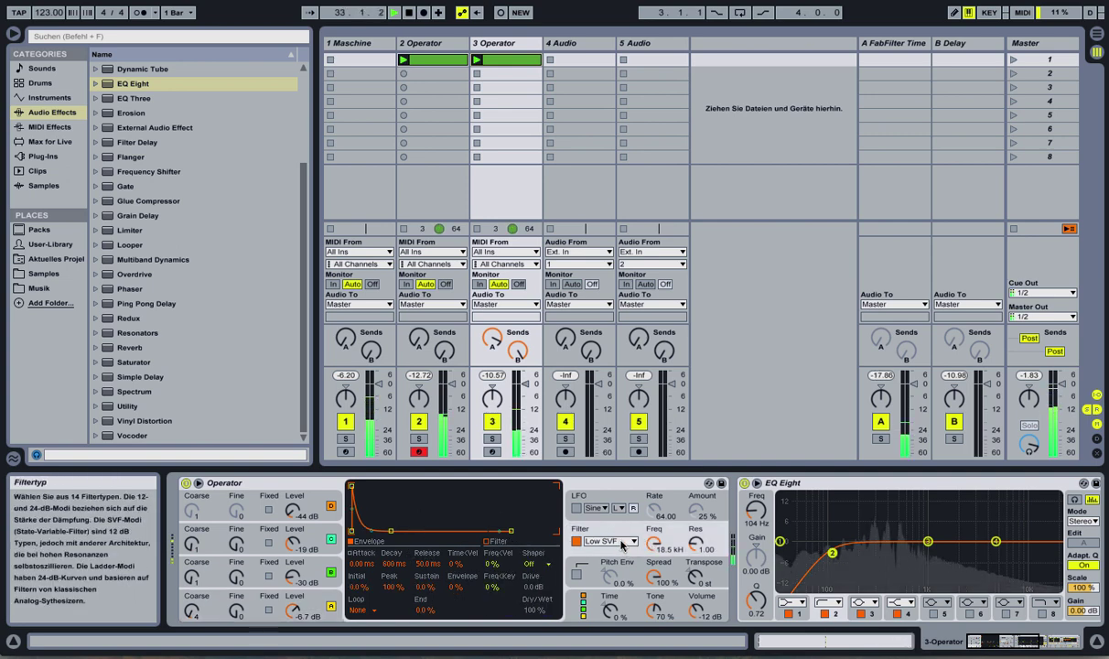
pyautogui.click(576, 507)
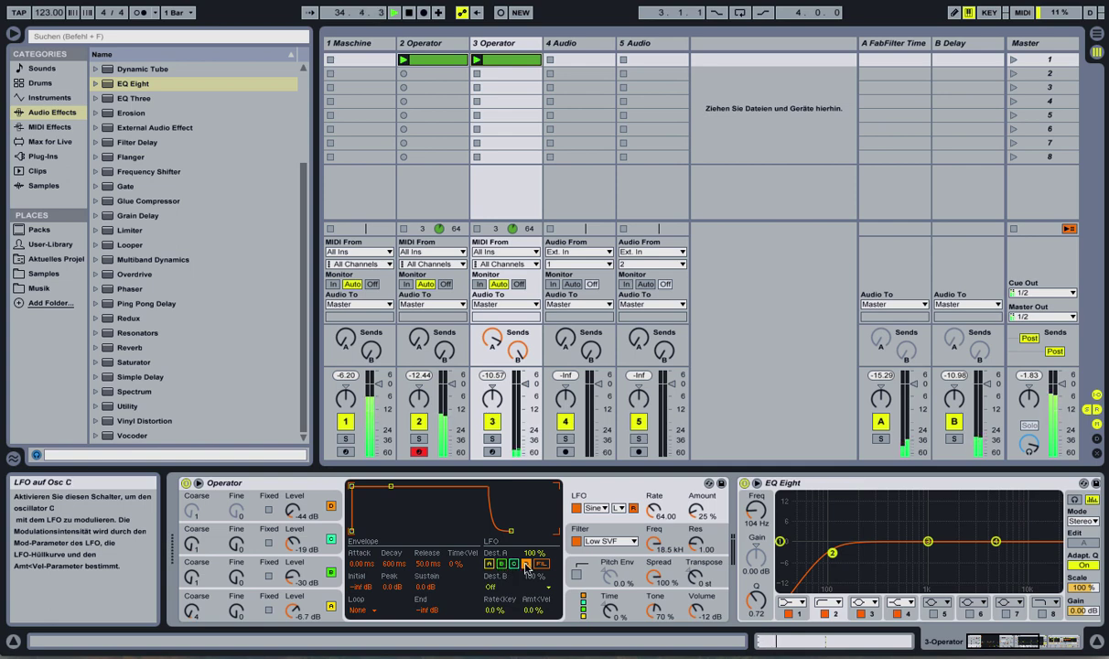
pyautogui.click(576, 506)
pyautogui.click(600, 521)
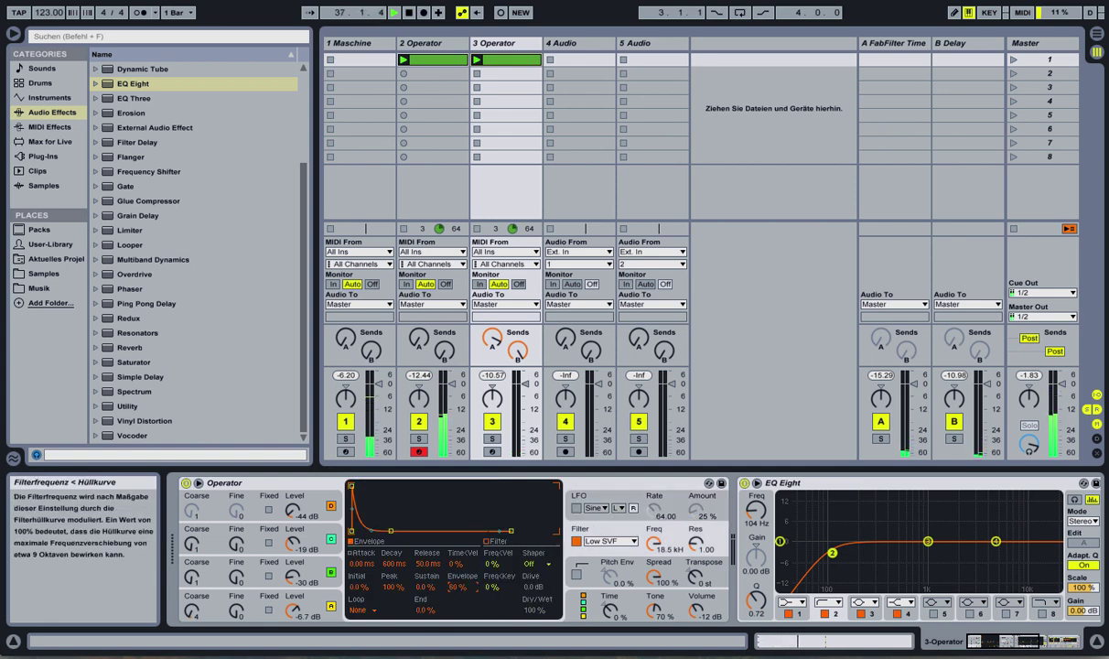
# Set Operator's filter to Low 24dB at 30 Hz with 1.73 resonance and a 4.34 s envelope decay.
pyautogui.click(608, 541)
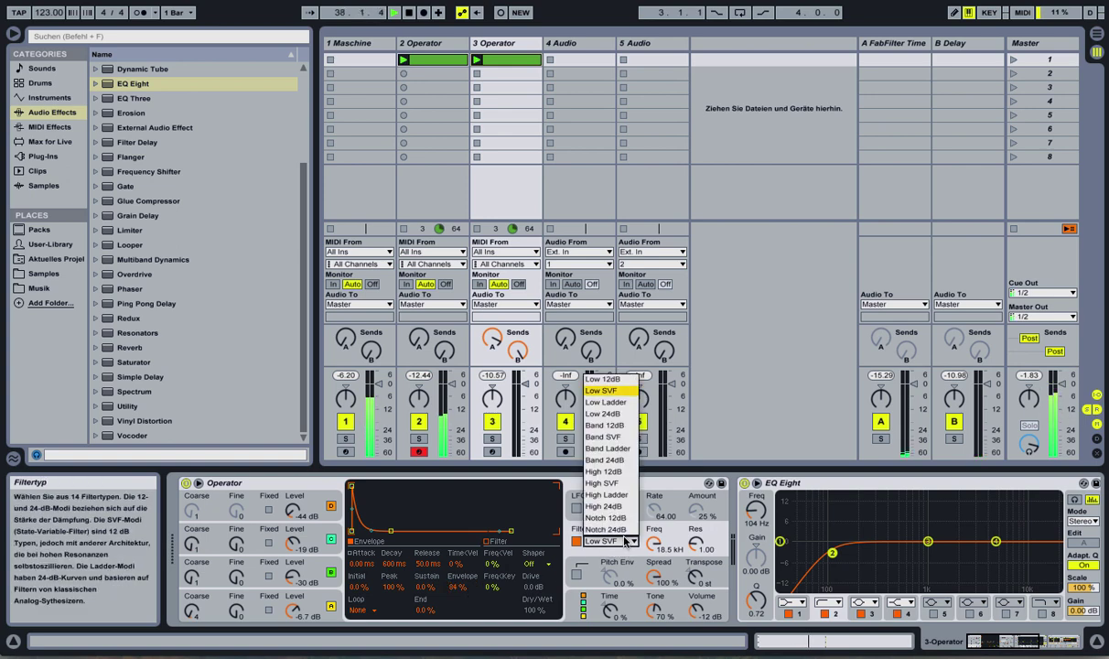
pyautogui.click(626, 416)
pyautogui.moveTo(652, 558); pyautogui.dragTo(652, 622)
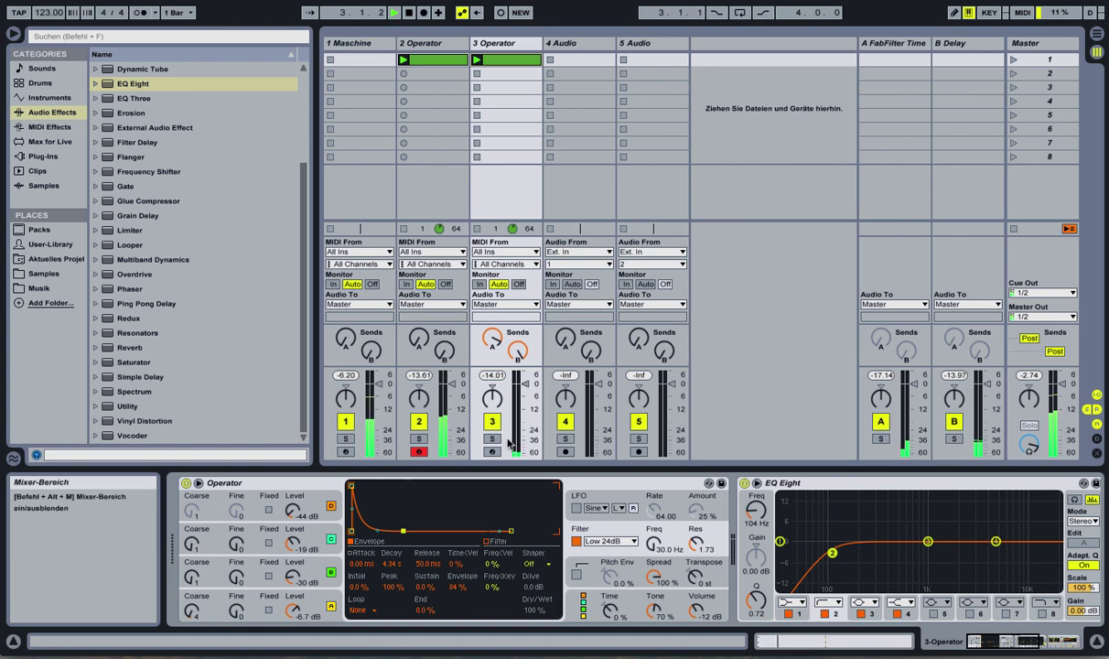
# Add Vinyl Distortion after Timeless 2 on return A and set its Pinch to 0.21 at 10.2 kHz.
pyautogui.click(892, 43)
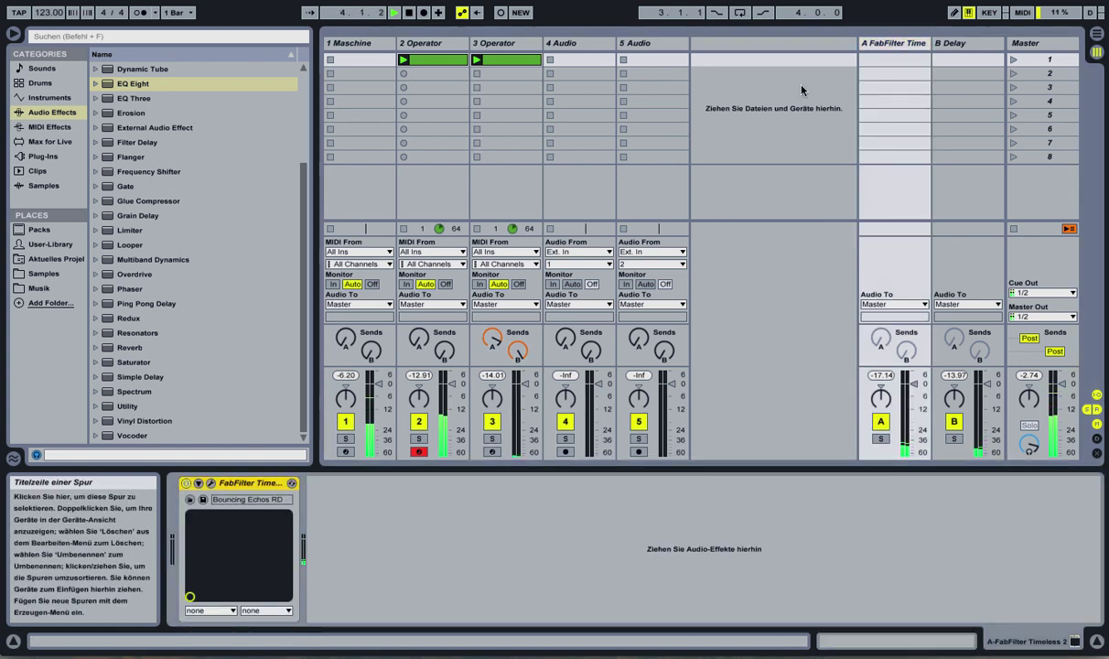
pyautogui.doubleClick(147, 420)
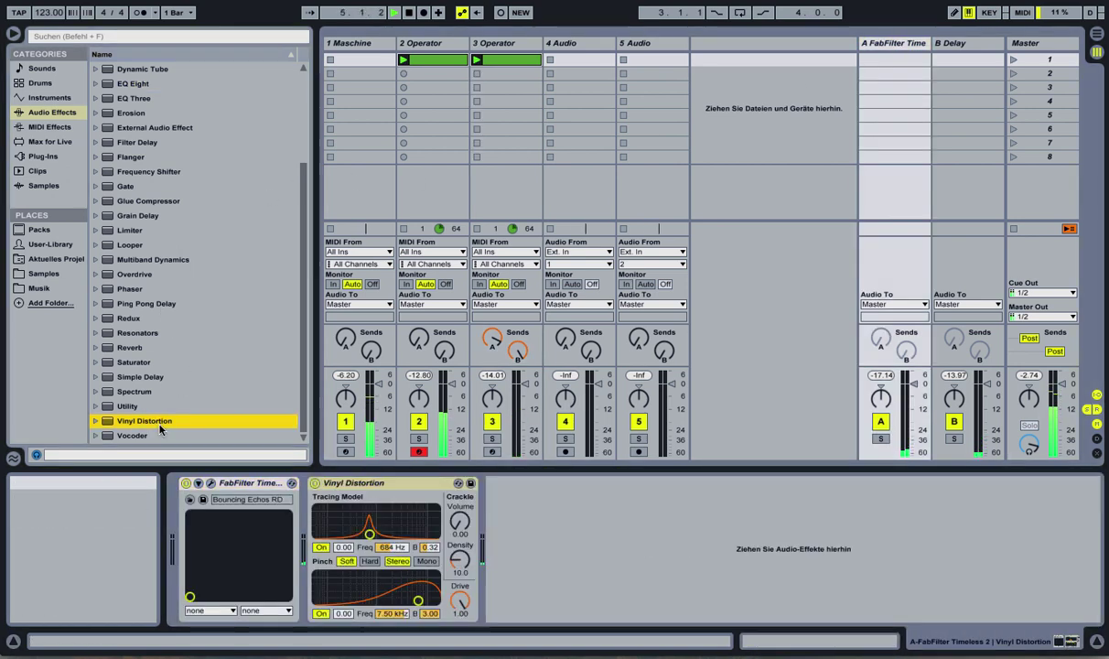
pyautogui.moveTo(415, 600); pyautogui.dragTo(418, 594)
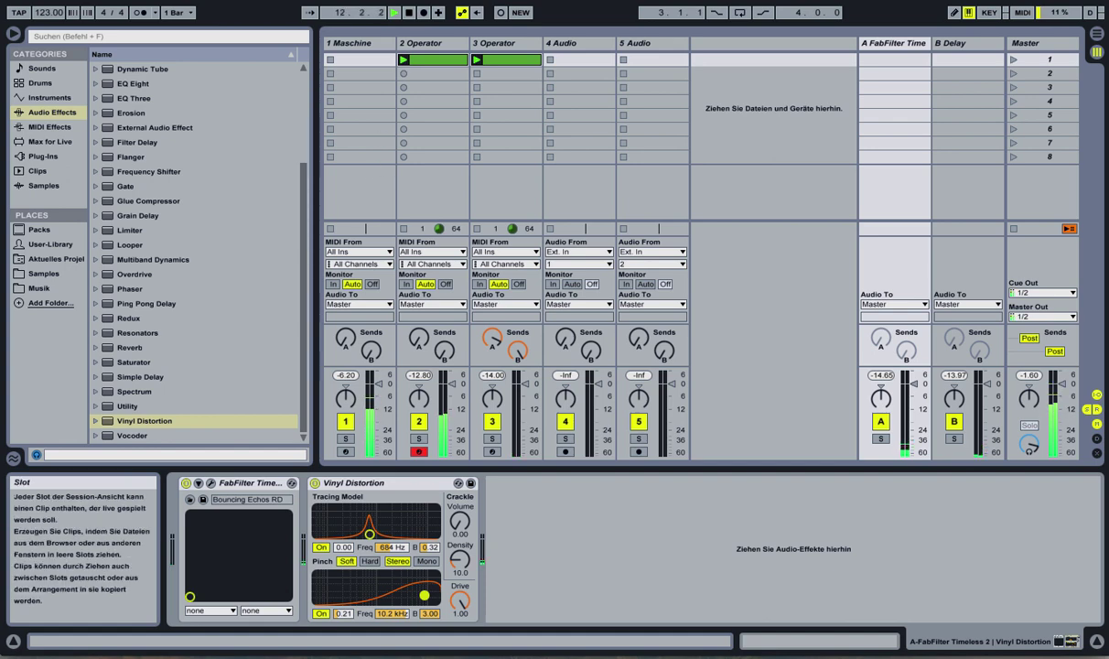
# Open the Maschine plug-in on the 1 Maschine track and filter its sample library by the Shaker type.
pyautogui.click(355, 42)
pyautogui.click(211, 482)
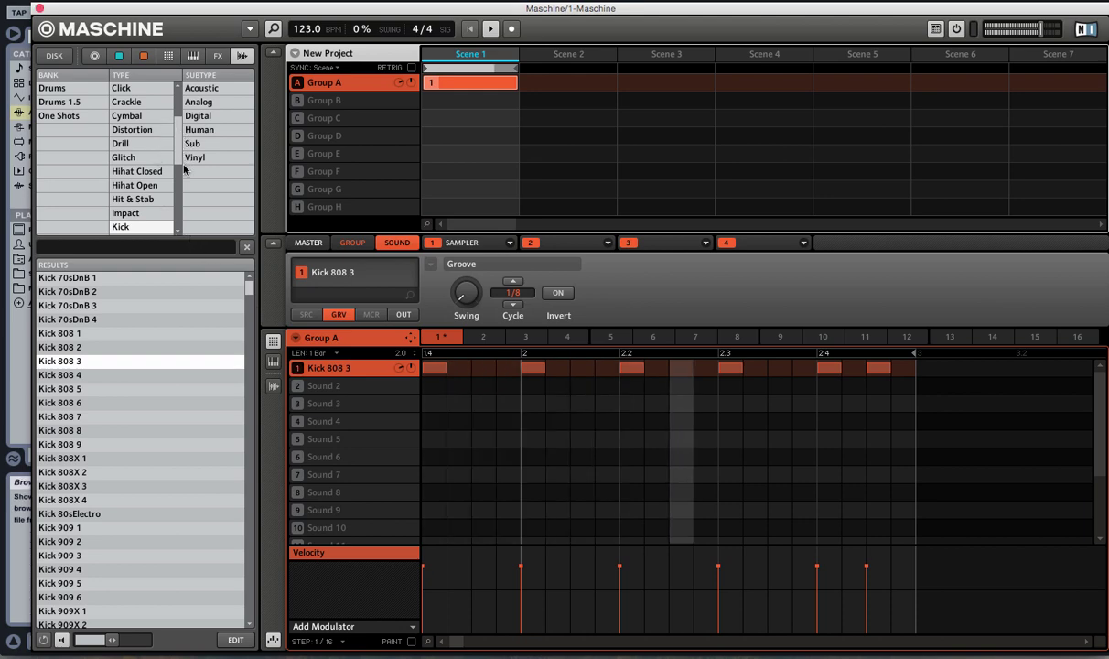
pyautogui.scroll(-4, 174, 165)
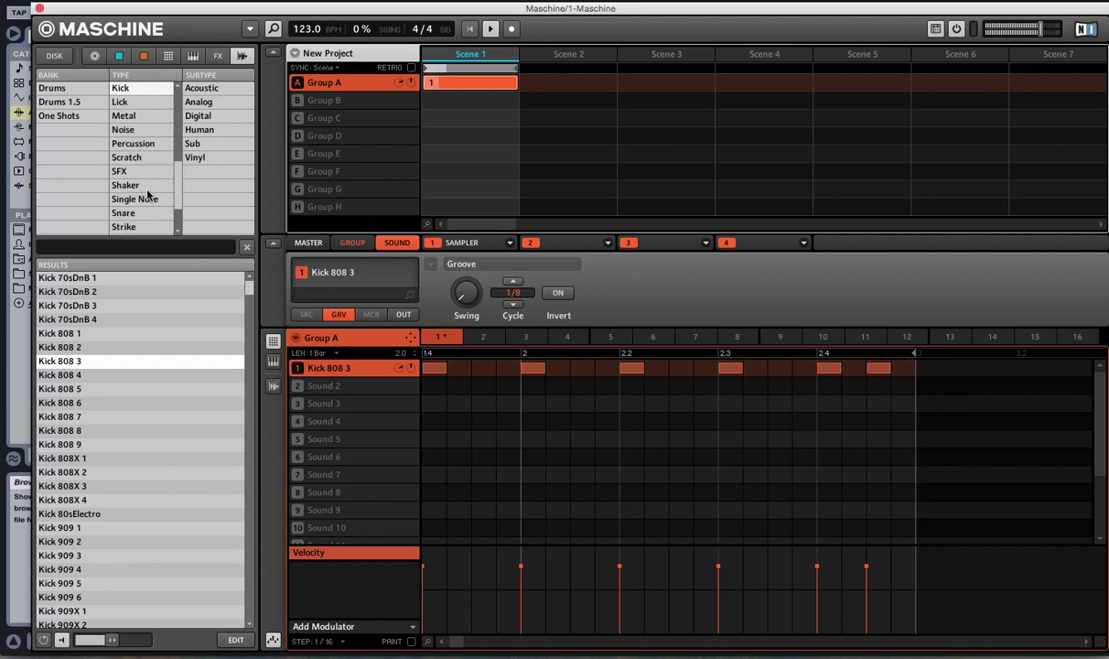
pyautogui.click(145, 187)
# Audition the shaker samples between Maraca ExtraPerc V3 and Shaker Boundary.
pyautogui.click(142, 417)
pyautogui.click(133, 375)
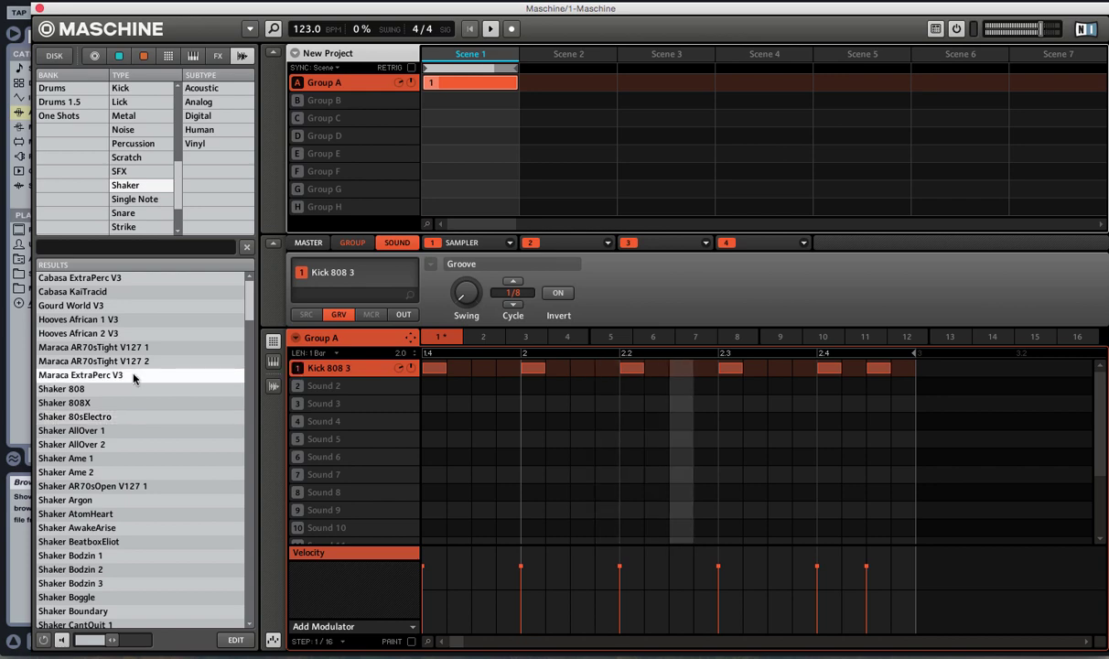
pyautogui.click(129, 389)
pyautogui.click(126, 473)
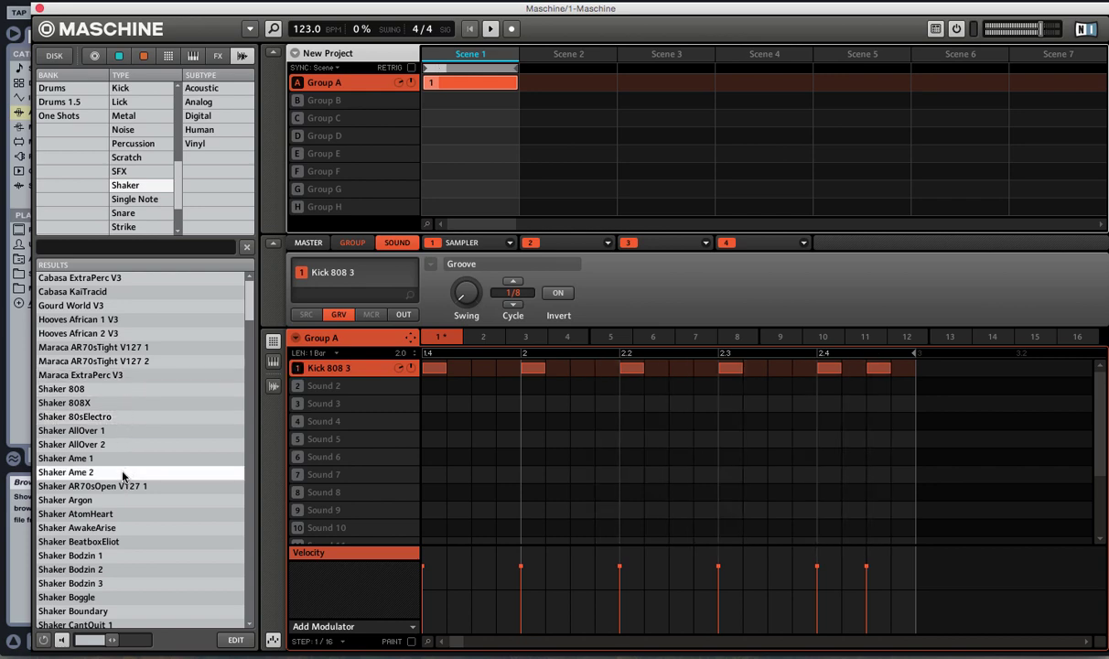
pyautogui.click(113, 486)
pyautogui.click(110, 501)
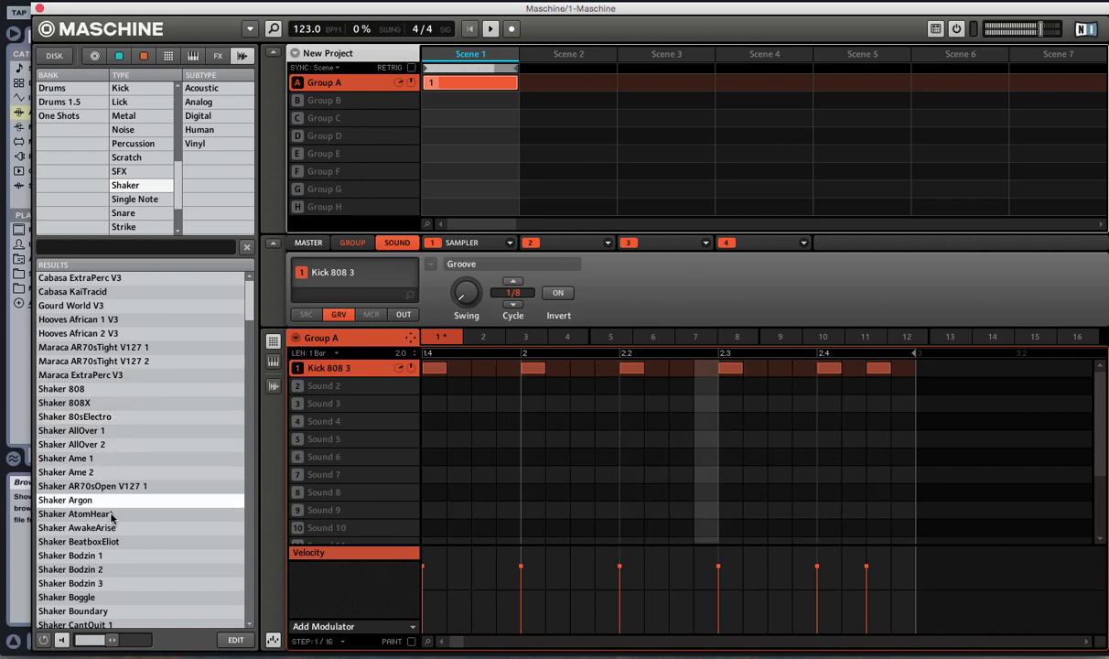
pyautogui.click(110, 514)
pyautogui.click(115, 528)
pyautogui.click(118, 542)
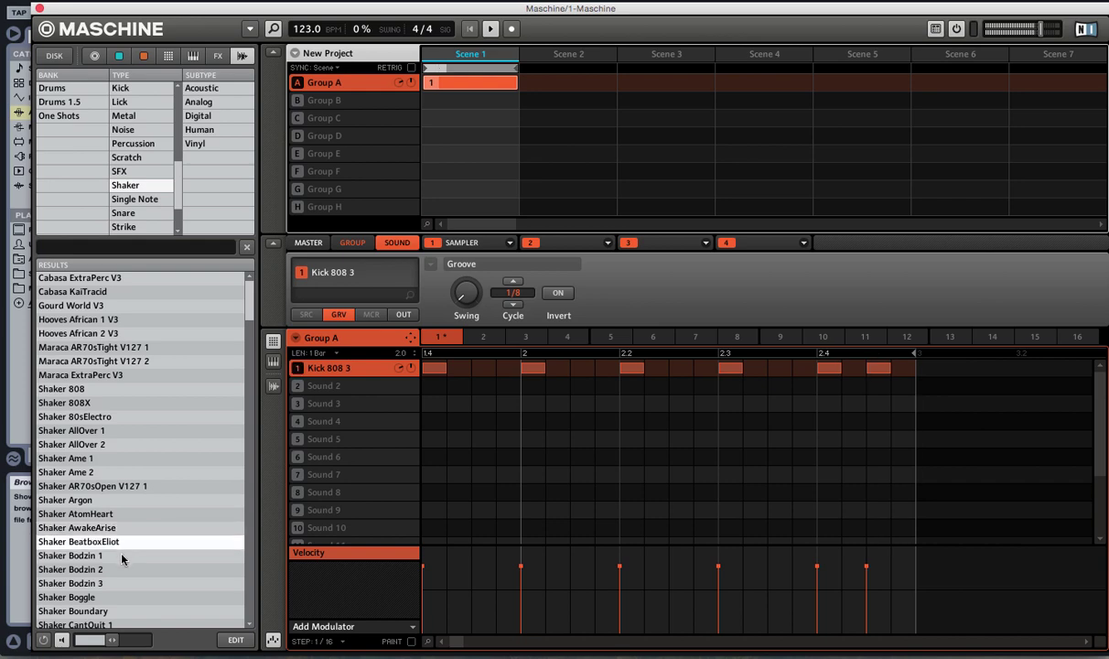
pyautogui.click(122, 555)
pyautogui.click(124, 569)
pyautogui.click(127, 583)
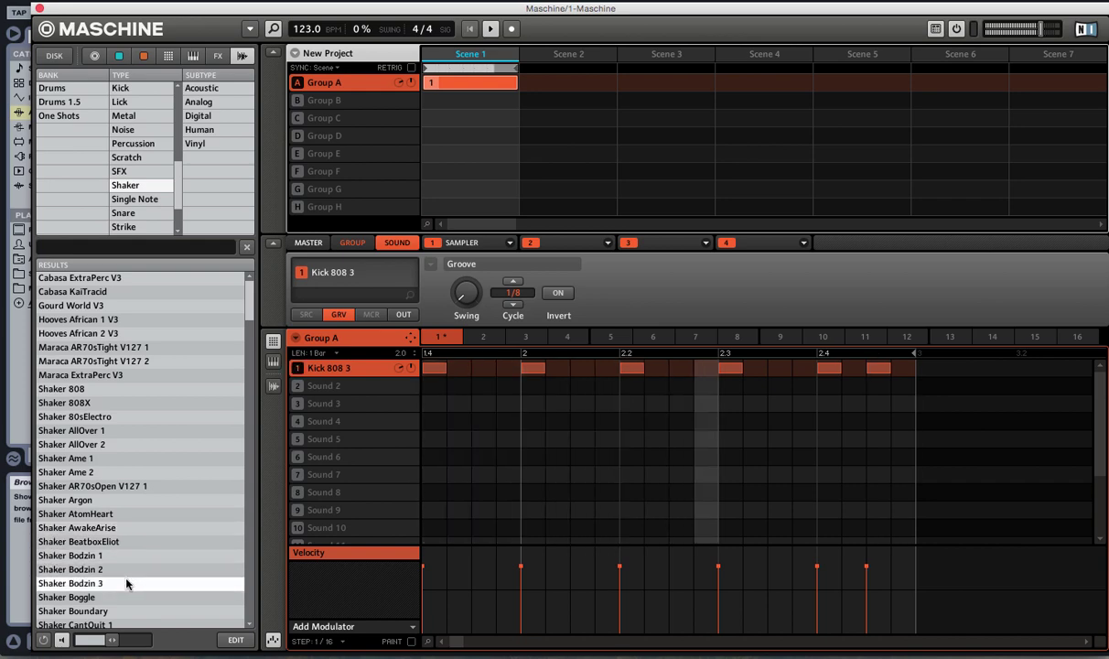
pyautogui.click(139, 598)
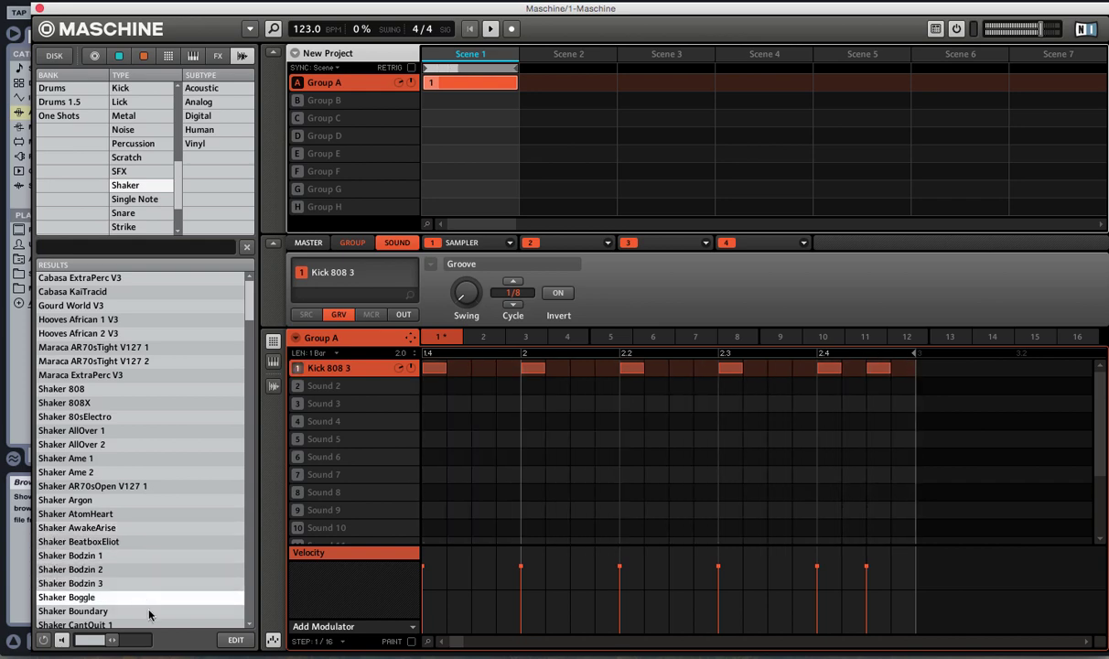
pyautogui.click(139, 611)
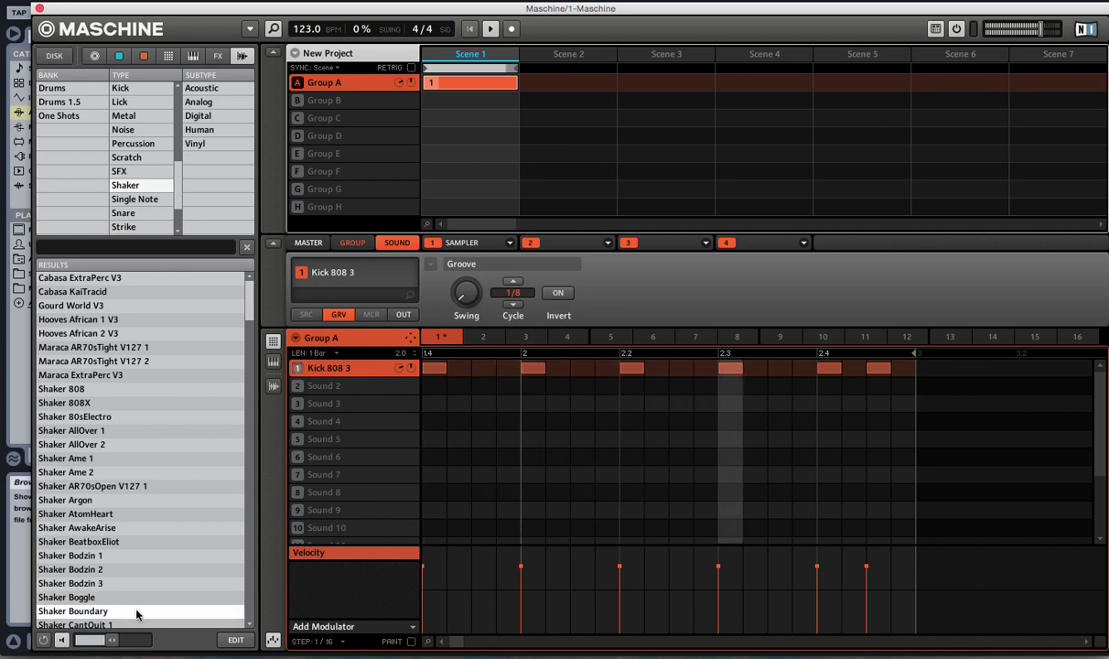
# Load Shaker Boundary into Group A's second sound and leave a single note for it on beat 1.4.
pyautogui.moveTo(136, 613); pyautogui.dragTo(352, 387)
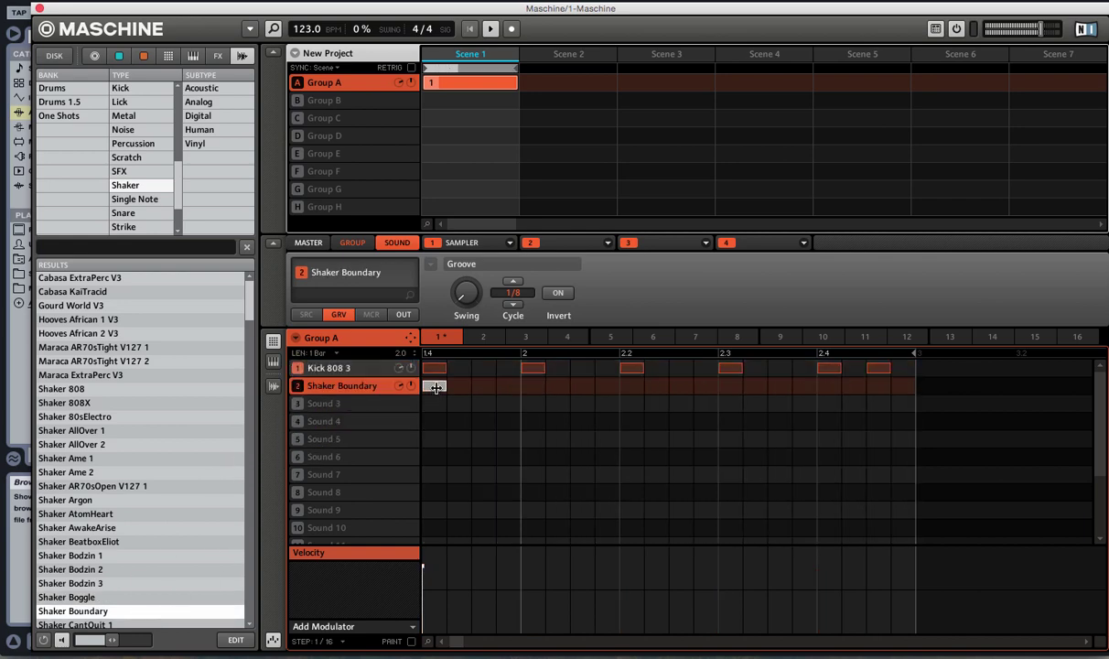
pyautogui.click(485, 386)
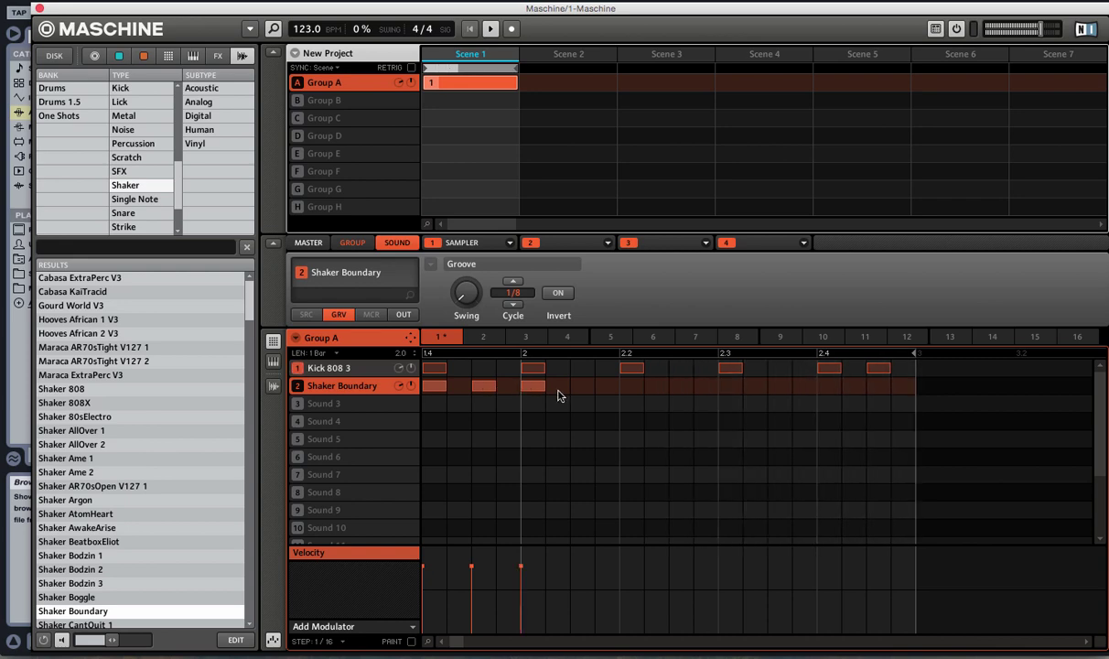
pyautogui.click(534, 385)
pyautogui.click(483, 385)
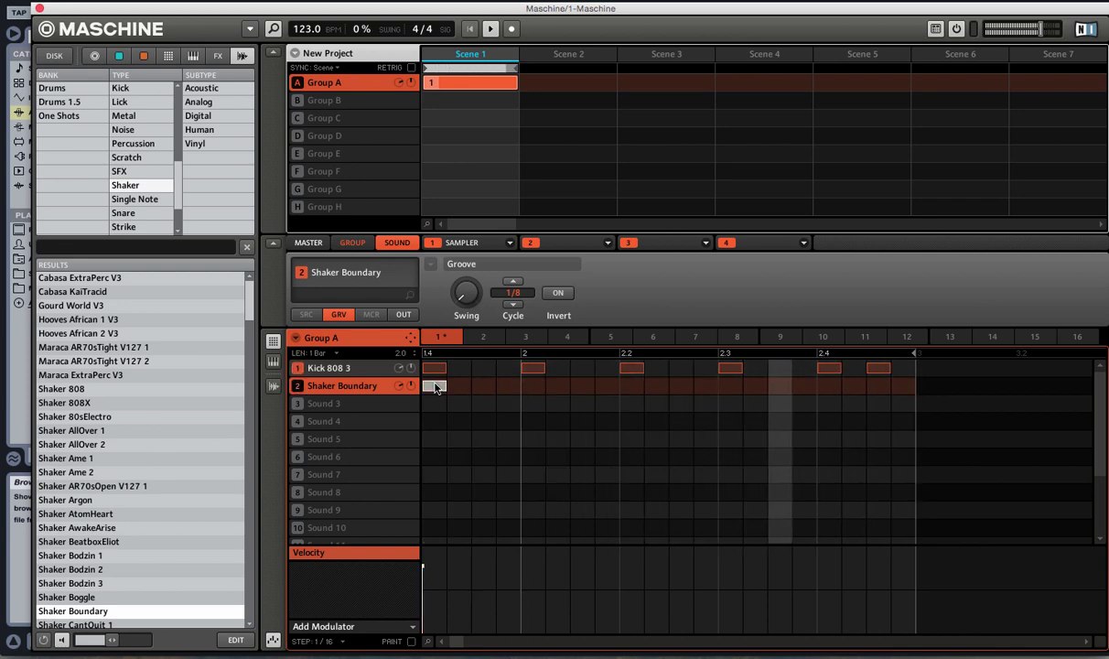
# Create an empty pattern for Group B in Scene 1.
pyautogui.click(325, 101)
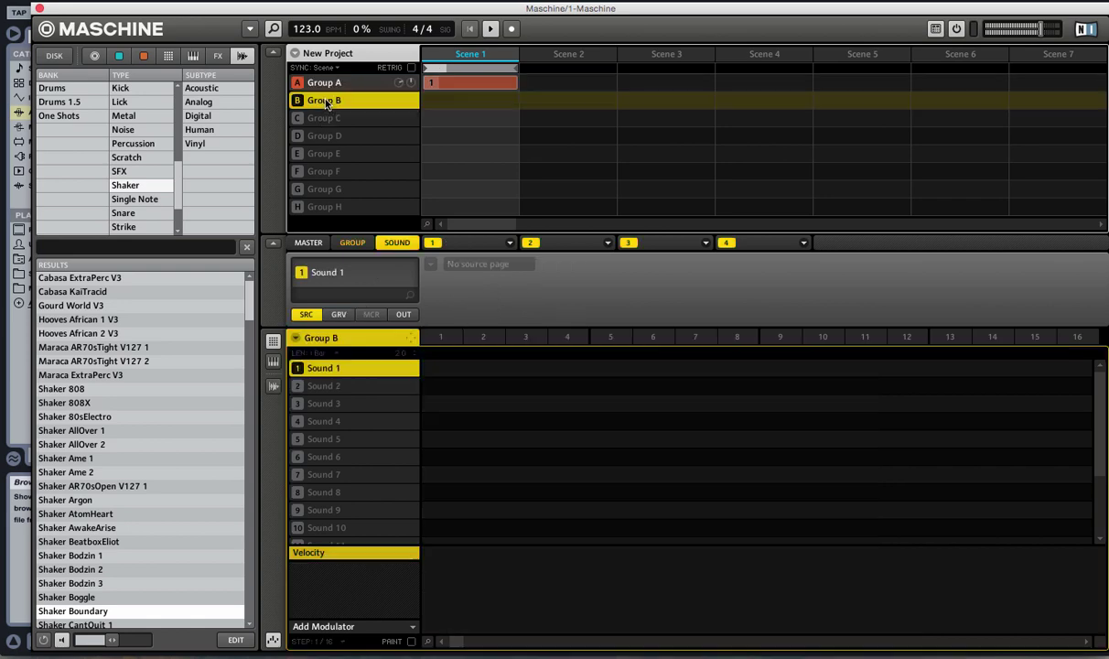
pyautogui.click(462, 249)
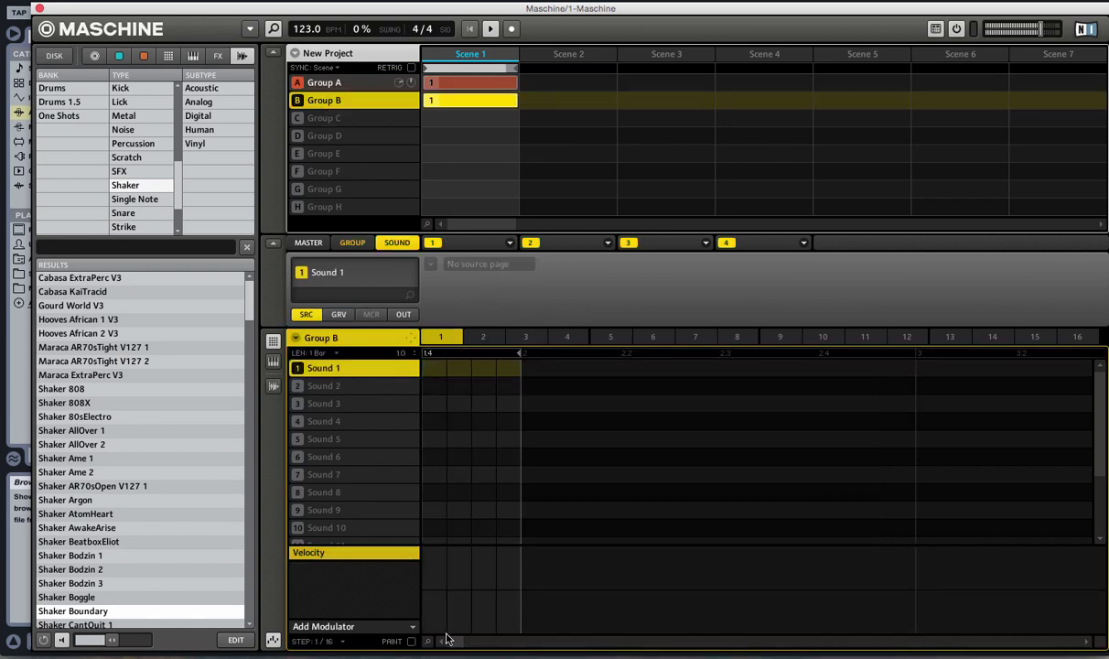
pyautogui.moveTo(447, 639); pyautogui.dragTo(440, 638)
# Audition more shaker samples and load Shaker DirtyUrban 1 into Group B's first sound, with a note on each of the four offbeats.
pyautogui.click(82, 405)
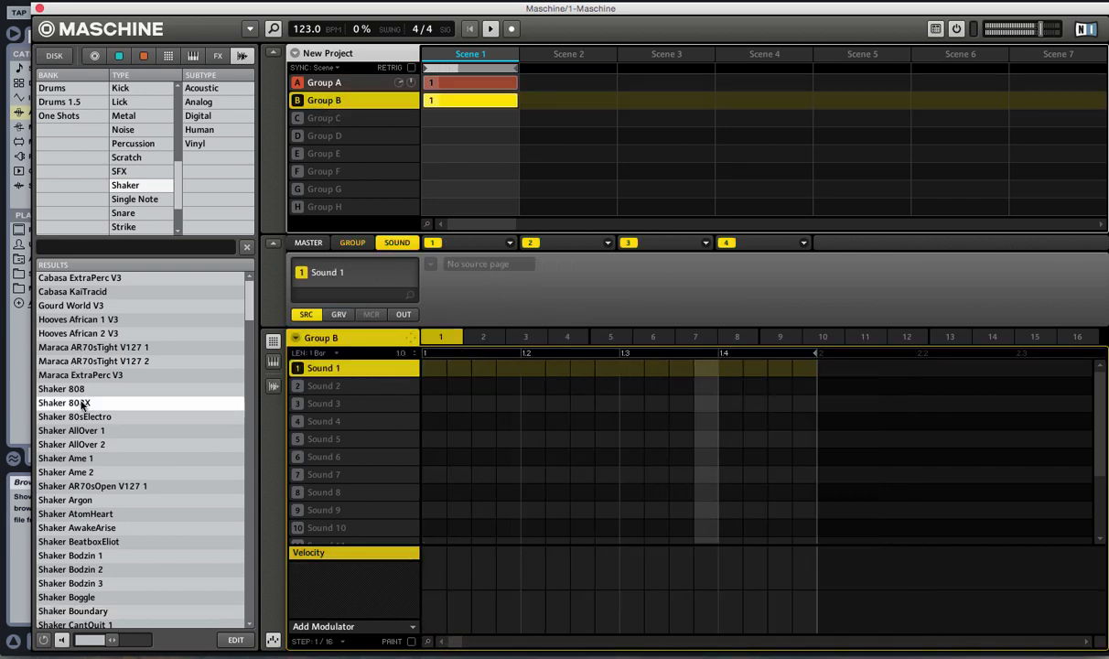
pyautogui.scroll(-3, 122, 527)
pyautogui.click(138, 545)
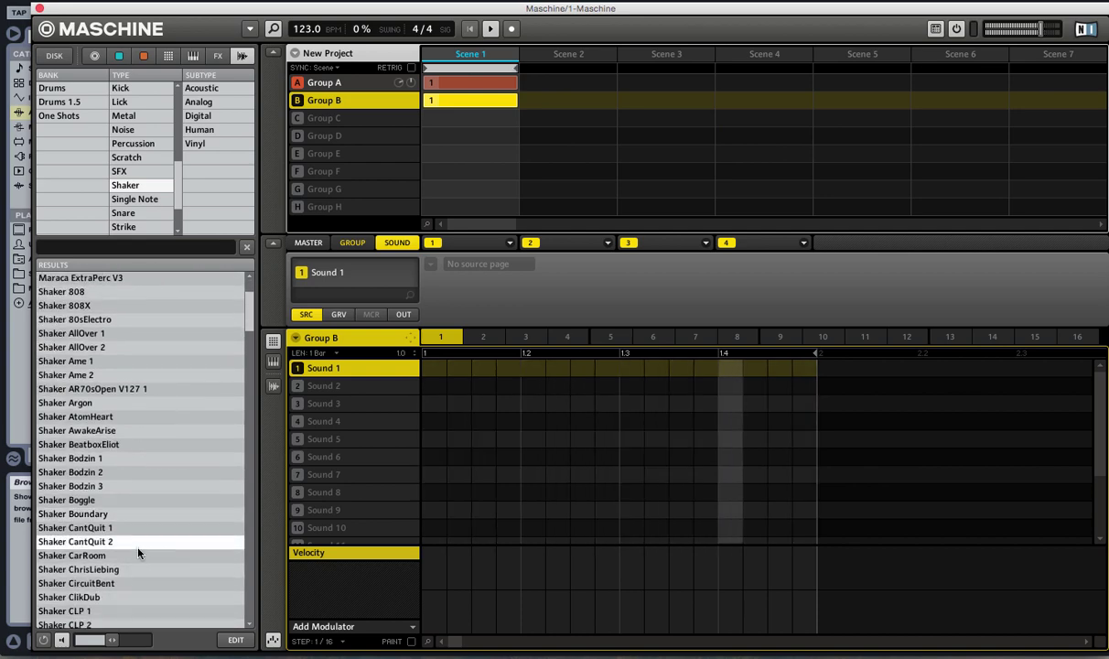
pyautogui.click(126, 556)
pyautogui.click(139, 584)
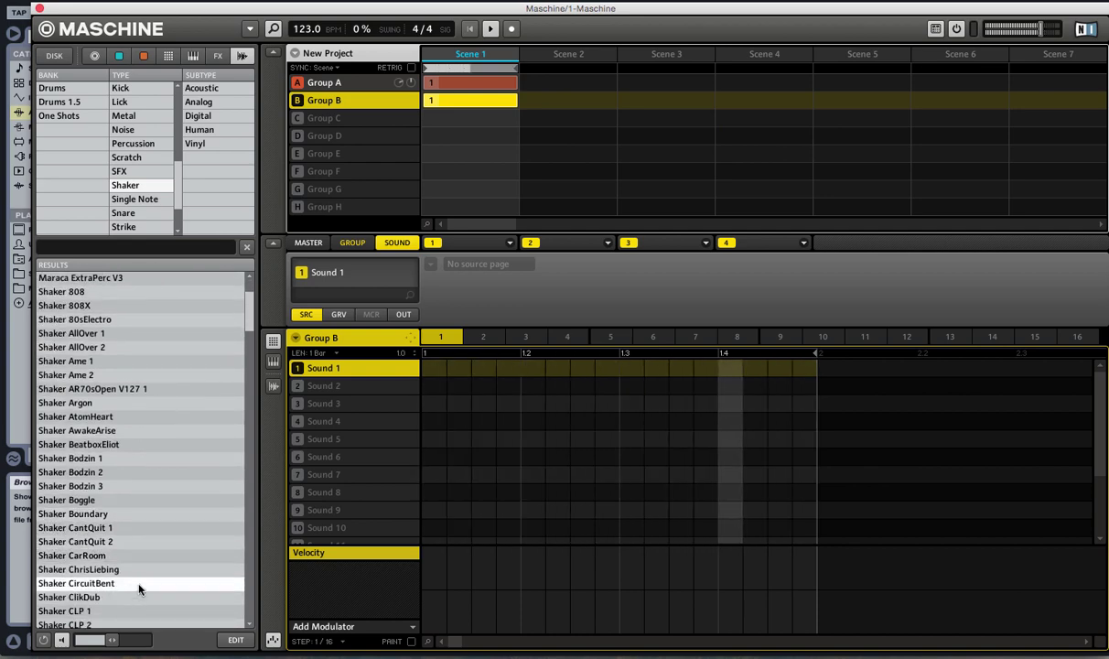
pyautogui.press('Down')
pyautogui.press('Down')
pyautogui.press('Down')
pyautogui.press('Down')
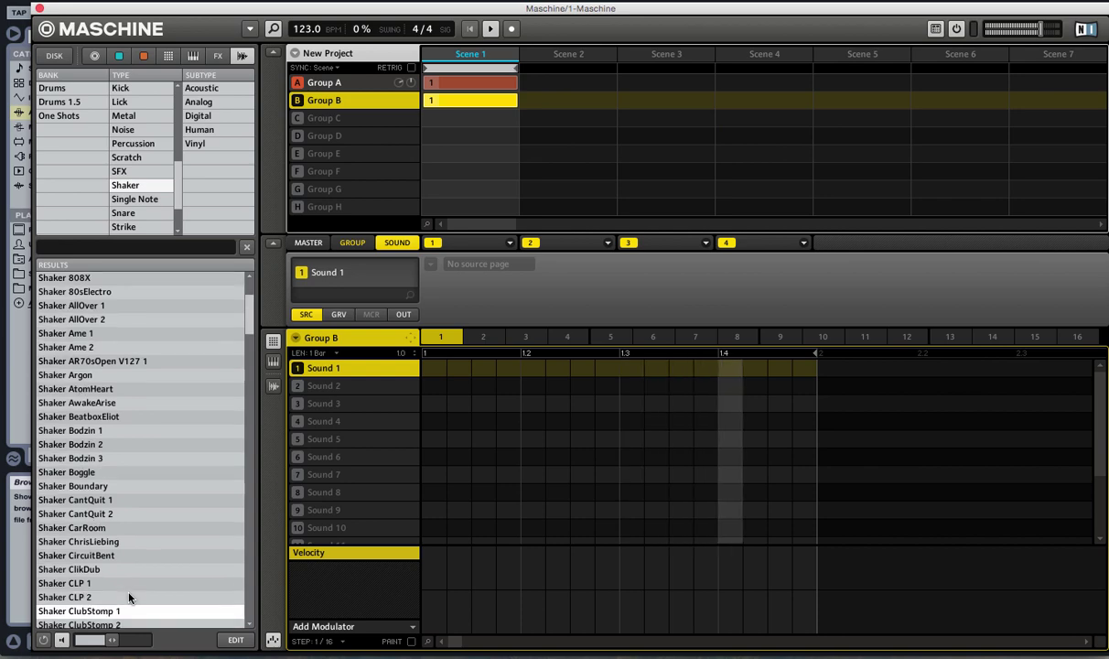
pyautogui.press('Down')
pyautogui.press('Down')
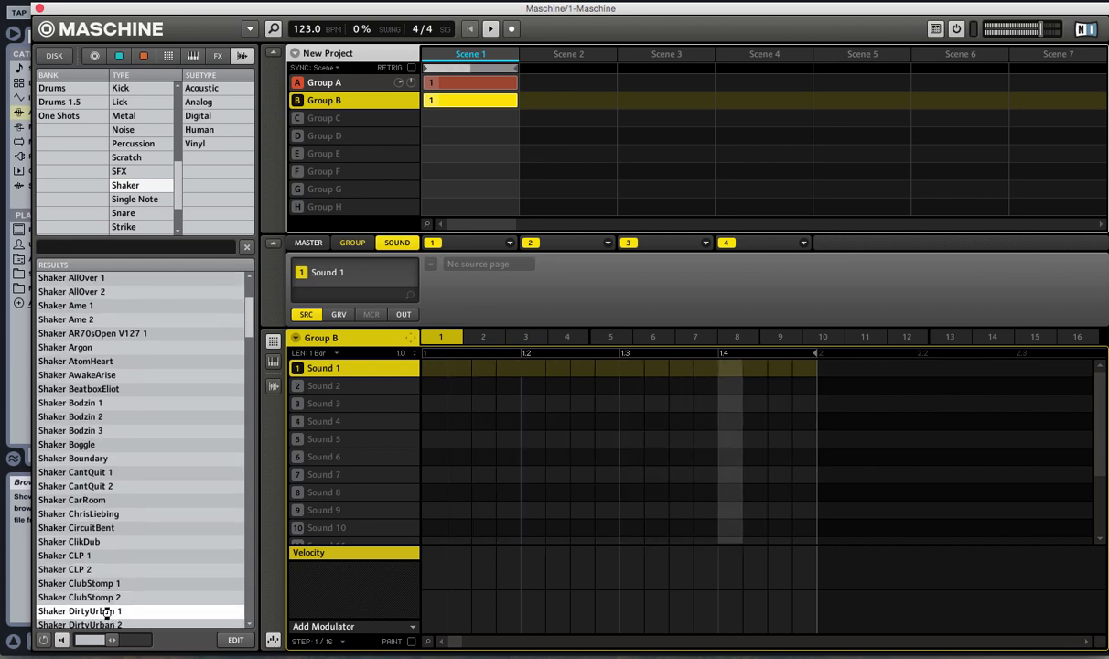
pyautogui.doubleClick(107, 612)
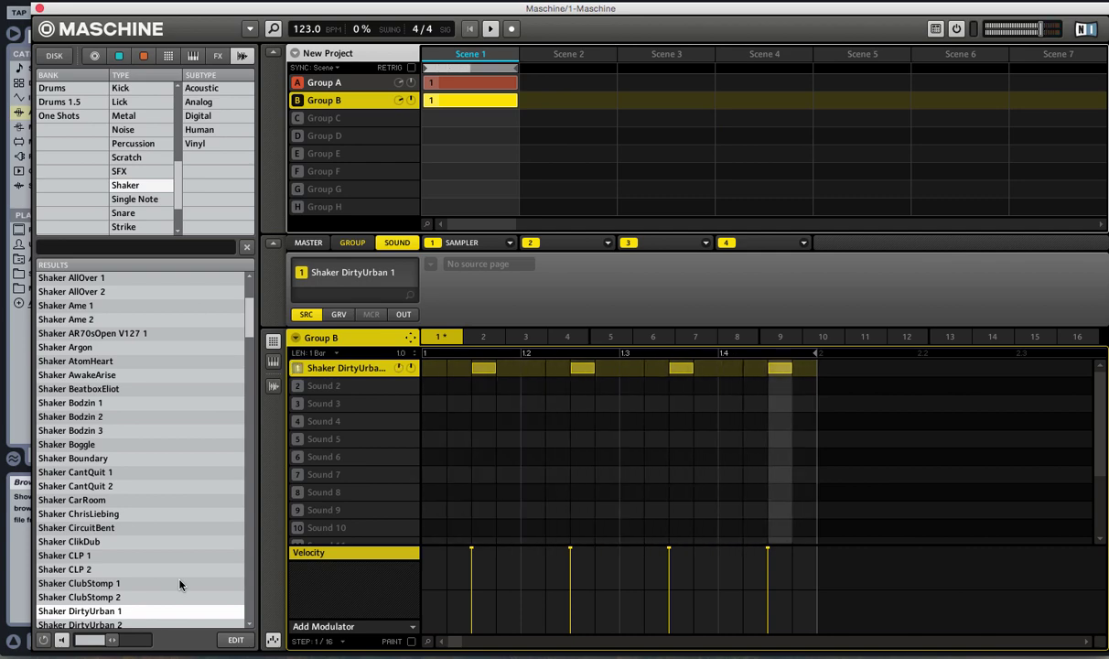
# Add Metaverb to the shaker's second effect slot, reduce its Low EQ and room Size, and lower the Mix to about 15 %.
pyautogui.click(608, 243)
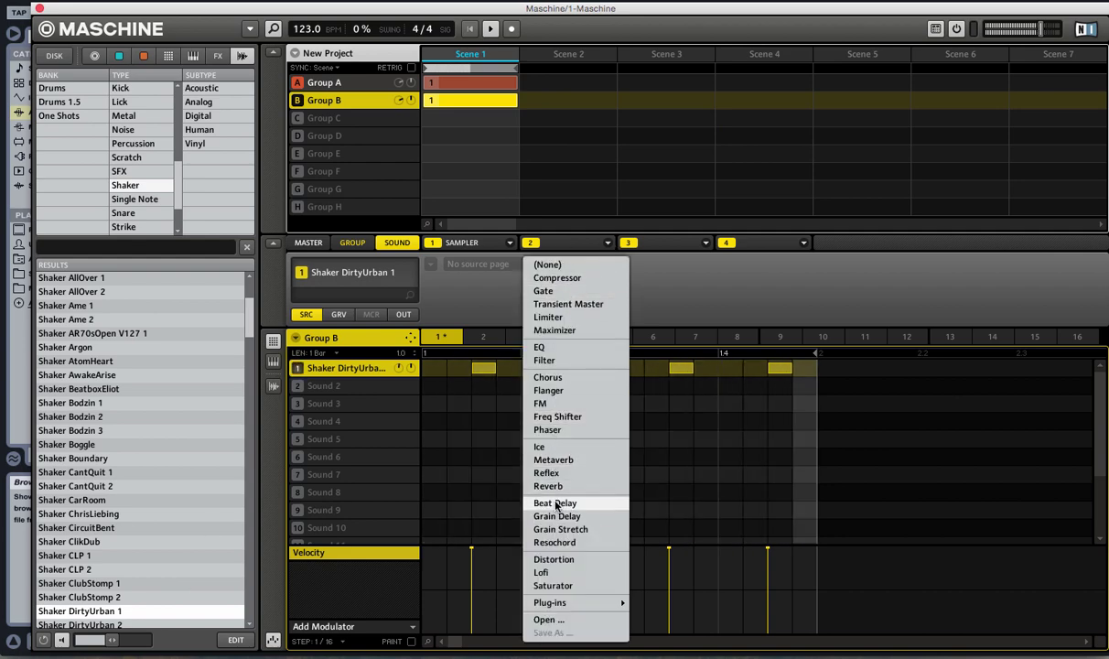
pyautogui.click(552, 459)
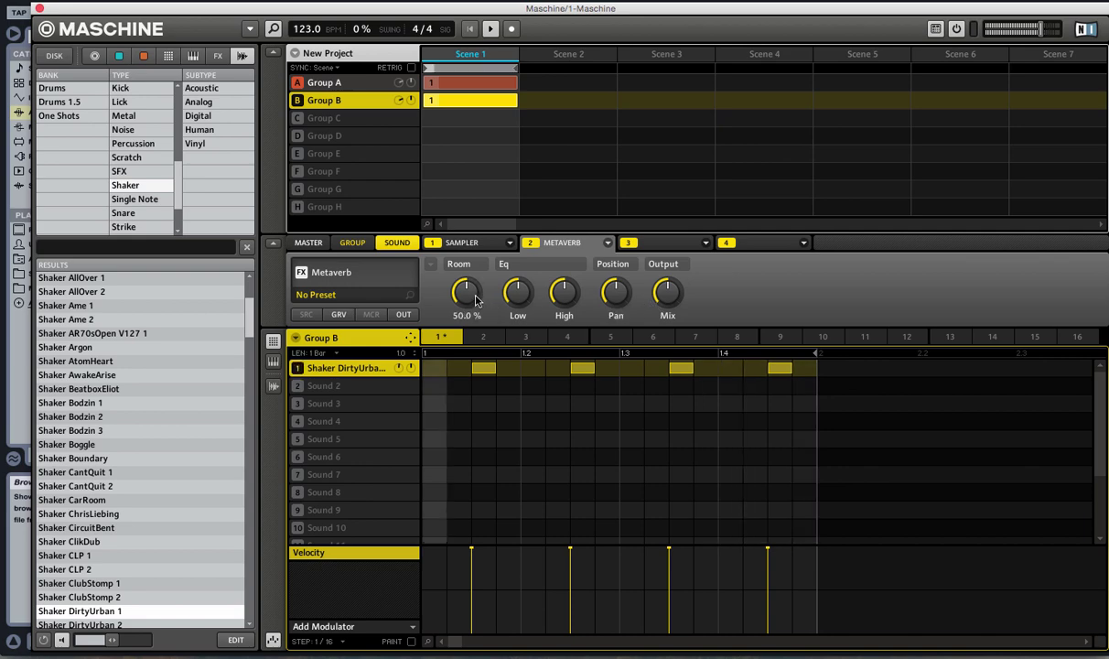
pyautogui.moveTo(517, 293); pyautogui.dragTo(517, 313)
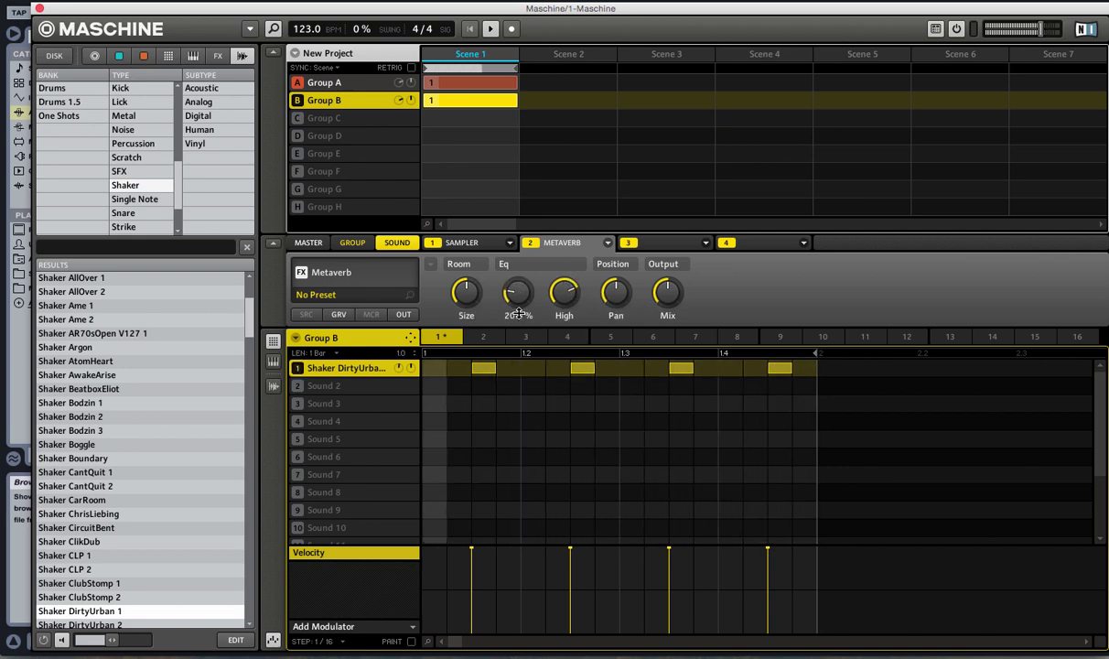
pyautogui.moveTo(667, 293); pyautogui.dragTo(661, 322)
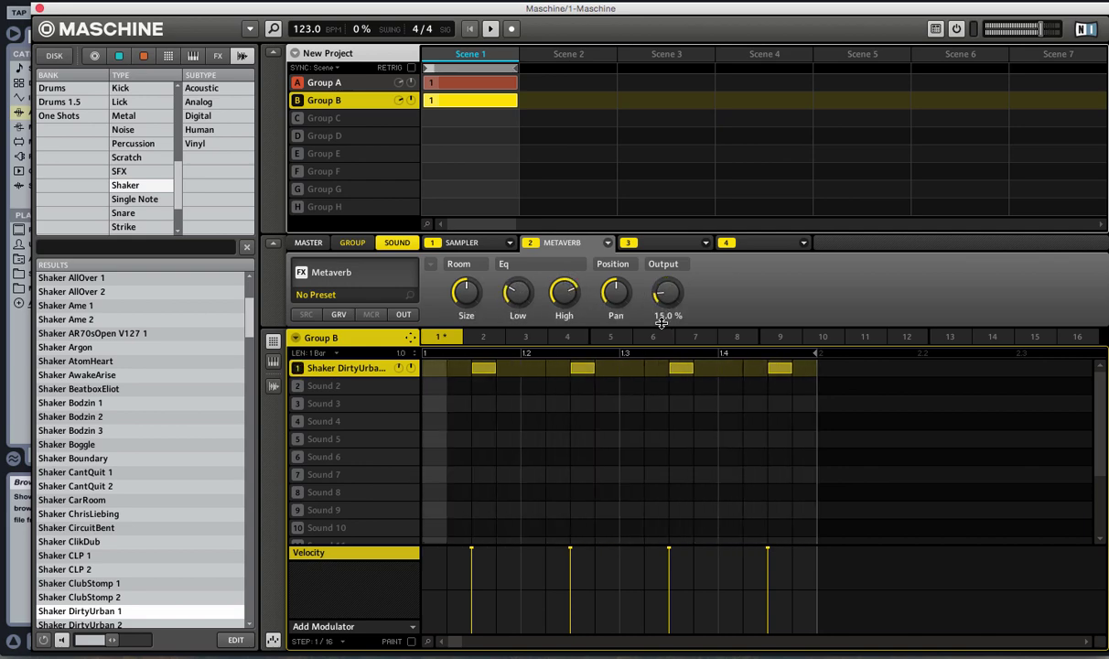
pyautogui.moveTo(466, 291); pyautogui.dragTo(465, 315)
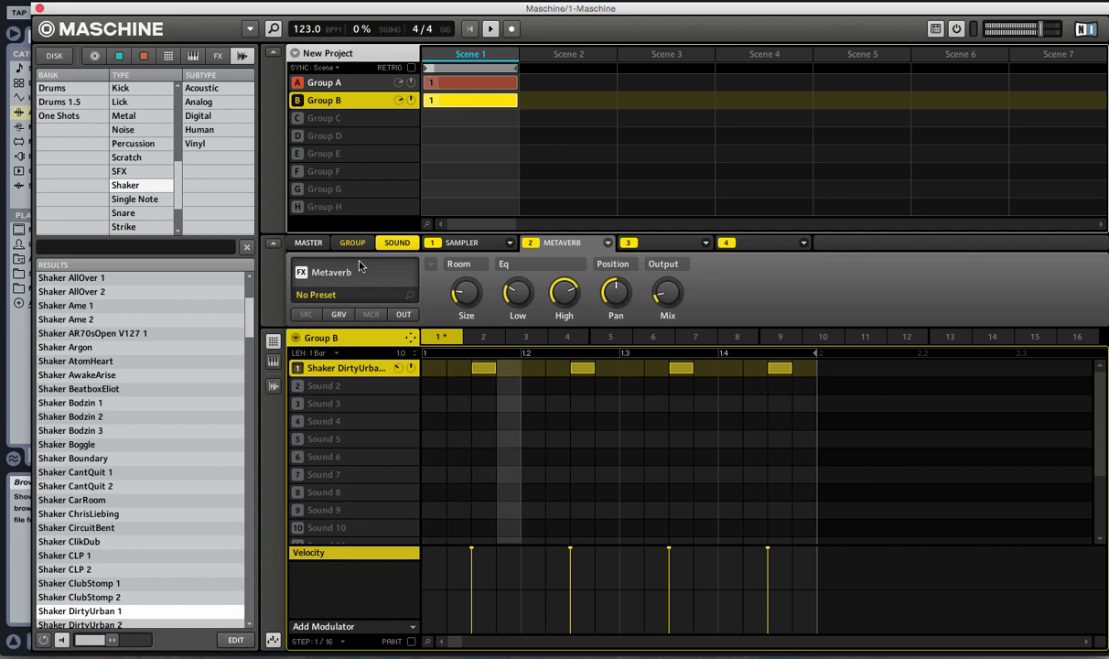
# Route the main output of the Shaker DirtyUrban 1 sound to Out 2.
pyautogui.click(403, 314)
pyautogui.click(466, 292)
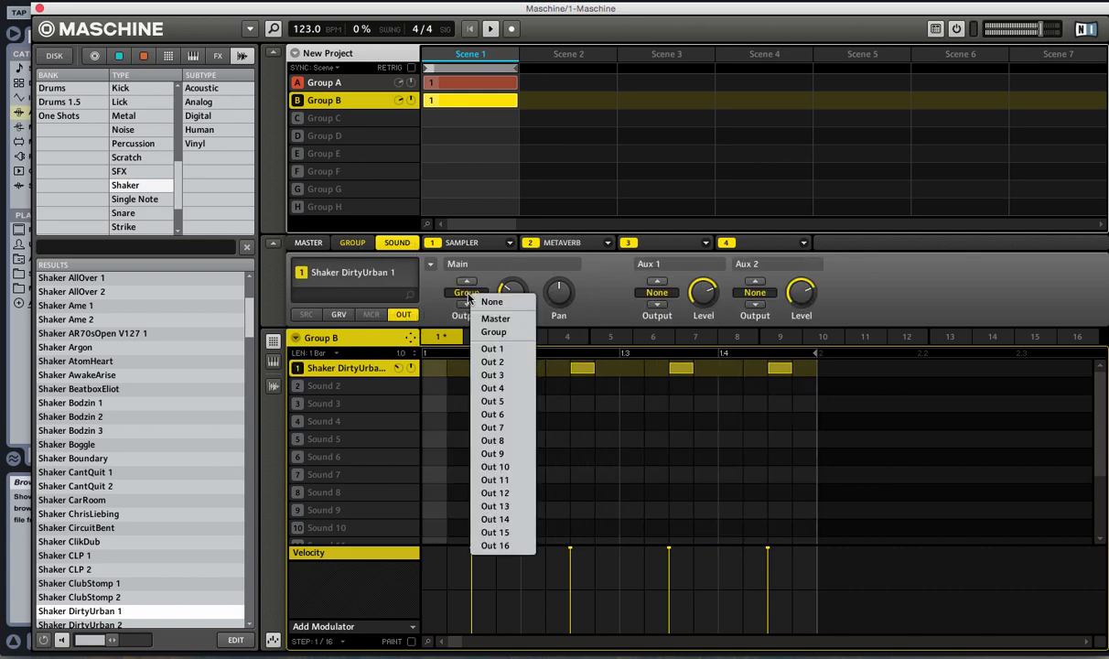
pyautogui.click(492, 361)
# Close the Maschine window and insert a new audio track after 5 Audio.
pyautogui.click(36, 9)
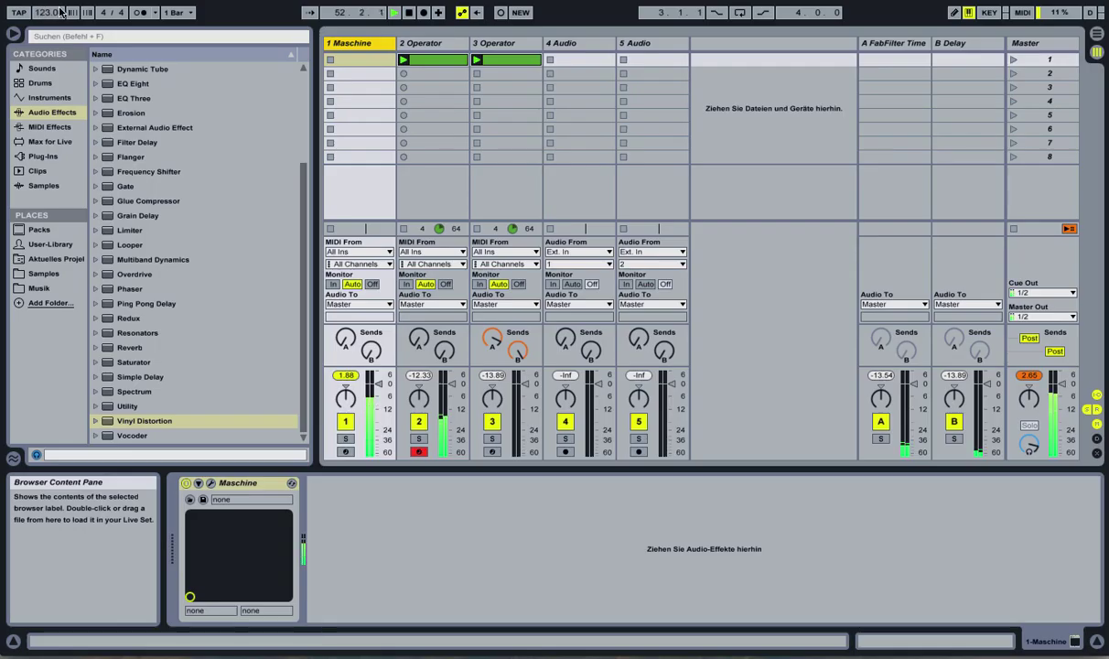
pyautogui.rightClick(743, 45)
pyautogui.click(760, 53)
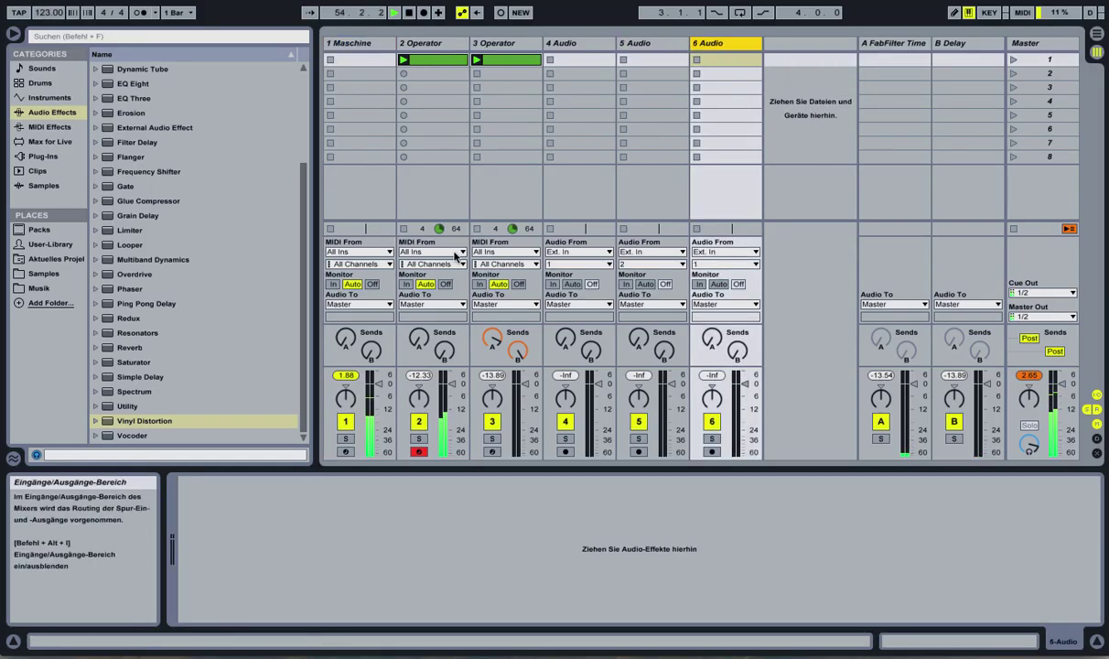
# Set the 2 Operator track's MIDI input to 1-Maschine with Post FX.
pyautogui.click(430, 251)
pyautogui.click(450, 346)
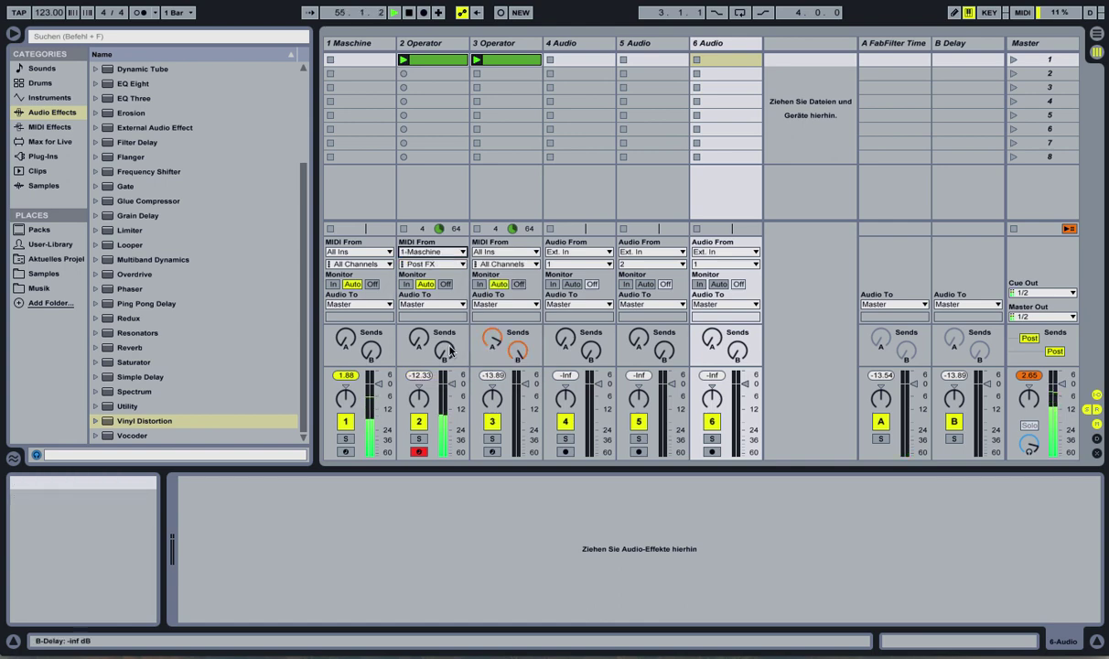
pyautogui.click(430, 264)
pyautogui.click(442, 265)
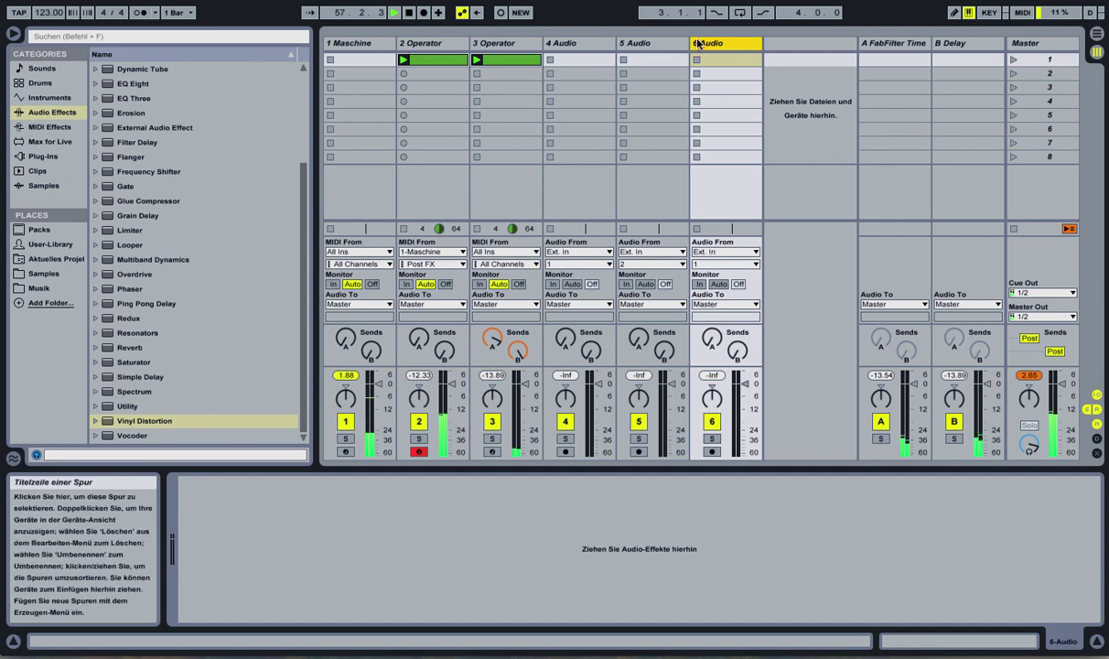
# Move the 6 Audio track next to 1 Maschine and feed it from 1-Maschine's Out 2 with monitoring set to In.
pyautogui.moveTo(408, 45); pyautogui.dragTo(413, 53)
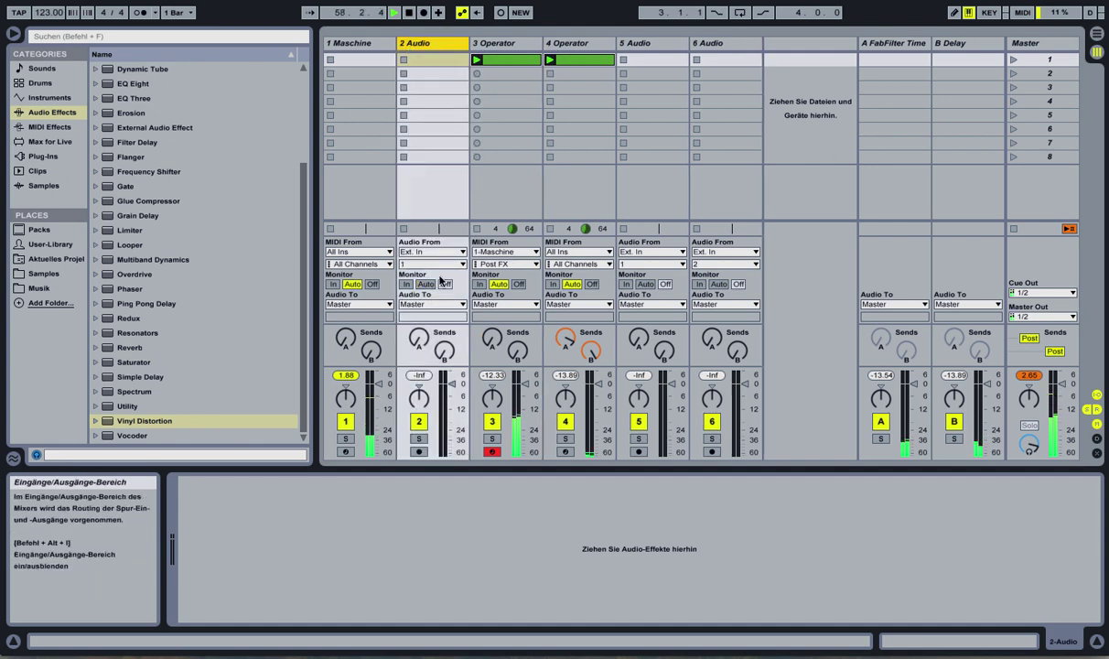
pyautogui.click(420, 252)
pyautogui.click(428, 303)
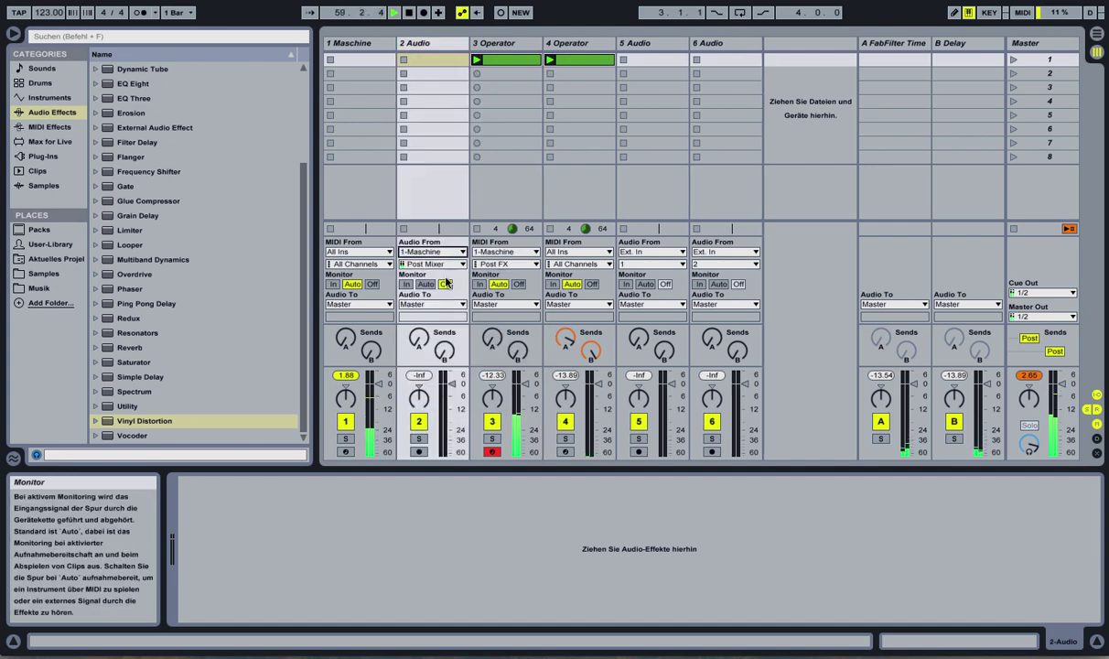
pyautogui.click(430, 264)
pyautogui.click(439, 312)
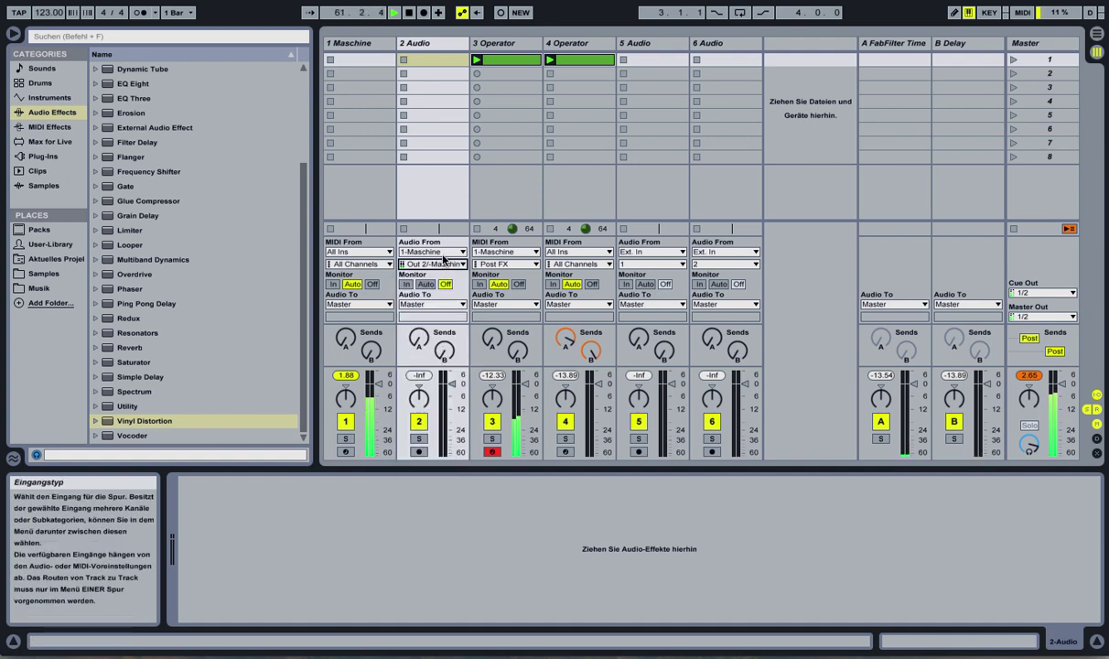
pyautogui.click(405, 283)
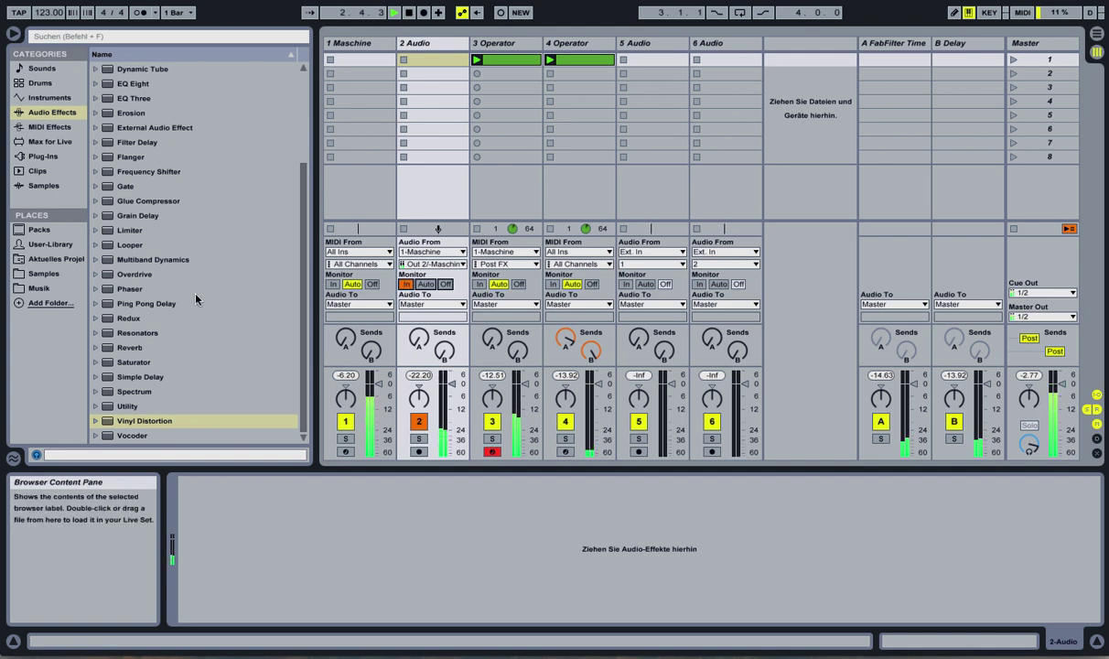
# Add Reverb to the 2 Audio track with Spin, Chorus and the High shelf off, a 13.5 s decay time and 100 % wet.
pyautogui.doubleClick(139, 346)
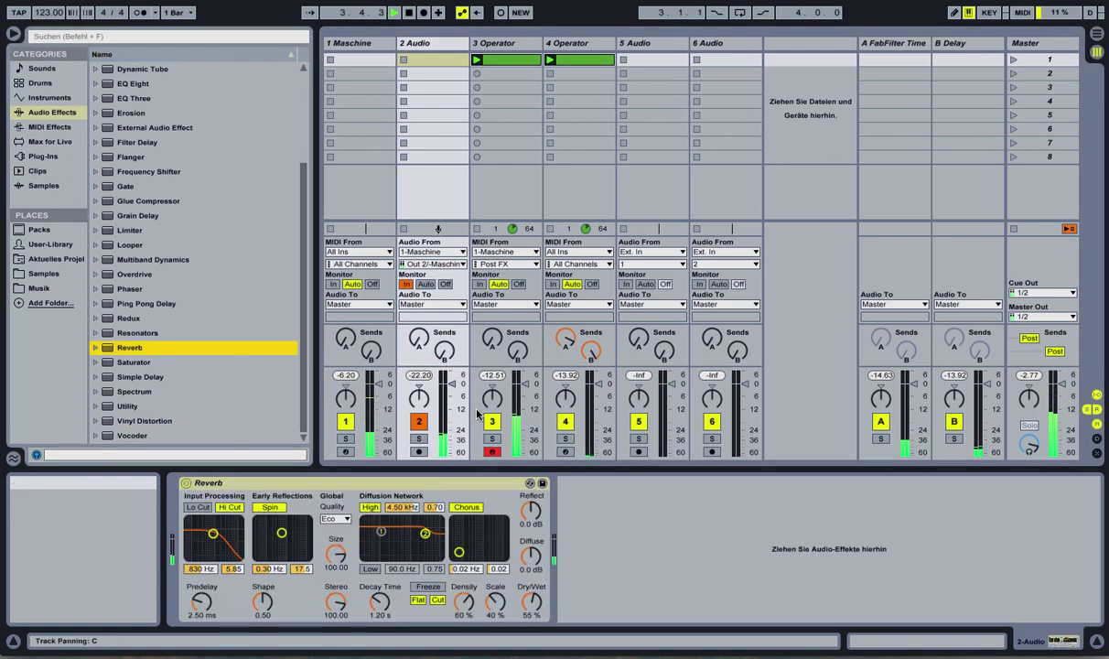
pyautogui.click(229, 507)
pyautogui.click(269, 506)
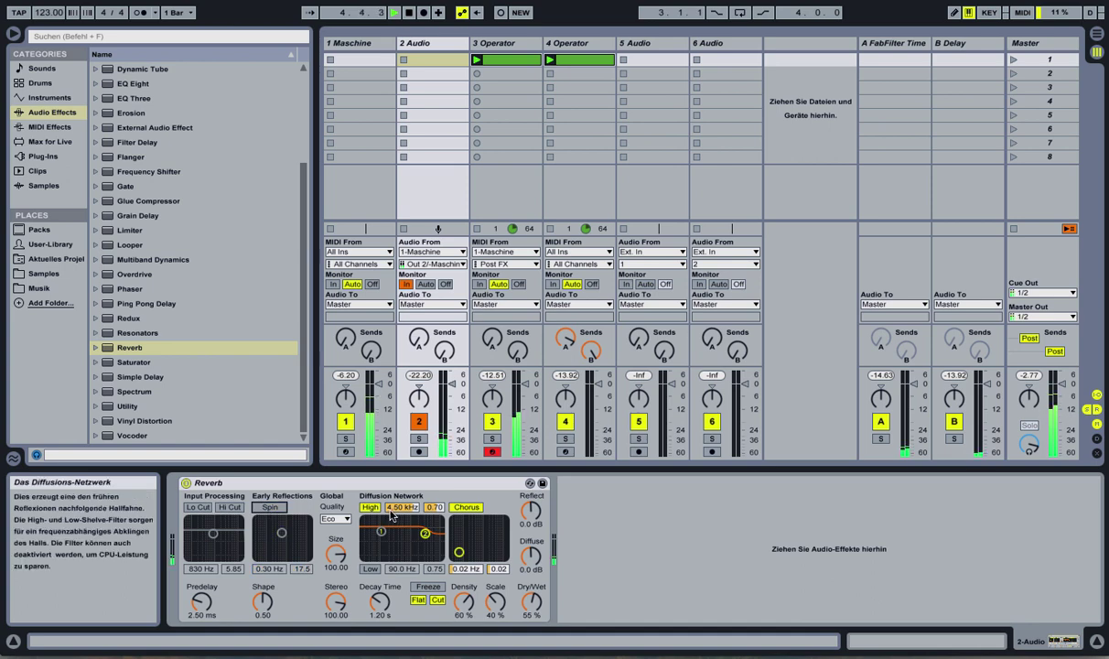
pyautogui.click(229, 506)
pyautogui.click(269, 507)
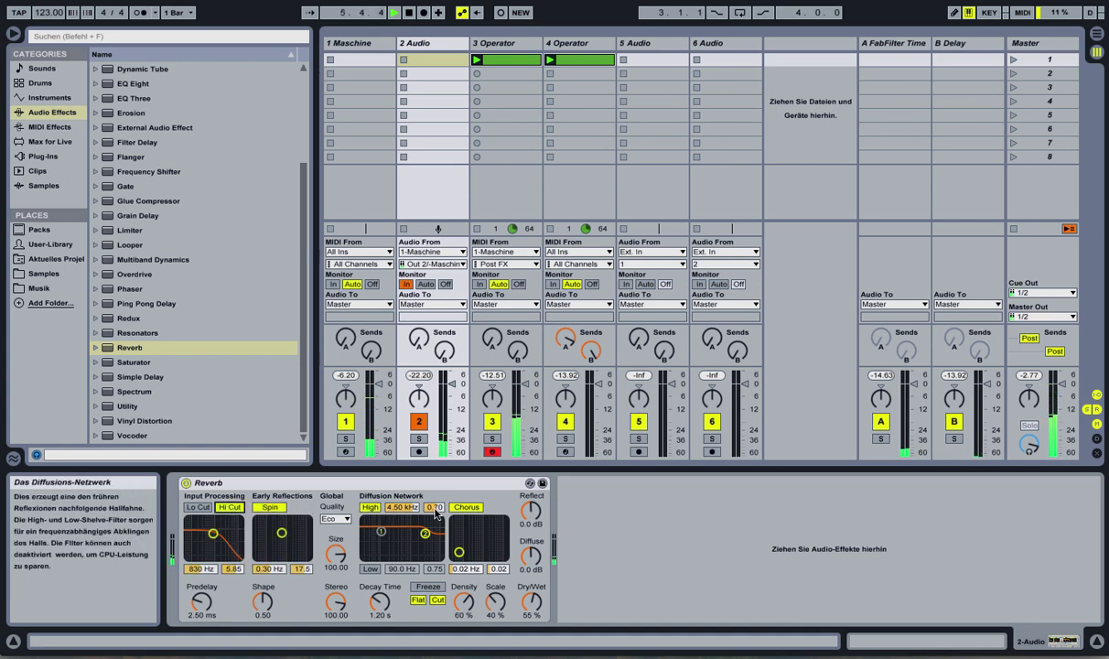
pyautogui.click(277, 509)
pyautogui.click(467, 507)
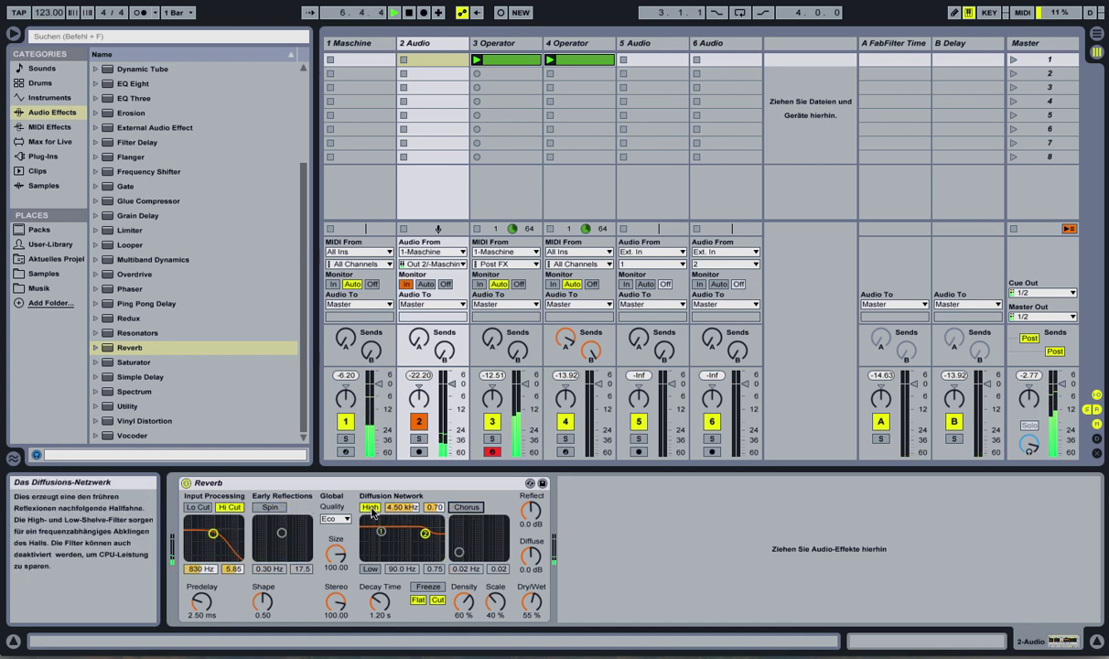
pyautogui.moveTo(379, 601); pyautogui.dragTo(378, 558)
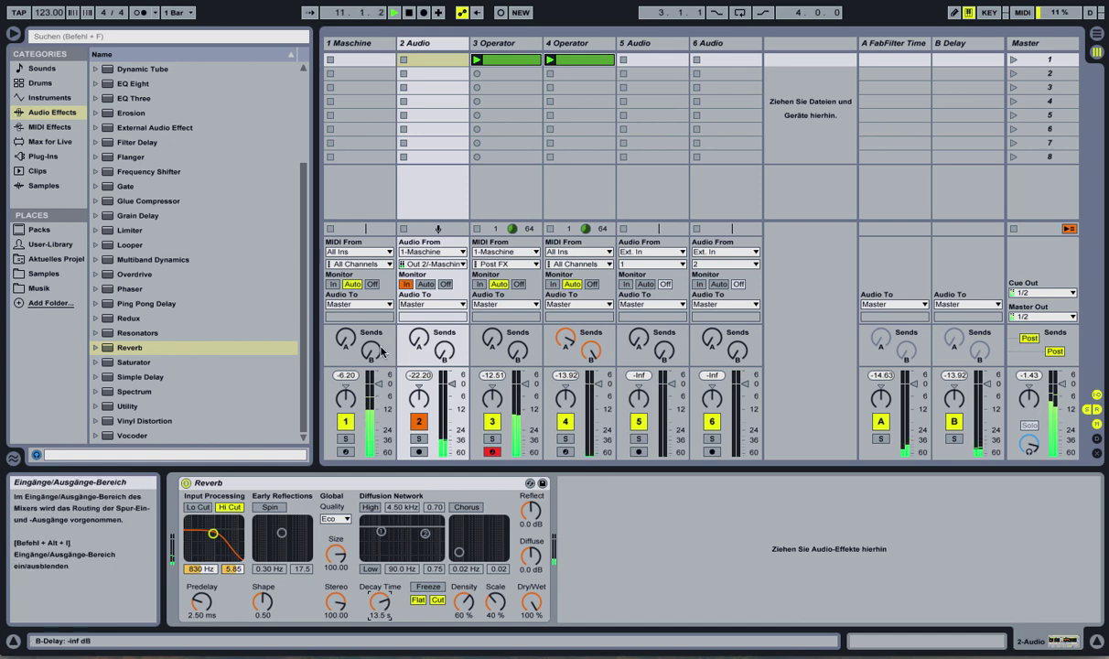
# Add a Compressor after the Reverb with a -40.1 dB threshold, 0.10 ms attack, -7.60 dB output and Makeup off.
pyautogui.scroll(5, 176, 147)
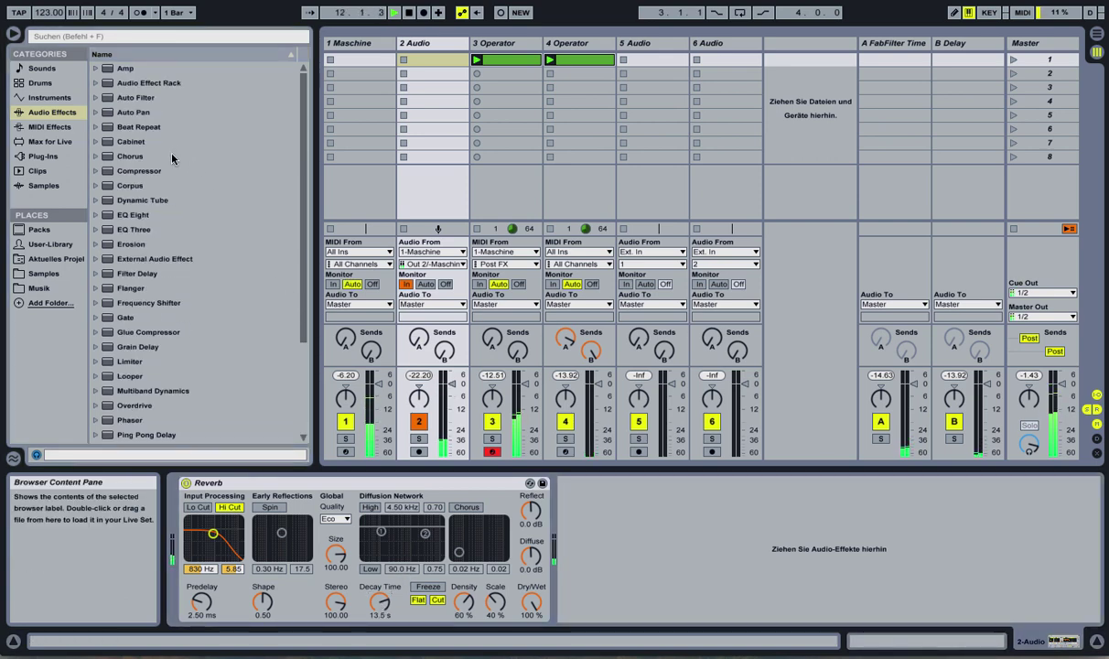
pyautogui.moveTo(142, 171); pyautogui.dragTo(700, 482)
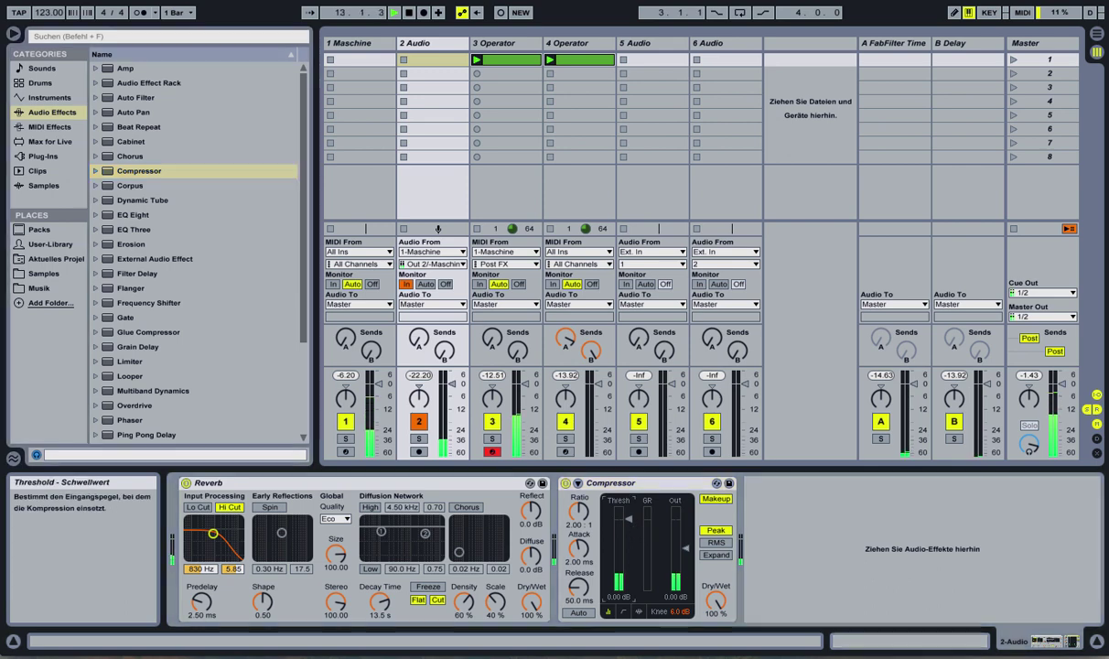
pyautogui.moveTo(628, 518); pyautogui.dragTo(629, 544)
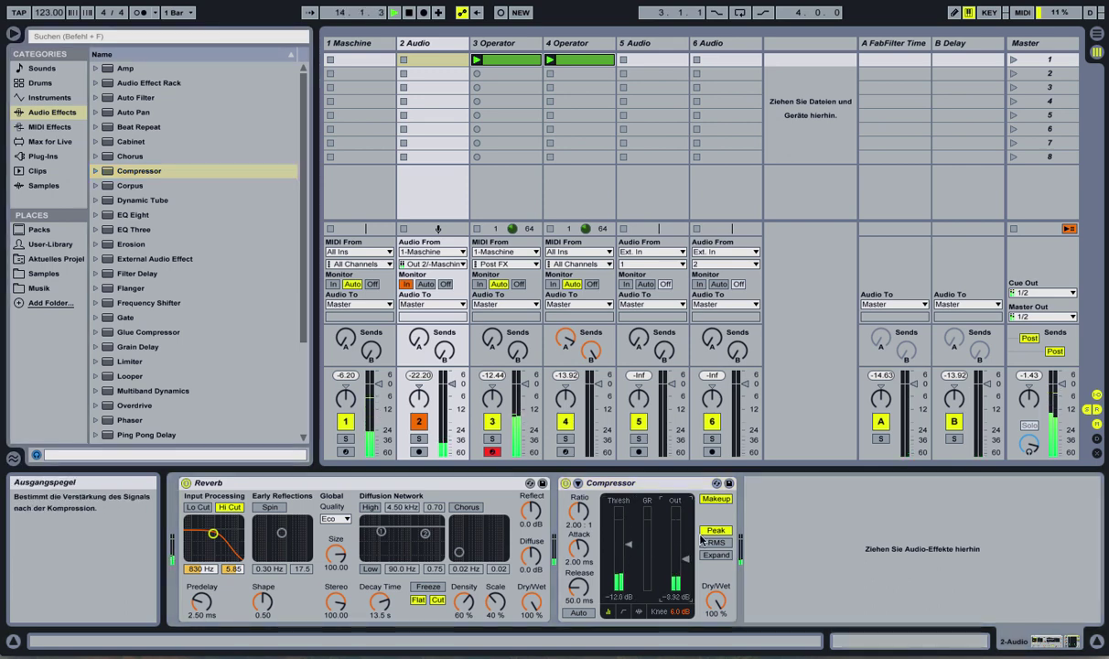
pyautogui.click(716, 499)
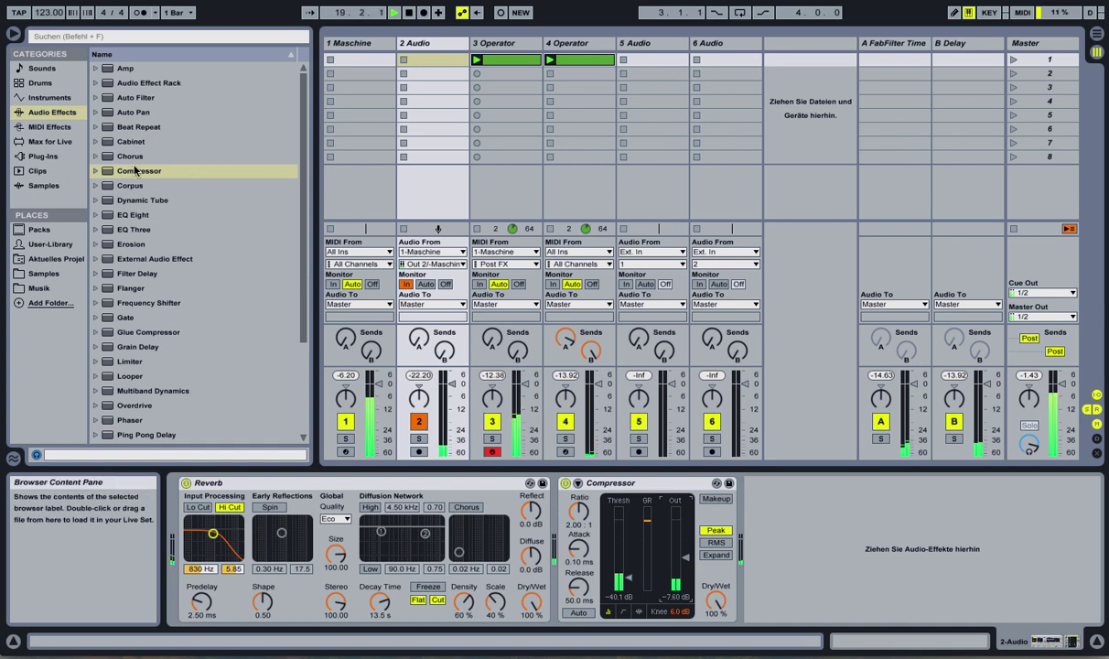
# Add an Auto Filter after the Compressor with LFO amount 12.4, tempo-synced rate 8 and Q 1.75, and lower the 2 Audio volume.
pyautogui.moveTo(135, 97); pyautogui.dragTo(1052, 494)
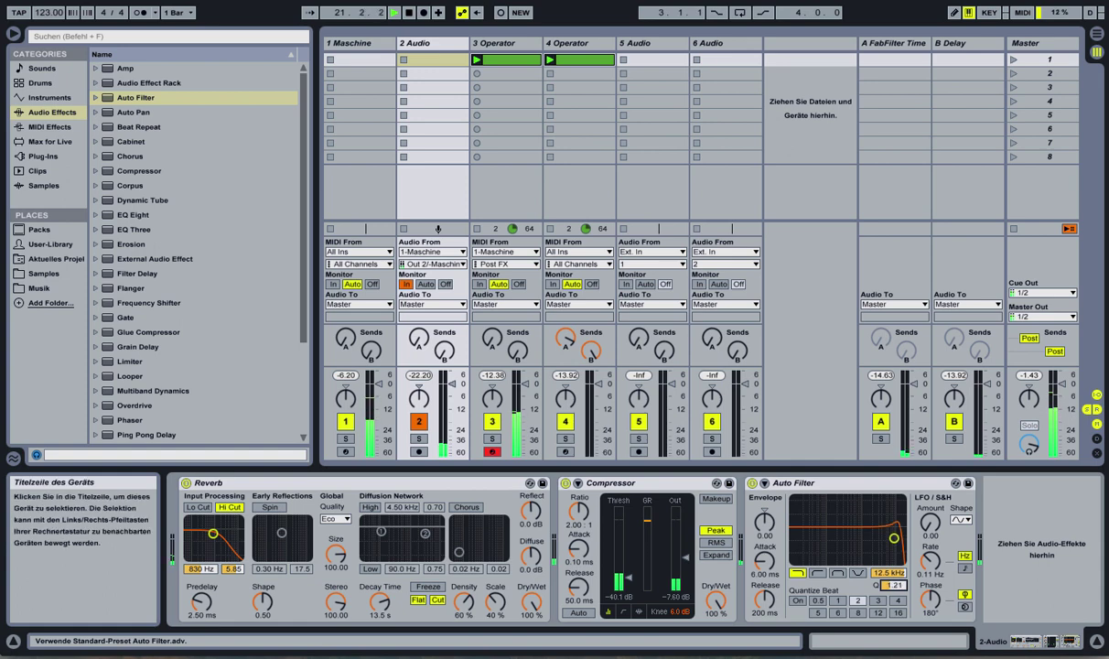
pyautogui.moveTo(929, 524); pyautogui.dragTo(929, 512)
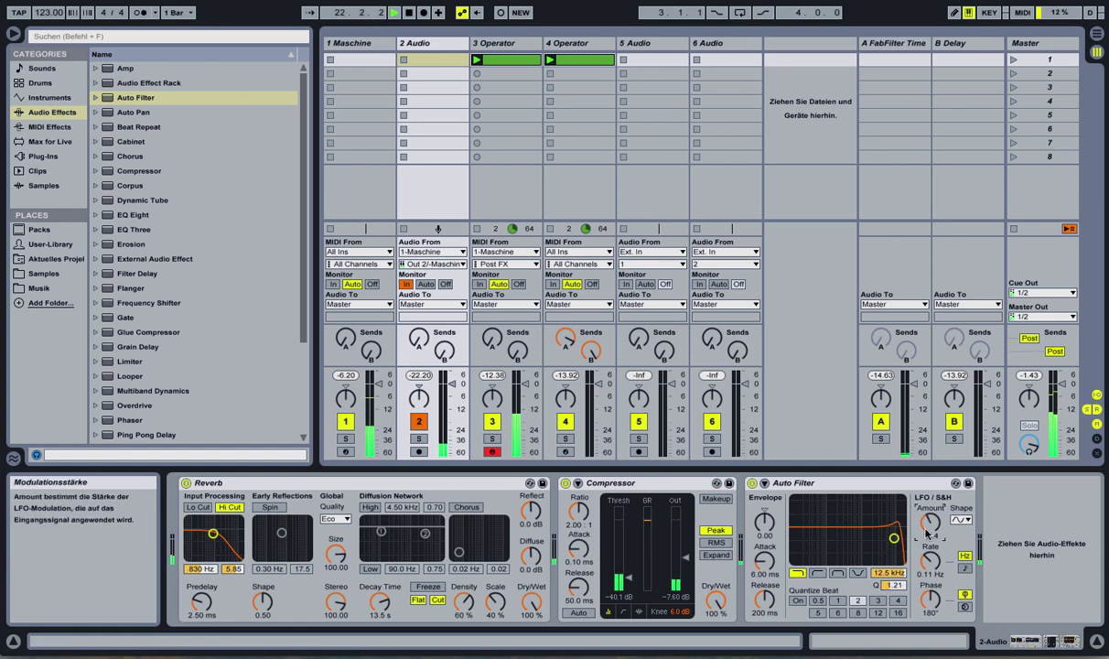
pyautogui.click(965, 567)
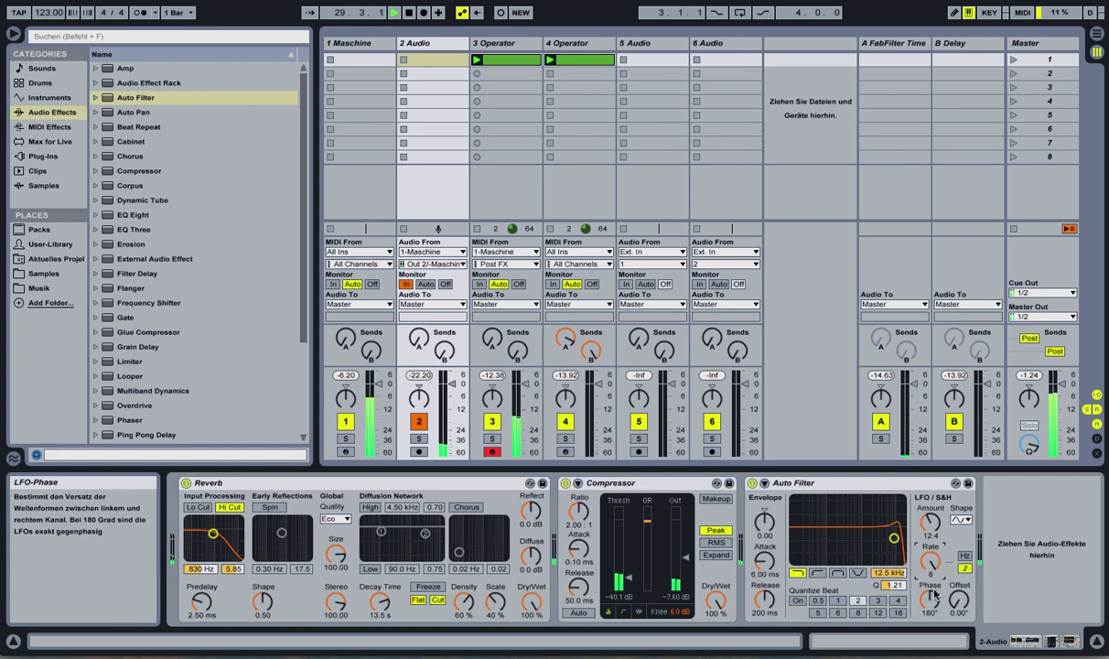
pyautogui.moveTo(446, 402); pyautogui.dragTo(446, 419)
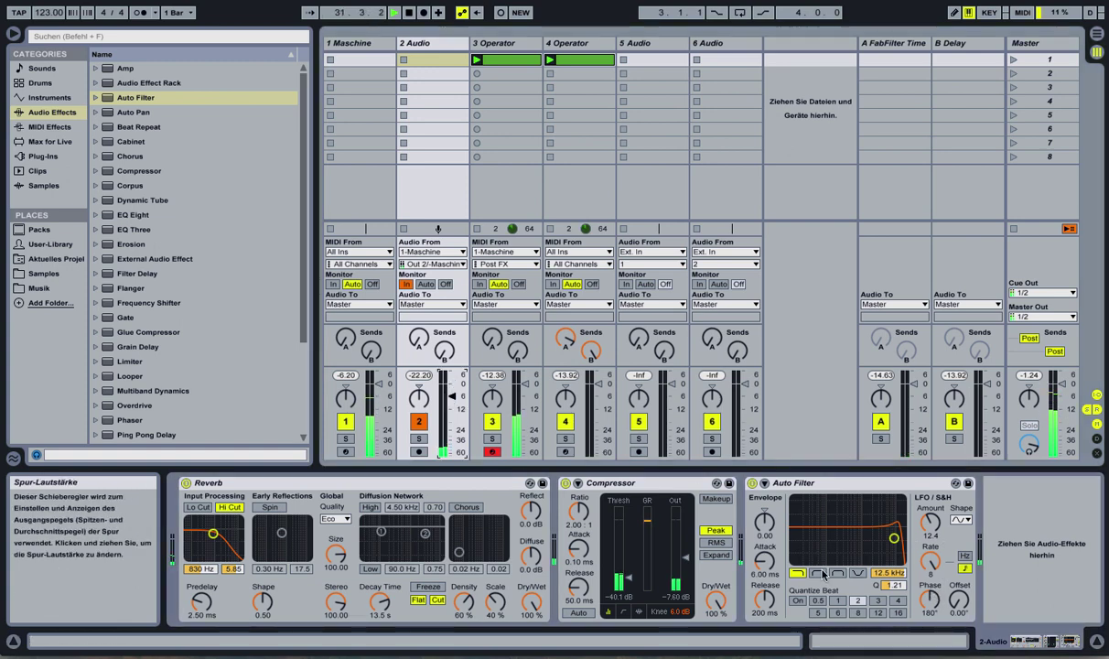
pyautogui.moveTo(892, 585); pyautogui.dragTo(892, 577)
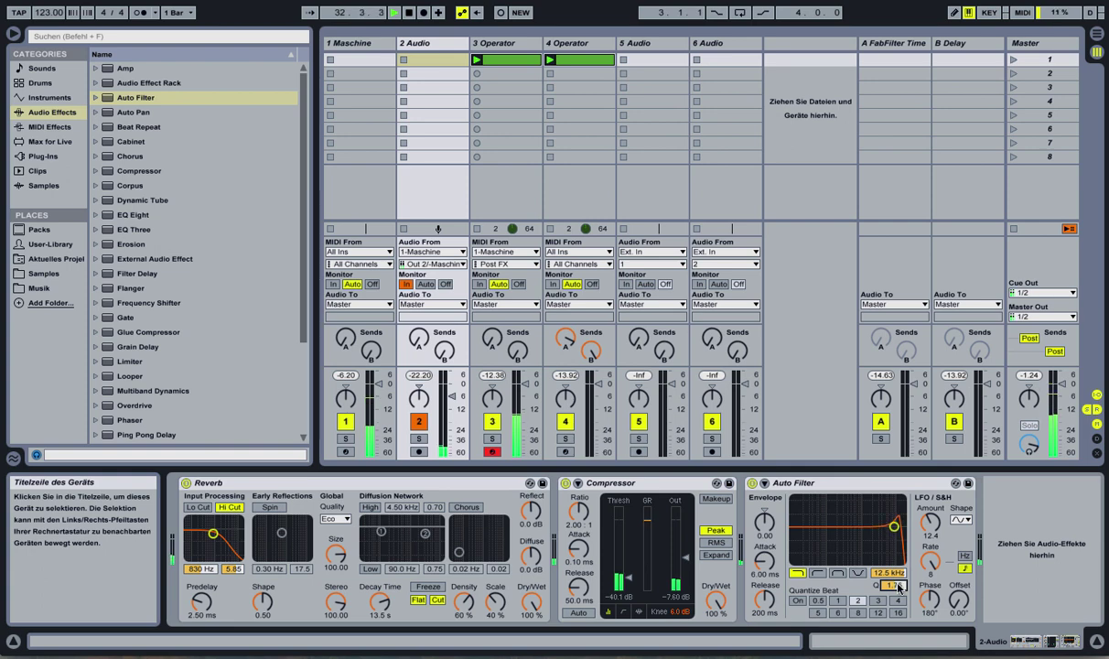
# Set the Reverb's predelay to 20.2 ms and size to 270.95, with Flat and Cut off.
pyautogui.moveTo(201, 601); pyautogui.dragTo(202, 586)
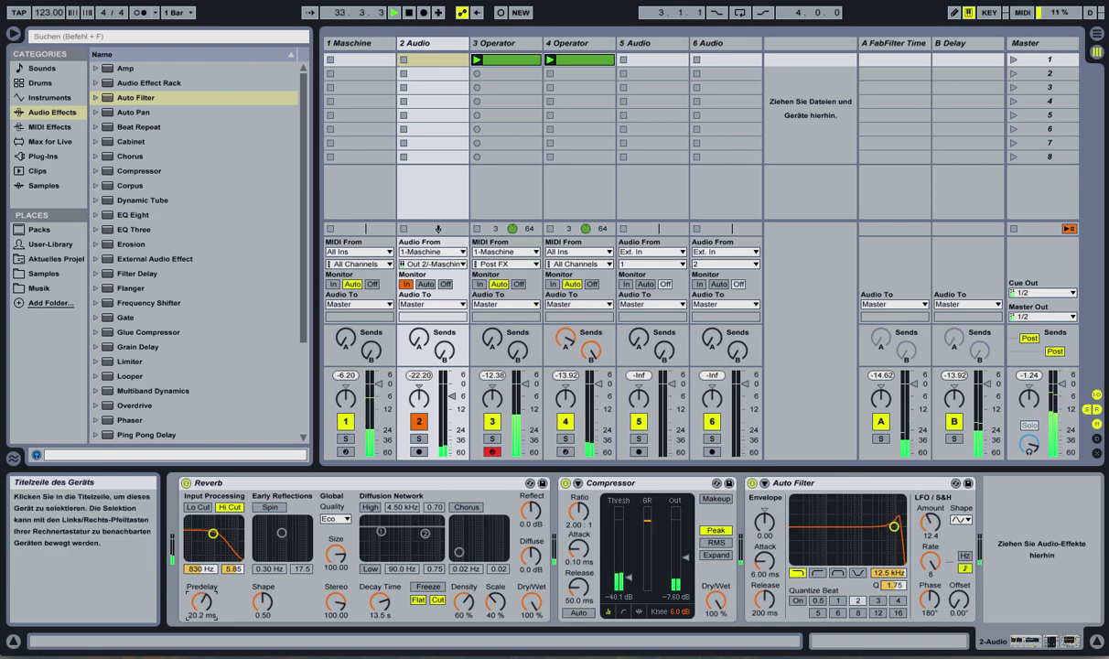
pyautogui.moveTo(336, 554); pyautogui.dragTo(335, 535)
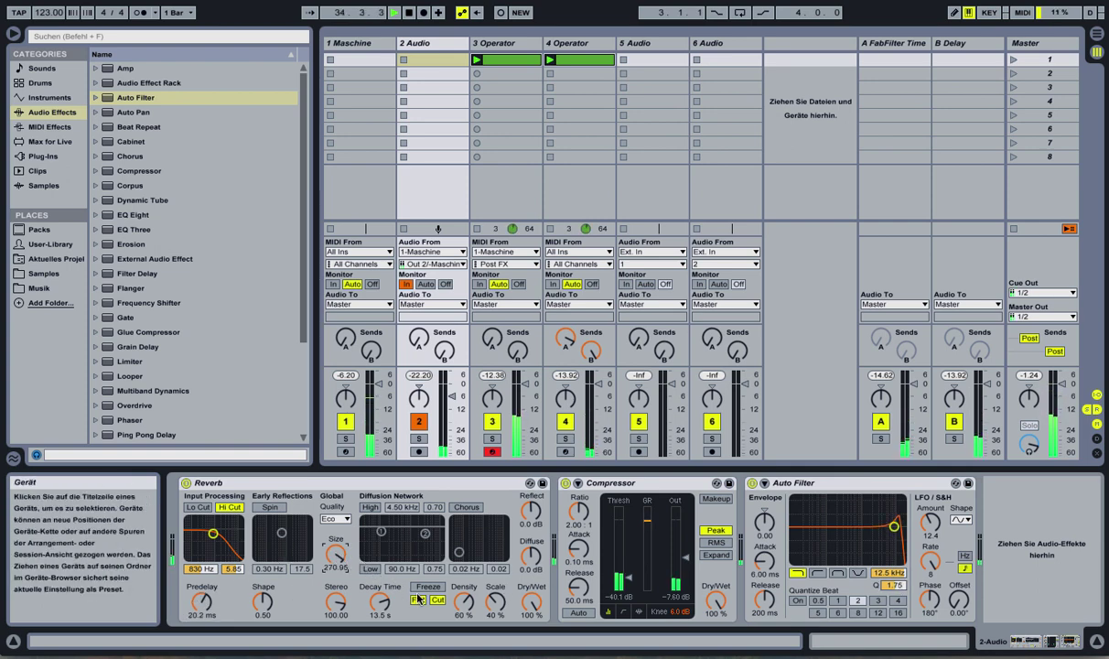
pyautogui.scroll(-4, 218, 181)
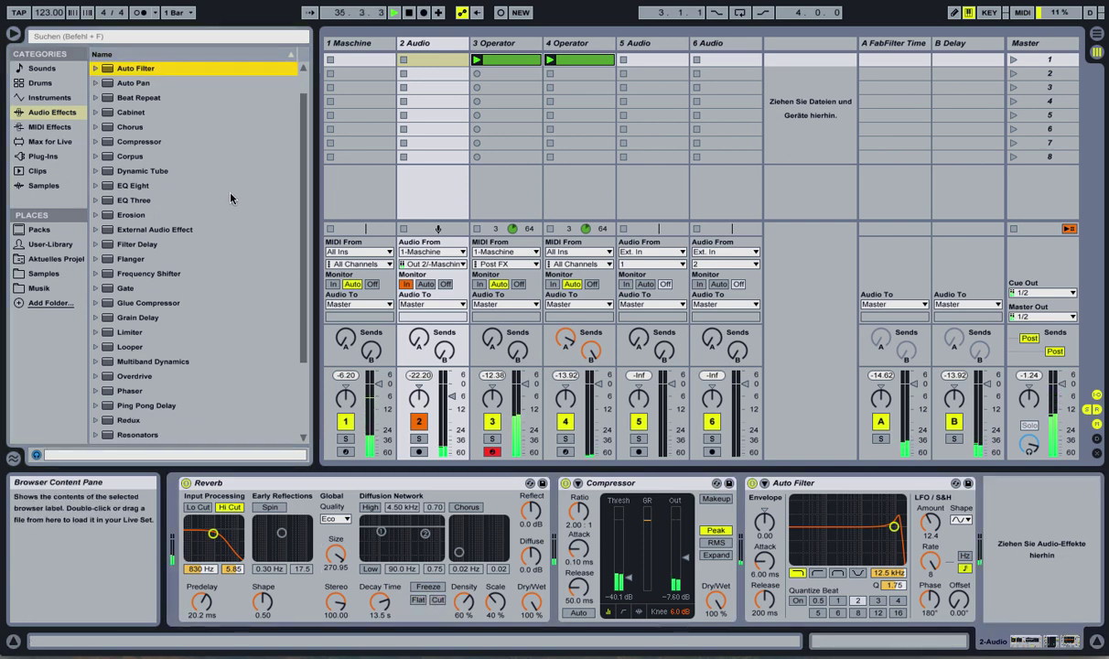
# Open the Maschine plug-in window from the 1 Maschine track and select the empty Group C.
pyautogui.click(368, 42)
pyautogui.click(210, 483)
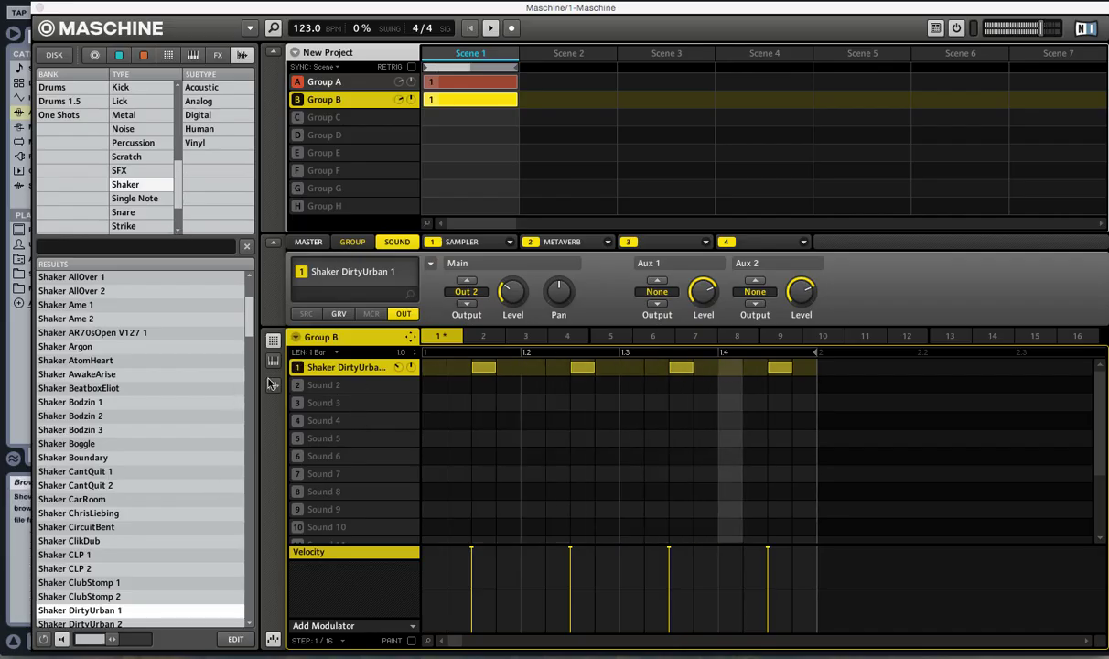
pyautogui.click(331, 118)
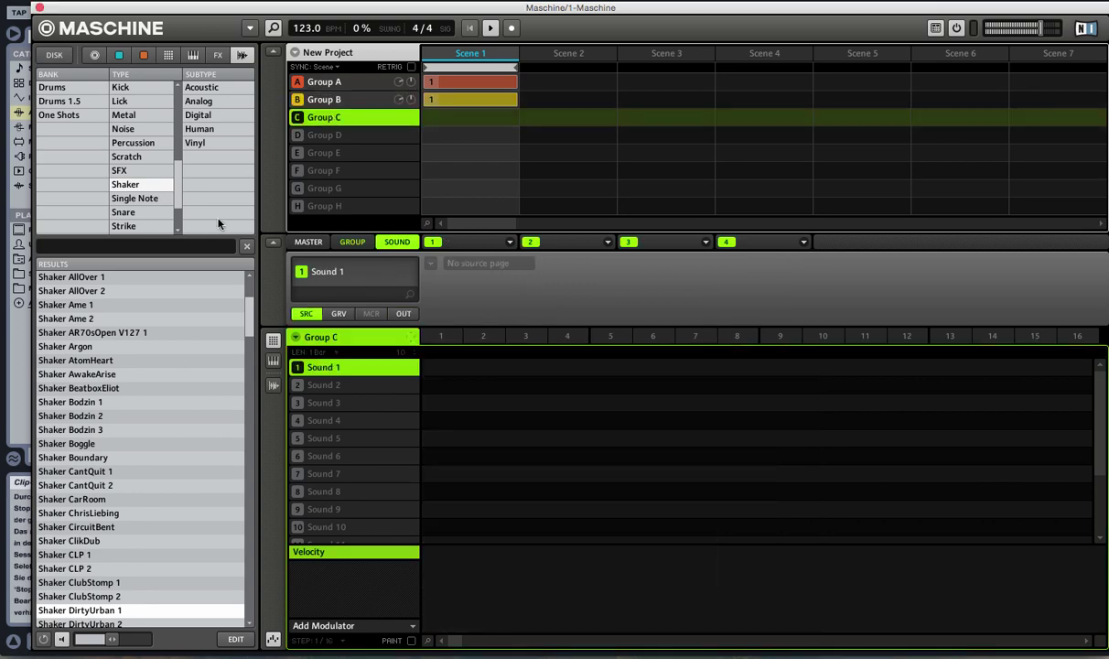
# Filter the Maschine sample library to the Clap type.
pyautogui.scroll(-2, 160, 402)
pyautogui.scroll(2, 156, 398)
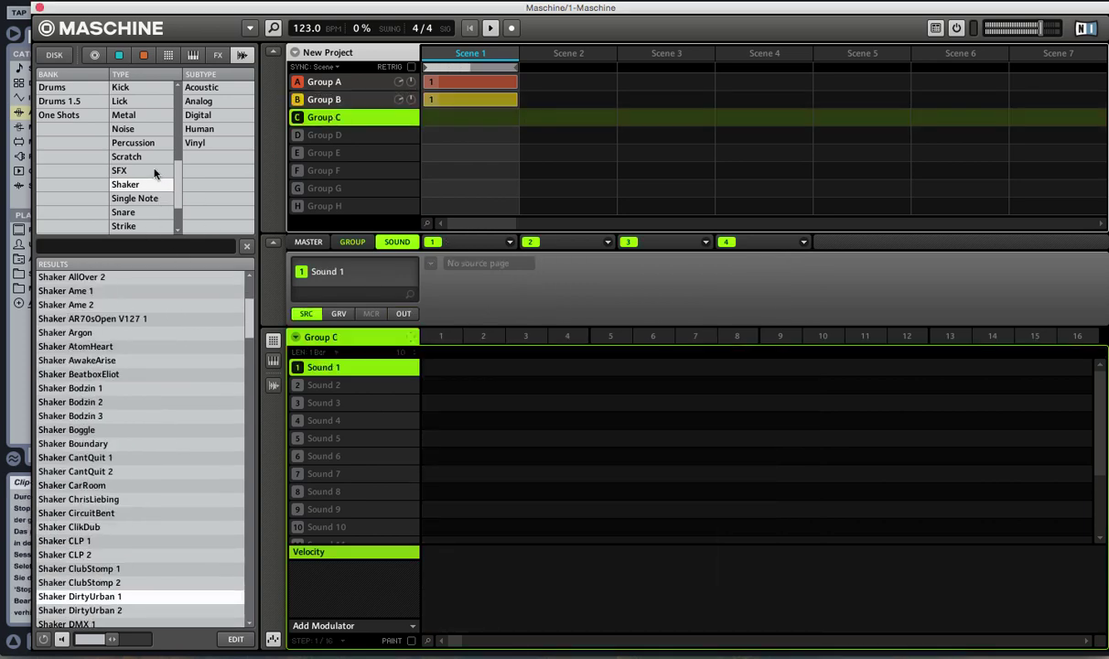
pyautogui.scroll(4, 145, 191)
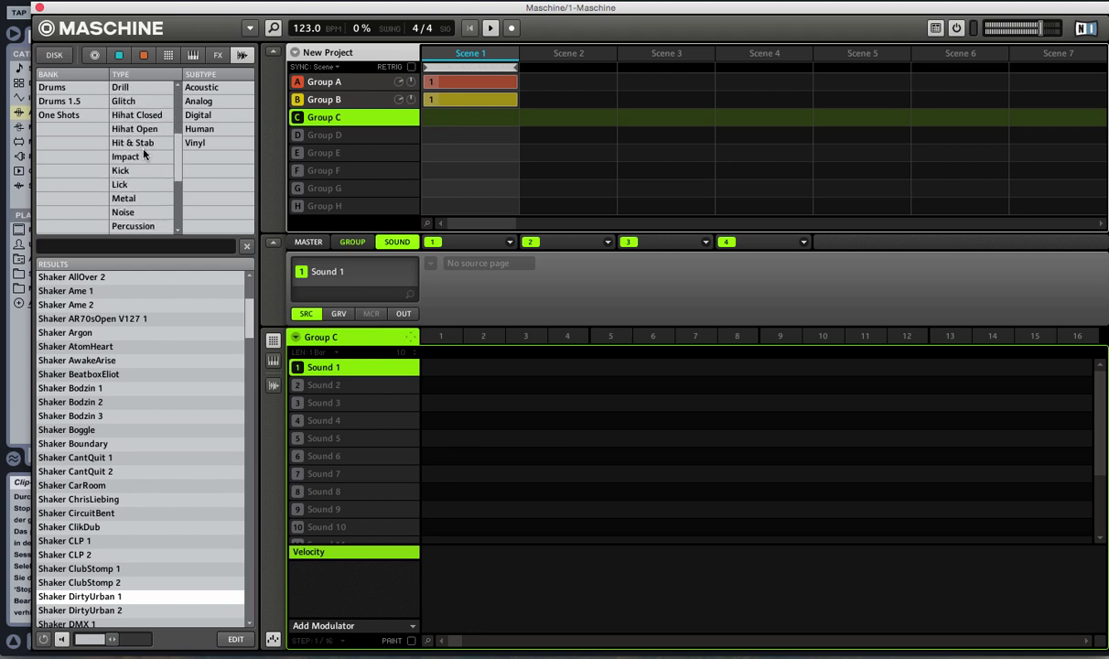
pyautogui.scroll(4, 143, 155)
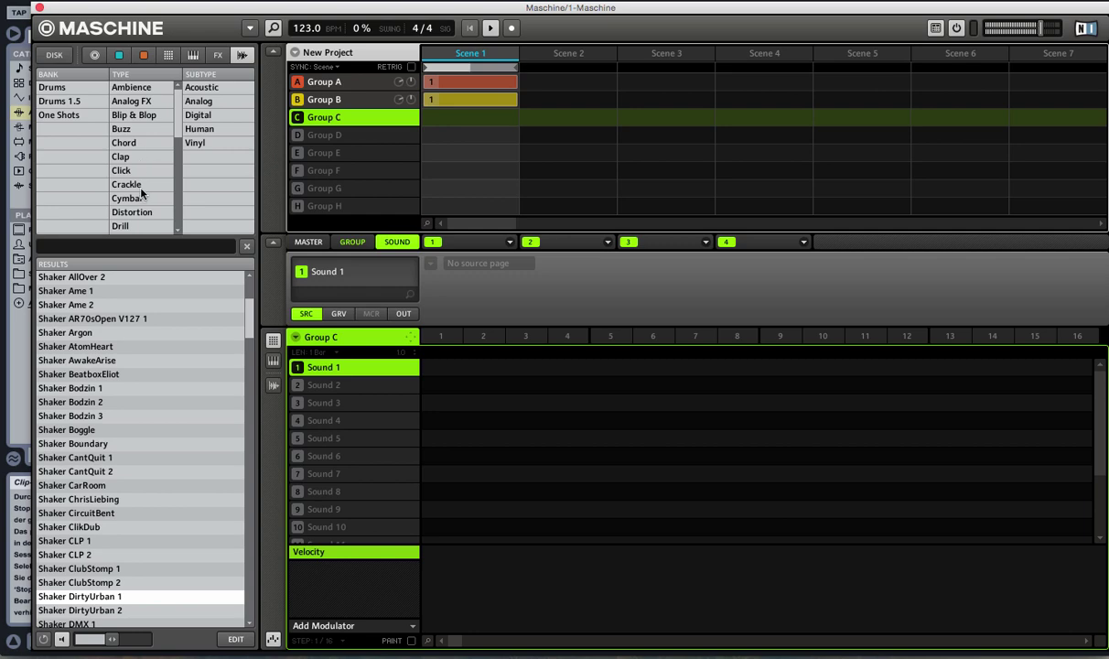
pyautogui.click(142, 171)
pyautogui.click(143, 156)
# Audition clap samples between Clap 909 and Clap Bionic 2 to find a suitable sound.
pyautogui.click(123, 360)
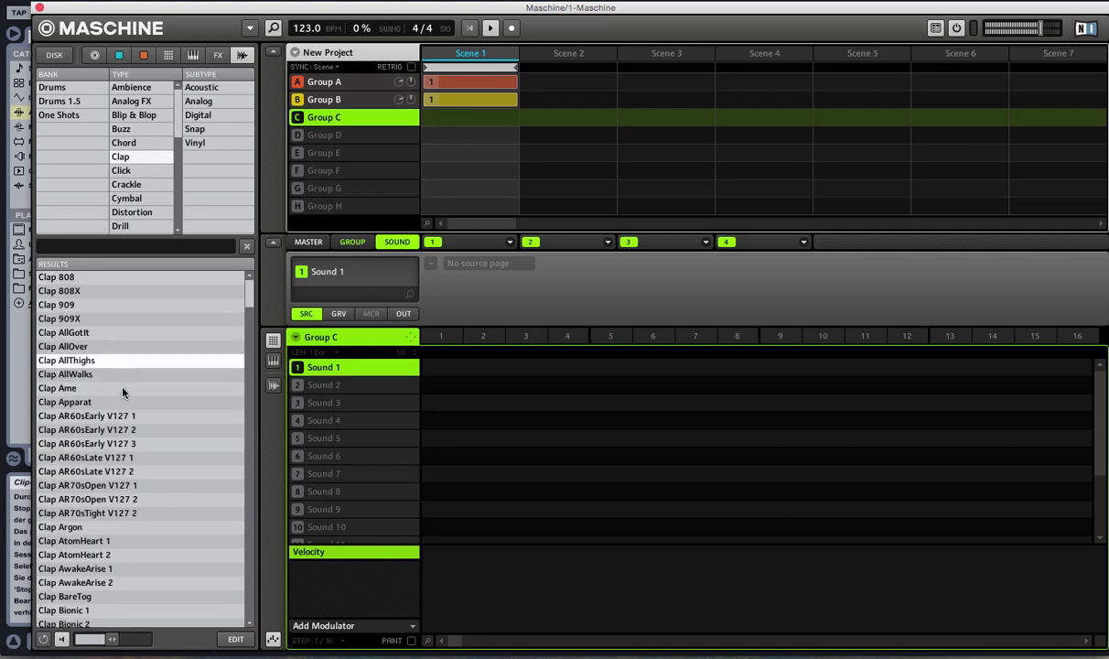
pyautogui.click(122, 389)
pyautogui.click(128, 416)
pyautogui.click(137, 526)
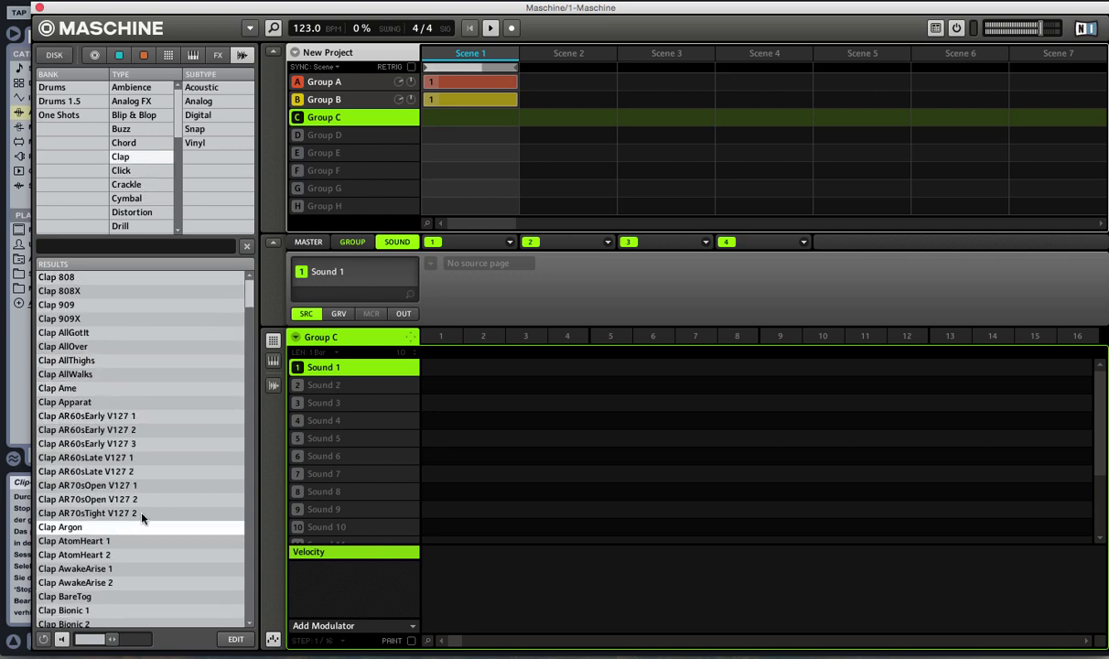
pyautogui.click(132, 555)
pyautogui.scroll(-2, 132, 555)
pyautogui.click(114, 597)
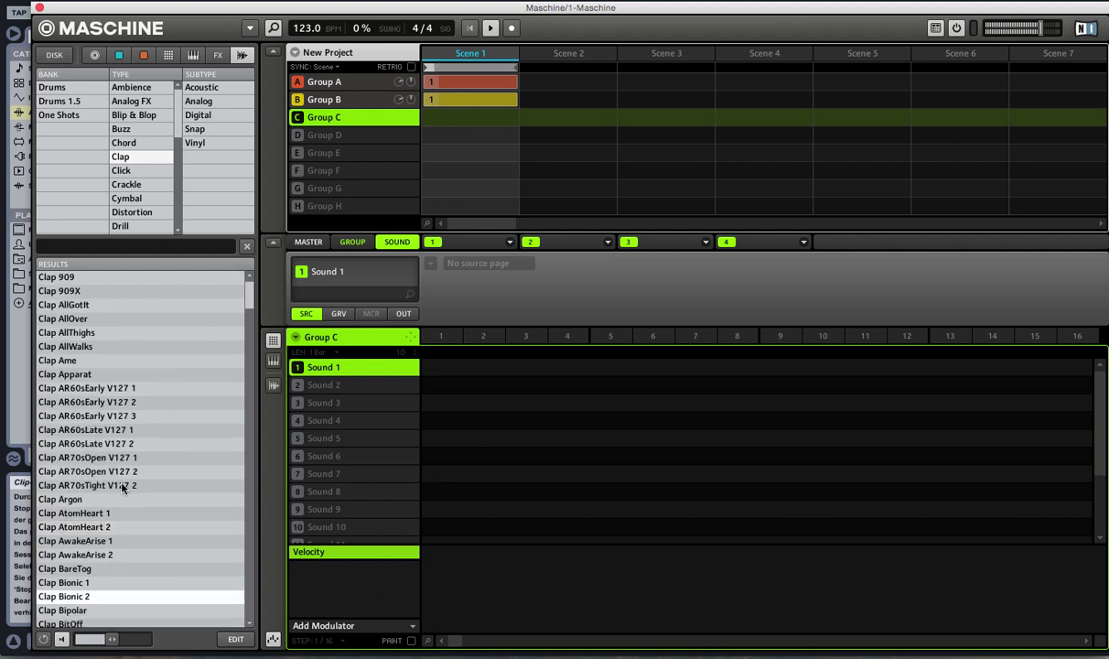
pyautogui.click(122, 366)
pyautogui.click(119, 337)
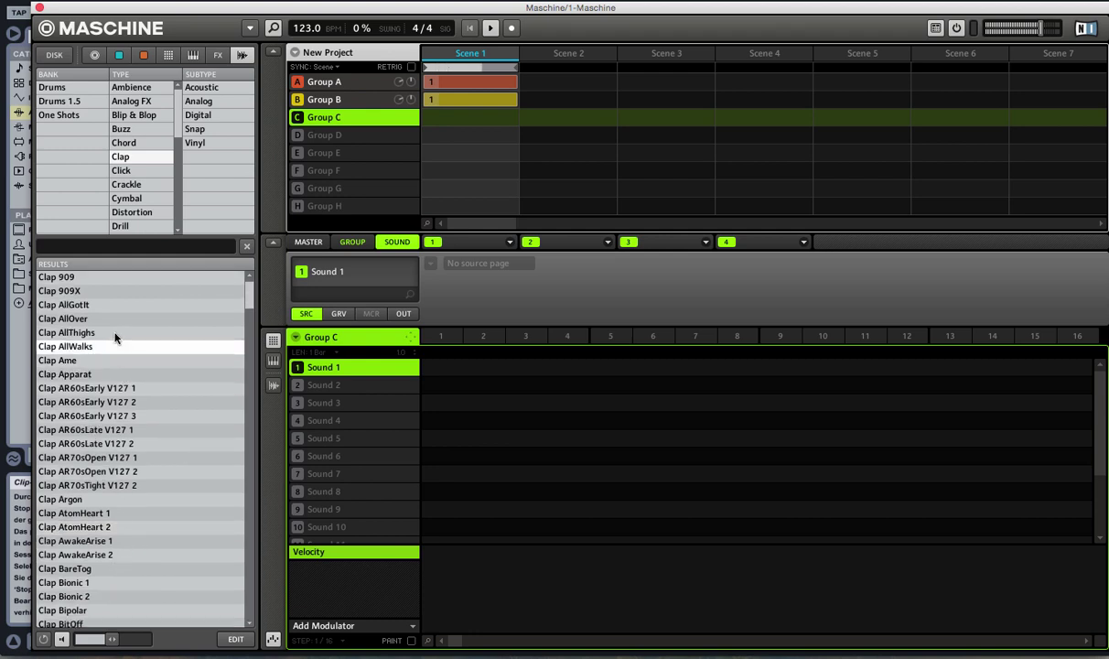
pyautogui.click(115, 318)
pyautogui.click(112, 304)
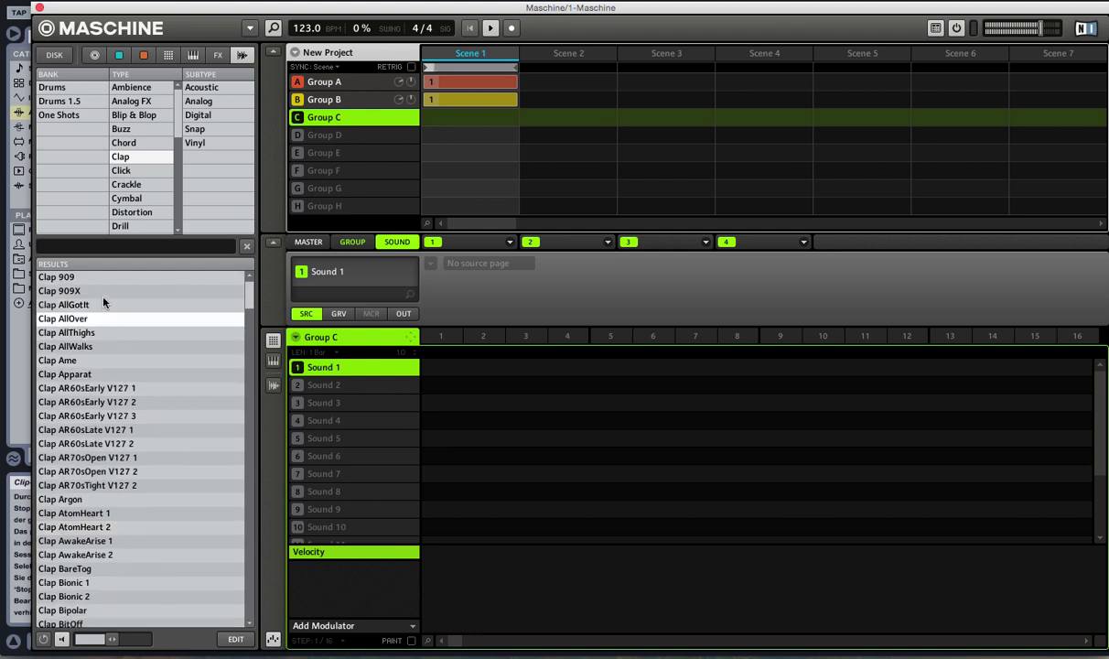
pyautogui.click(98, 291)
pyautogui.click(90, 277)
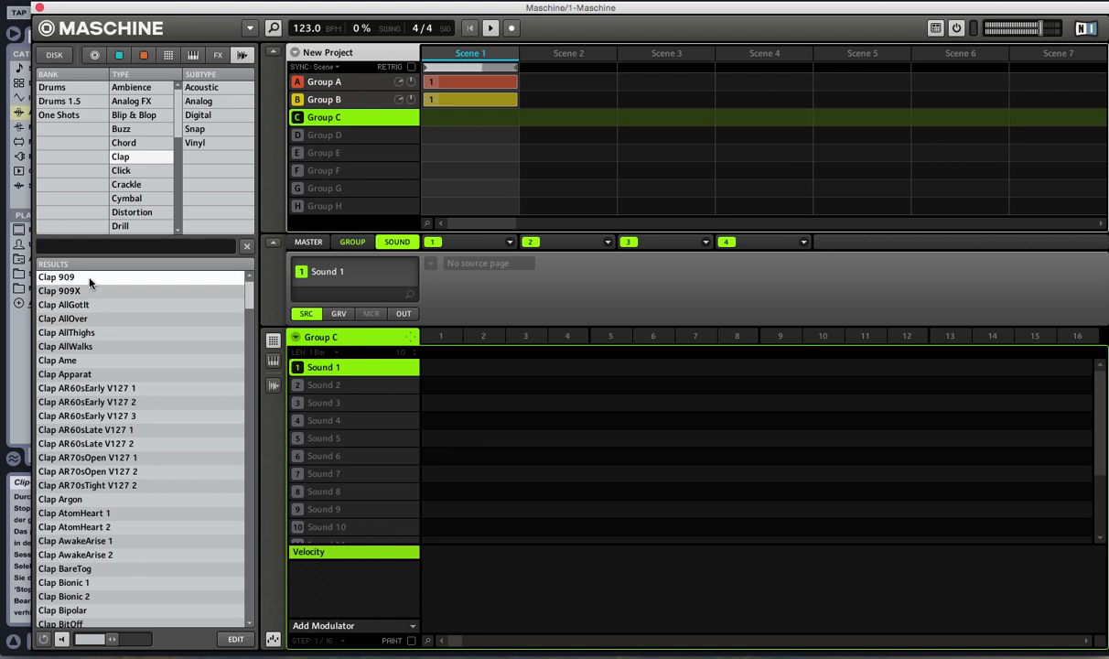
# Load Clap 909 into Group C's first sound and record two hits near the end of a 2-bar pattern.
pyautogui.moveTo(88, 280); pyautogui.dragTo(340, 370)
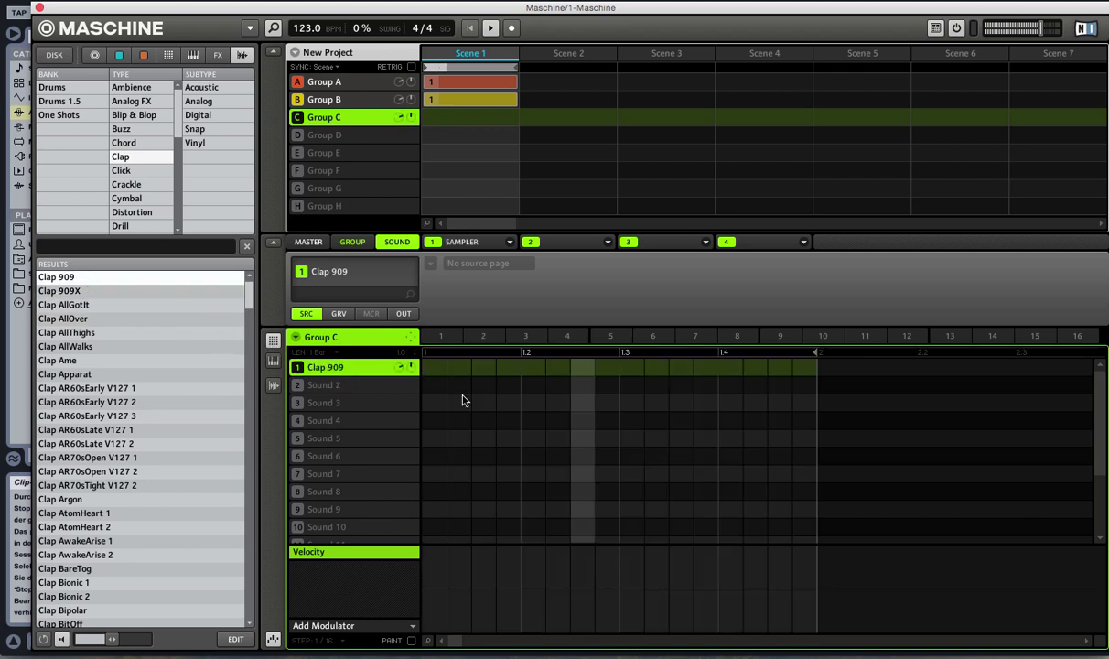
pyautogui.click(985, 367)
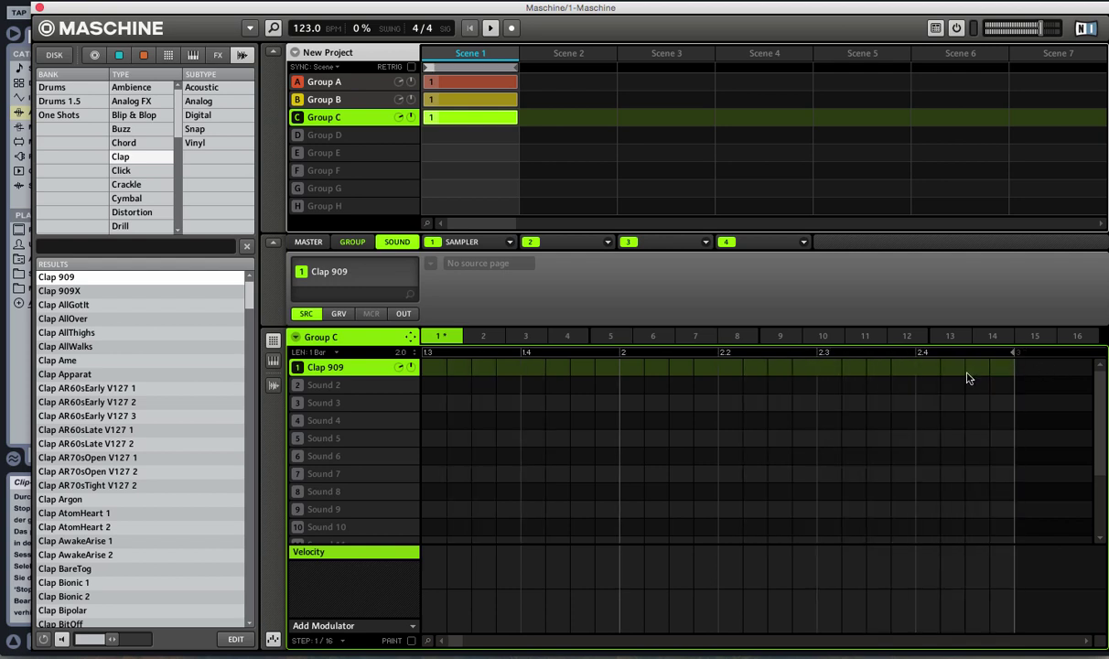
pyautogui.press('super+r')
pyautogui.press('super+r')
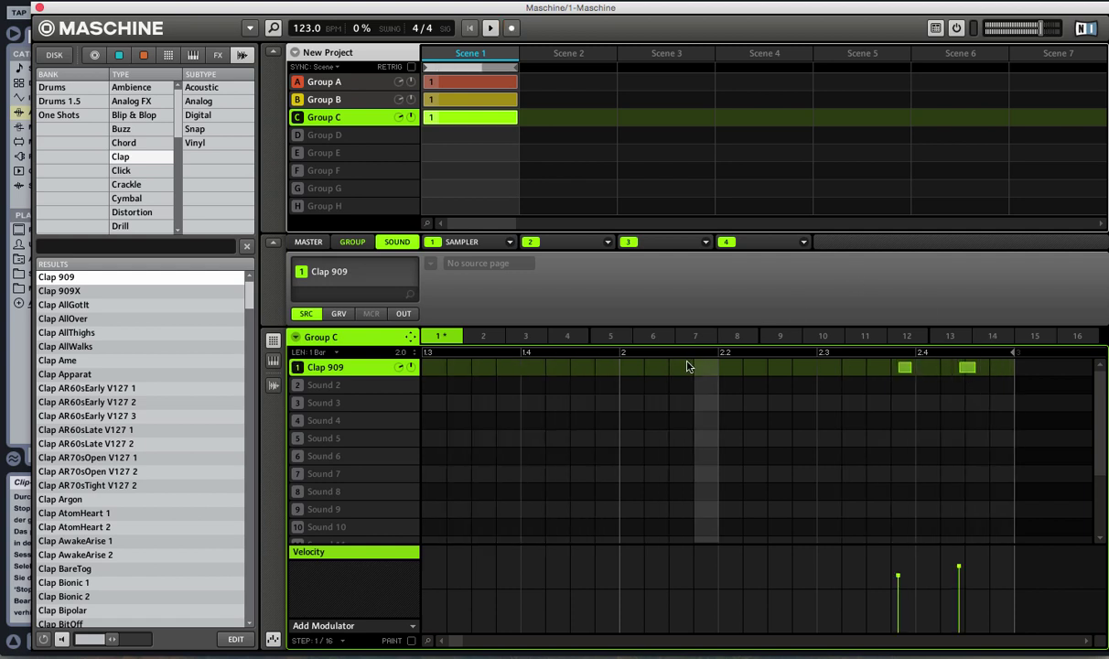
# Insert Metaverb in Clap 909's second effect slot, raise the room size and set the high EQ to 79.0 %.
pyautogui.click(577, 242)
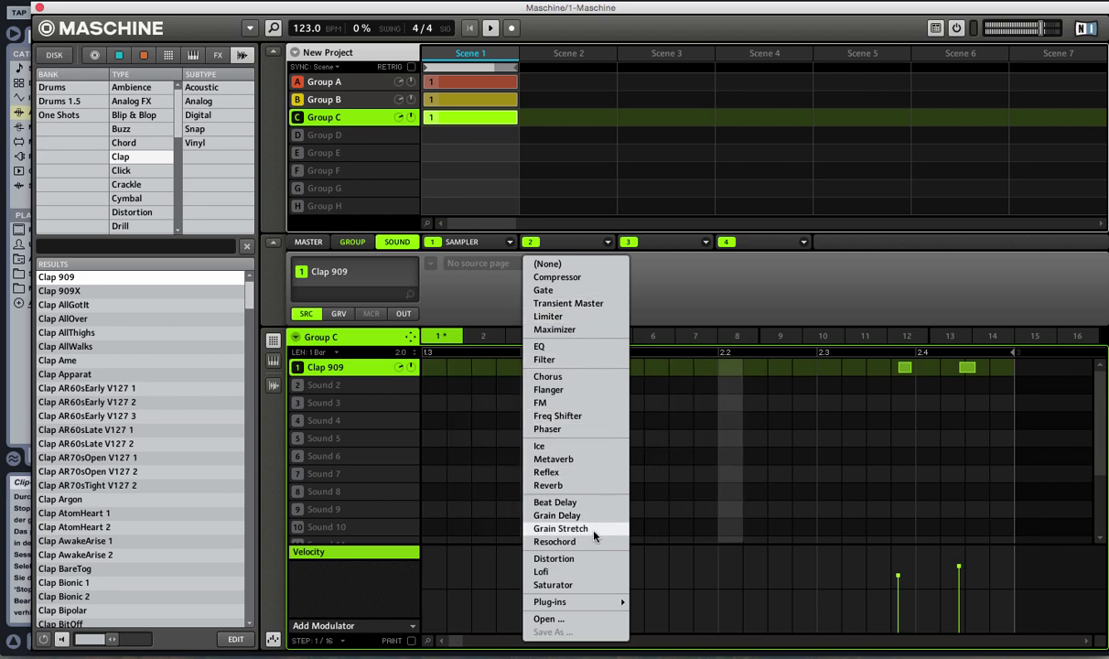
pyautogui.click(590, 459)
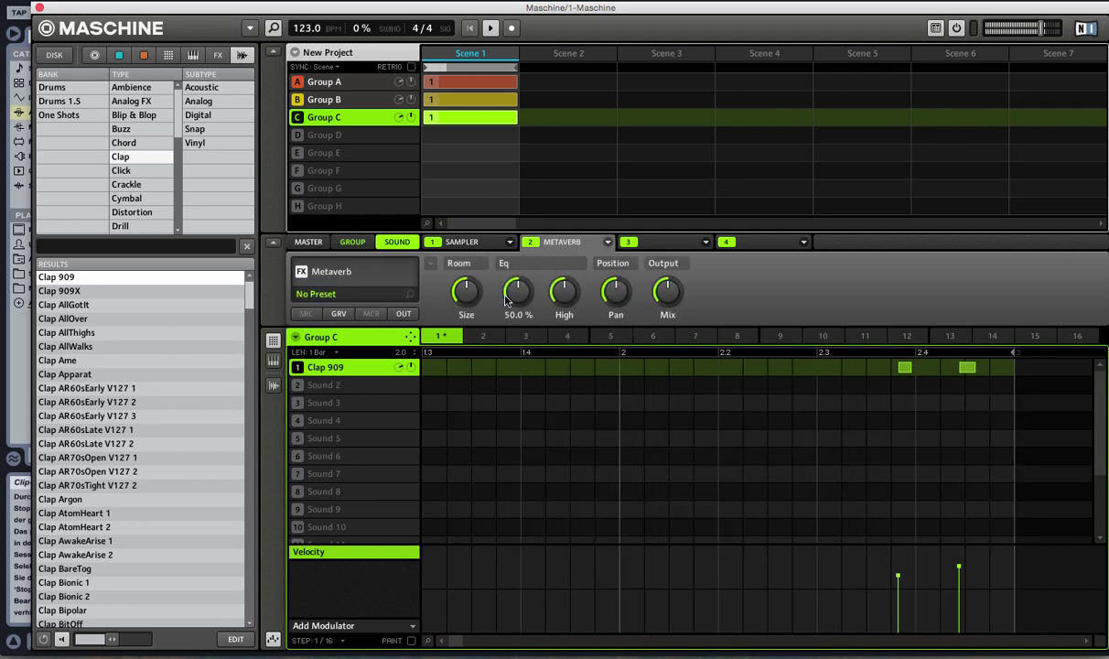
pyautogui.moveTo(563, 274)
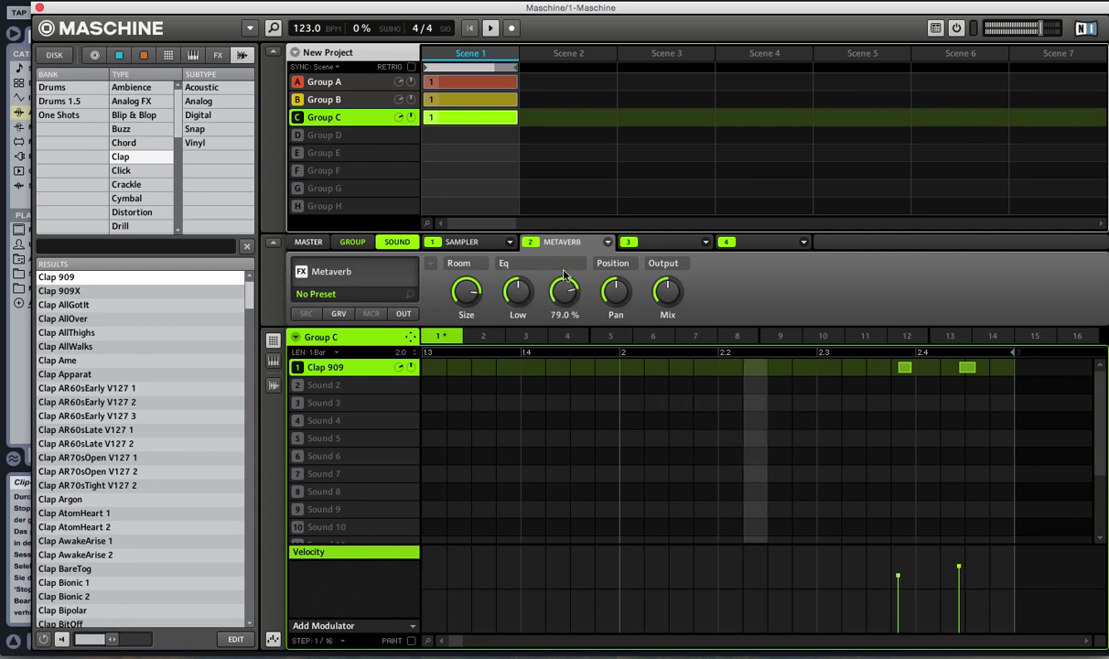
pyautogui.moveTo(665, 291)
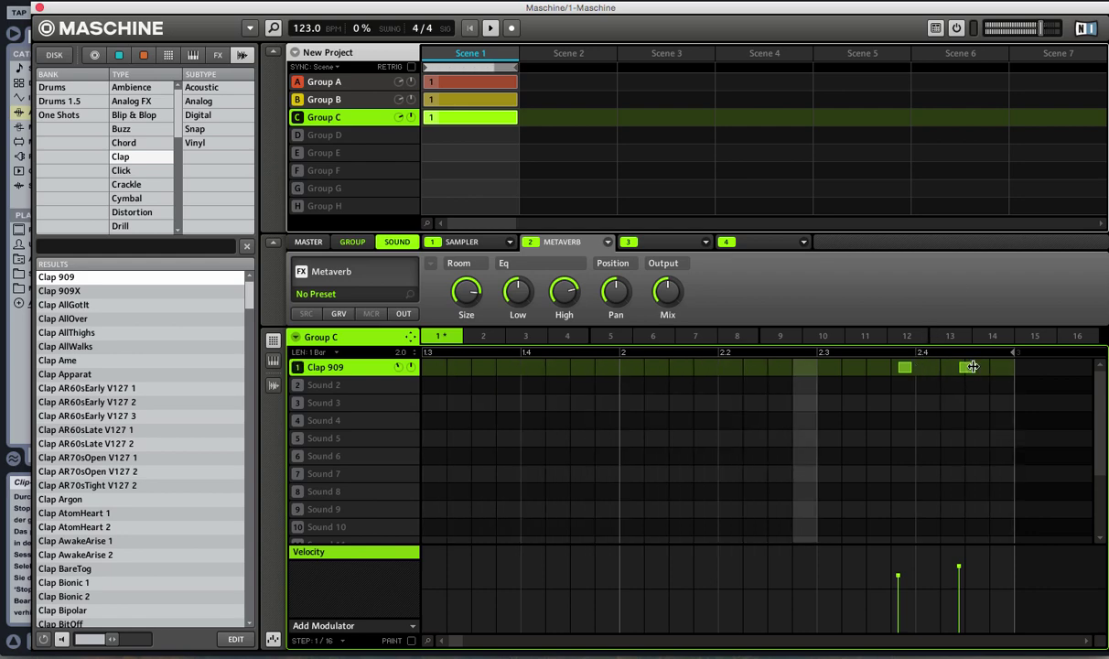
# Delete both clap hits near the end of bar 2 and place a single hit at the start of the pattern.
pyautogui.moveTo(972, 367); pyautogui.dragTo(974, 371)
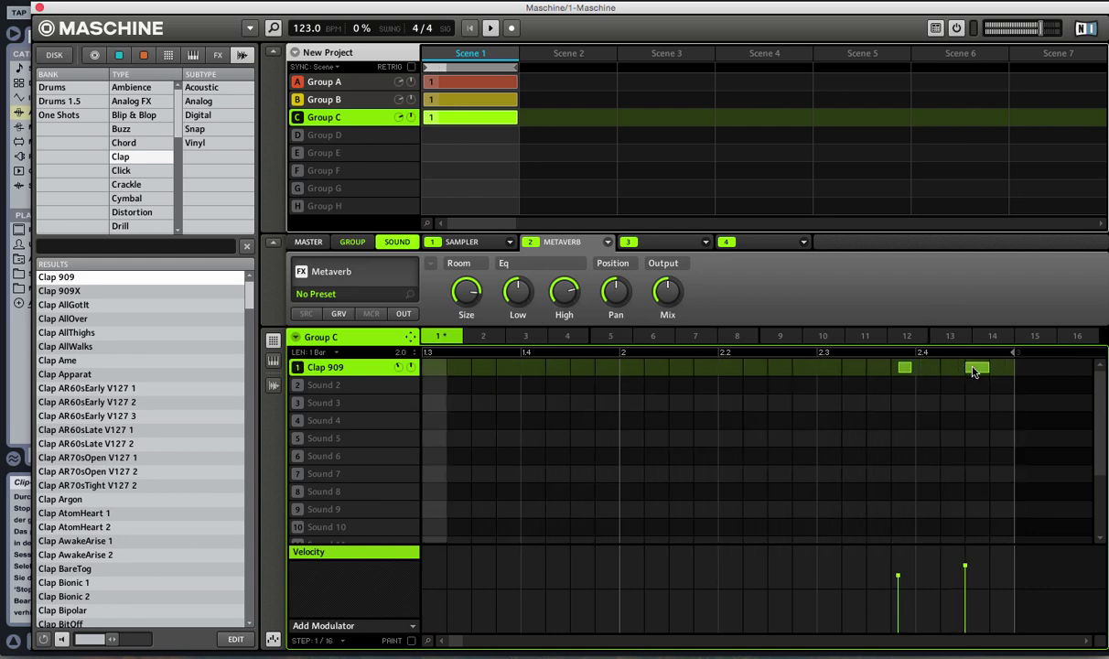
pyautogui.doubleClick(974, 368)
pyautogui.click(40, 8)
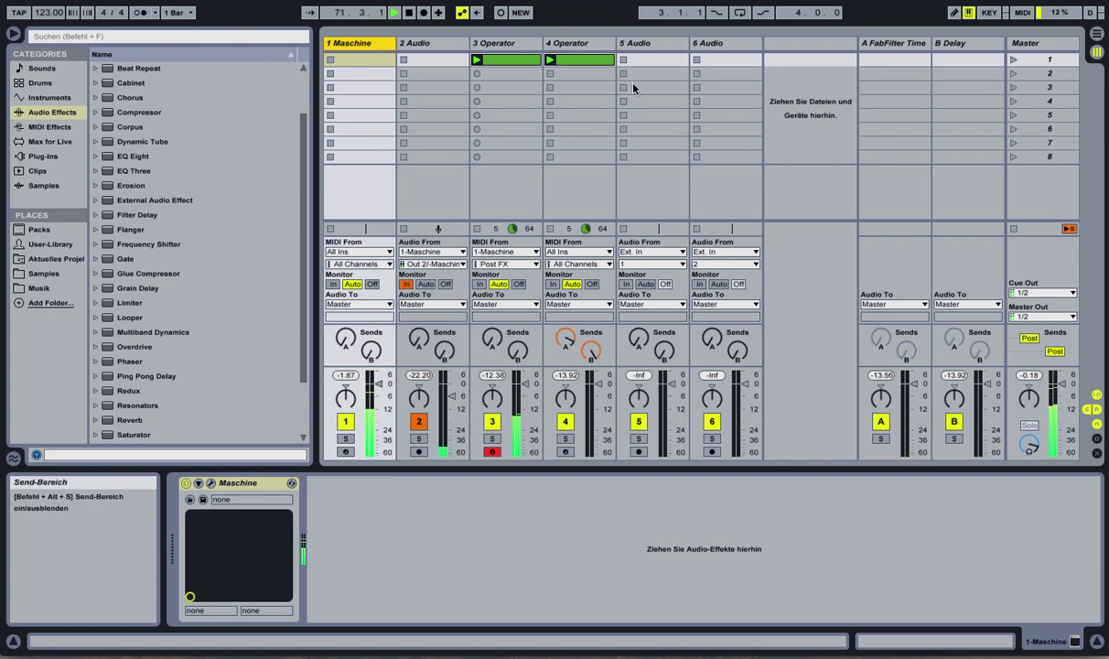
pyautogui.click(211, 482)
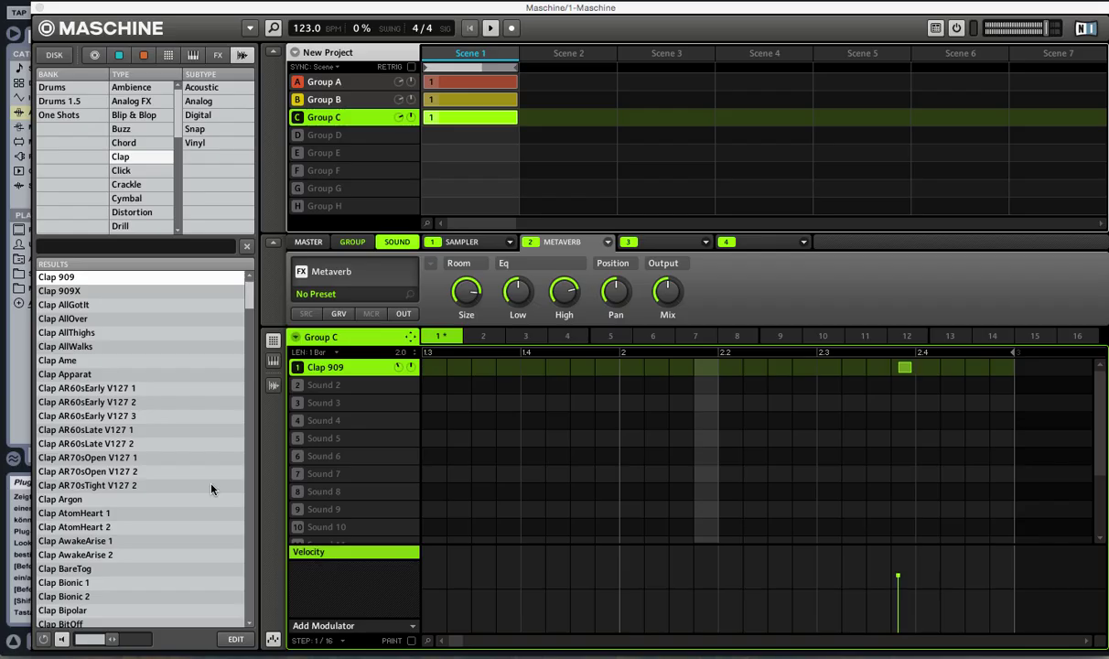
pyautogui.click(904, 367)
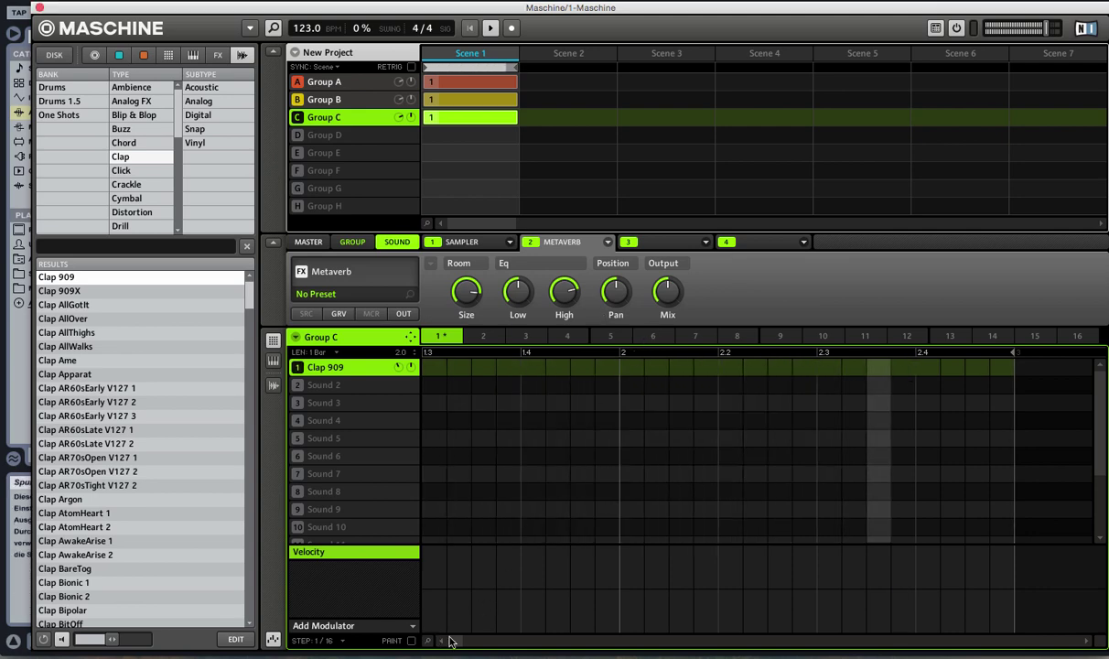
pyautogui.moveTo(519, 367); pyautogui.dragTo(449, 369)
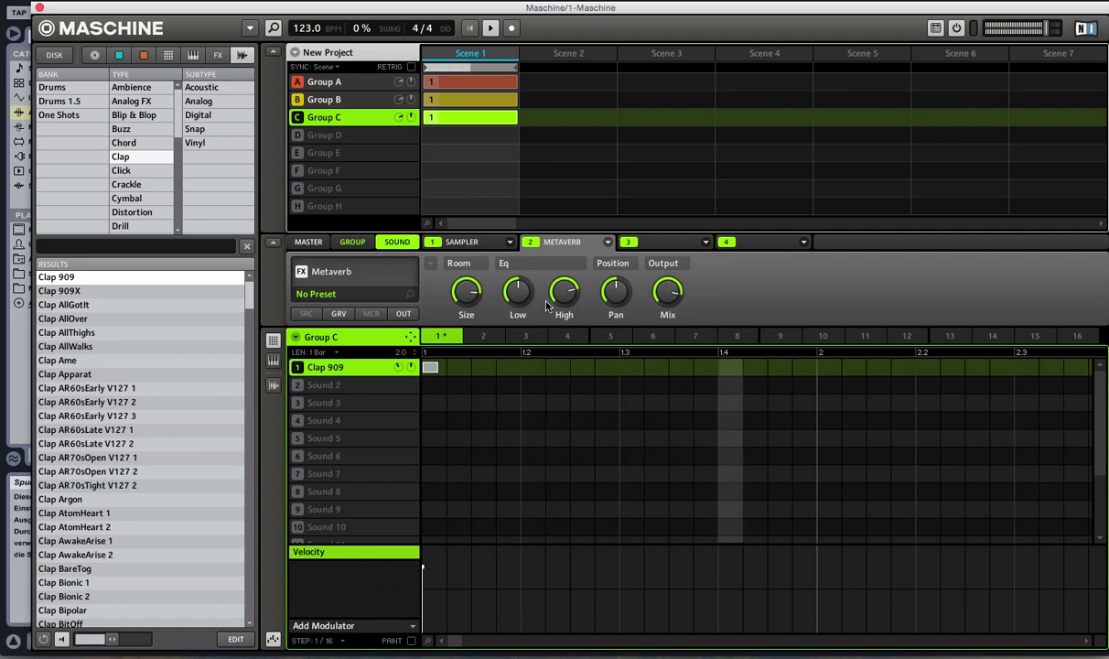
# Insert Distortion in Clap 909's third effect slot, set the feedback amount to 45.0 % and adjust the drive amount.
pyautogui.click(708, 241)
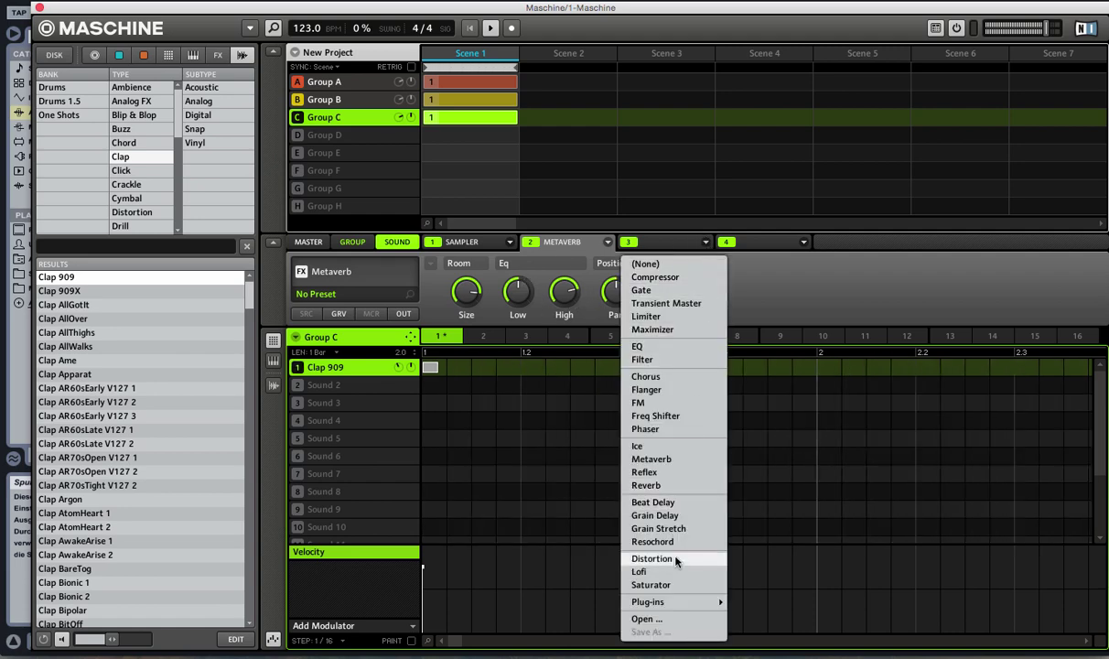
pyautogui.click(650, 557)
pyautogui.moveTo(564, 295)
pyautogui.mouseDown()
pyautogui.moveTo(563, 270)
pyautogui.moveTo(564, 302)
pyautogui.mouseUp()
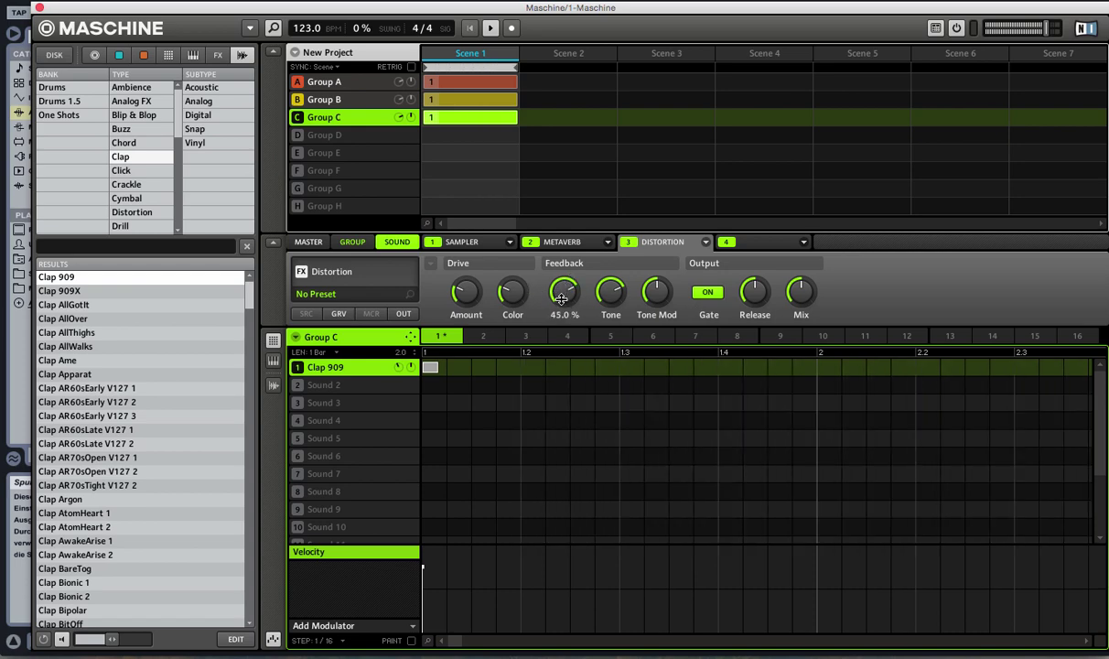
pyautogui.moveTo(467, 292)
pyautogui.mouseDown()
pyautogui.moveTo(469, 282)
pyautogui.moveTo(469, 294)
pyautogui.mouseUp()
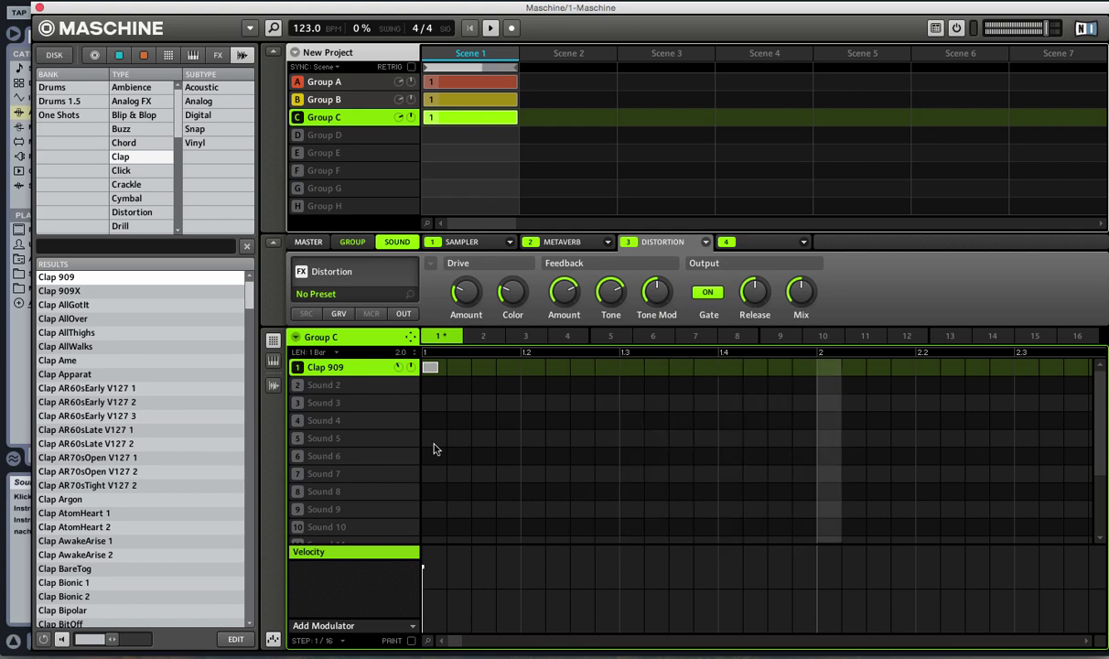
pyautogui.press('space')
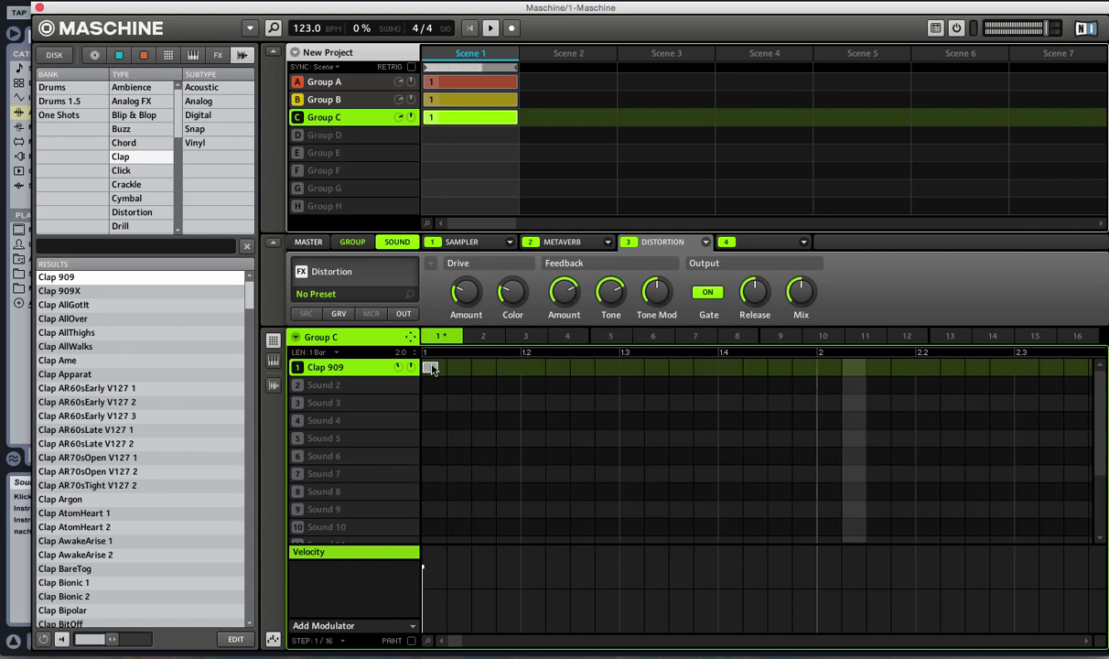
# Move the Clap 909 hit to the third sixteenth of bar 1 and set the Distortion mix to 100.0 %.
pyautogui.moveTo(430, 367); pyautogui.dragTo(477, 367)
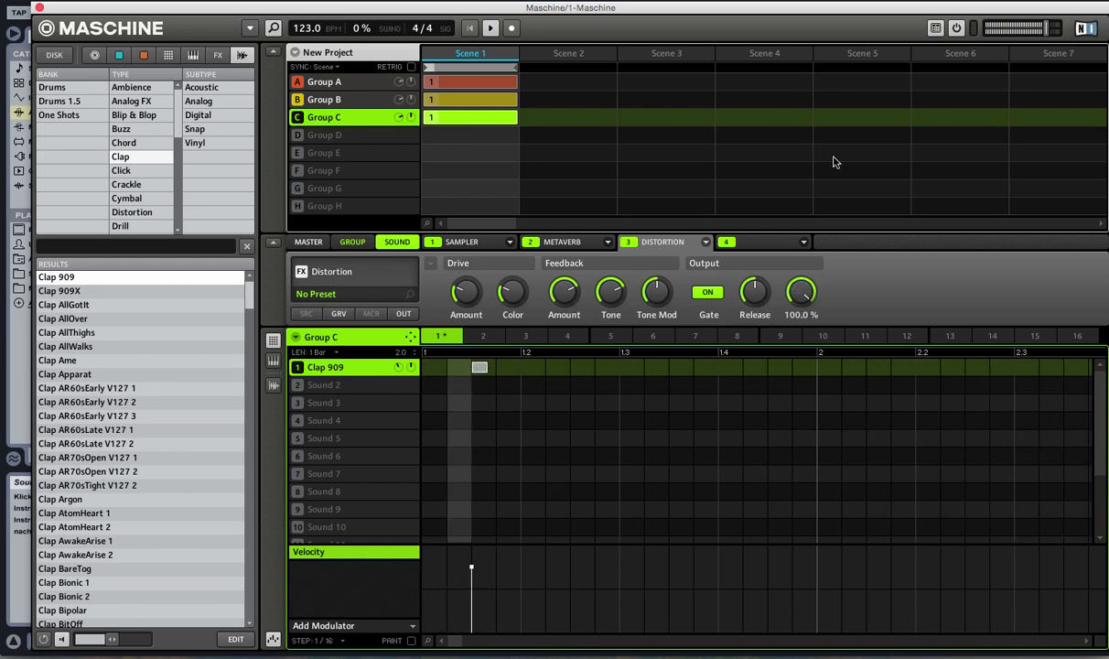
pyautogui.click(560, 241)
pyautogui.moveTo(660, 291)
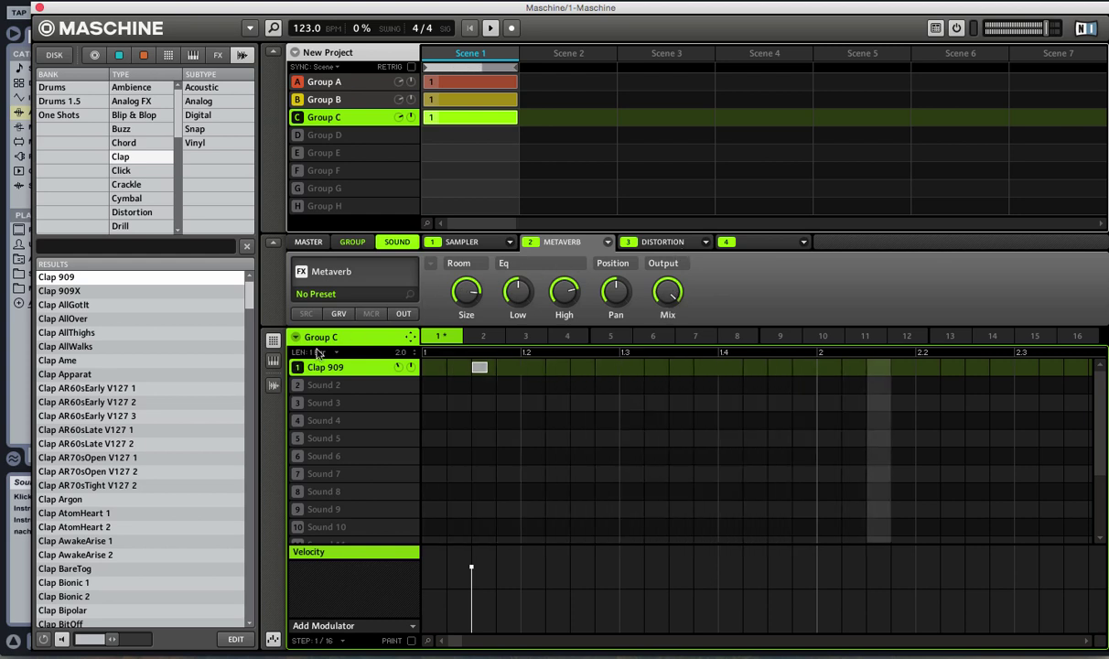
# Show the Pitch / Gate / Amplitude Envelope page of Clap 909's Sampler.
pyautogui.click(460, 242)
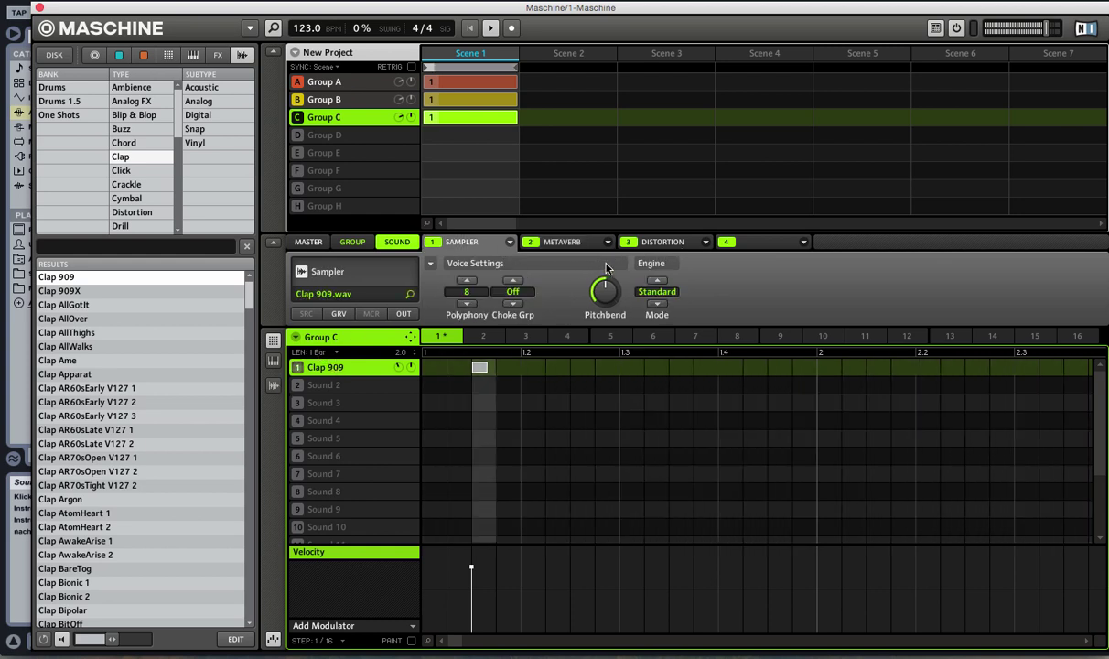
pyautogui.click(485, 265)
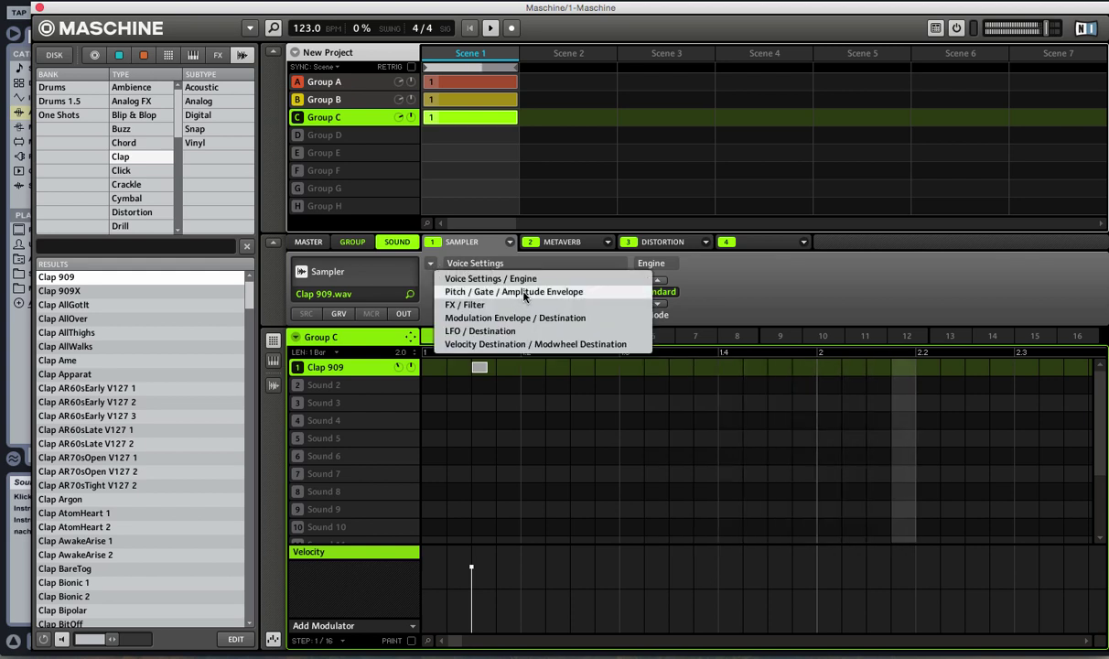
pyautogui.click(569, 291)
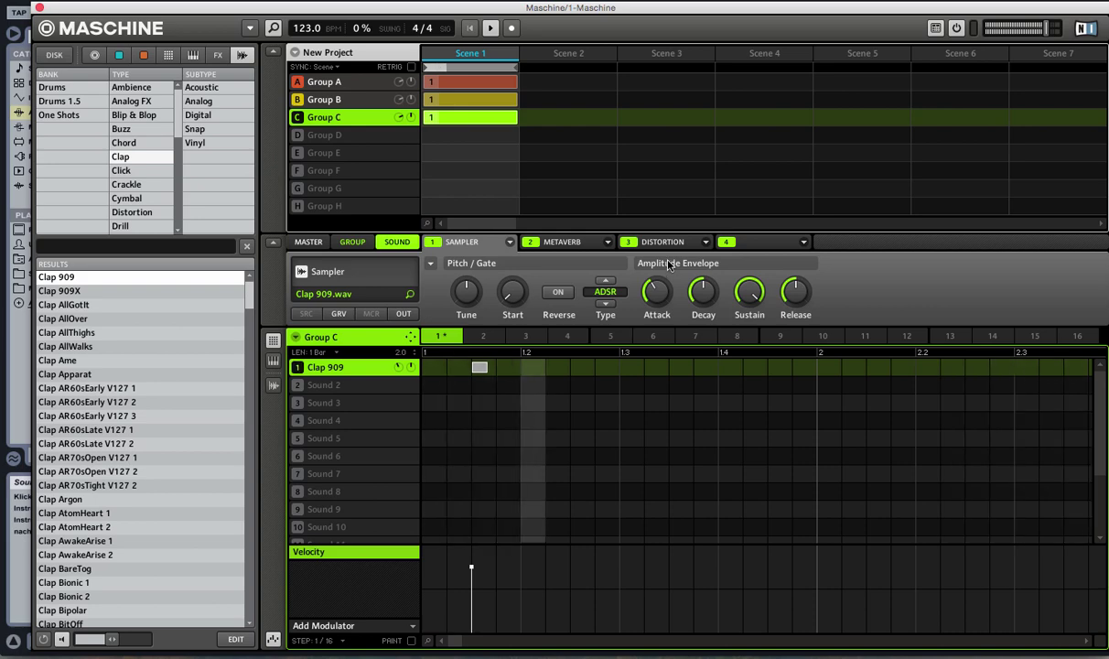
# Close the Maschine window to return to Ableton Live and add an Operator instrument on a new track after the existing ones.
pyautogui.click(364, 135)
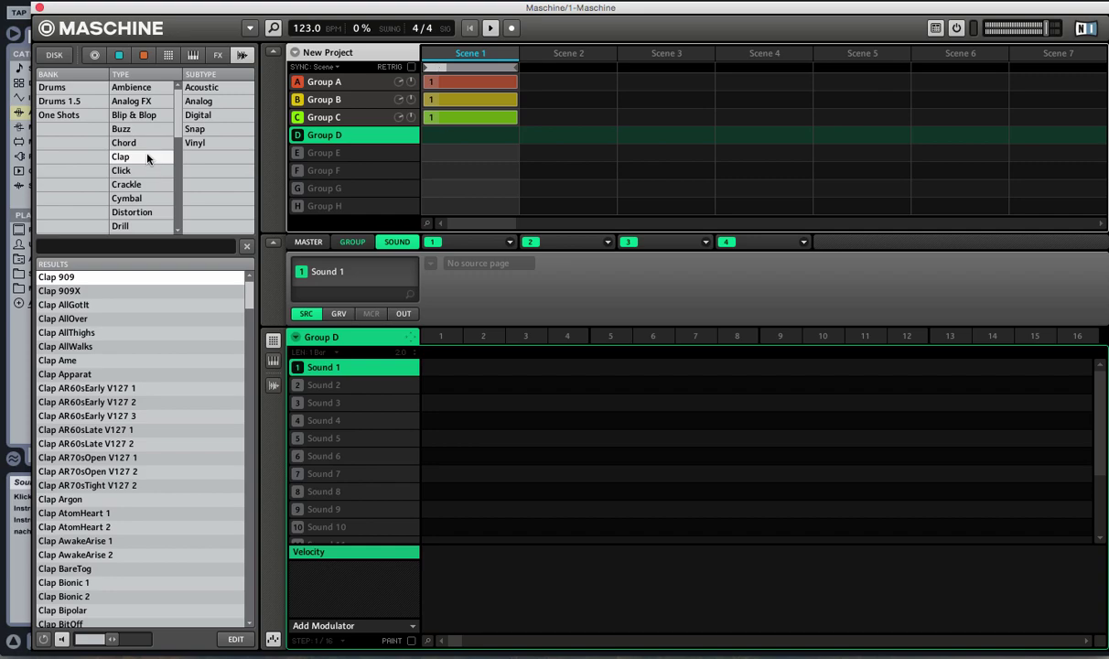
pyautogui.click(39, 9)
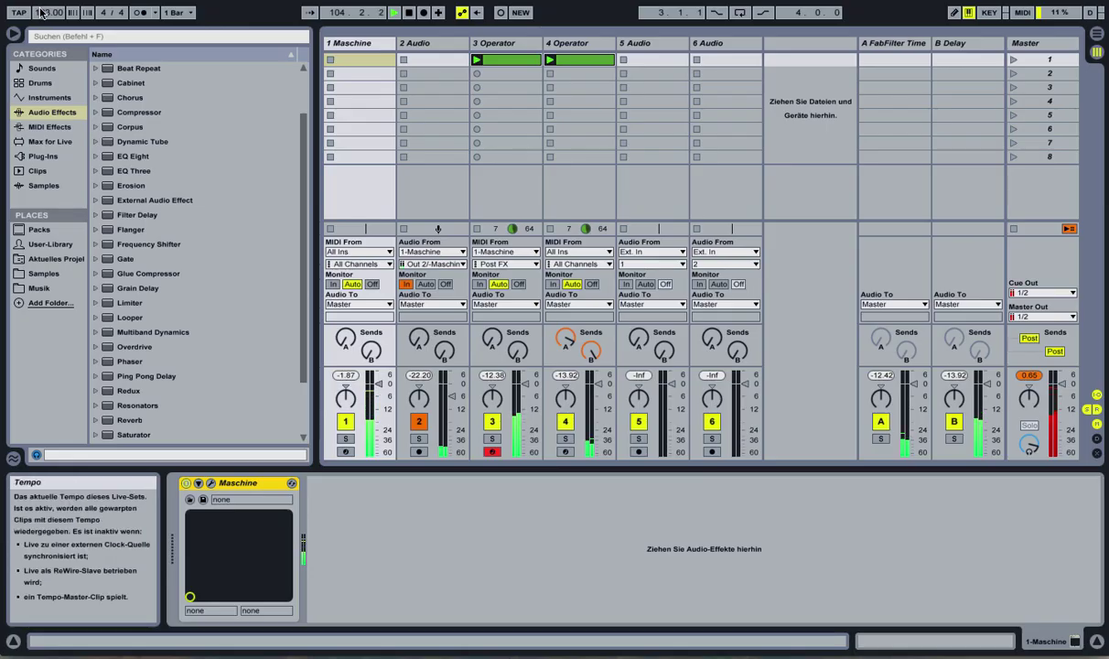
pyautogui.click(151, 101)
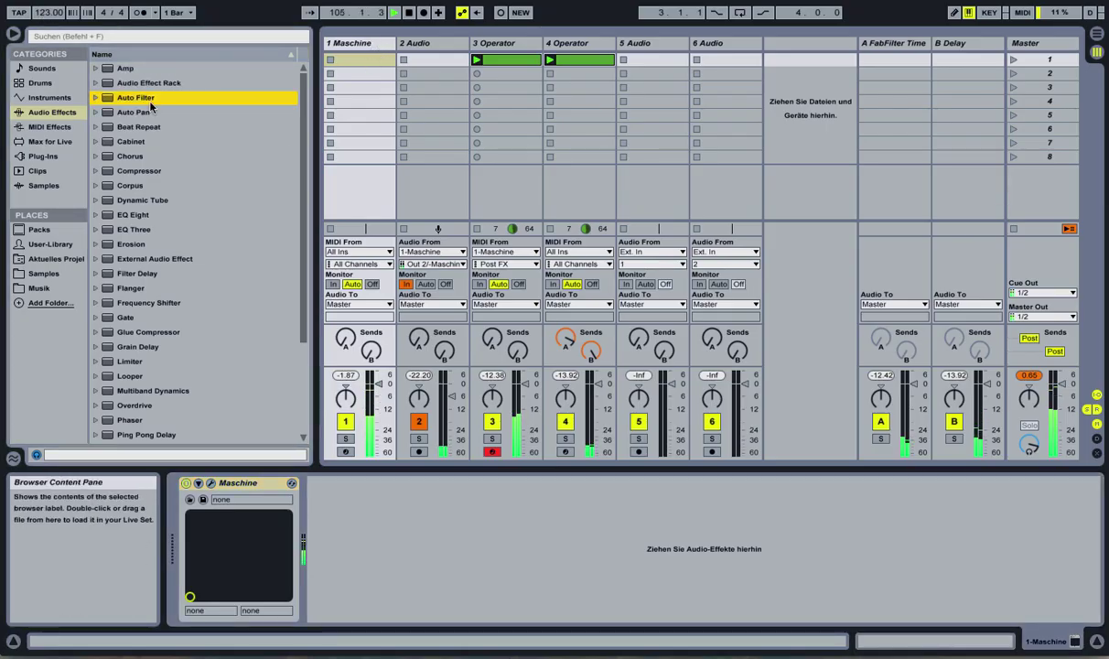
pyautogui.click(50, 97)
pyautogui.moveTo(131, 167); pyautogui.dragTo(792, 44)
# Delete the two empty audio tracks 5 and 6.
pyautogui.click(652, 44)
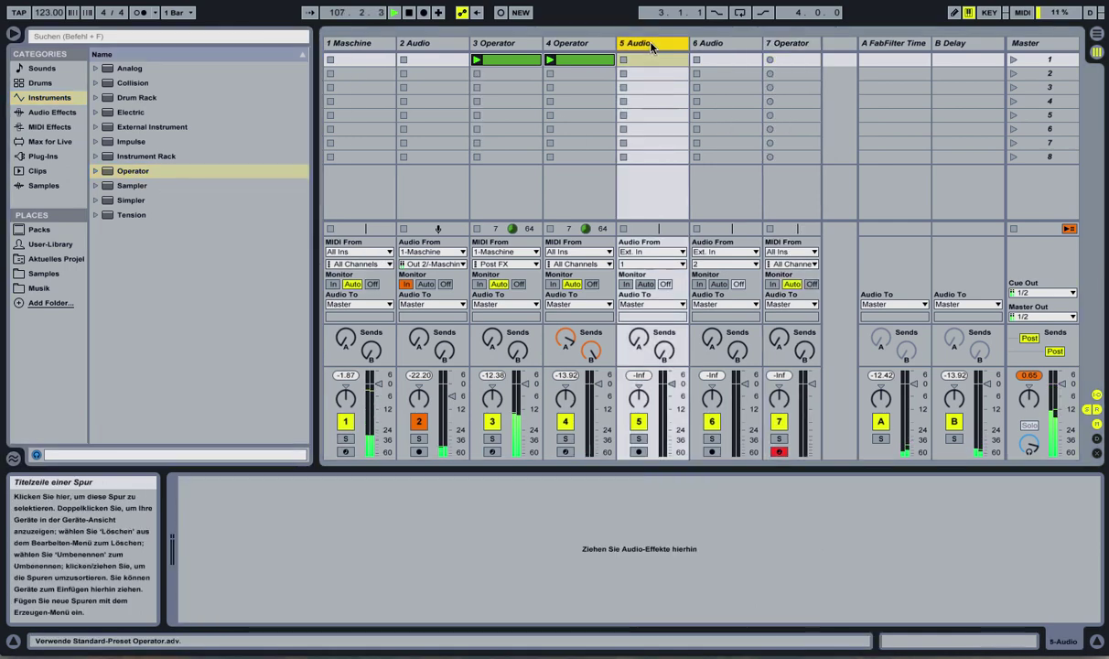
pyautogui.press('Delete')
pyautogui.press('Delete')
# Create a MIDI clip in the new Operator track's first slot and set oscillator A's envelope to 90.1 ms decay with -inf dB sustain.
pyautogui.doubleClick(645, 60)
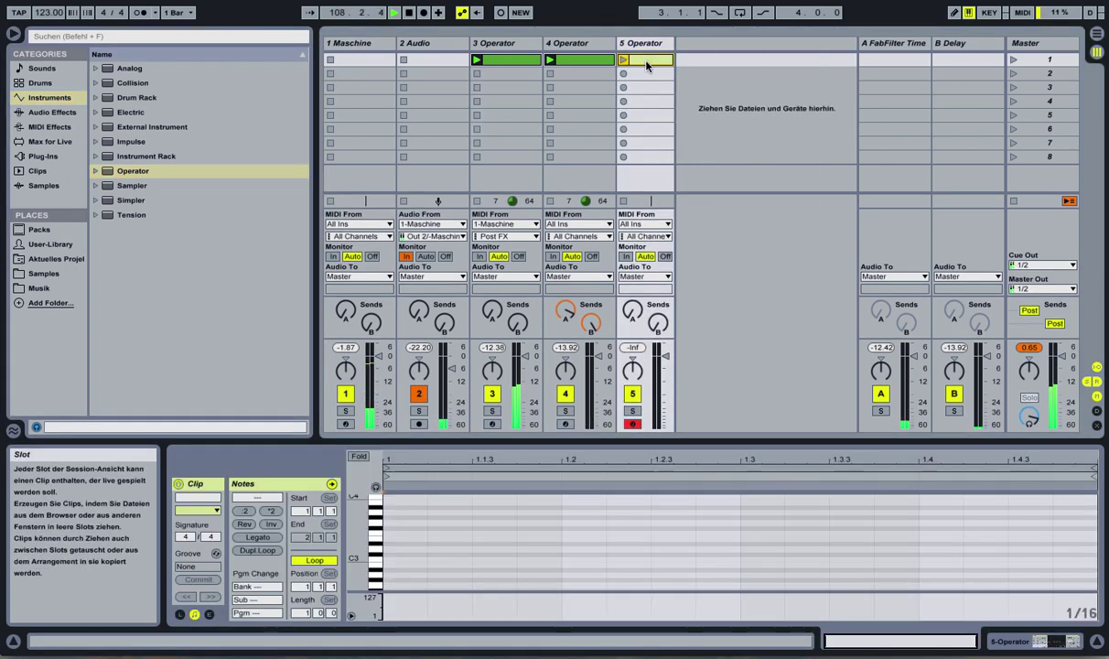
pyautogui.click(645, 43)
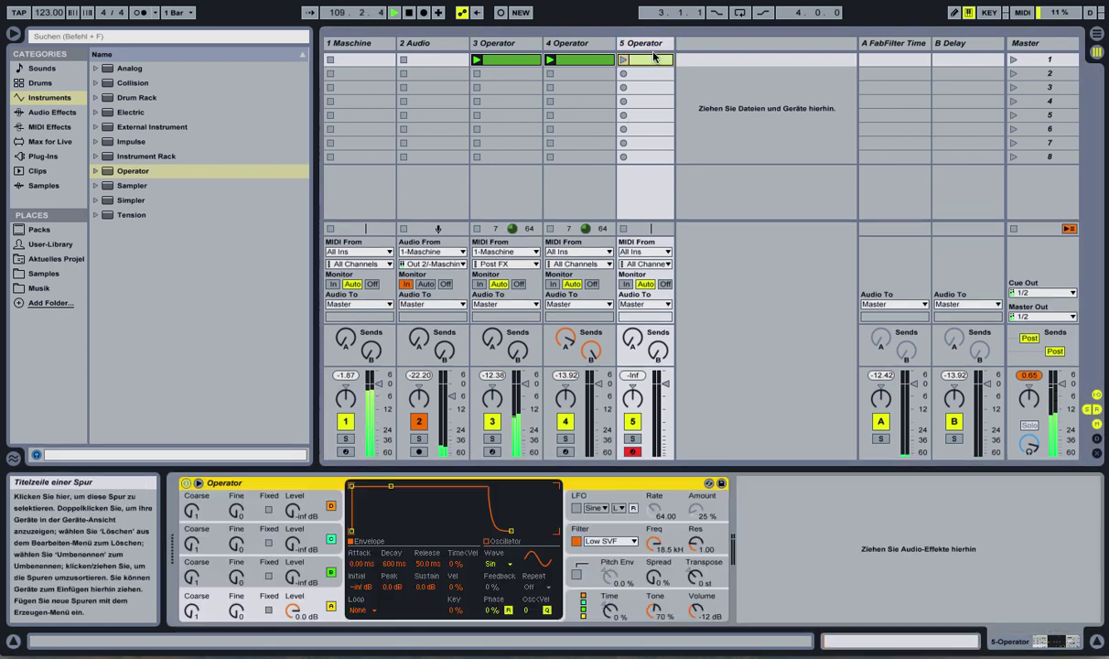
pyautogui.moveTo(390, 486); pyautogui.dragTo(379, 530)
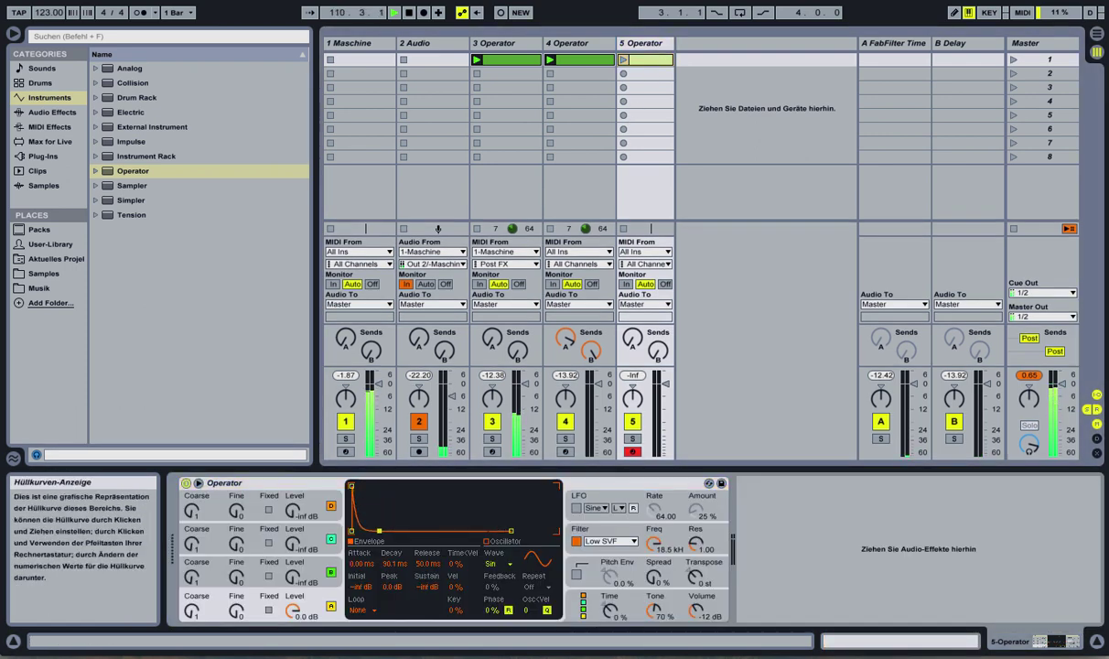
# Write G#3 notes at 1.1.1, 1.1.4 and 1.3.2, D#4 at 1.2.3 and C#3 at 1.3.4 in the new clip, and launch it.
pyautogui.click(631, 60)
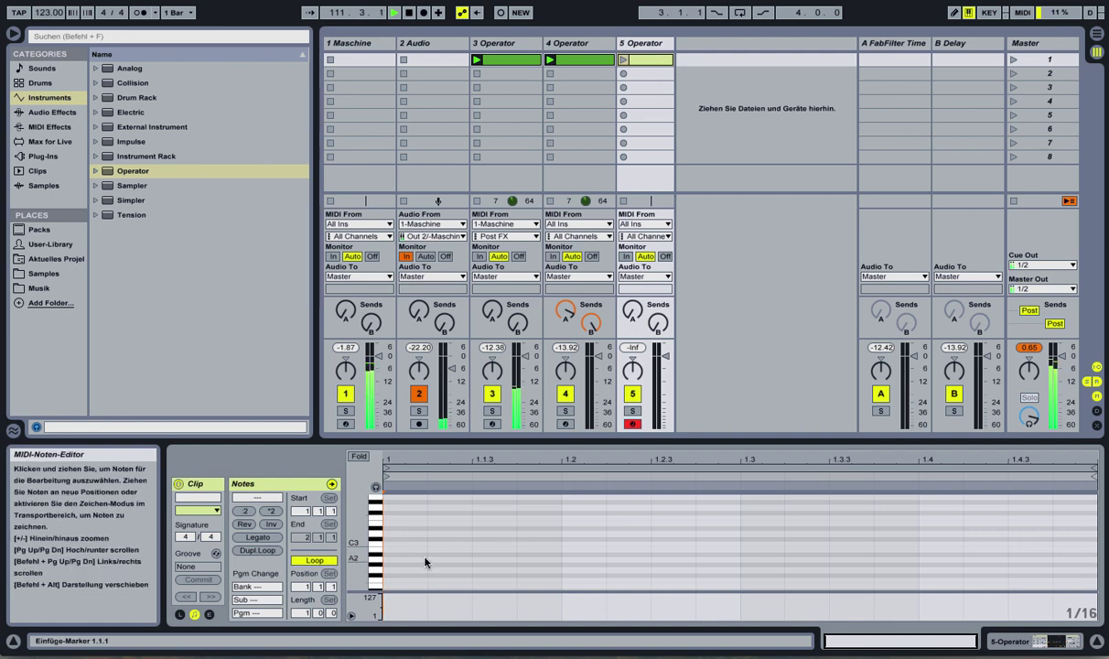
pyautogui.click(376, 505)
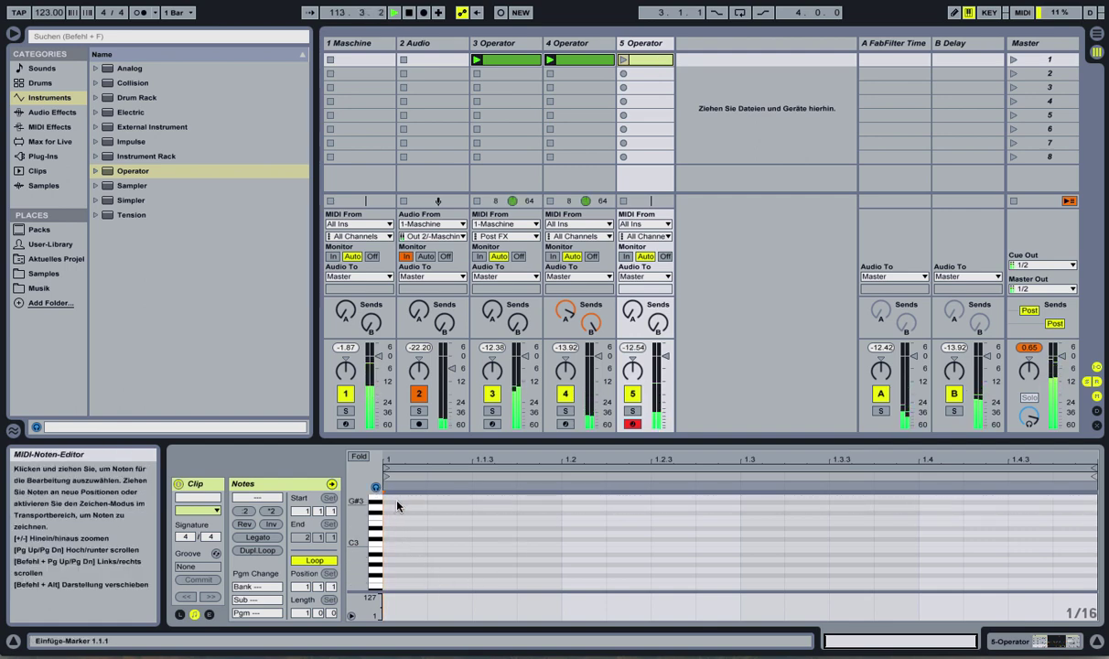
pyautogui.doubleClick(402, 501)
pyautogui.click(517, 505)
pyautogui.press('super+v')
pyautogui.scroll(2, 583, 521)
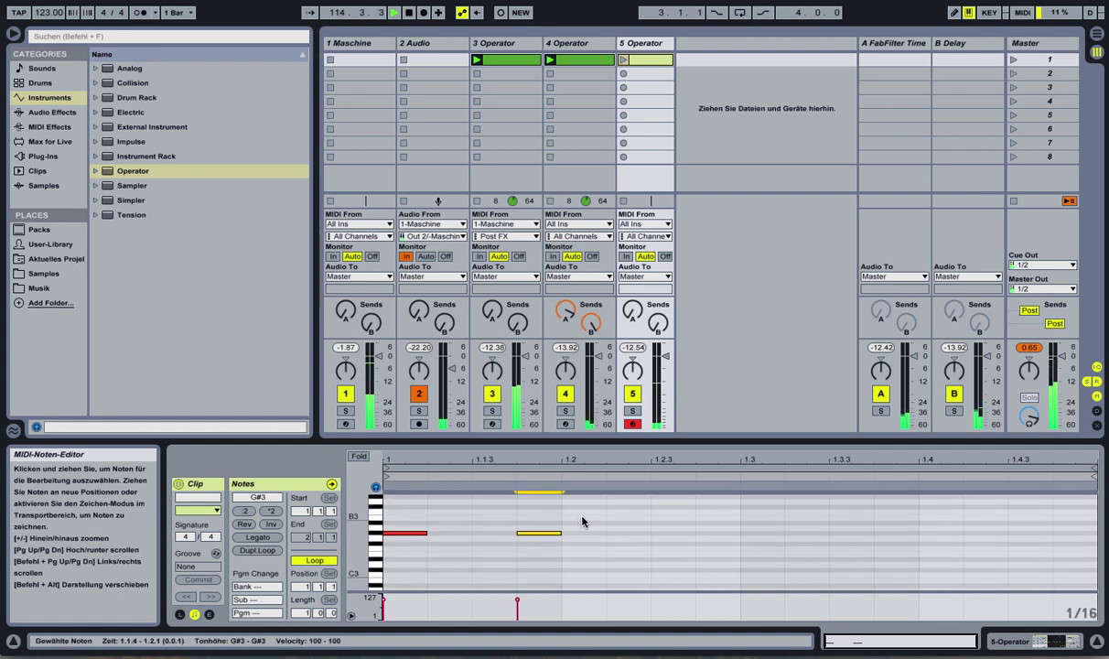
pyautogui.doubleClick(672, 495)
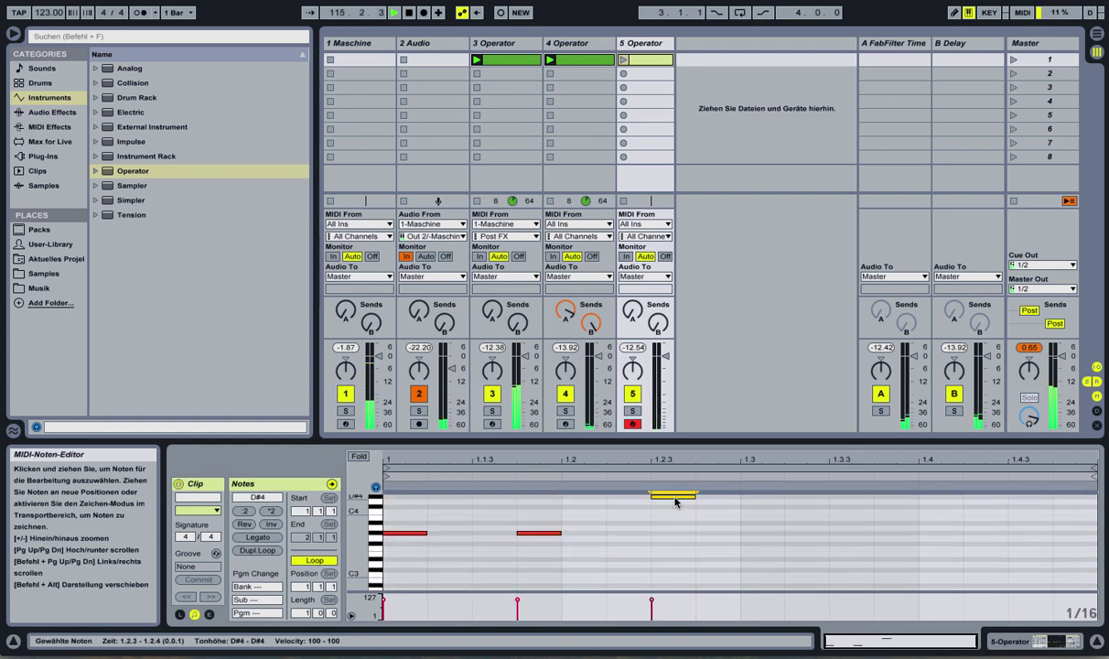
pyautogui.doubleClick(808, 534)
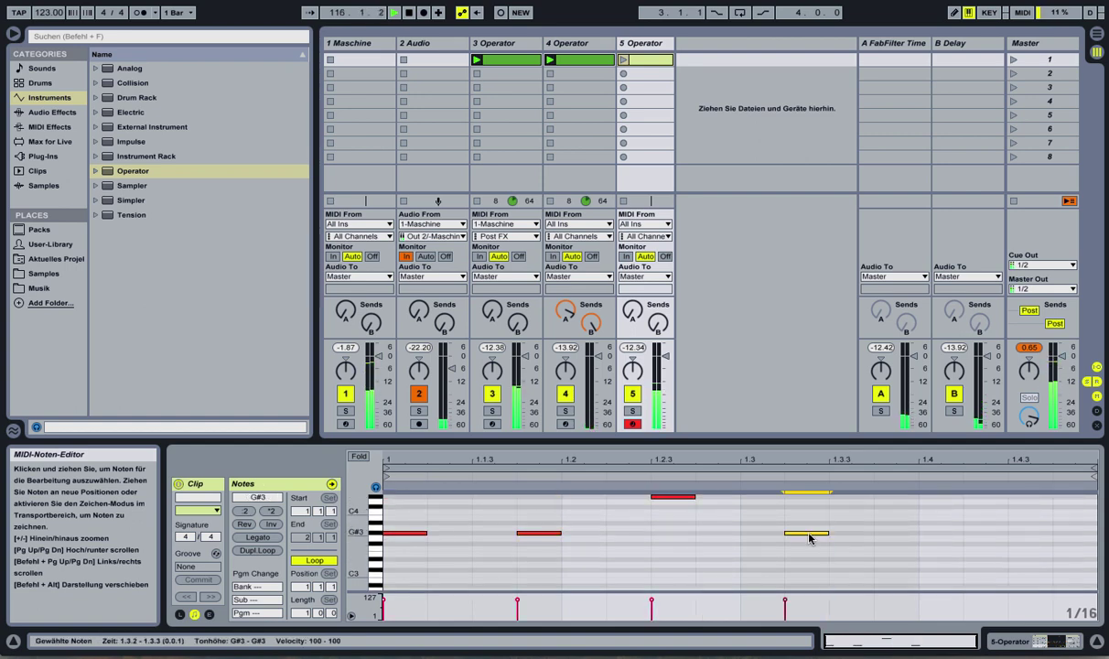
pyautogui.doubleClick(896, 569)
pyautogui.click(620, 60)
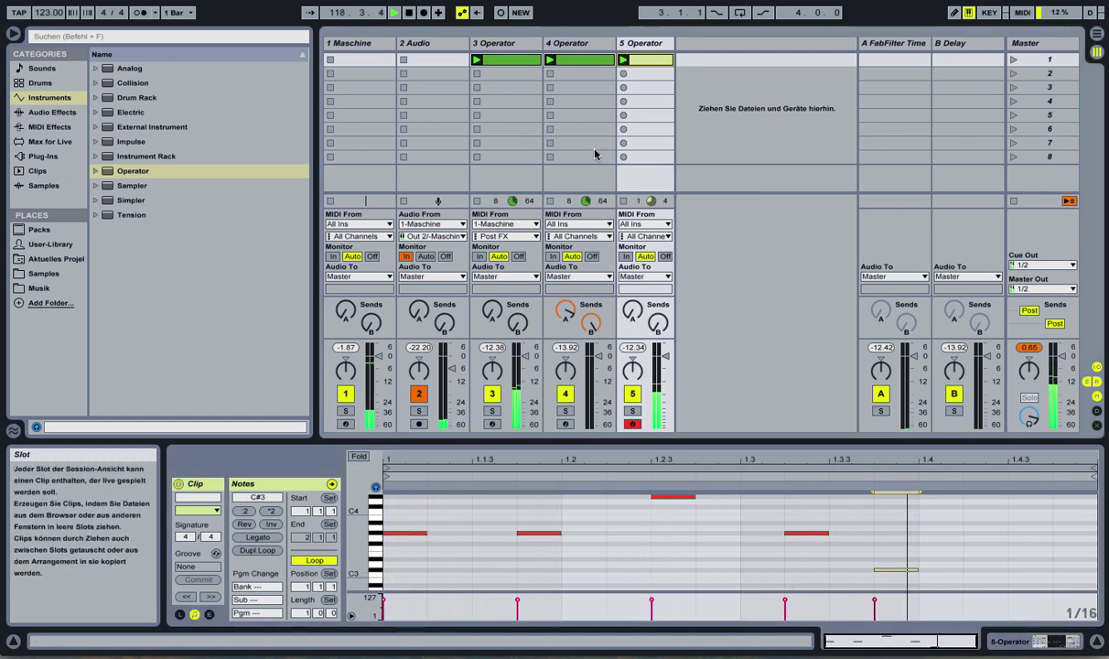
# Move the C#3 note to G#3 at 1.4.2 and finish the bar with another G#3 note at 1.4.4.
pyautogui.moveTo(901, 574); pyautogui.dragTo(947, 577)
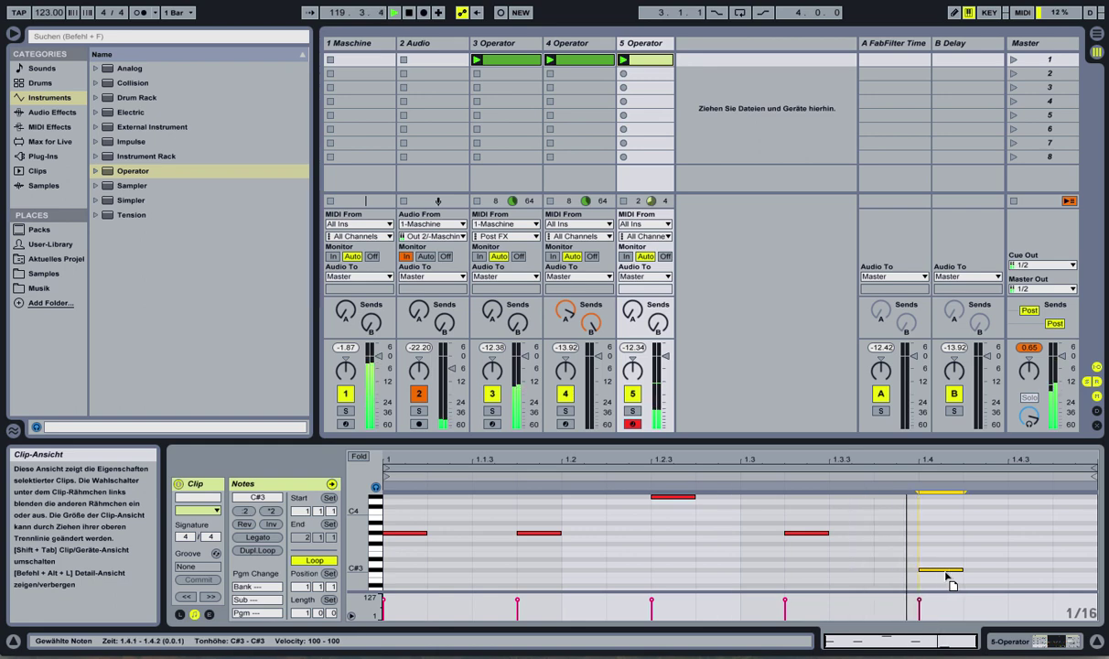
pyautogui.doubleClick(1055, 571)
pyautogui.moveTo(938, 571); pyautogui.dragTo(988, 563)
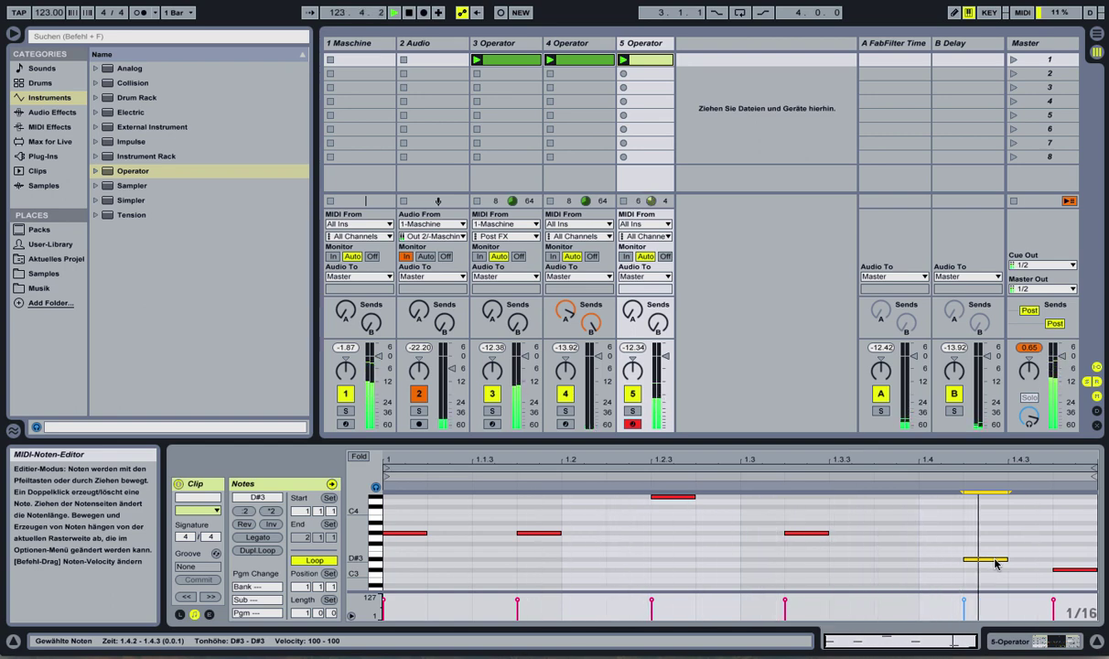
pyautogui.moveTo(997, 561)
pyautogui.mouseDown()
pyautogui.moveTo(1036, 571)
pyautogui.moveTo(1033, 545)
pyautogui.moveTo(992, 543)
pyautogui.mouseUp()
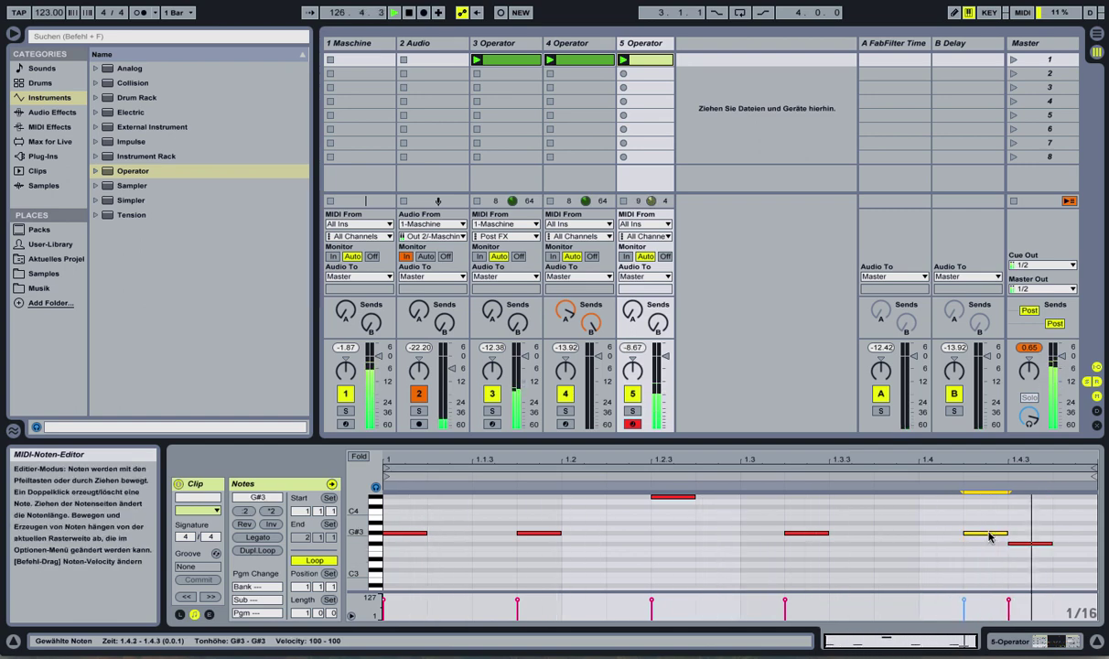
pyautogui.doubleClick(1023, 545)
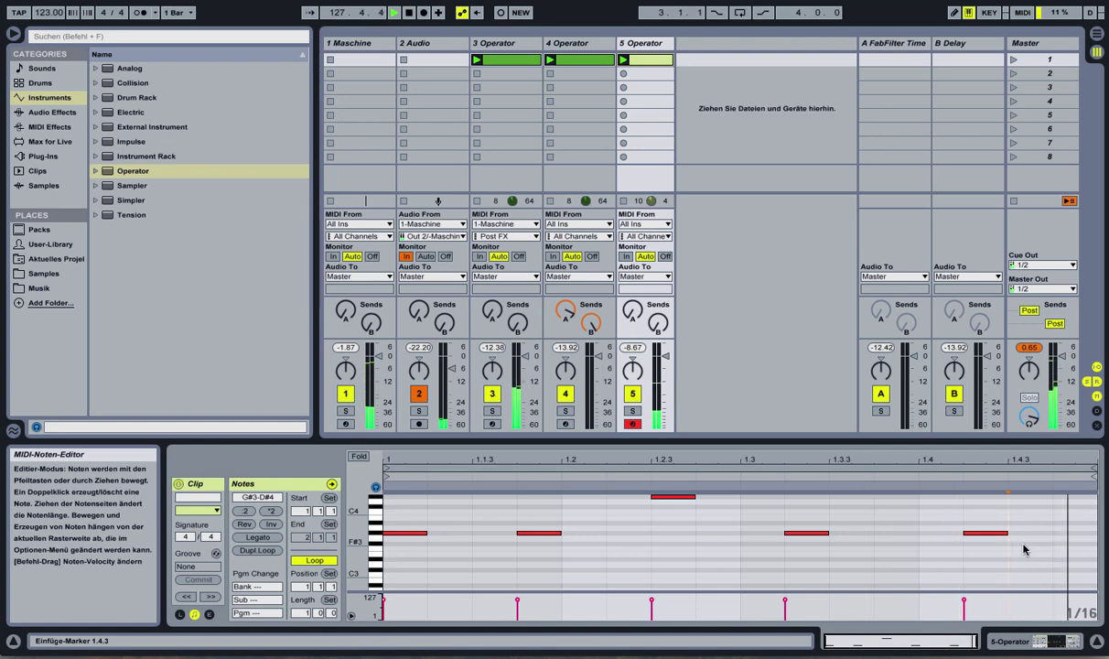
pyautogui.doubleClick(1070, 532)
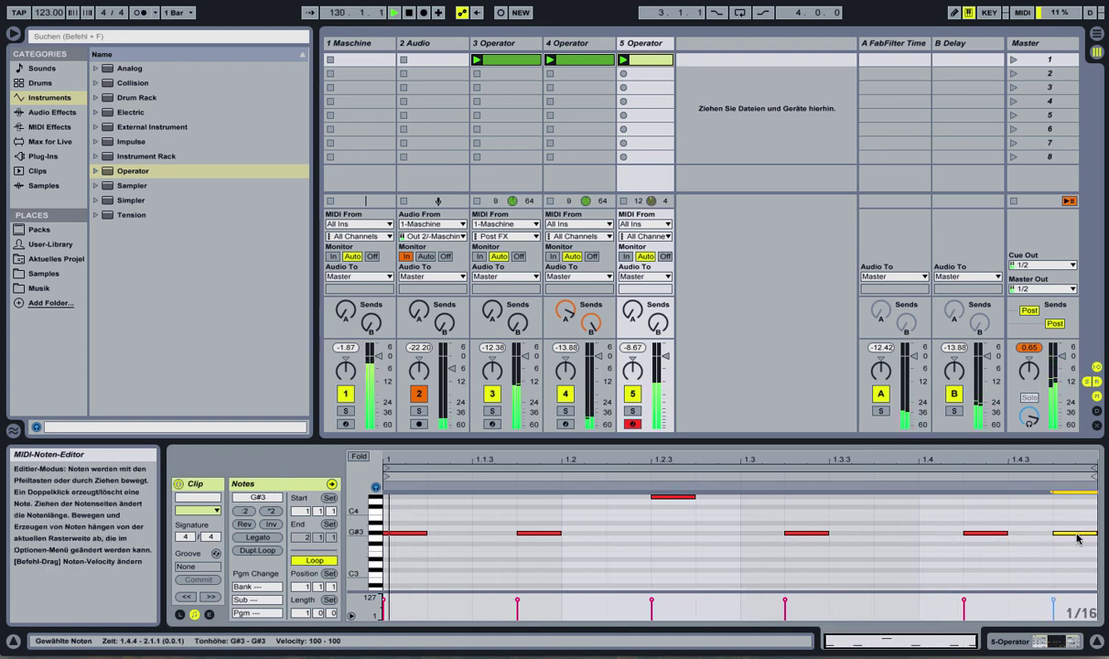
pyautogui.click(1083, 528)
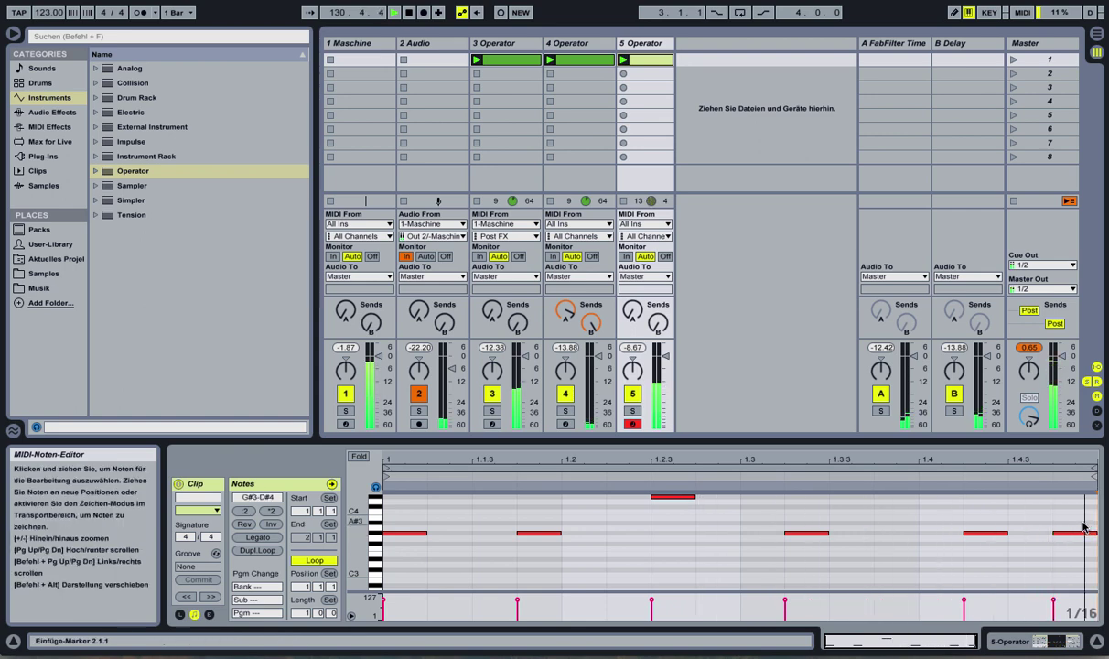
pyautogui.moveTo(1084, 529); pyautogui.dragTo(380, 540)
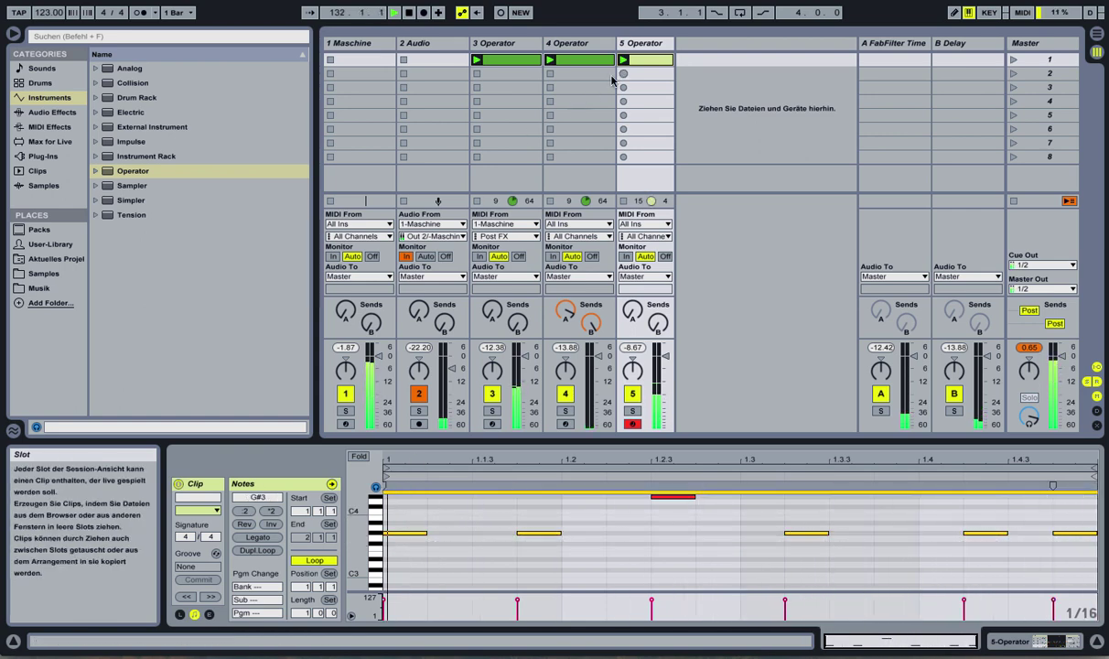
# Set Operator's oscillator B to coarse 0.5, level -18 dB and a 25.0 ms decay, and set the spread to 66 %.
pyautogui.doubleClick(614, 46)
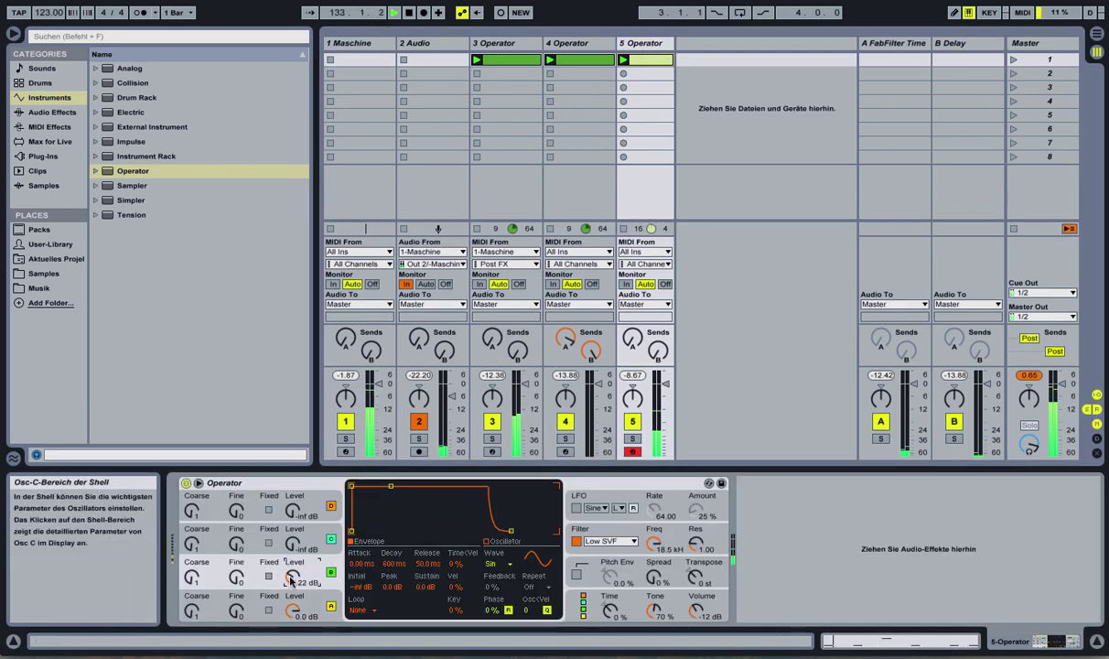
pyautogui.moveTo(510, 530); pyautogui.dragTo(286, 562)
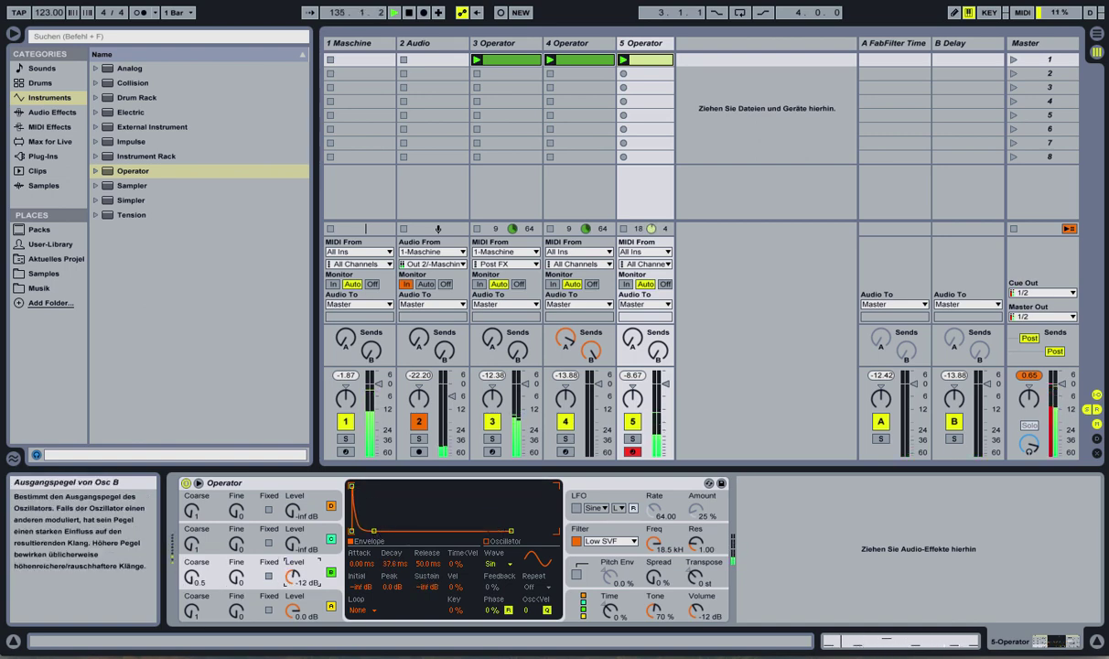
pyautogui.moveTo(374, 530); pyautogui.dragTo(387, 530)
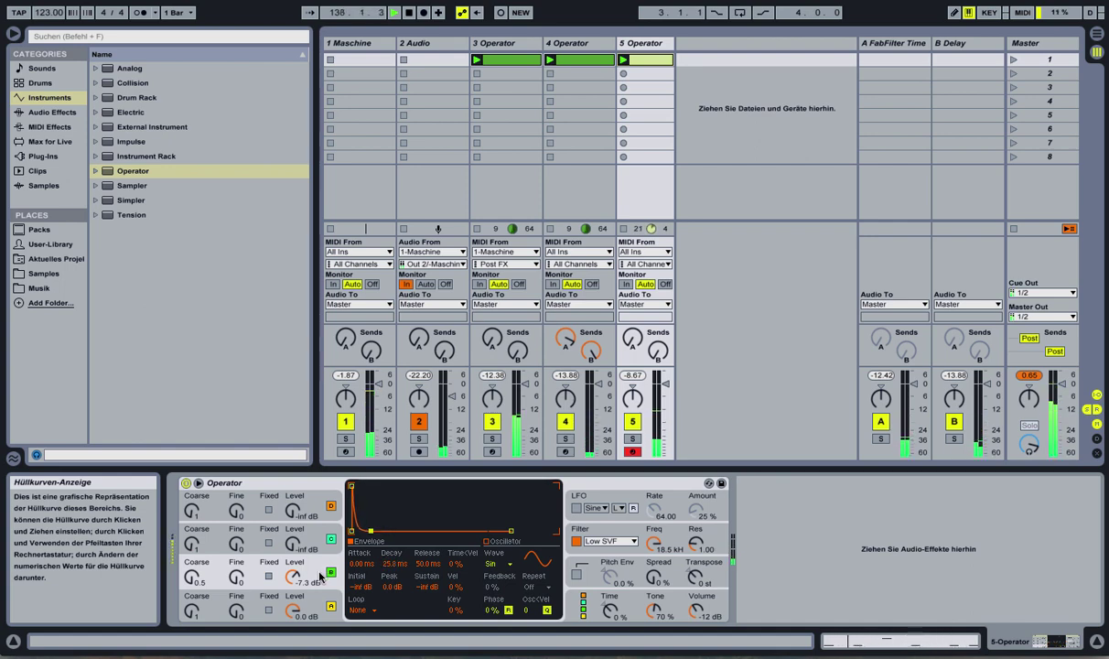
pyautogui.moveTo(320, 574); pyautogui.dragTo(320, 590)
pyautogui.moveTo(653, 576); pyautogui.dragTo(654, 558)
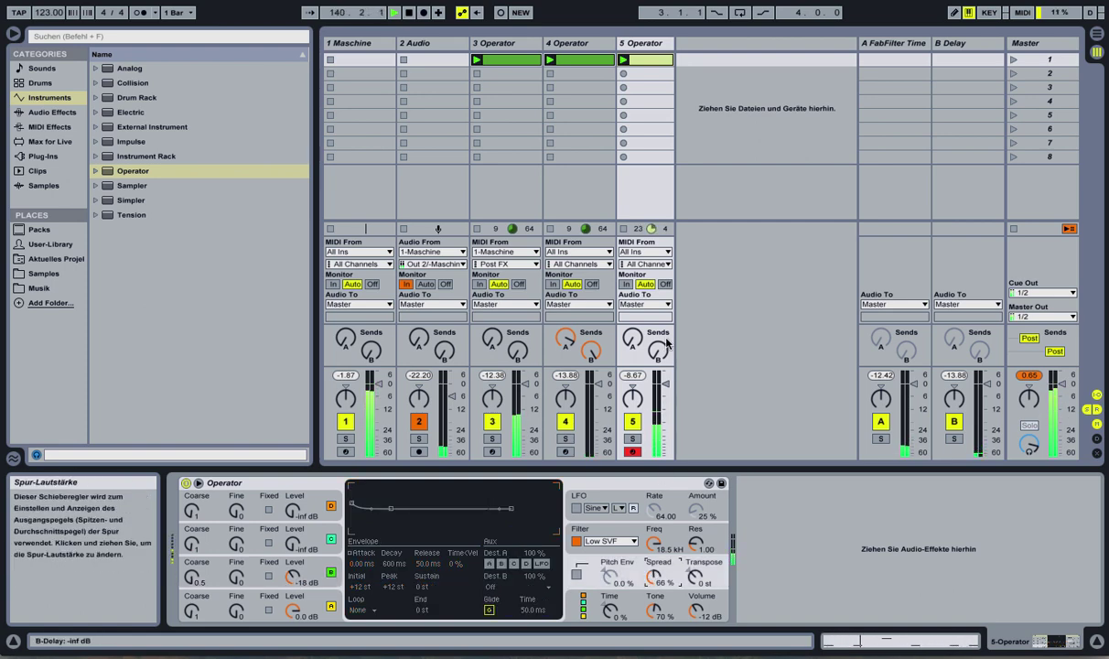
# Try sending the new Operator track to return A and to B Delay at -3.8 dB.
pyautogui.moveTo(632, 336); pyautogui.dragTo(632, 320)
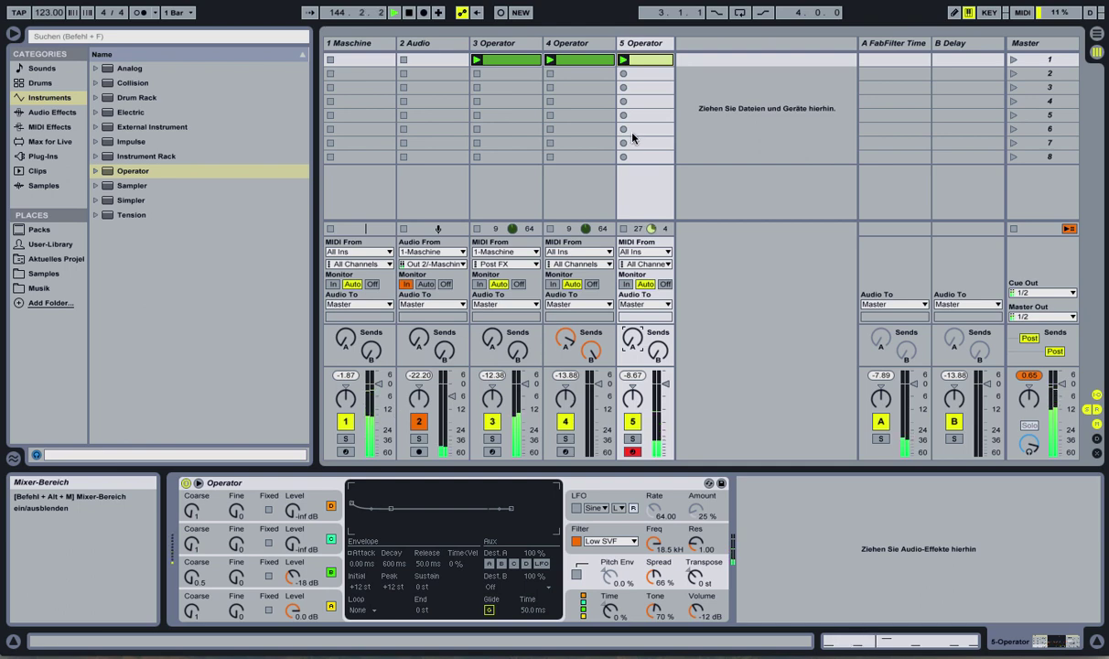
pyautogui.click(658, 349)
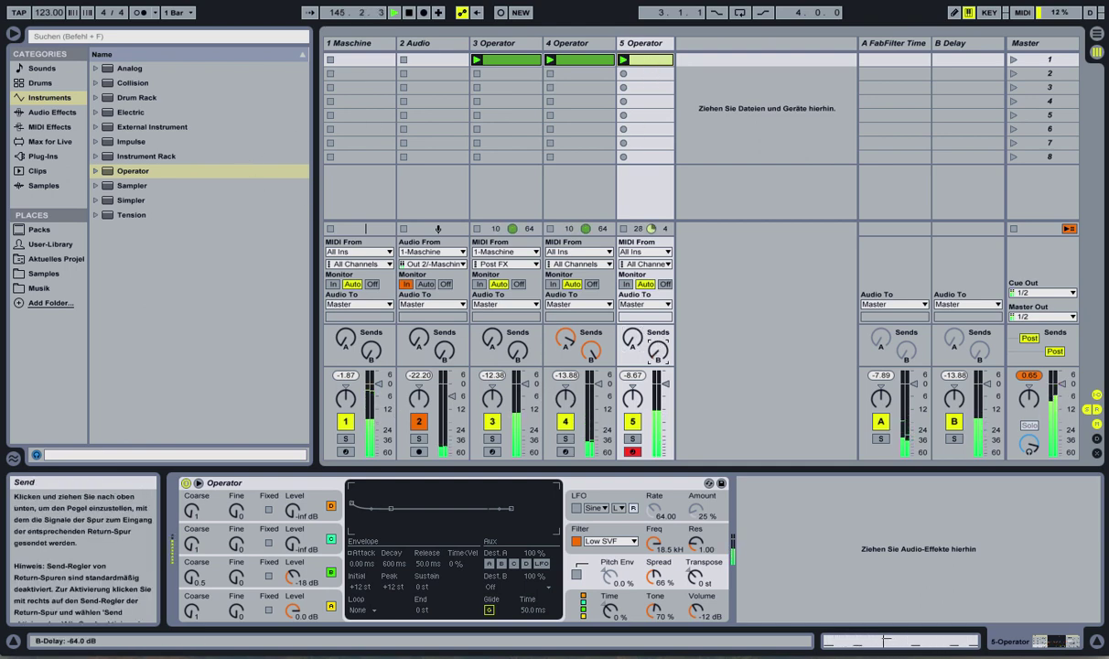
pyautogui.moveTo(658, 350); pyautogui.dragTo(658, 274)
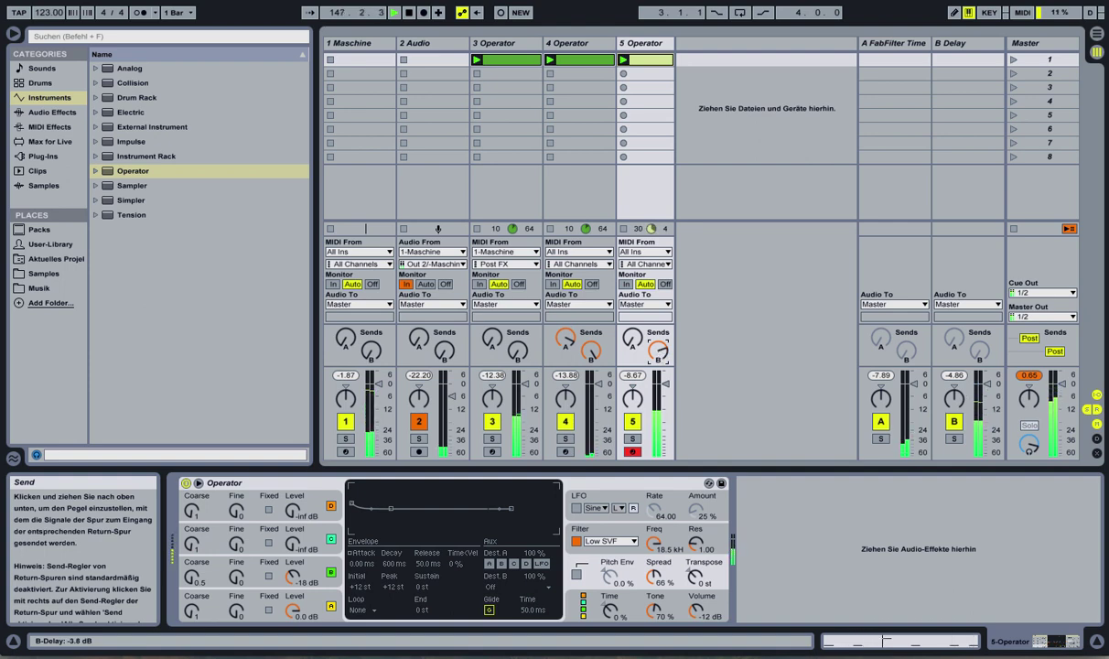
# Add the Simple Delay audio effect after Operator on track 5.
pyautogui.click(42, 155)
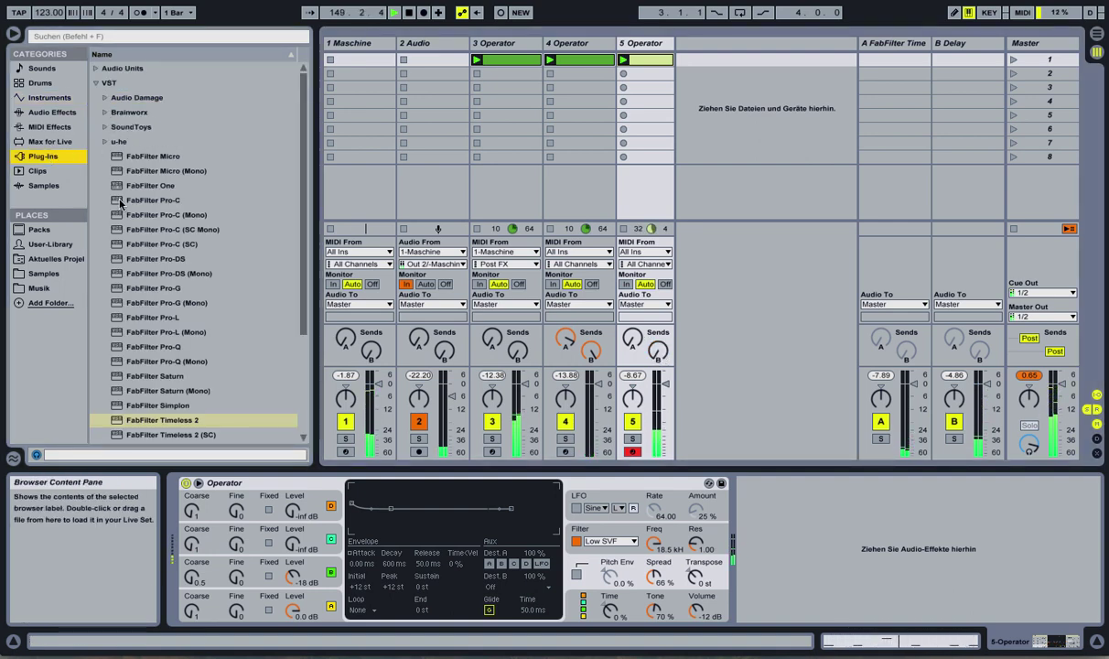
pyautogui.click(42, 97)
pyautogui.click(52, 111)
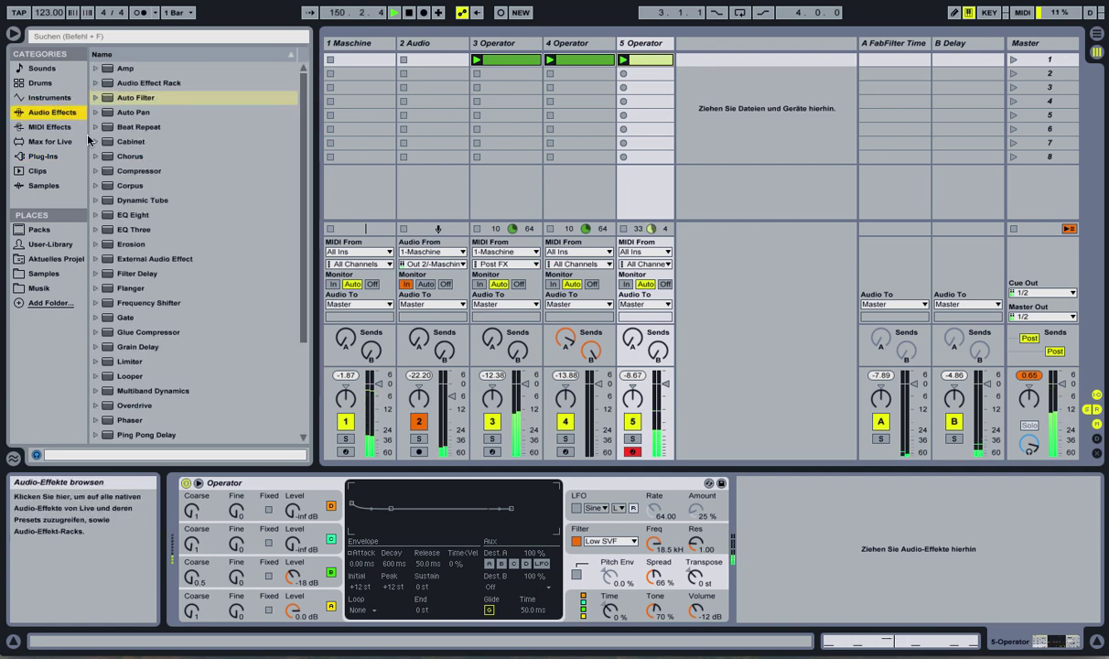
pyautogui.scroll(-3, 175, 358)
pyautogui.doubleClick(155, 378)
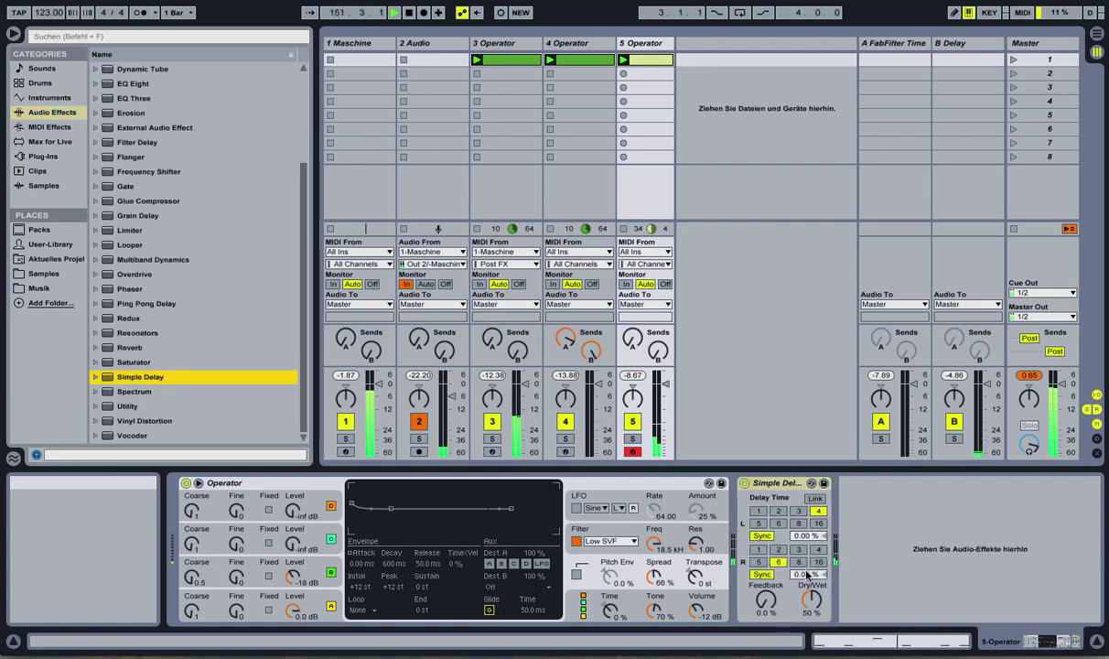
# Set Simple Delay to 2 sixteenths on both channels, offsets of -0.21 % left and 0.10 % right, and 62 % feedback.
pyautogui.click(778, 511)
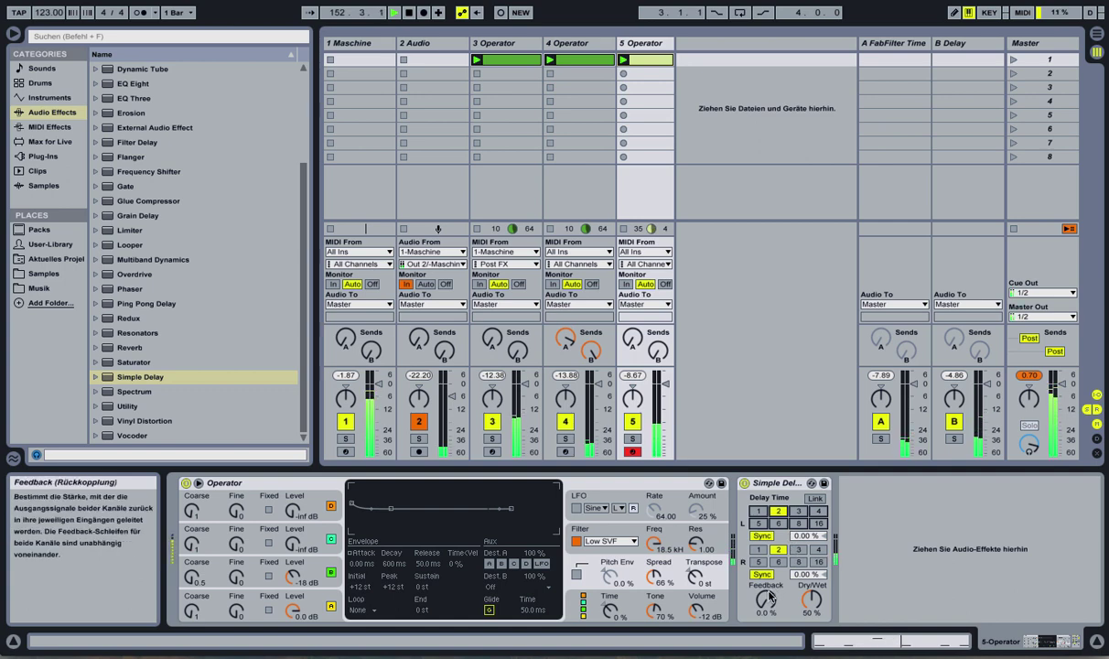
pyautogui.moveTo(766, 600); pyautogui.dragTo(751, 583)
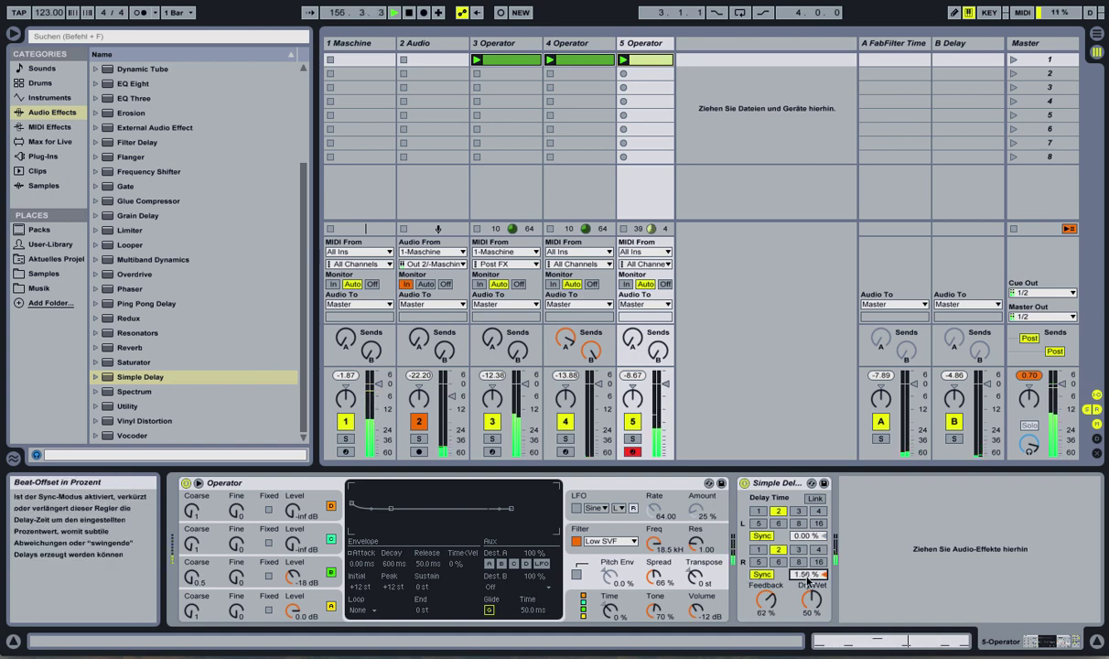
pyautogui.moveTo(806, 534); pyautogui.dragTo(810, 539)
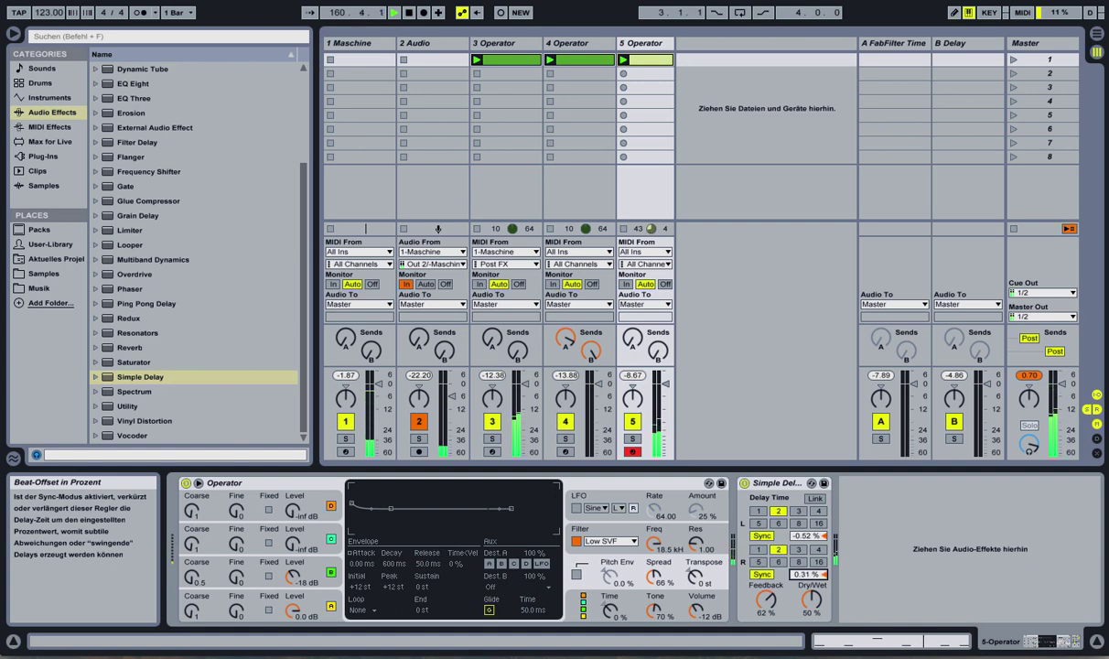
pyautogui.moveTo(810, 573); pyautogui.dragTo(810, 580)
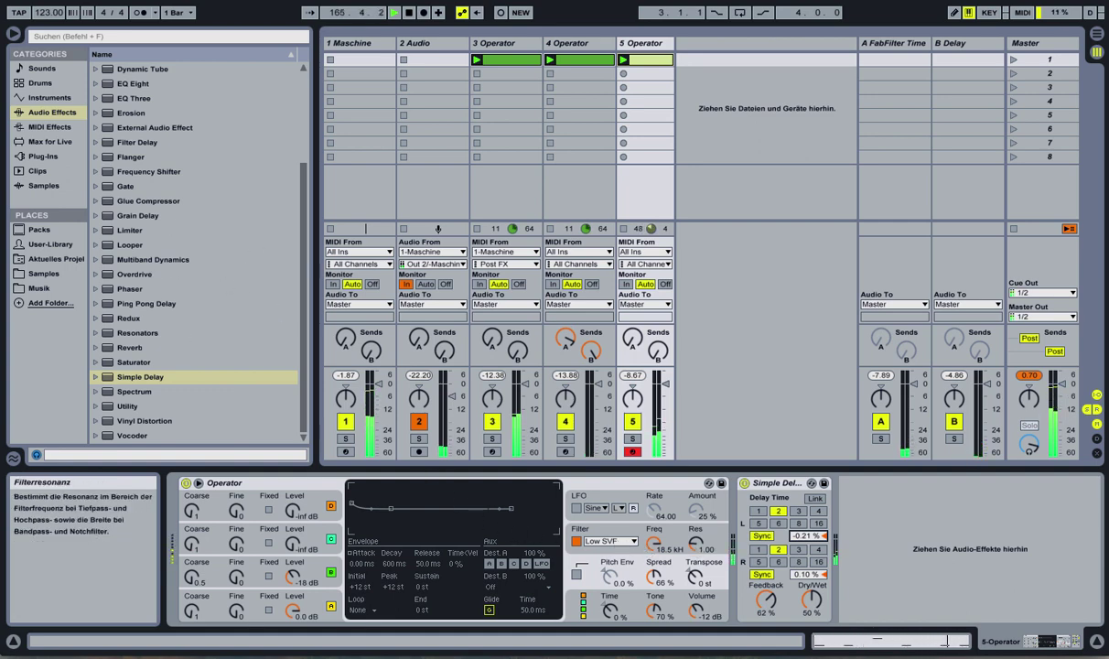
# Set the filter resonance of track 5's Operator to 10.0, with the filter frequency at 18.5 kHz.
pyautogui.click(659, 514)
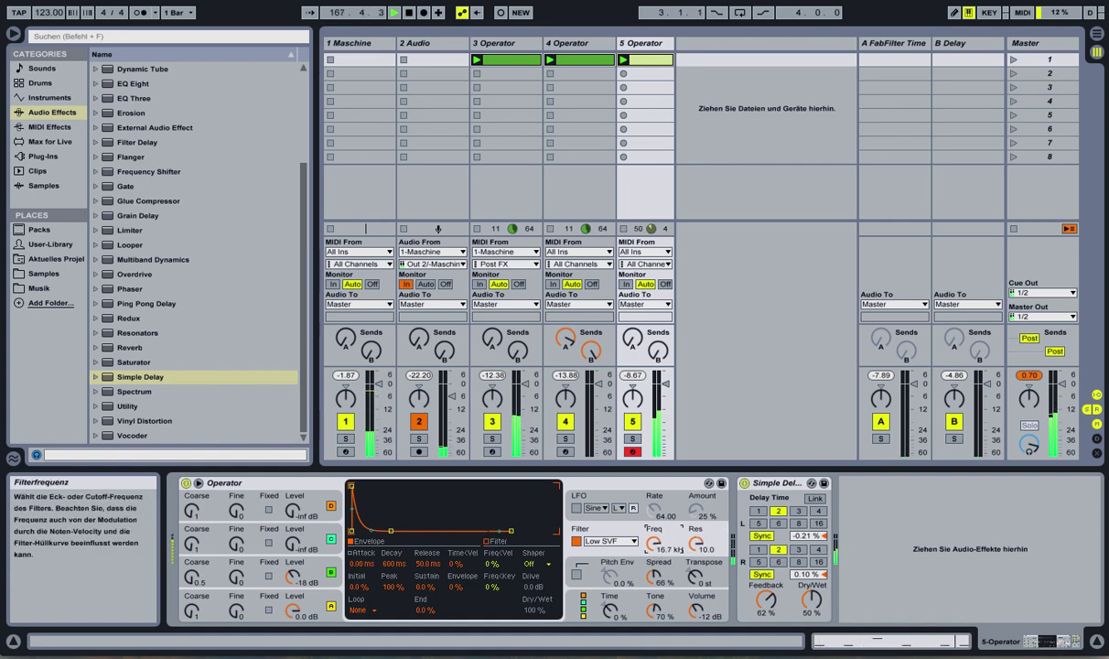
pyautogui.moveTo(653, 529); pyautogui.dragTo(653, 522)
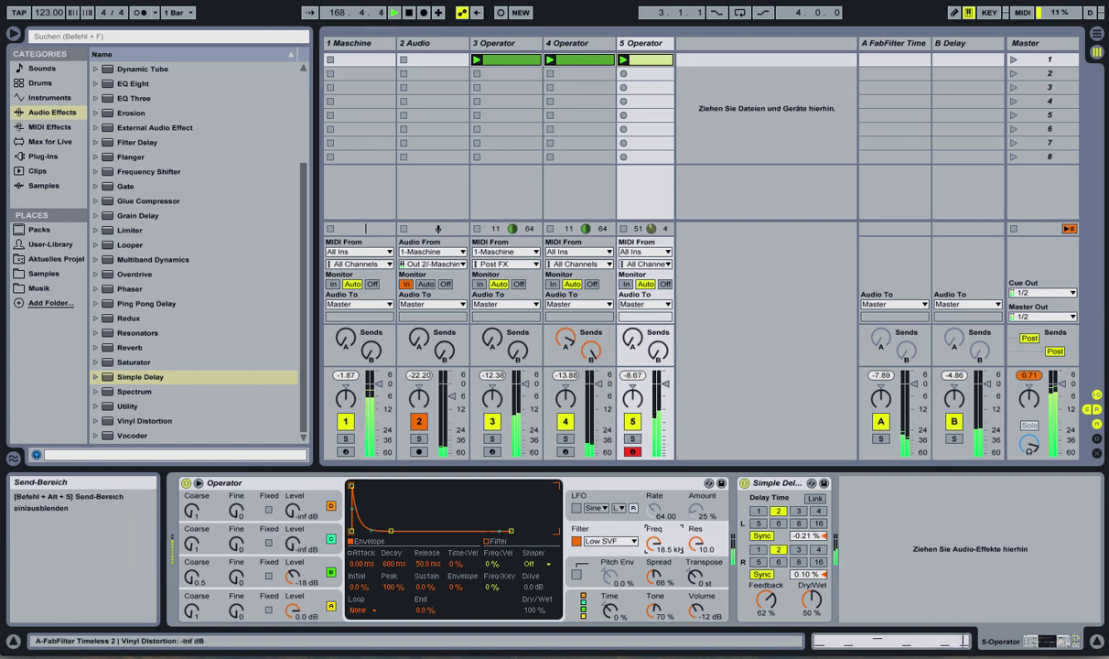
# Try sweeping Operator's filter frequency down while raising track 5's send to return A.
pyautogui.click(631, 339)
pyautogui.moveTo(657, 555); pyautogui.dragTo(657, 595)
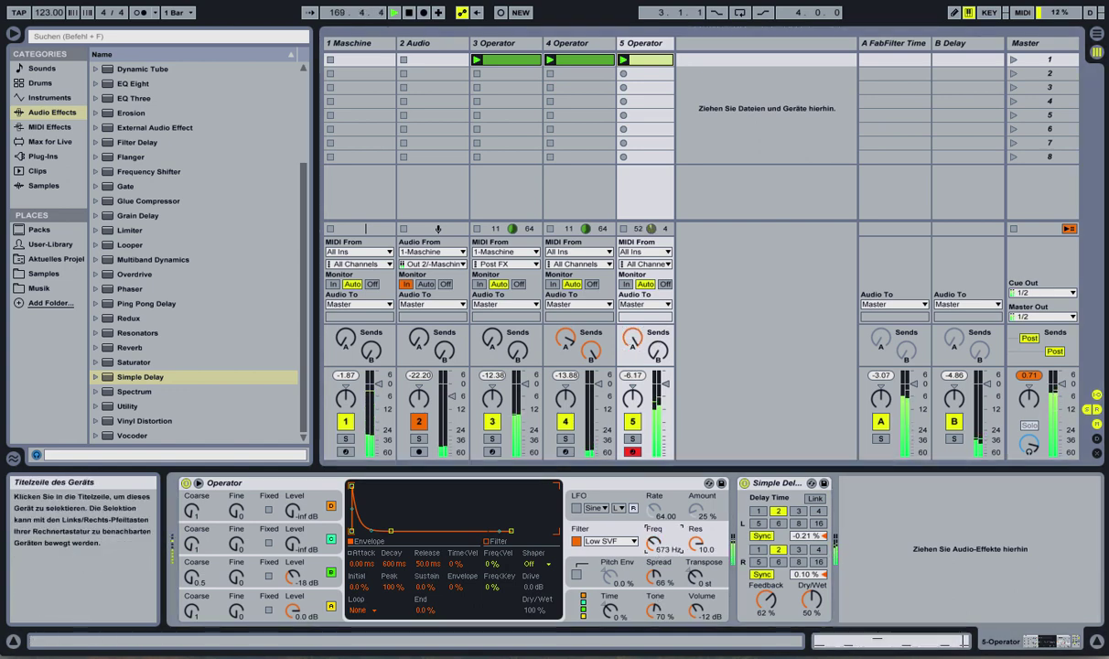
pyautogui.hotkey('ctrl', 'z')
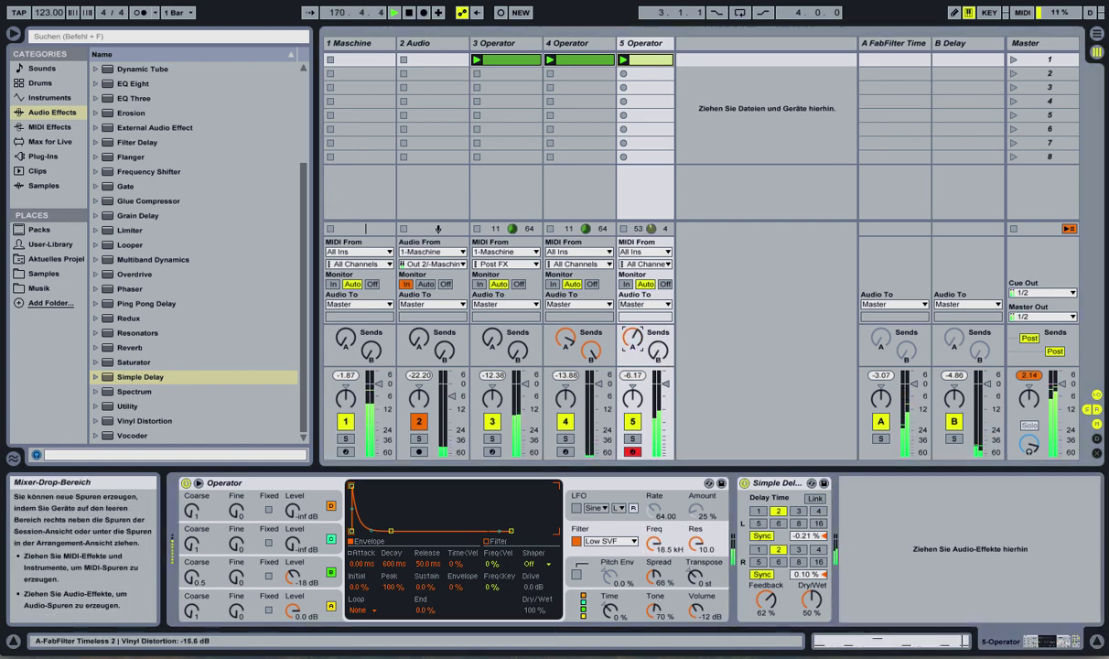
pyautogui.moveTo(653, 545); pyautogui.dragTo(653, 577)
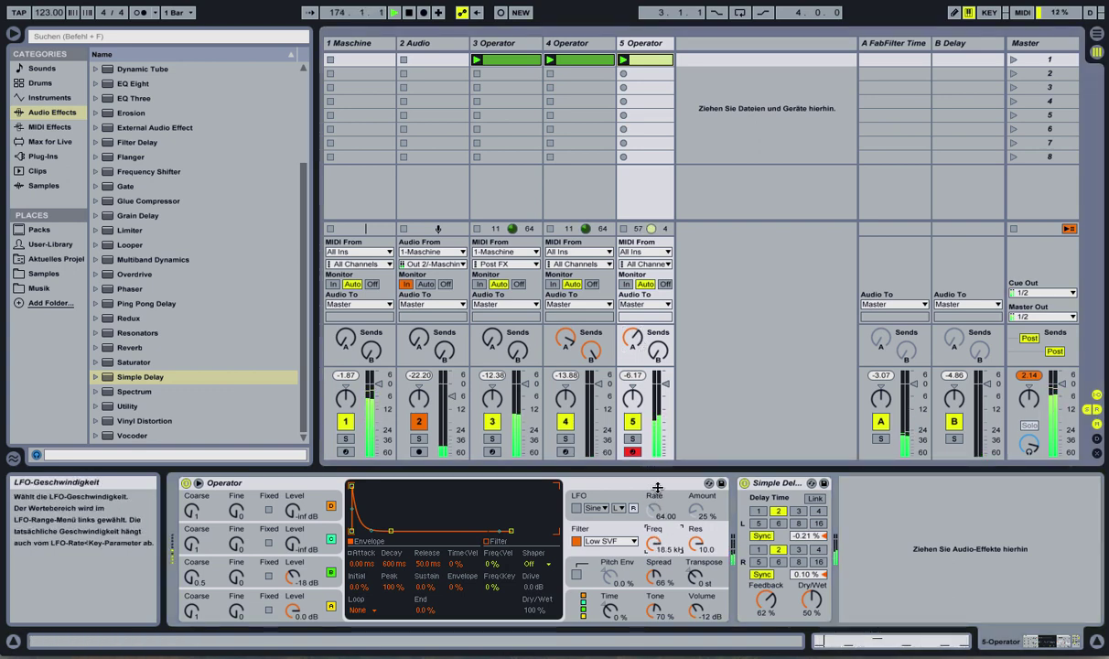
pyautogui.click(658, 351)
pyautogui.click(633, 337)
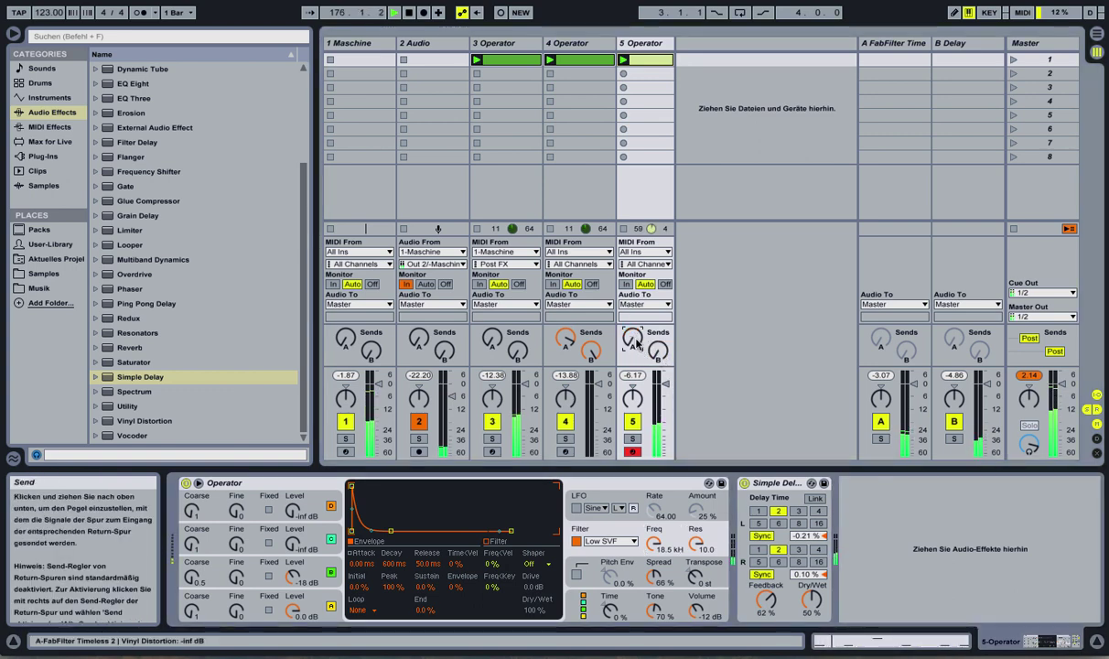
pyautogui.moveTo(653, 544); pyautogui.dragTo(653, 553)
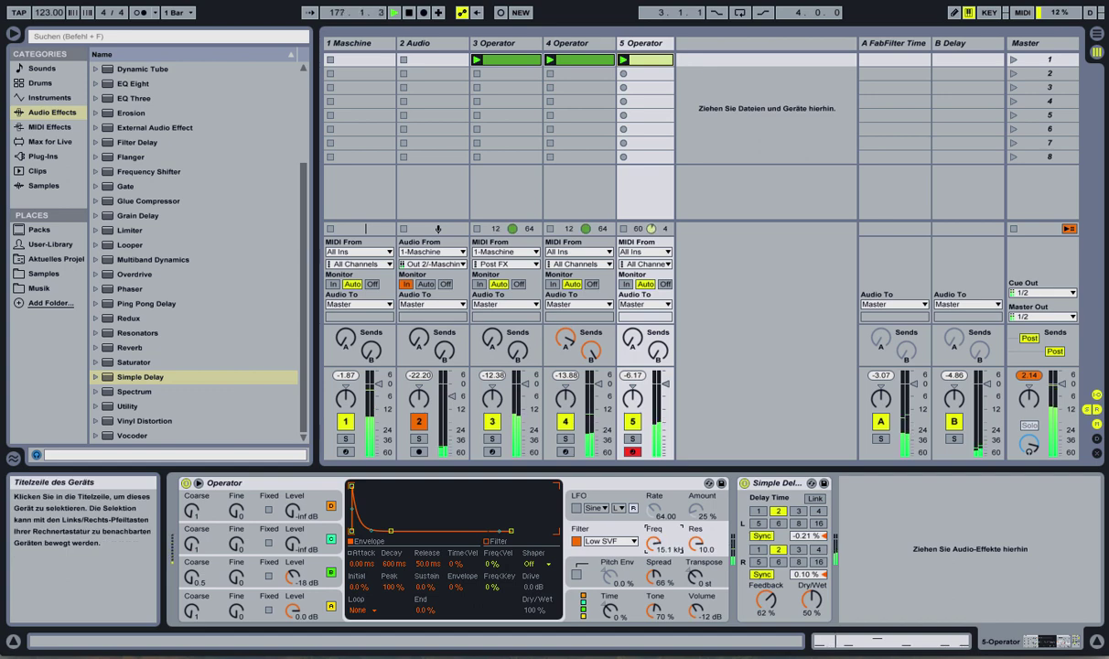
pyautogui.click(632, 338)
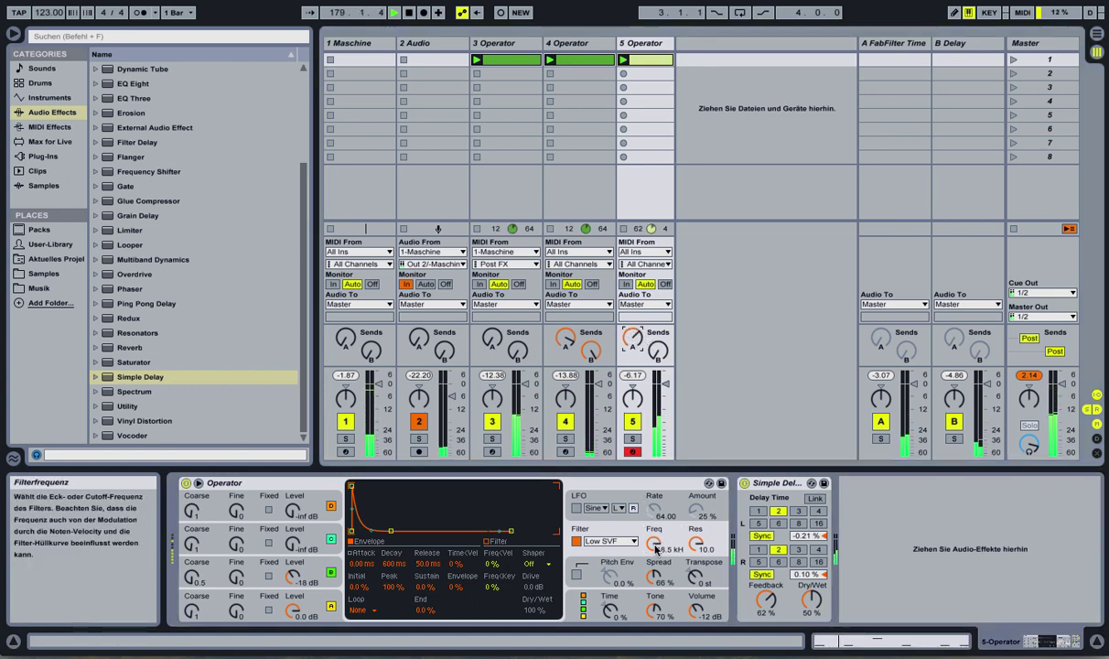
pyautogui.moveTo(654, 543); pyautogui.dragTo(653, 567)
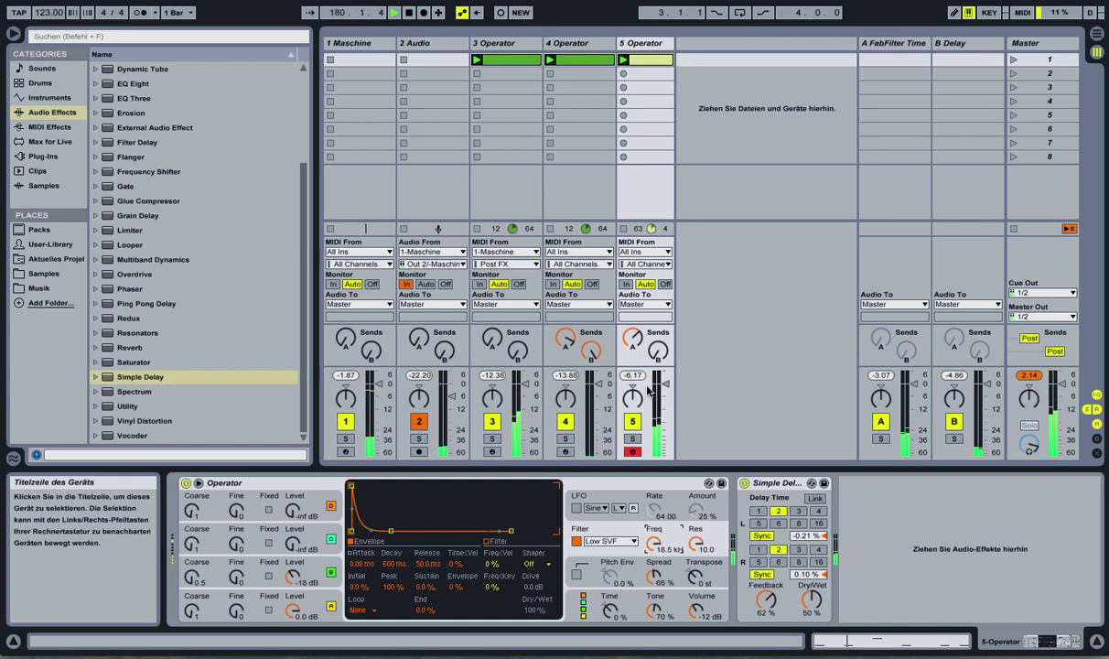
# MIDI-map track 5's send A to CC 16 and Operator's filter frequency to CC 12.
pyautogui.click(1022, 12)
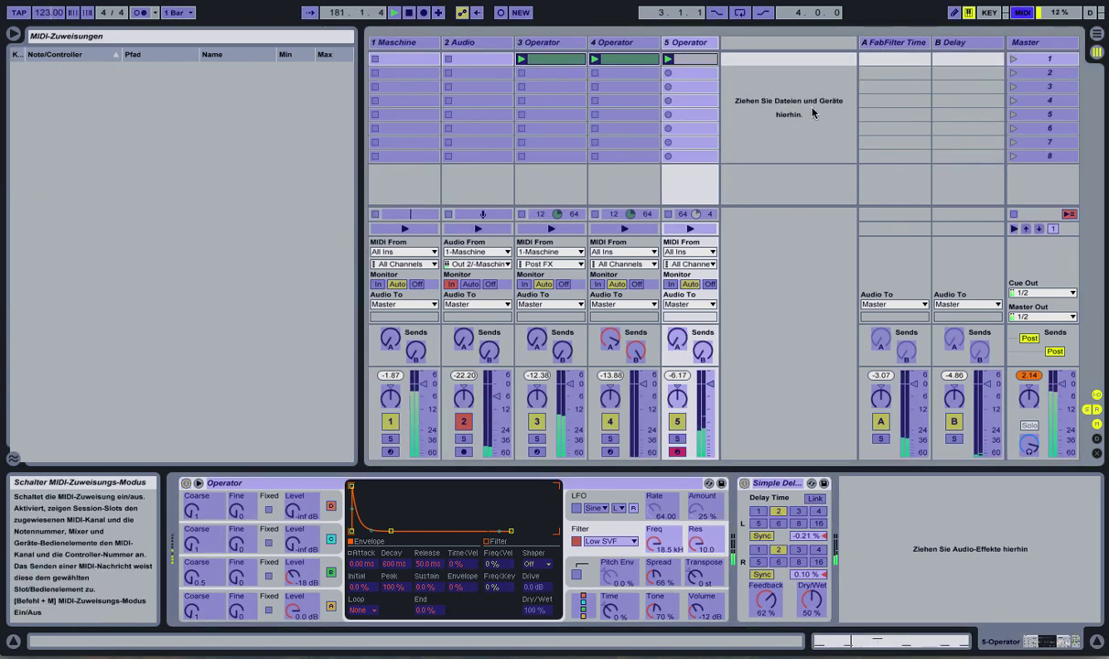
pyautogui.click(678, 338)
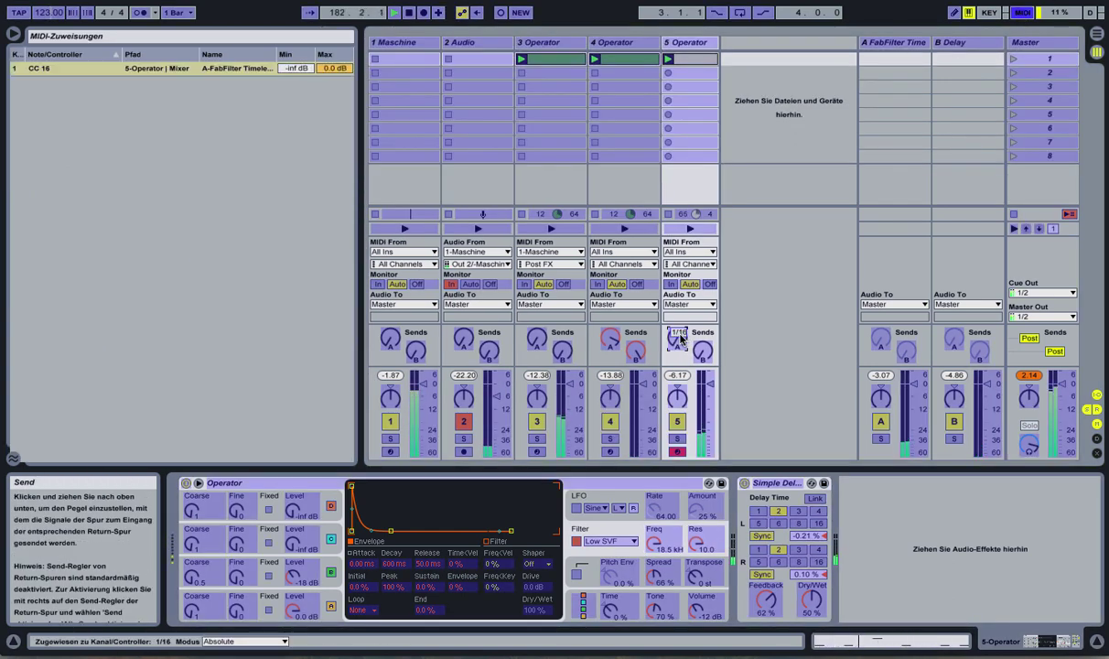
pyautogui.click(656, 542)
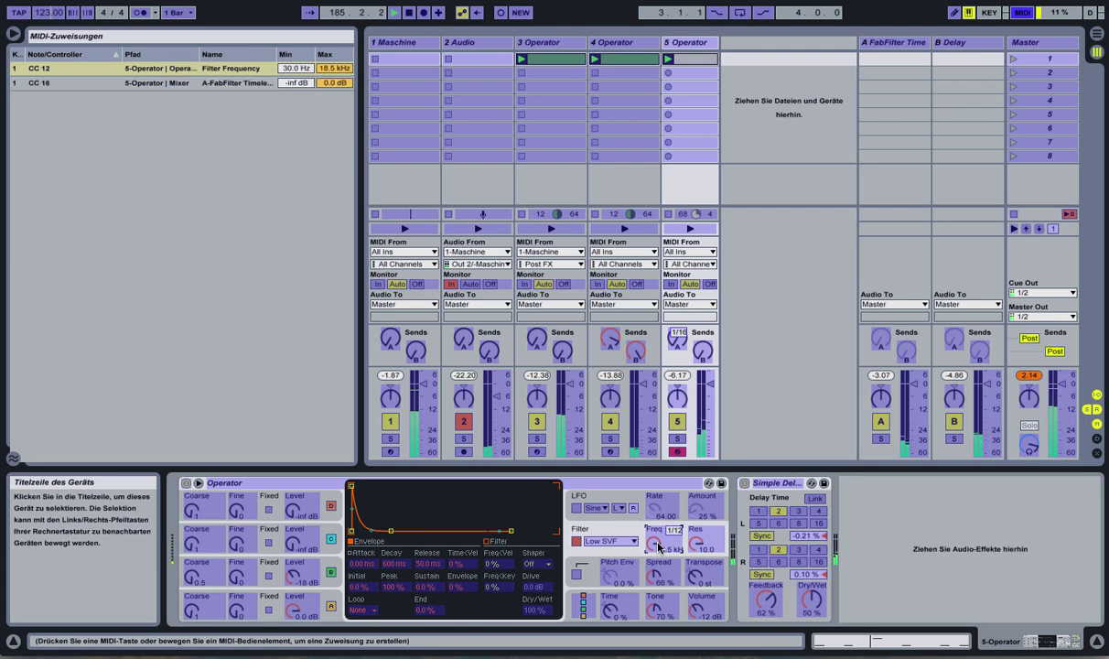
pyautogui.click(1022, 12)
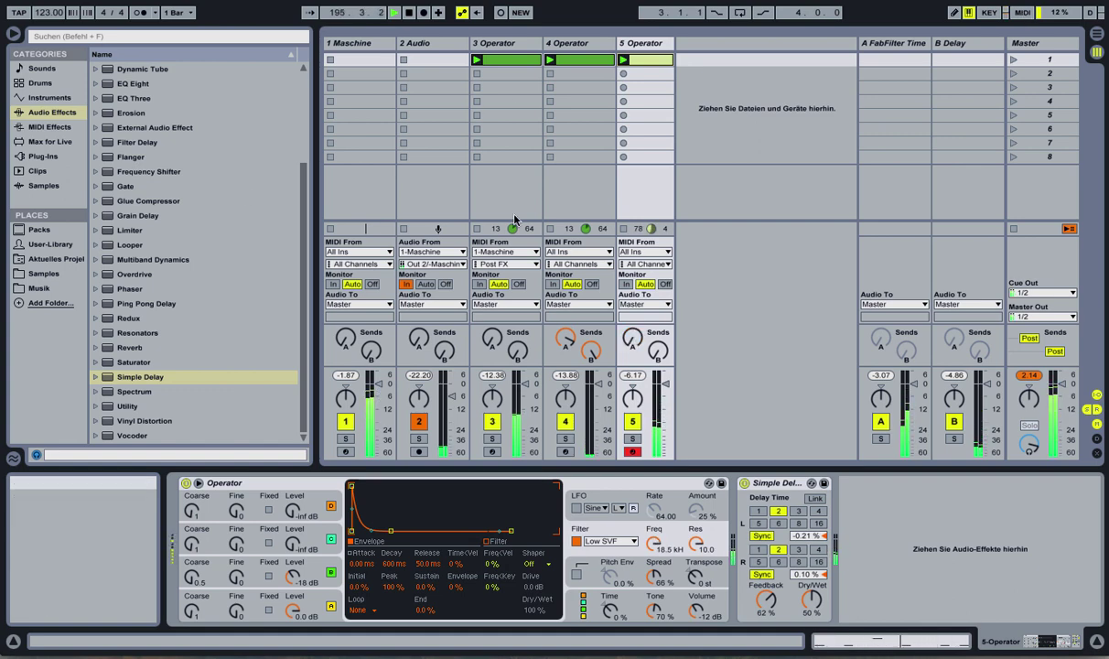
# Open the Maschine plug-in on track 1 and load the closed hi-hat ClosedHH Absynth B 1 into Sound 1 of Group D.
pyautogui.click(354, 45)
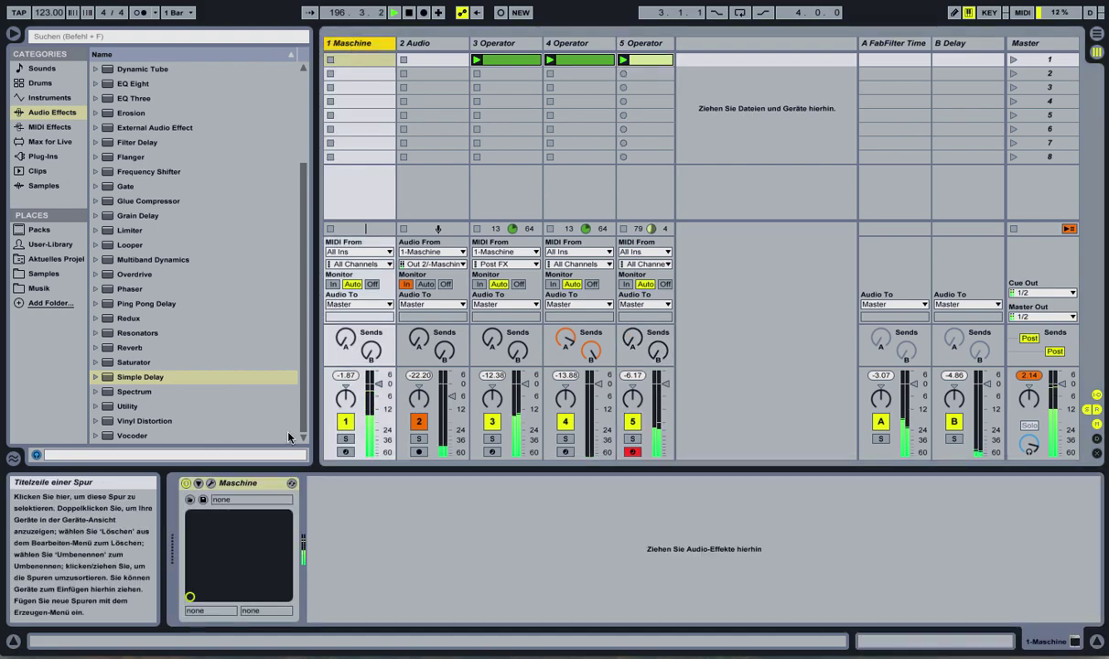
pyautogui.click(212, 482)
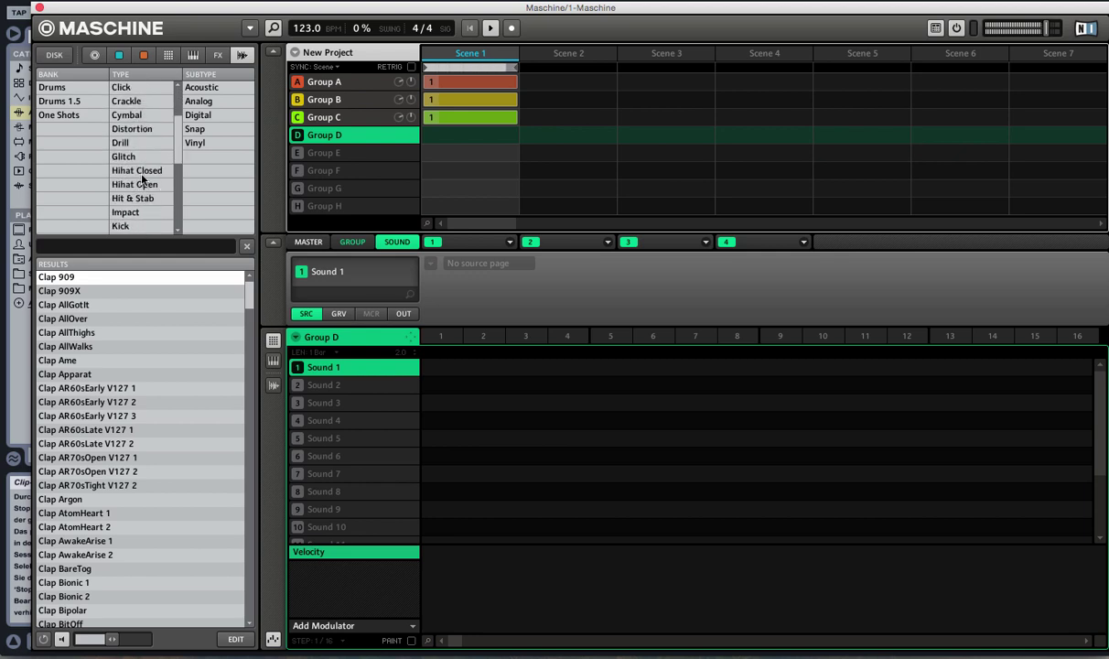
pyautogui.click(148, 174)
pyautogui.click(130, 444)
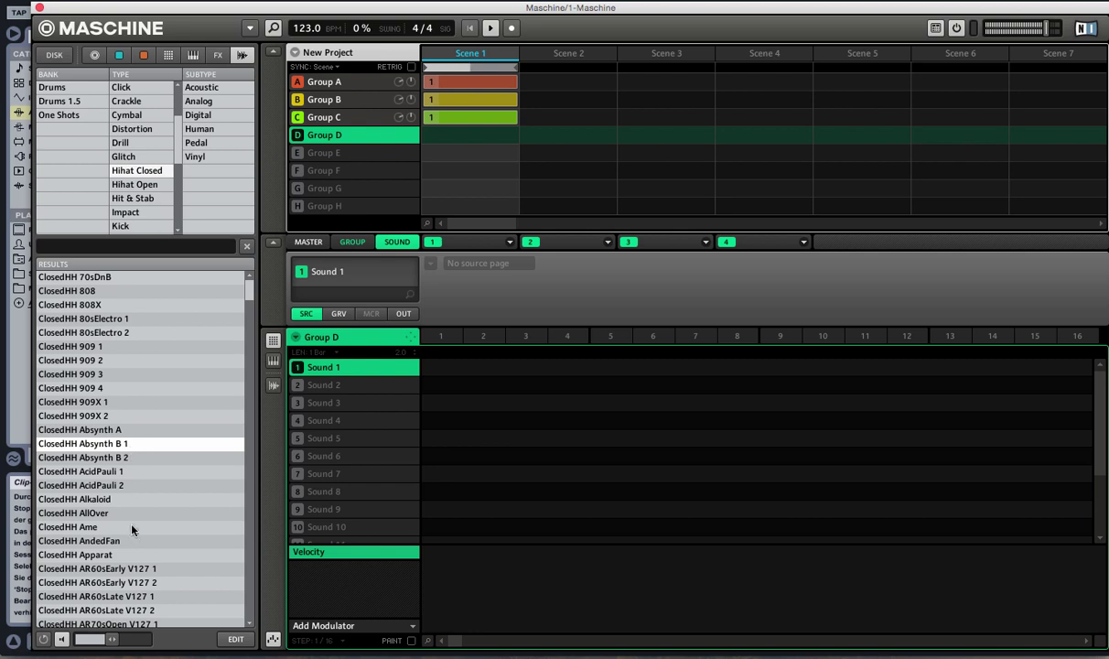
pyautogui.click(438, 366)
# Place Absynth hi-hat hits on all four off-beats of the bar and delete the ones in beats 2 and 4.
pyautogui.moveTo(439, 368); pyautogui.dragTo(479, 374)
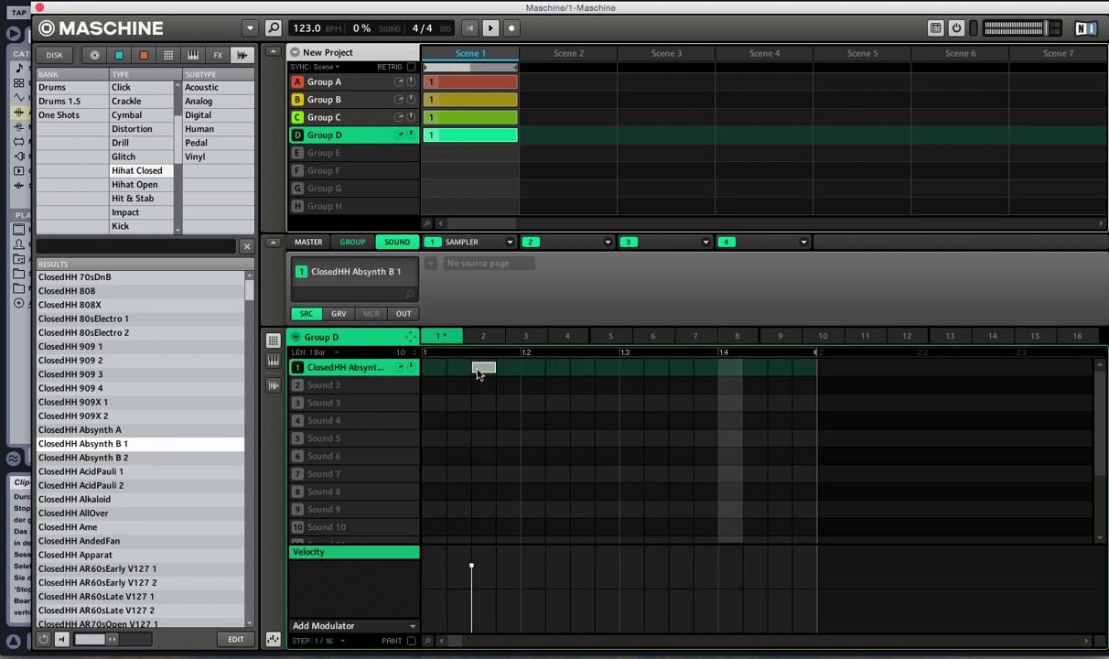
pyautogui.click(583, 367)
pyautogui.click(680, 367)
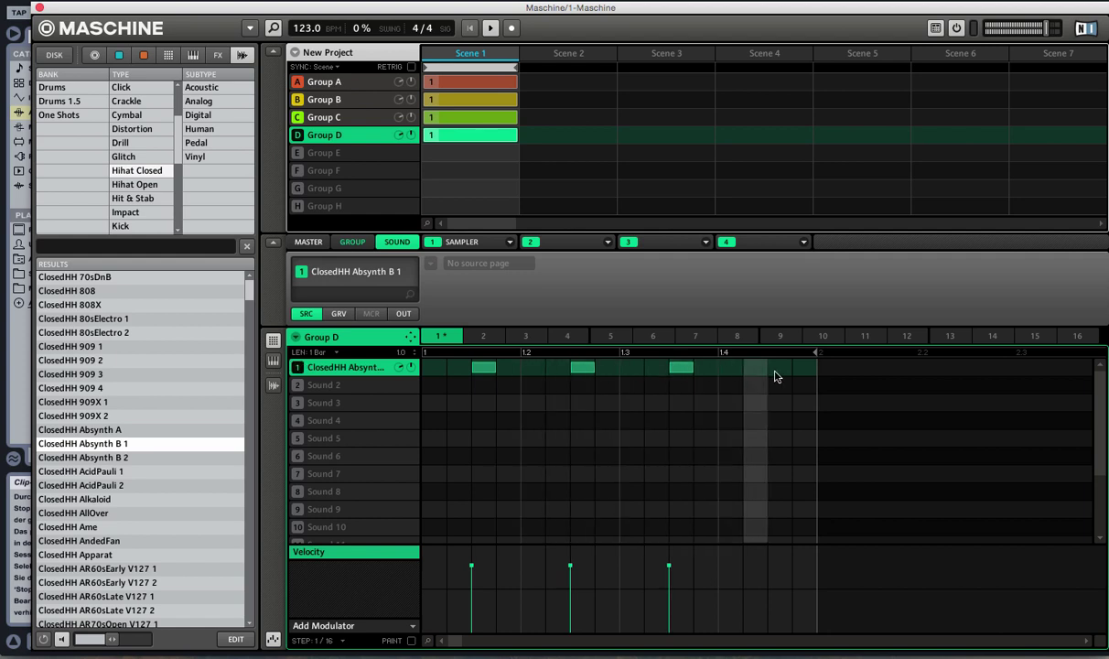
pyautogui.click(774, 373)
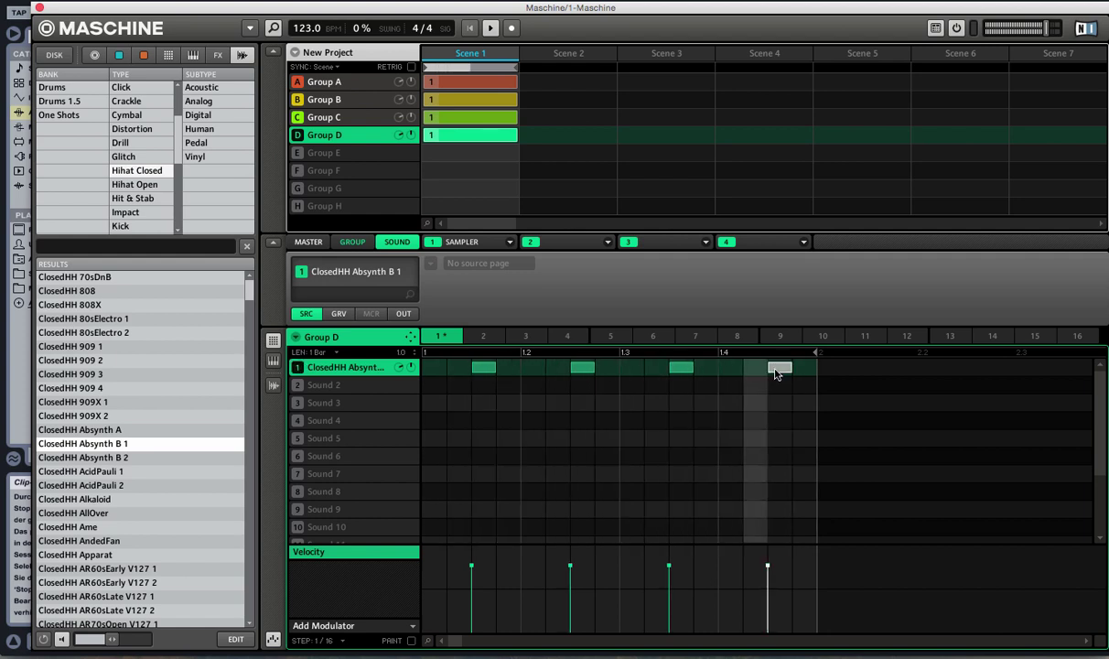
pyautogui.doubleClick(777, 369)
pyautogui.doubleClick(584, 370)
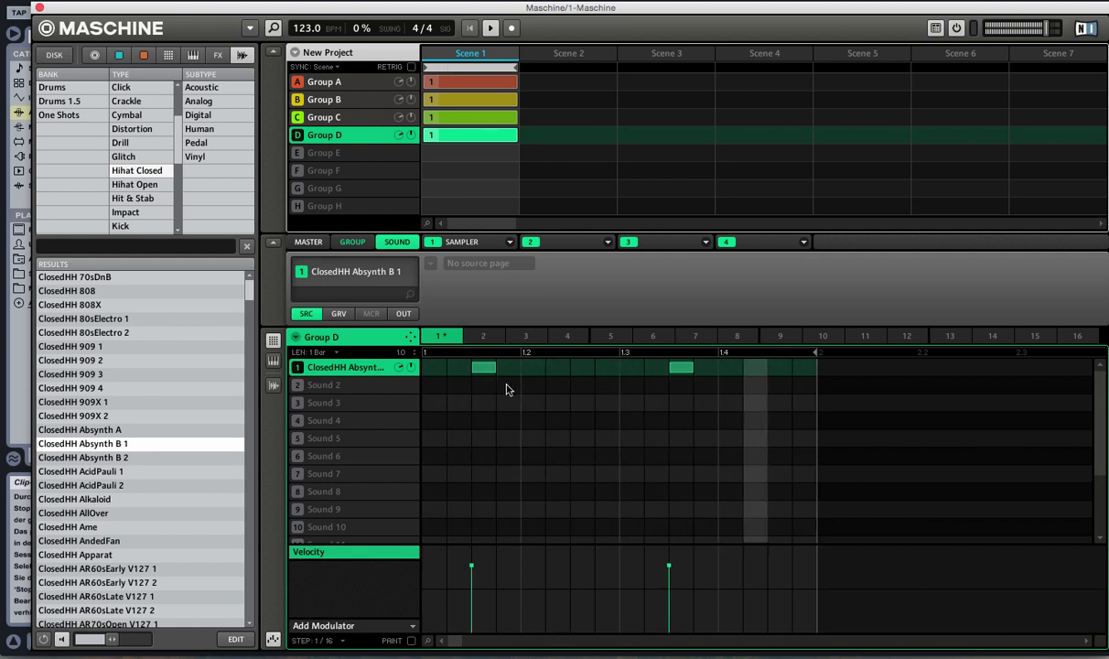
# Audition closed hi-hats for Sound 2 of Group D and load ClosedHH AllOver into it.
pyautogui.click(347, 385)
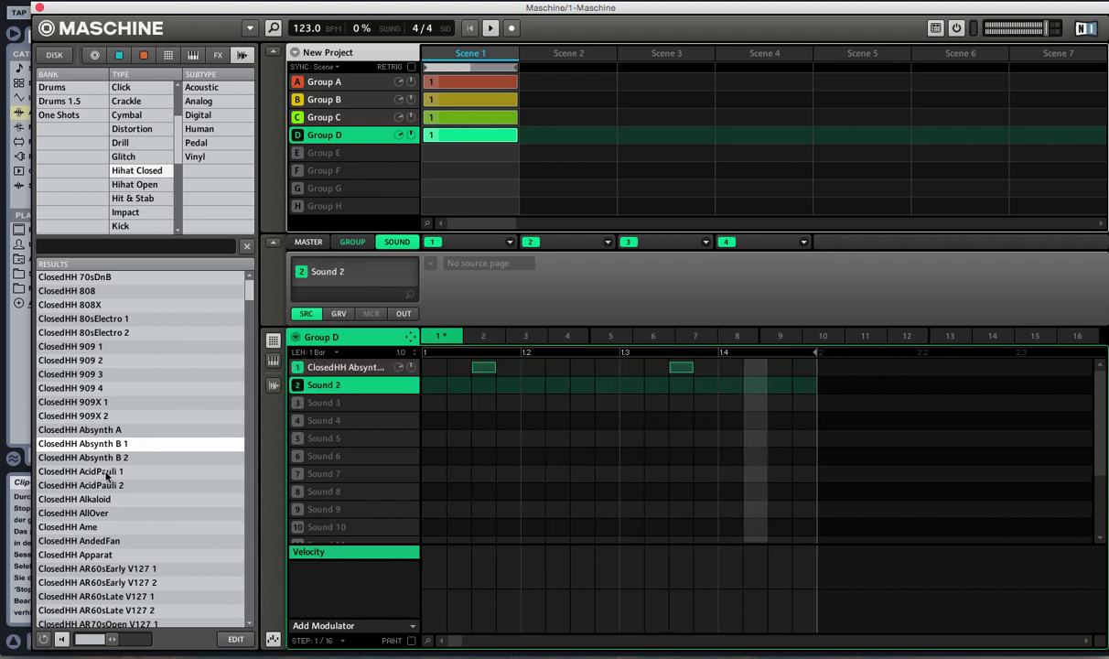
pyautogui.click(107, 472)
pyautogui.click(105, 484)
pyautogui.click(102, 498)
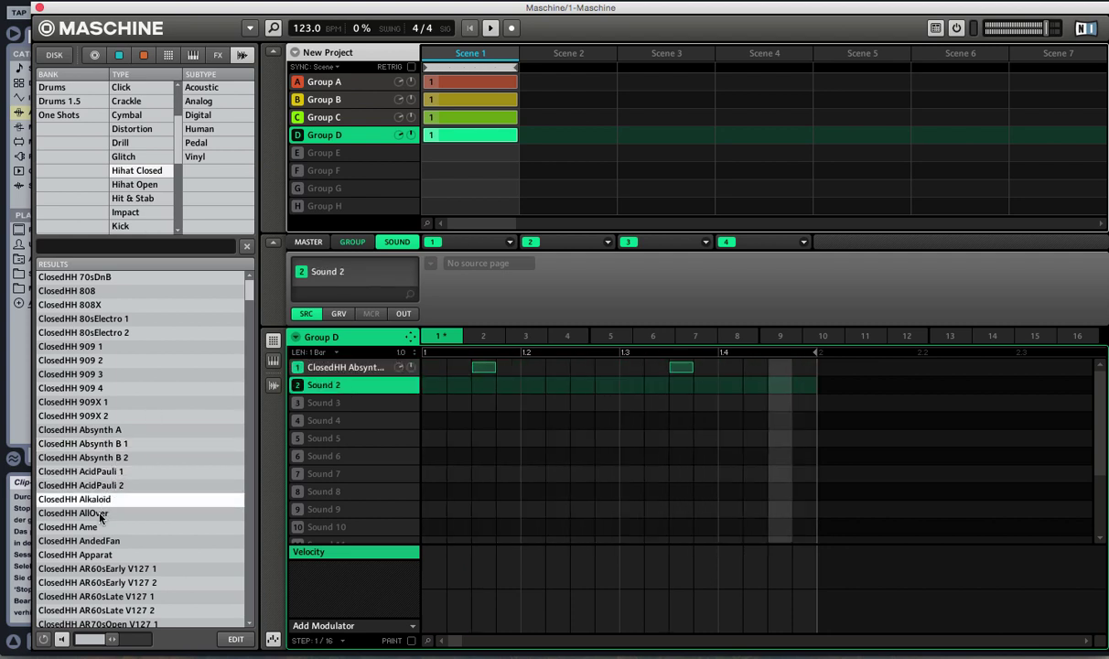
pyautogui.click(101, 514)
pyautogui.moveTo(100, 514); pyautogui.dragTo(348, 388)
# Place AllOver hi-hat hits on the off-beats of all four beats in the bar.
pyautogui.click(483, 385)
pyautogui.click(582, 385)
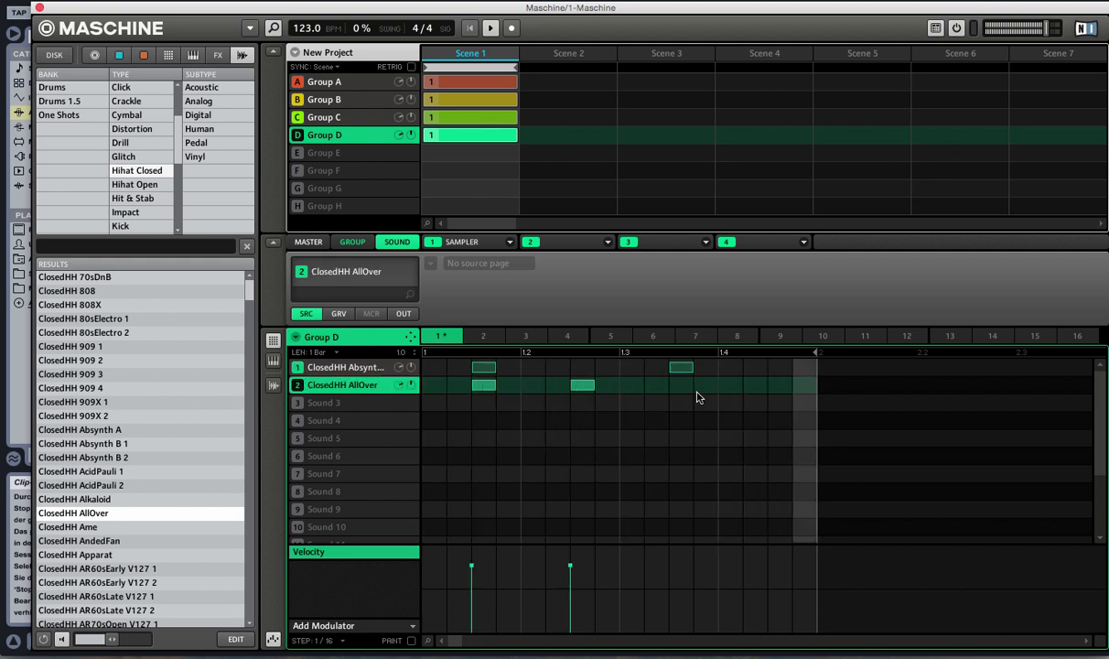
pyautogui.click(681, 385)
pyautogui.click(780, 385)
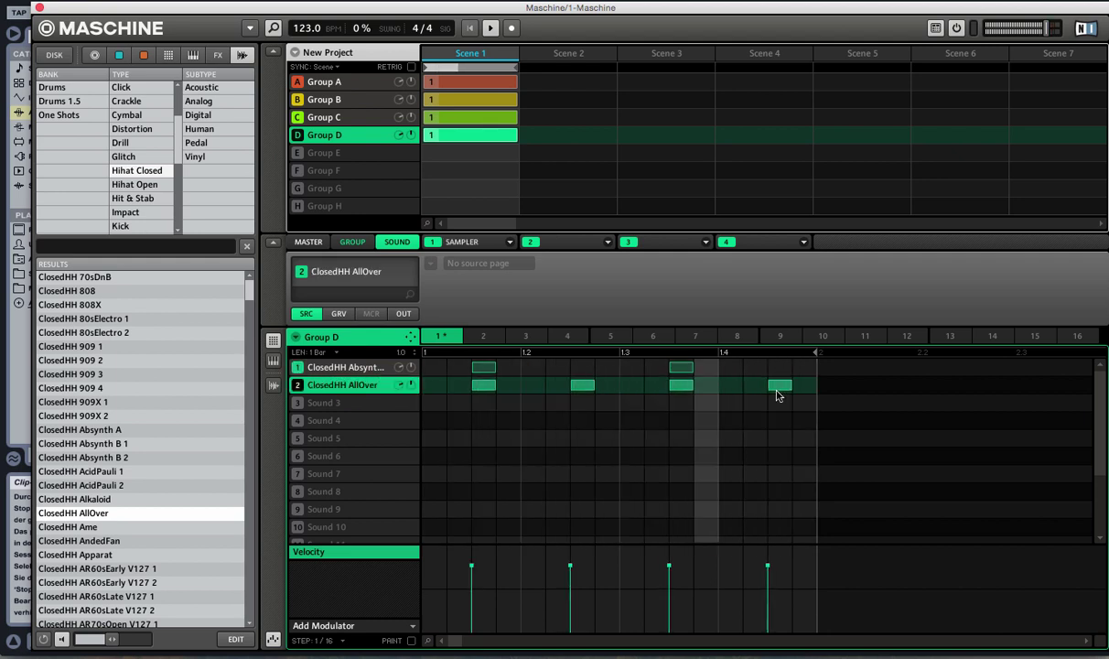
# Insert Metaverb as the AllOver hi-hat's second module, set its mix to 15.0 % and reduce the room size.
pyautogui.click(608, 246)
pyautogui.click(560, 459)
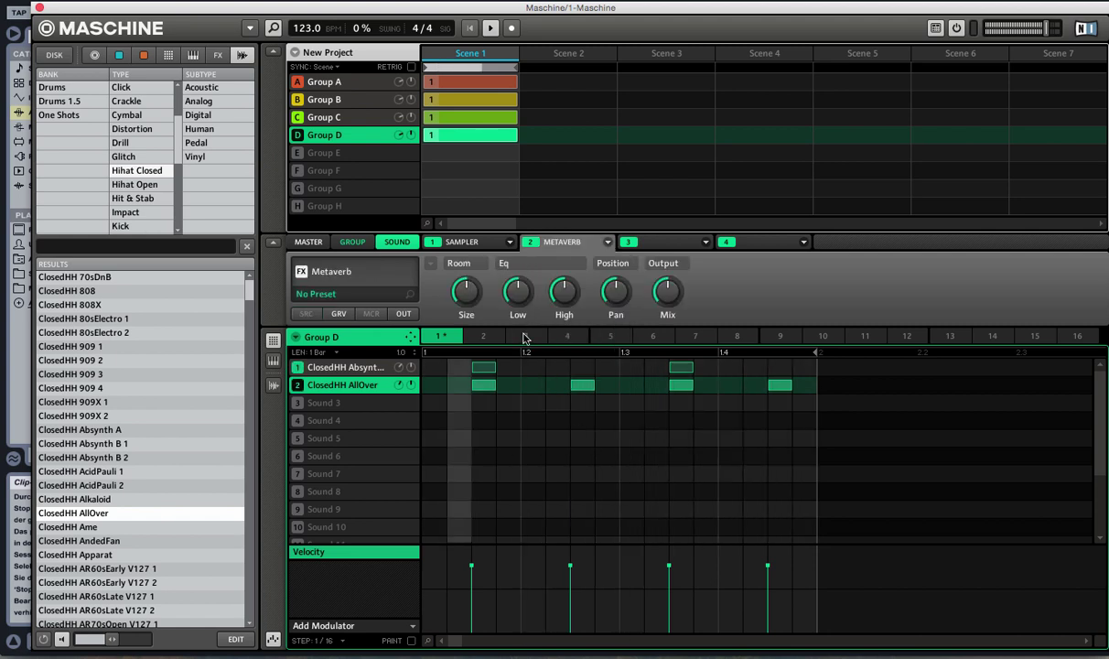
pyautogui.moveTo(666, 291); pyautogui.dragTo(660, 320)
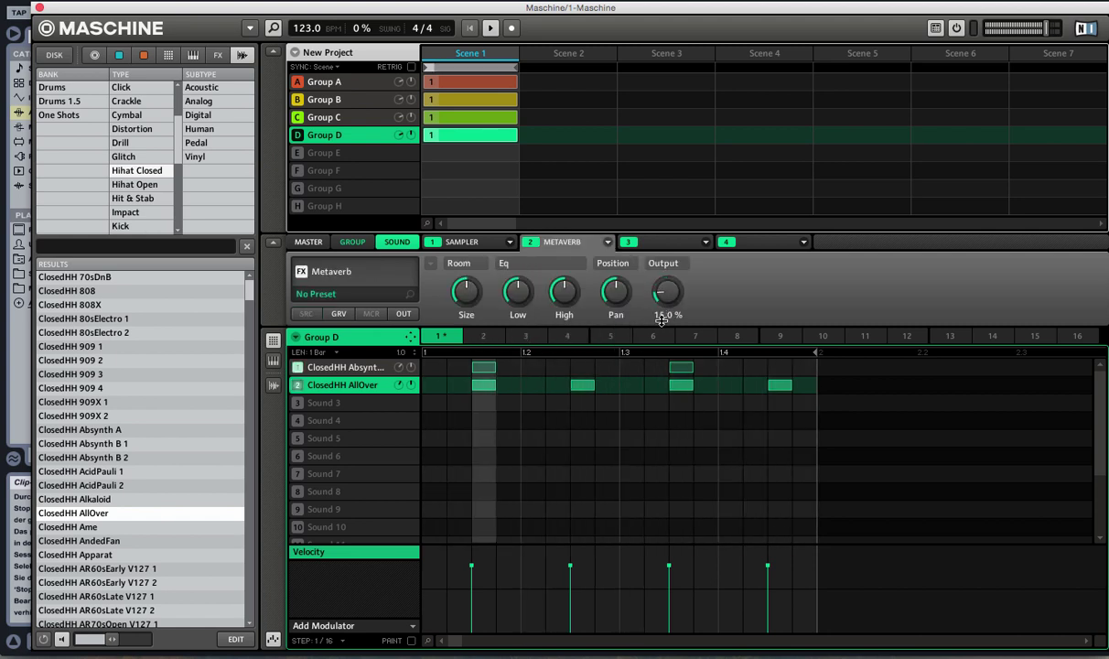
pyautogui.moveTo(466, 291); pyautogui.dragTo(470, 325)
pyautogui.moveTo(568, 305)
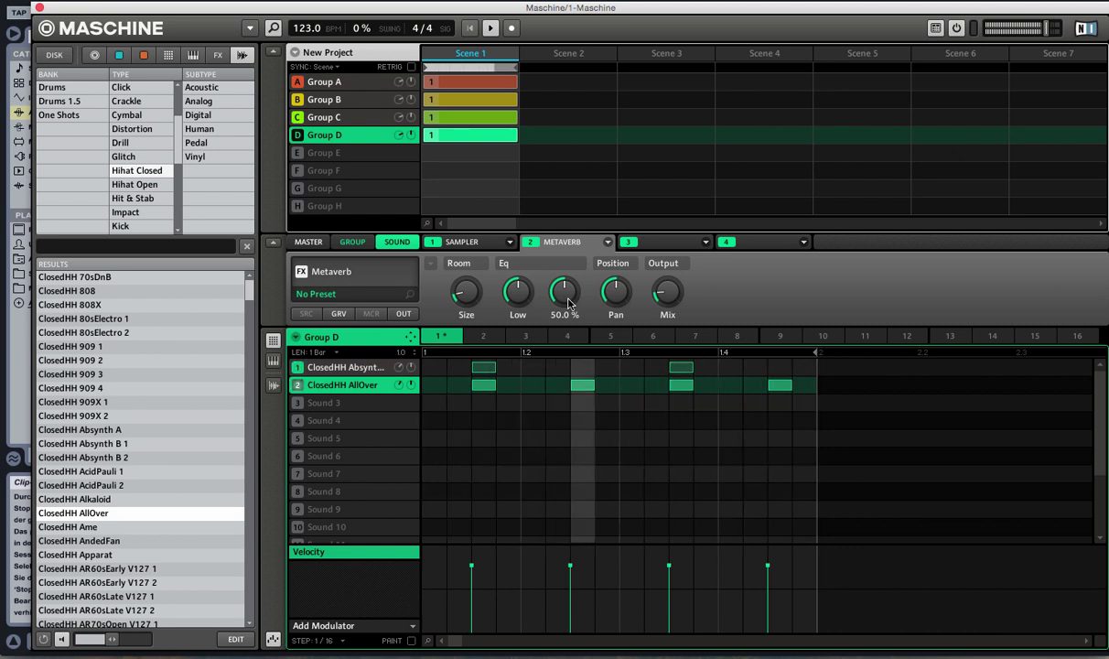
# Audition further closed hi-hats for Sound 3 of Group D and load ClosedHH Bodzin 3 into it.
pyautogui.scroll(-4, 126, 470)
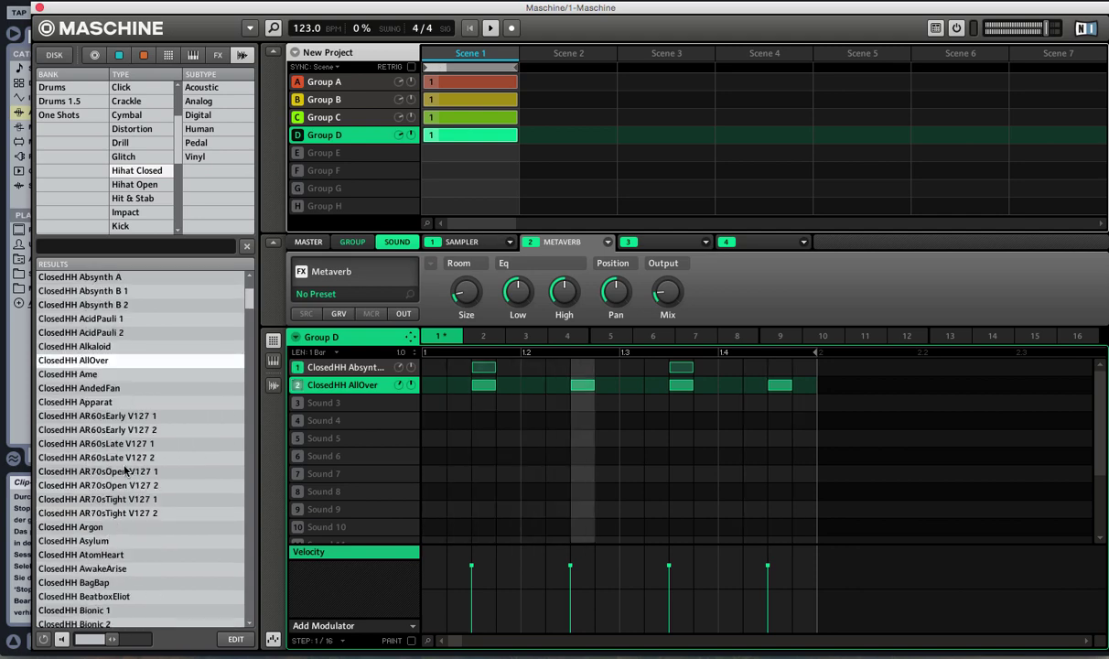
pyautogui.press('Down')
pyautogui.press('Down')
pyautogui.press('Down')
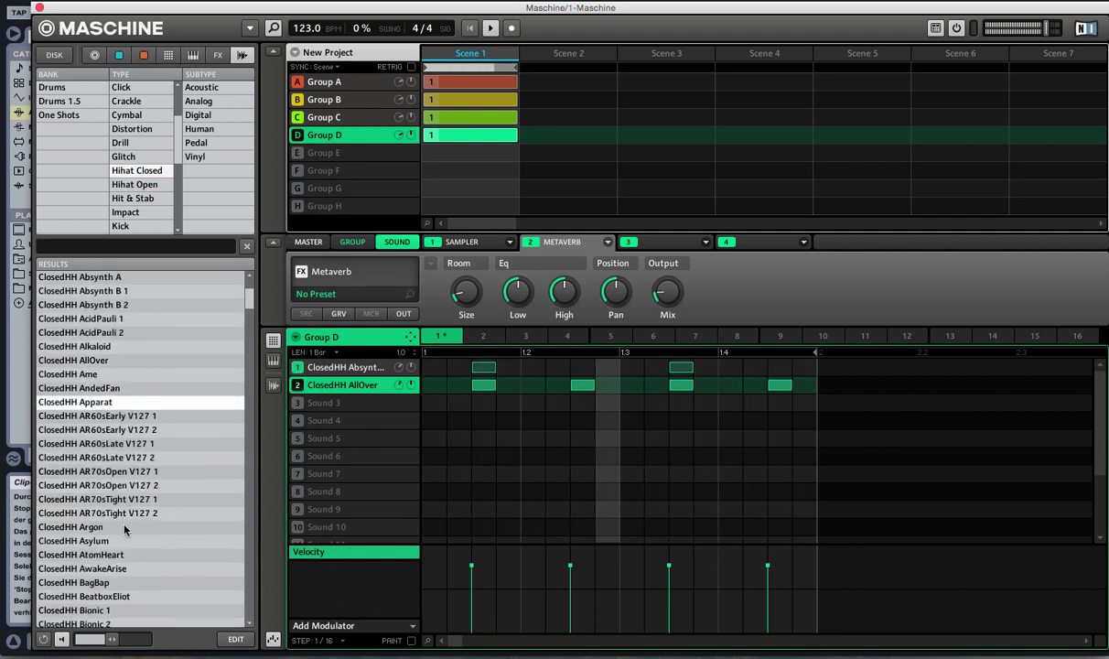
pyautogui.click(128, 527)
pyautogui.click(152, 543)
pyautogui.scroll(-3, 139, 466)
pyautogui.click(144, 472)
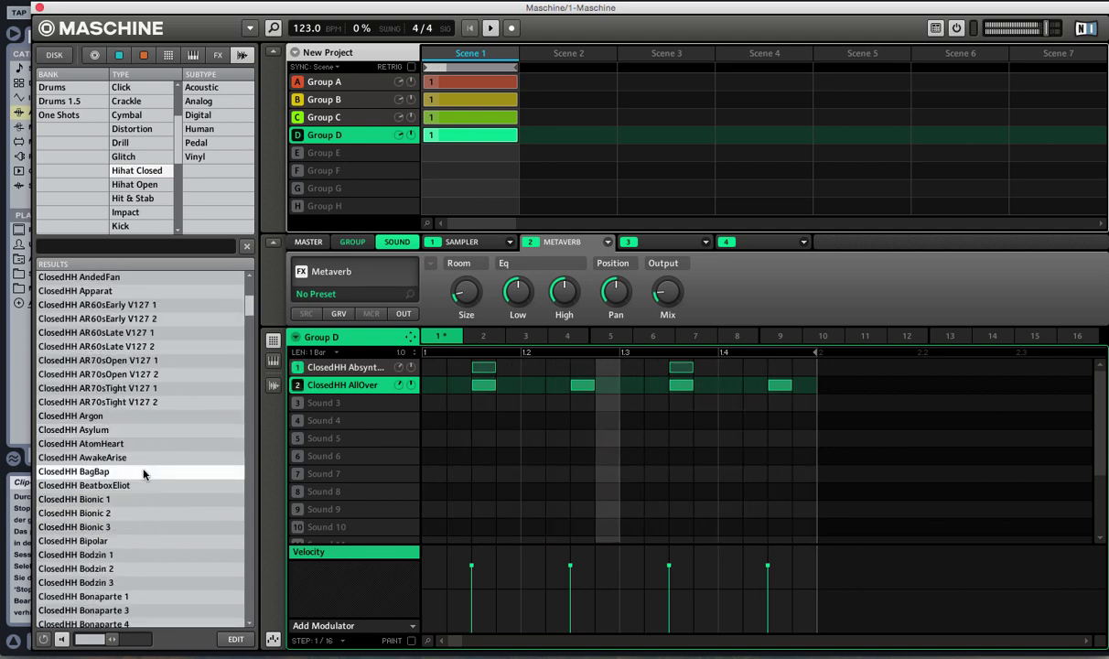
pyautogui.click(138, 486)
pyautogui.click(139, 499)
pyautogui.click(142, 527)
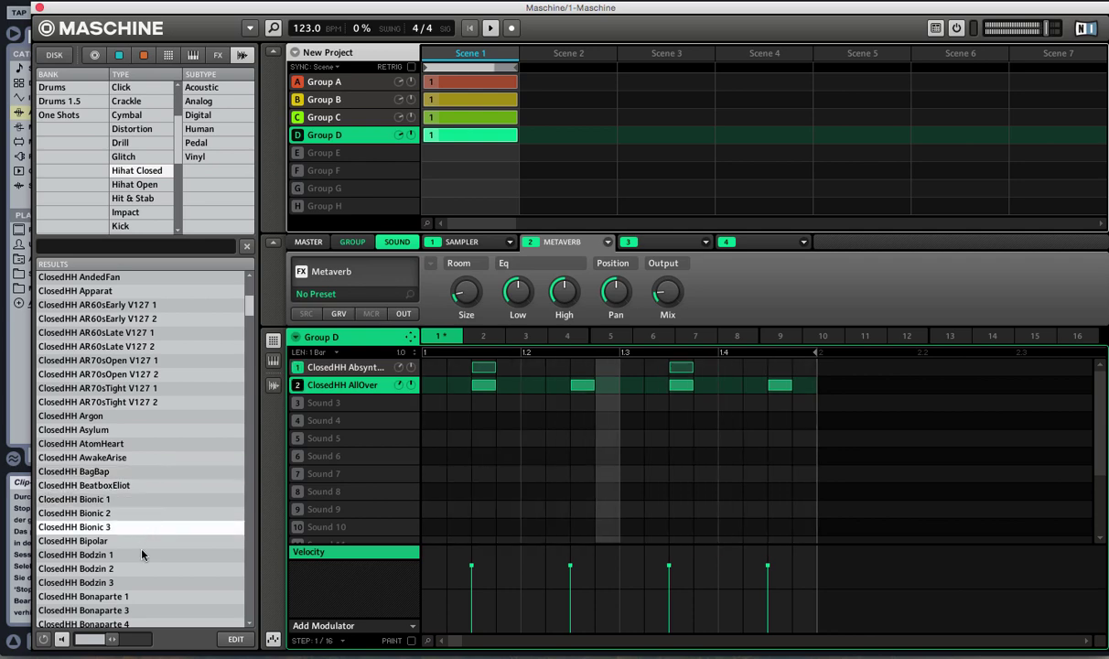
pyautogui.click(141, 555)
pyautogui.click(140, 568)
pyautogui.click(141, 583)
pyautogui.click(148, 596)
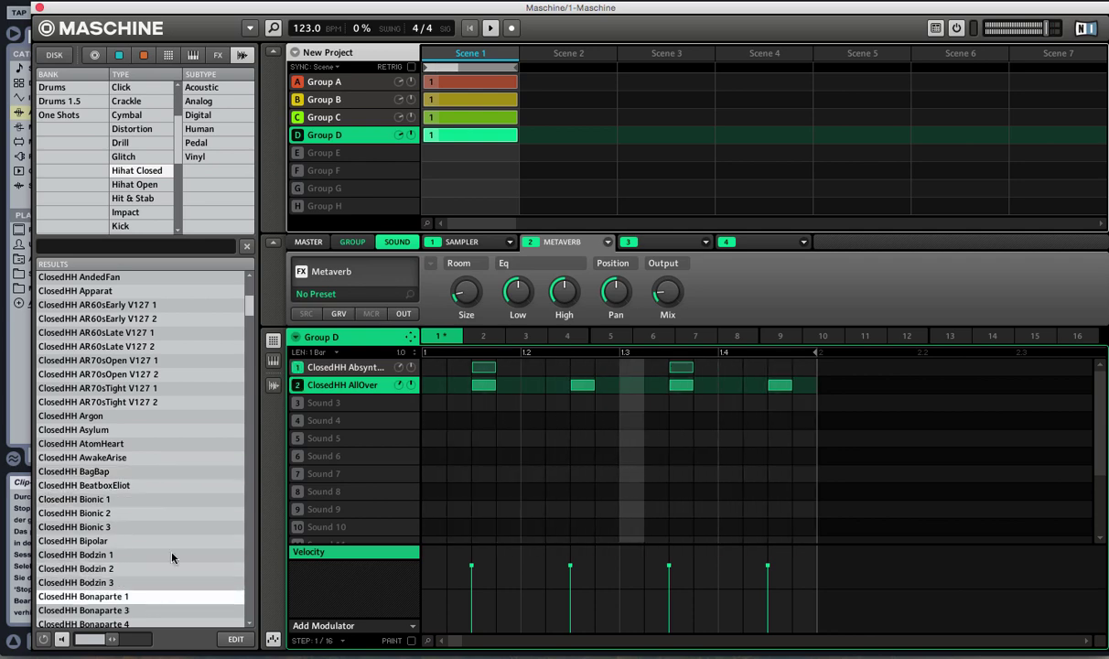
pyautogui.scroll(-5, 146, 494)
pyautogui.moveTo(126, 388); pyautogui.dragTo(346, 408)
# Place Bodzin 3 hi-hat hits on the off-beats of beats 2 and 4, lower their velocity and close Maschine's window.
pyautogui.click(481, 404)
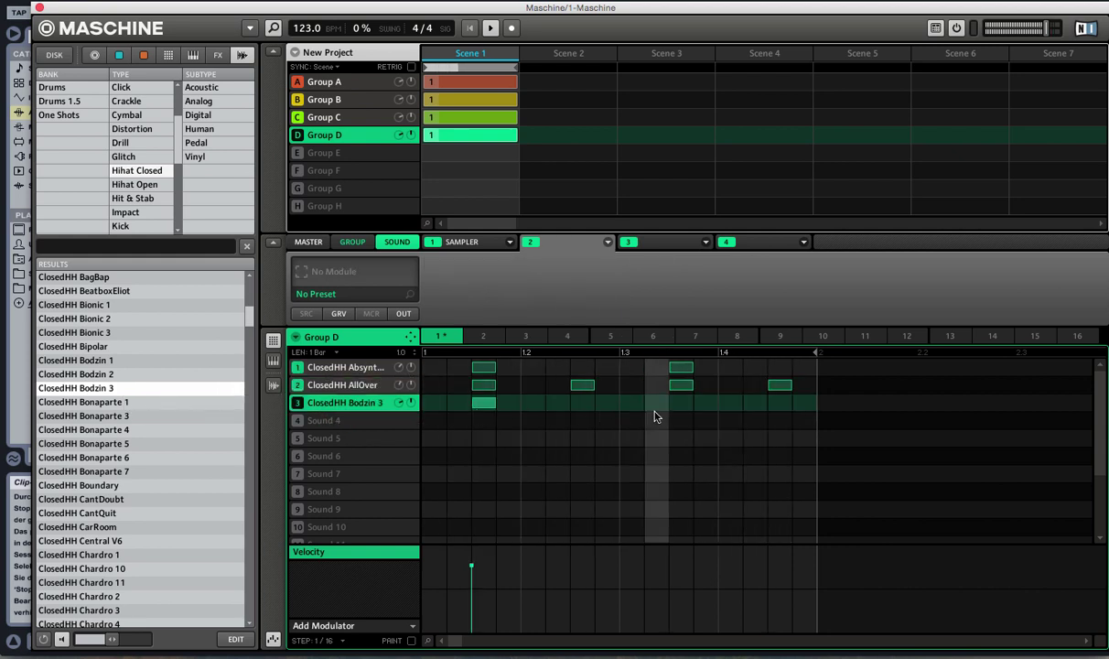
pyautogui.moveTo(484, 404); pyautogui.dragTo(815, 421)
pyautogui.click(778, 404)
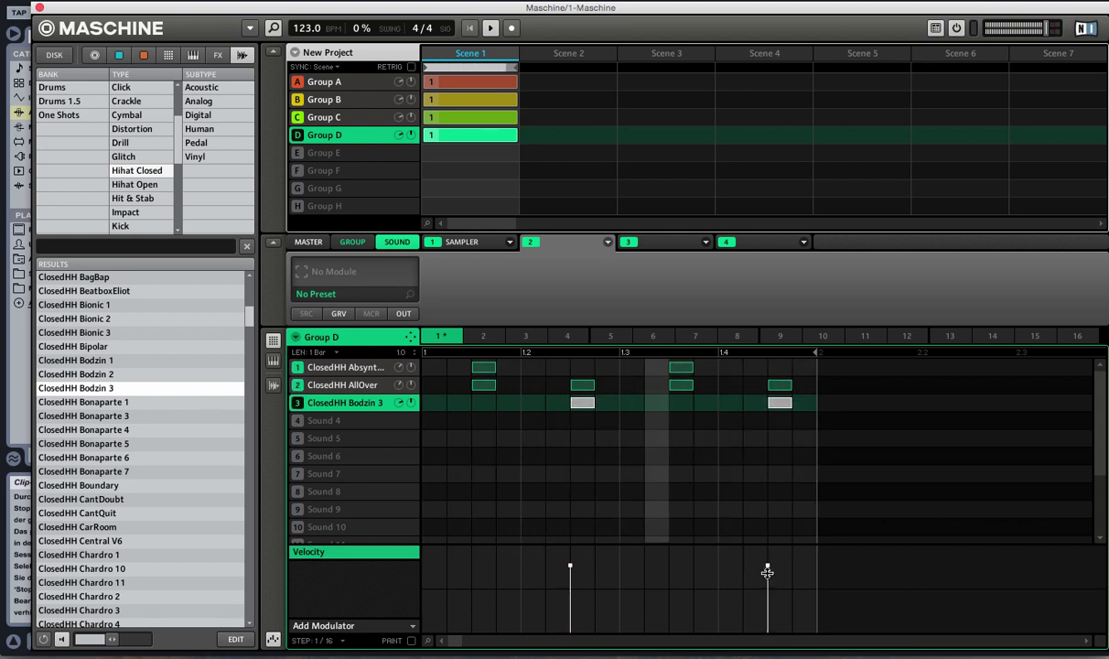
pyautogui.moveTo(766, 572); pyautogui.dragTo(768, 586)
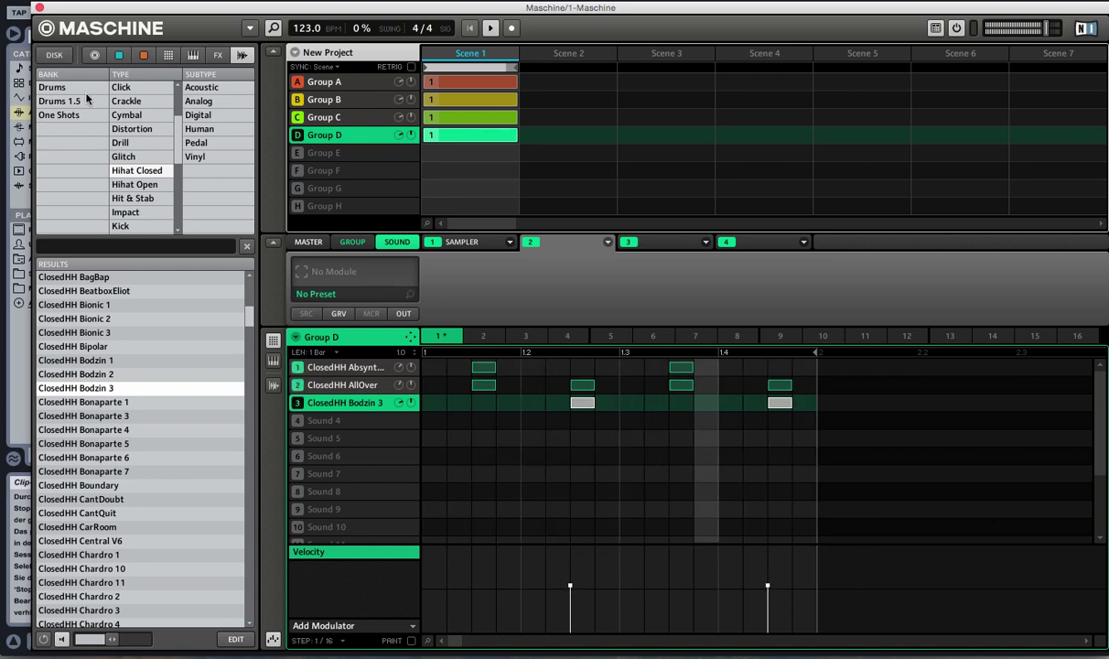
pyautogui.click(39, 8)
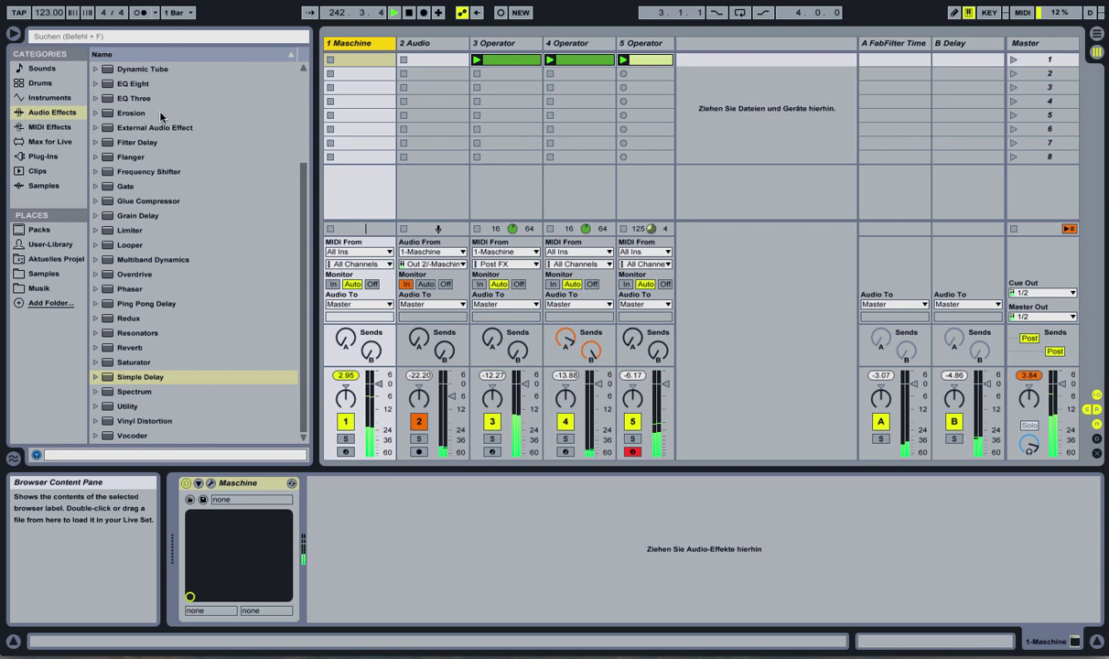
# Create a new MIDI track with the Analog instrument after the last Operator track.
pyautogui.click(50, 97)
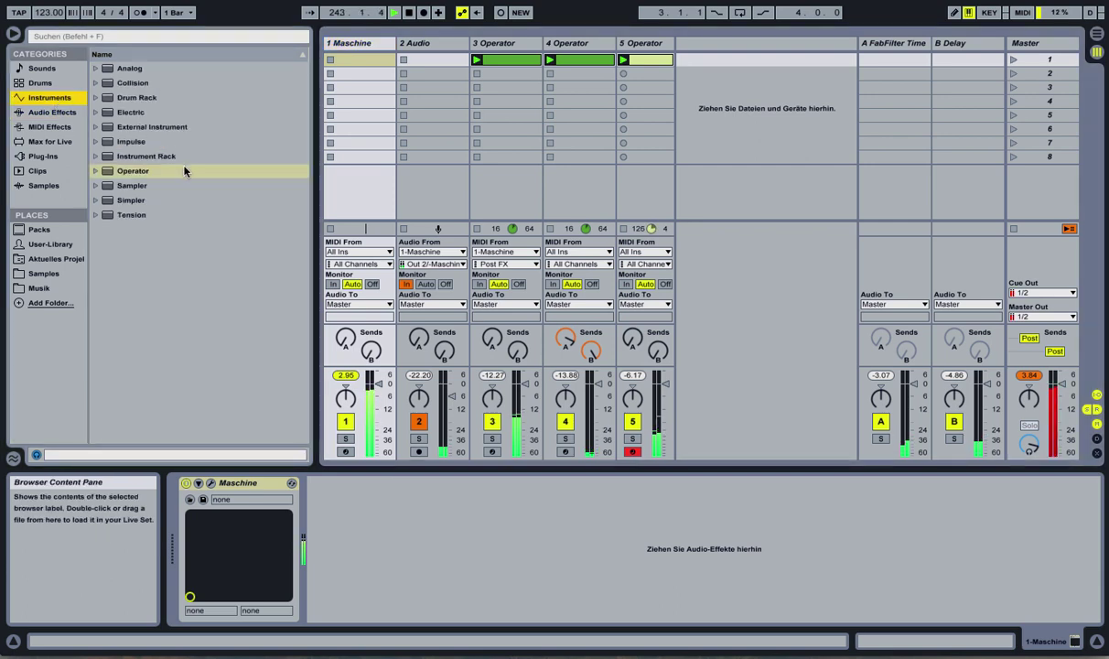
pyautogui.click(128, 70)
pyautogui.moveTo(754, 48); pyautogui.dragTo(756, 50)
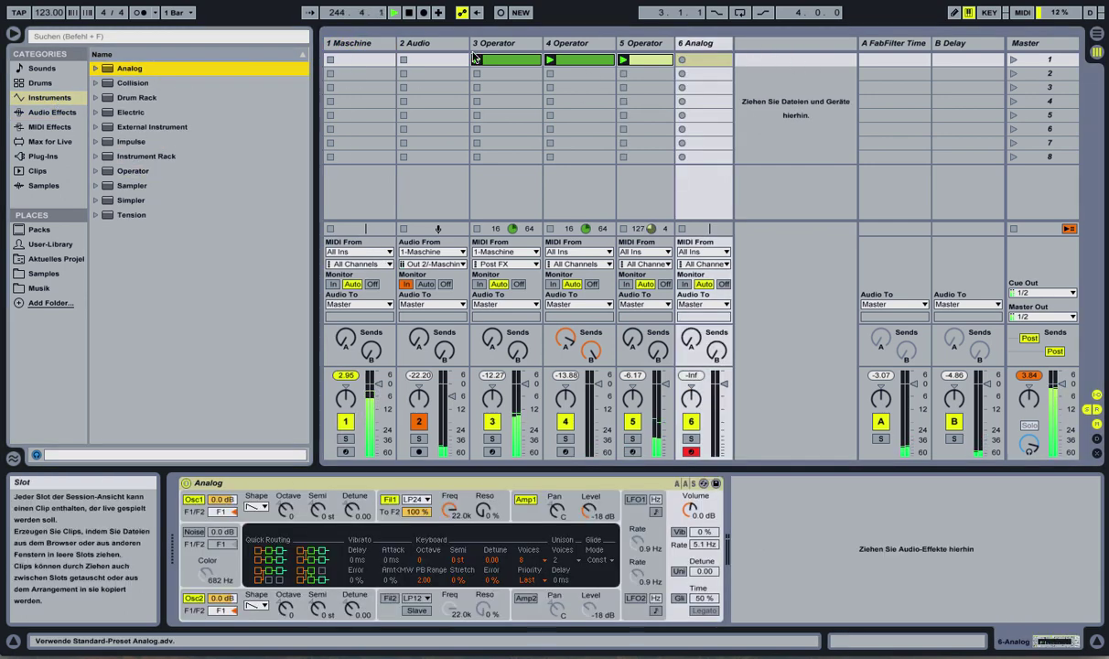
# Copy track 3's Operator clip into the first slot of the Analog track, launch it and lower the track volume.
pyautogui.click(505, 60)
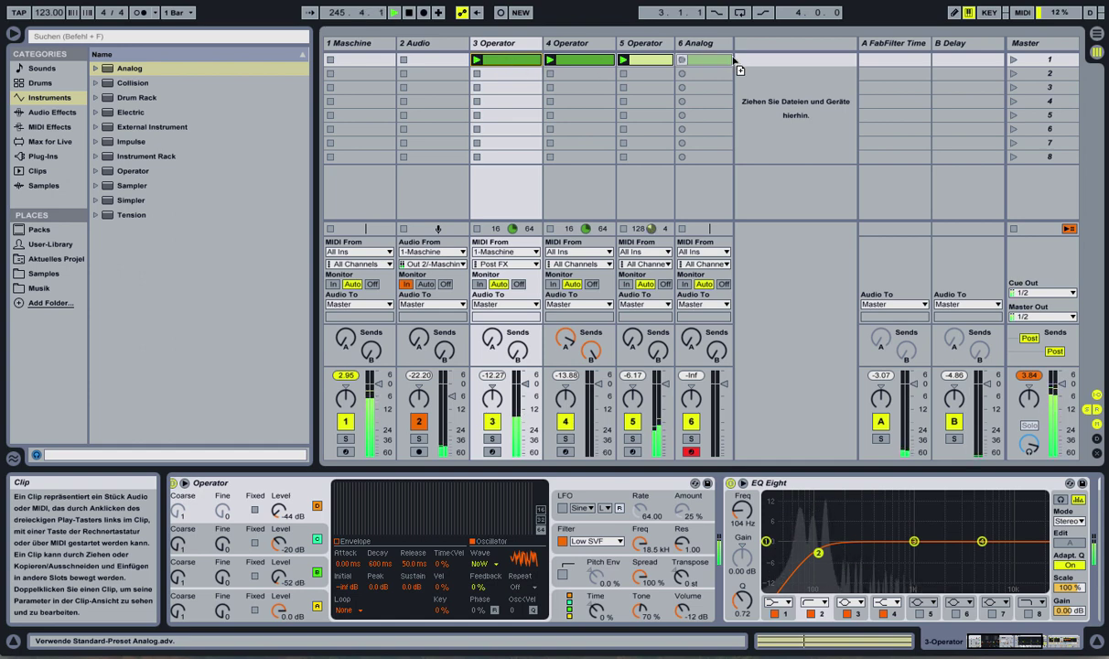
pyautogui.click(700, 61)
pyautogui.moveTo(718, 428); pyautogui.dragTo(723, 428)
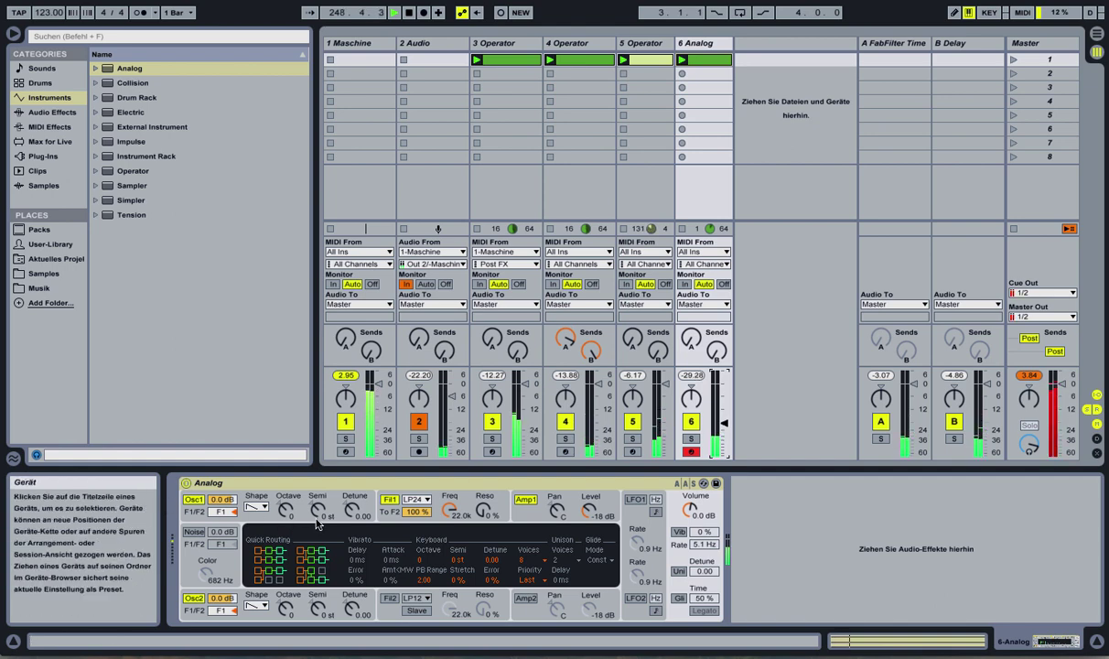
# Set the detune of Analog's Osc1 to 0.08 and transpose all notes of the copied clip up one octave.
pyautogui.moveTo(353, 511); pyautogui.dragTo(354, 516)
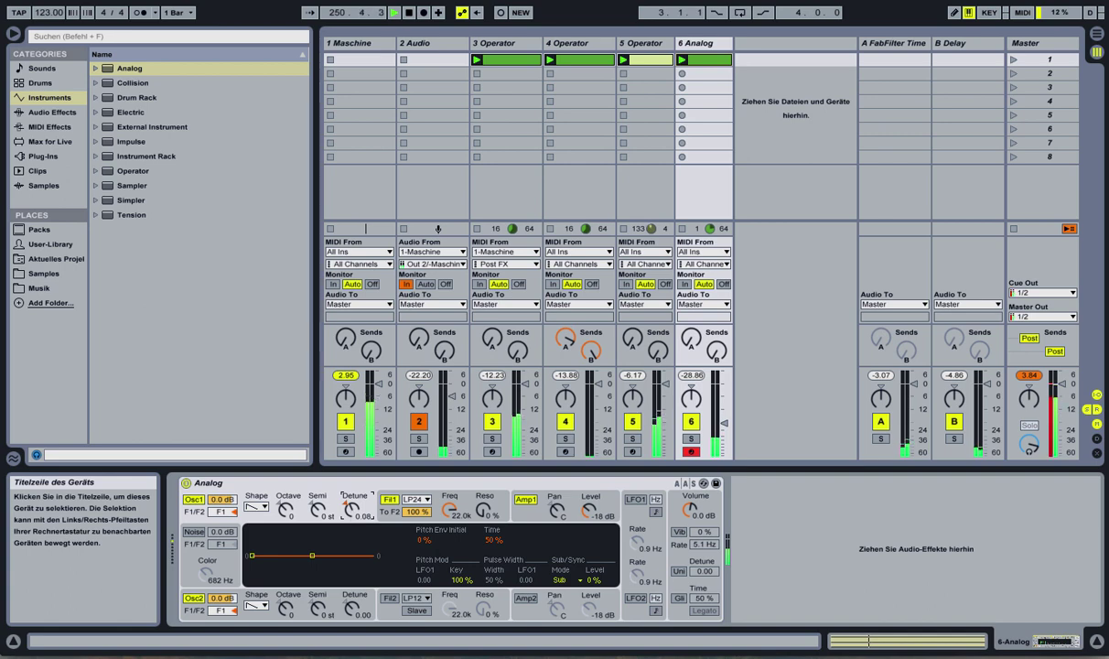
pyautogui.hotkey('shift', 'Tab')
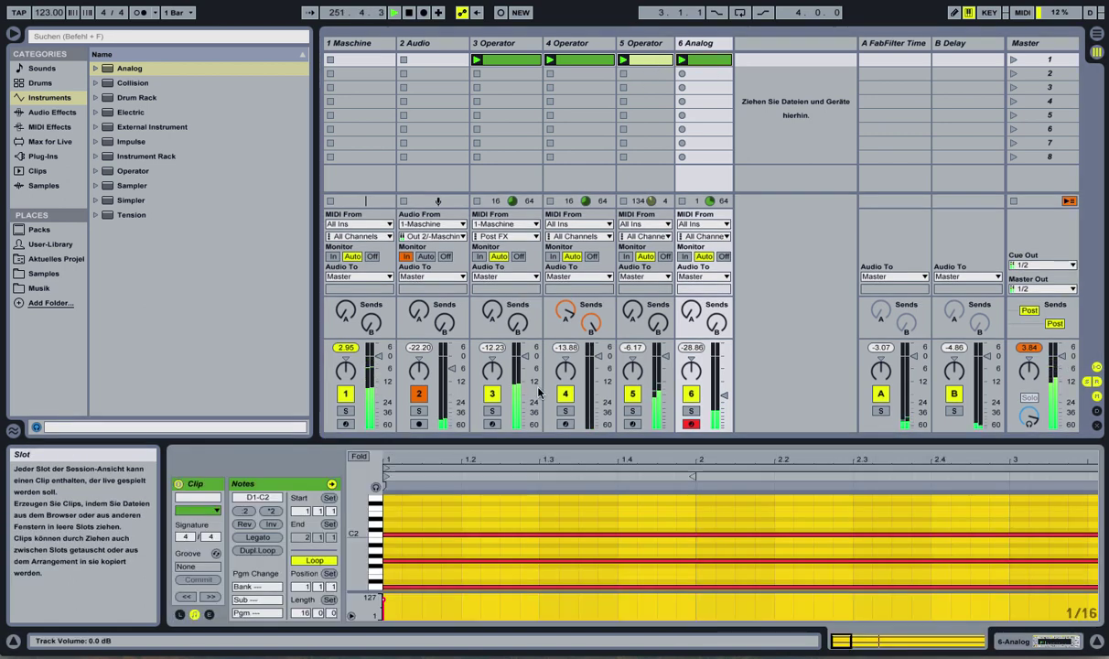
pyautogui.hotkey('shift', 'Up')
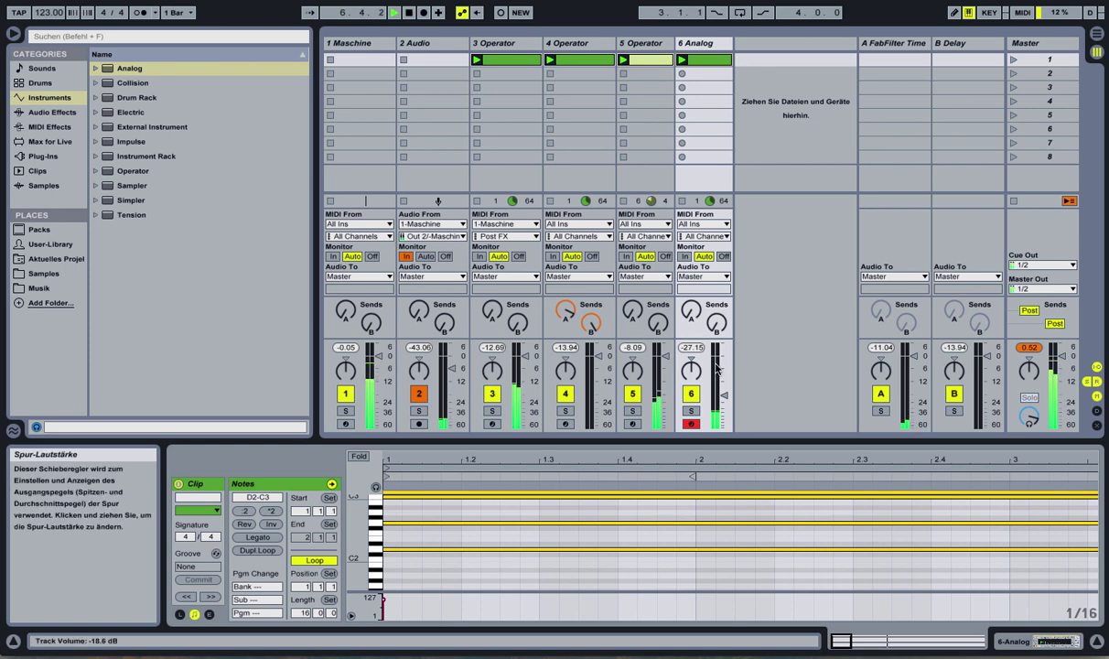
# Add Reverb and EQ Eight to the Analog track, with EQ Eight placed before Reverb.
pyautogui.click(54, 112)
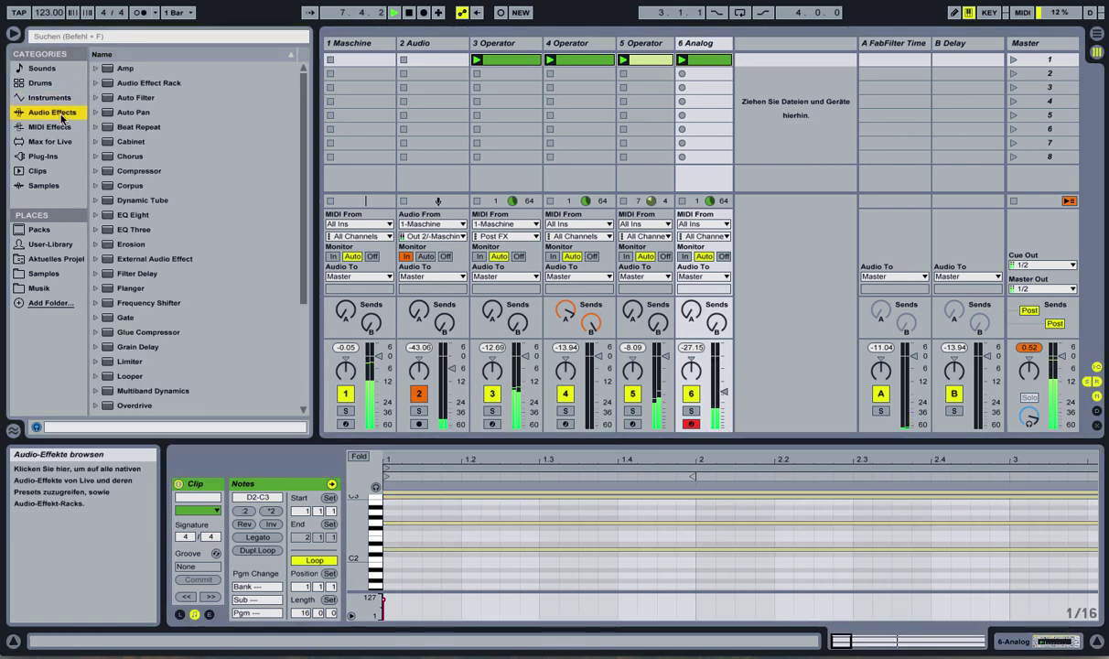
pyautogui.scroll(-5, 169, 242)
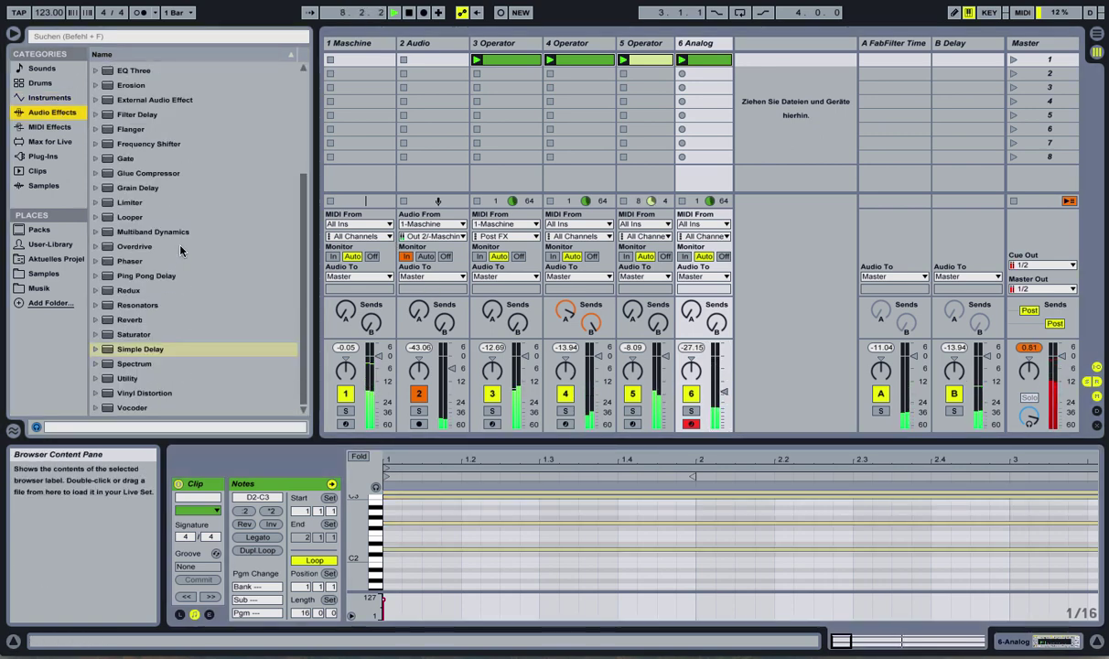
pyautogui.doubleClick(142, 320)
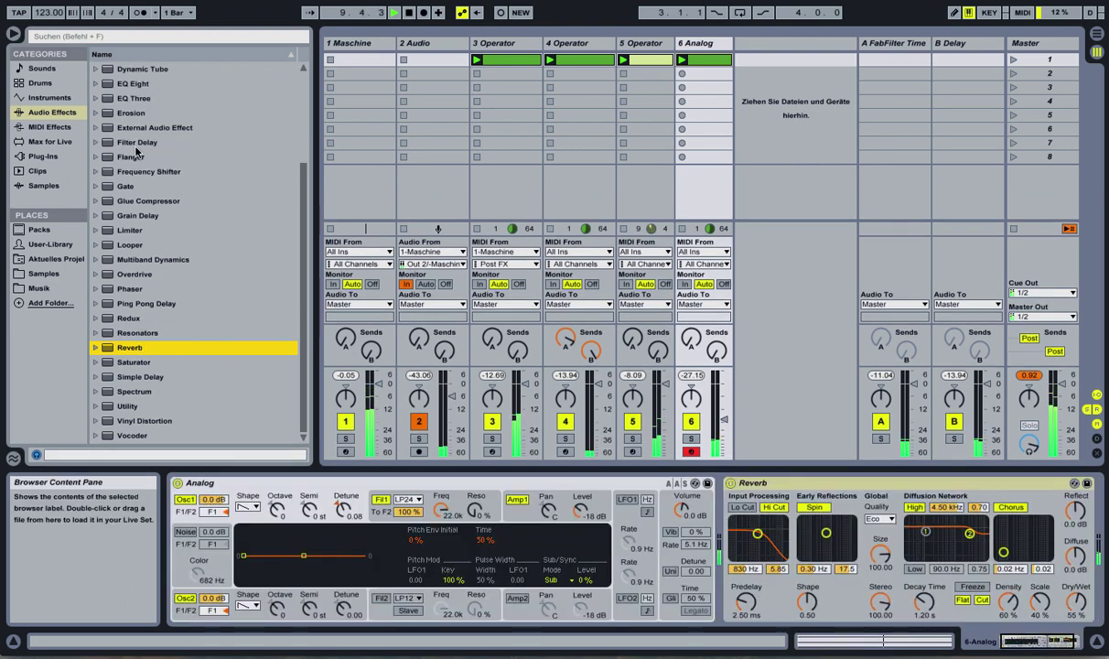
pyautogui.doubleClick(132, 83)
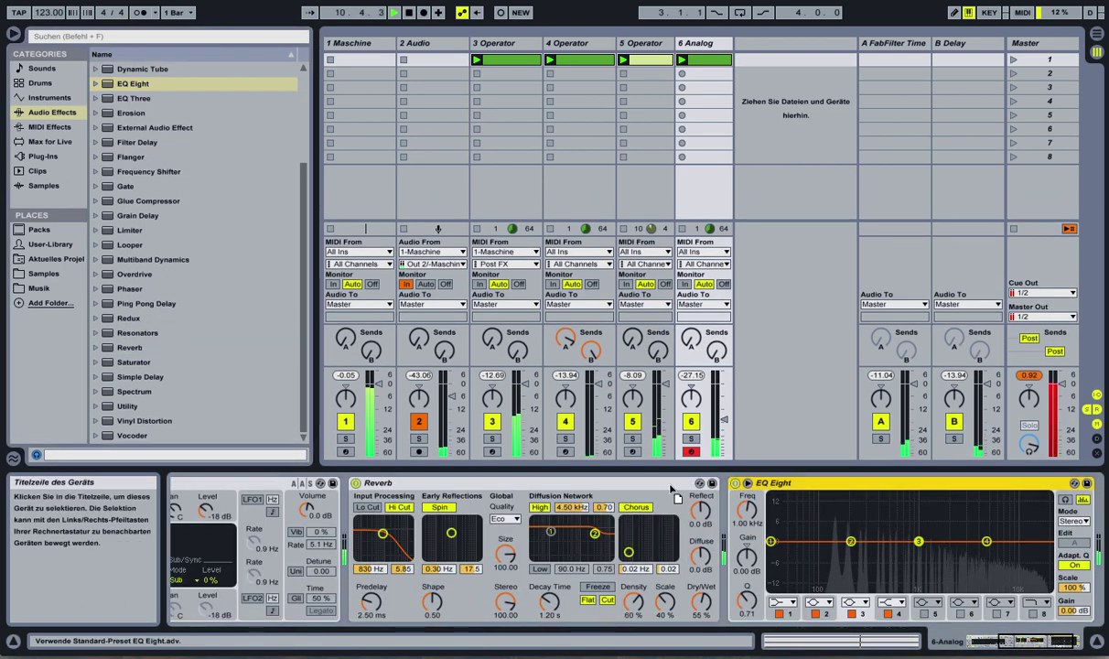
pyautogui.moveTo(670, 485); pyautogui.dragTo(357, 484)
# Make EQ Eight's band 3 a low cut and band 4 a high cut at about 1.64 kHz.
pyautogui.click(476, 601)
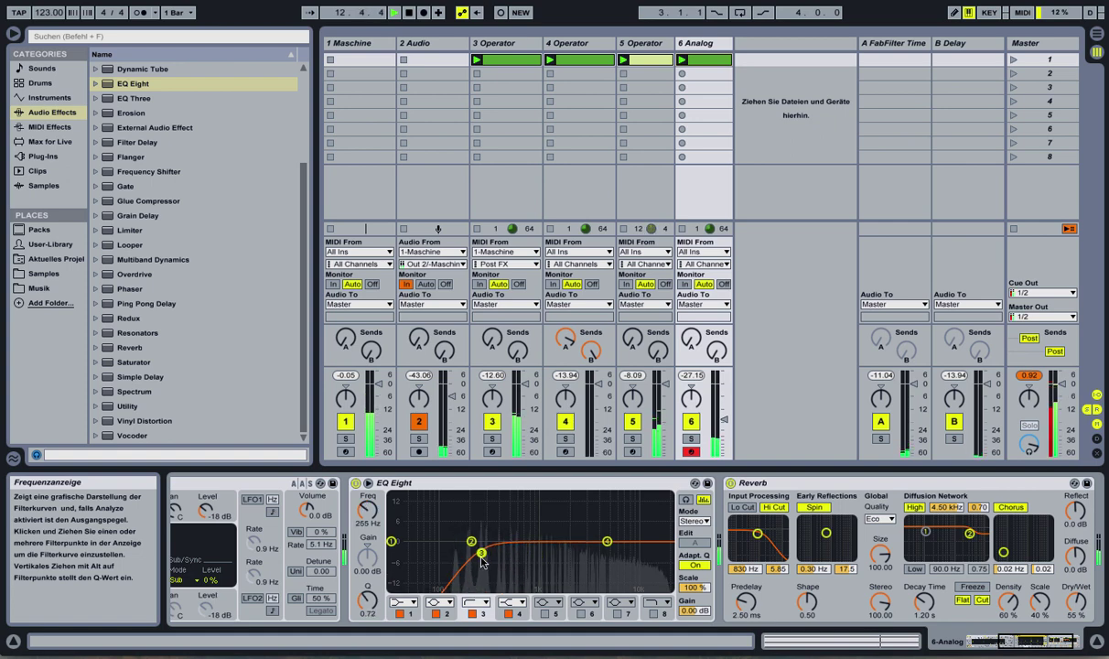
pyautogui.click(512, 601)
pyautogui.click(498, 574)
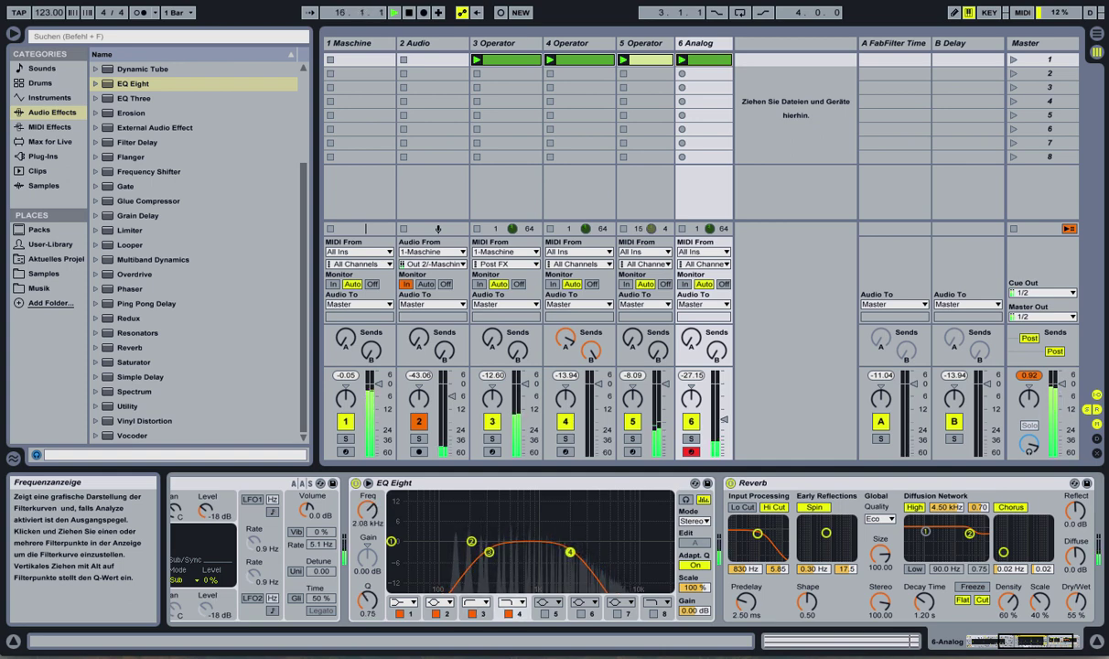
# Try to add the Max for Live LFO device after Reverb on the Analog track, and delete it again.
pyautogui.click(66, 144)
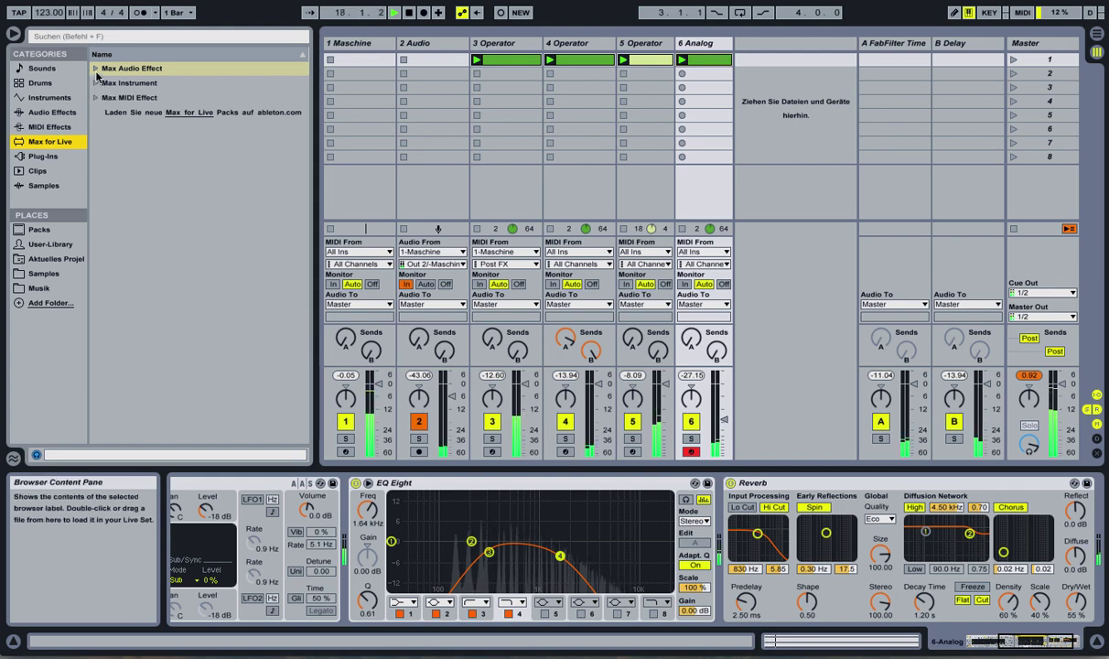
pyautogui.press('Right')
pyautogui.scroll(-4, 164, 296)
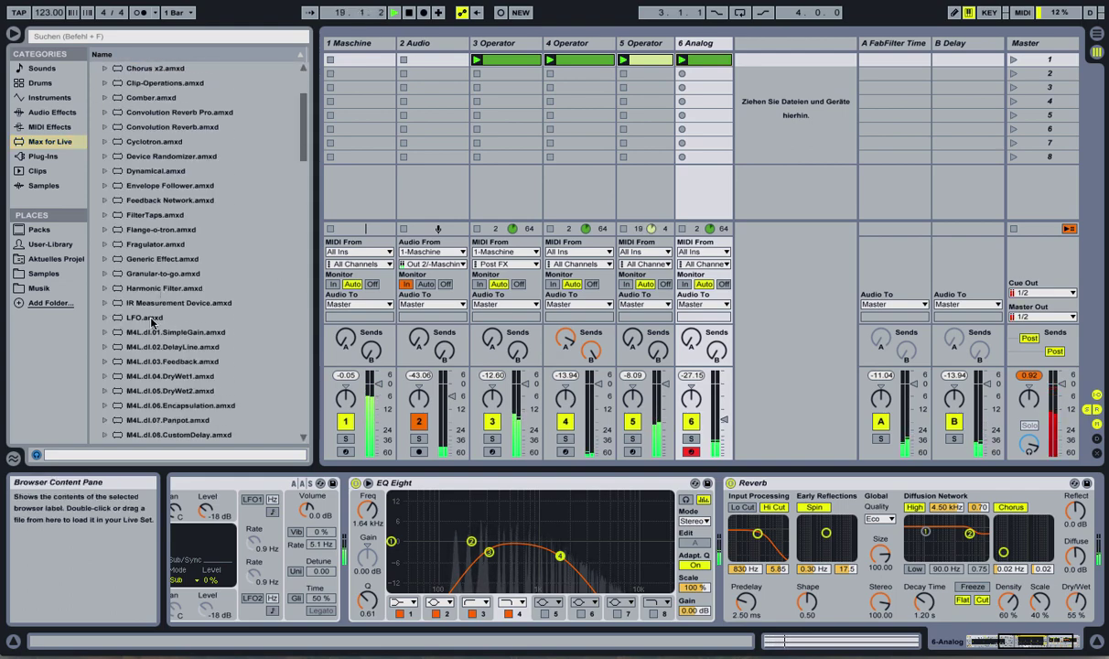
pyautogui.doubleClick(147, 318)
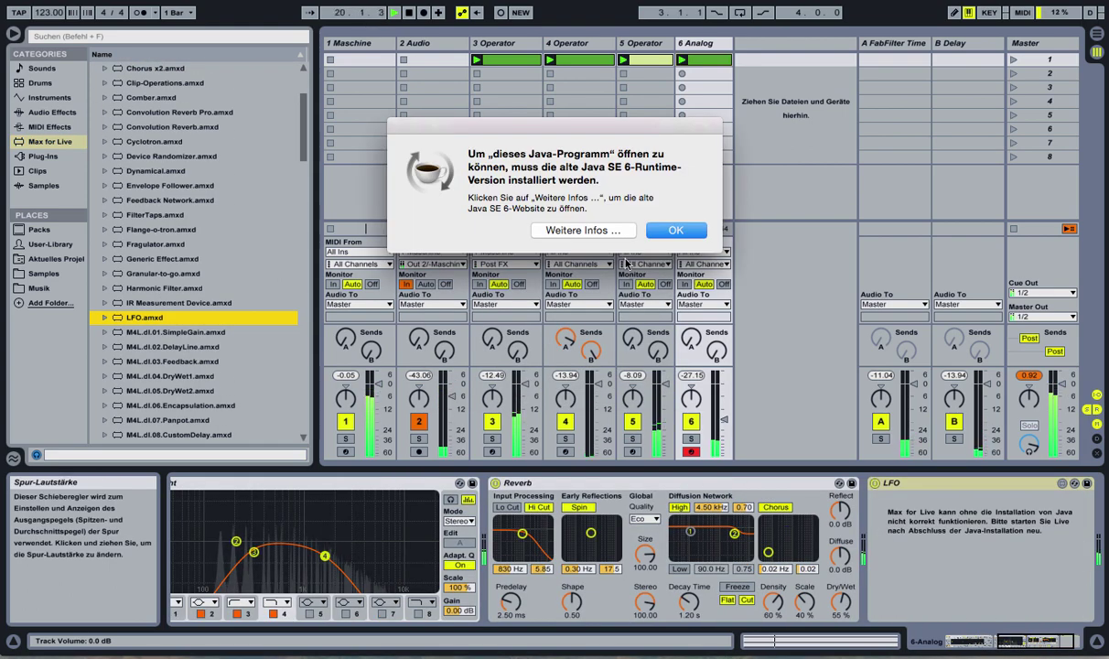
pyautogui.press('Return')
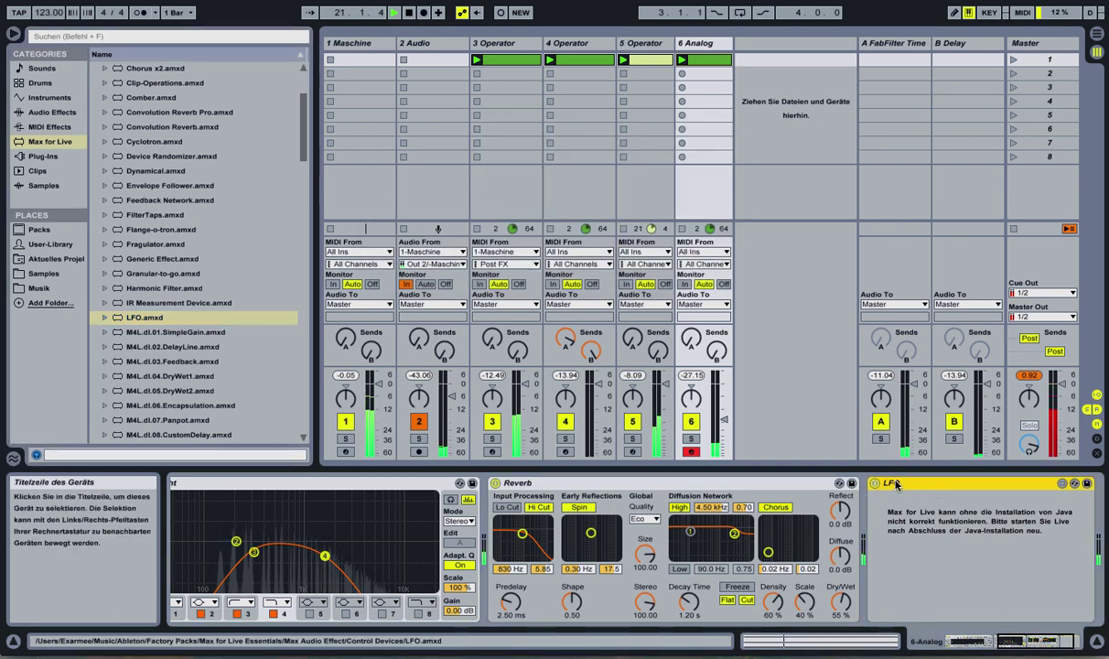
pyautogui.rightClick(927, 485)
pyautogui.click(956, 567)
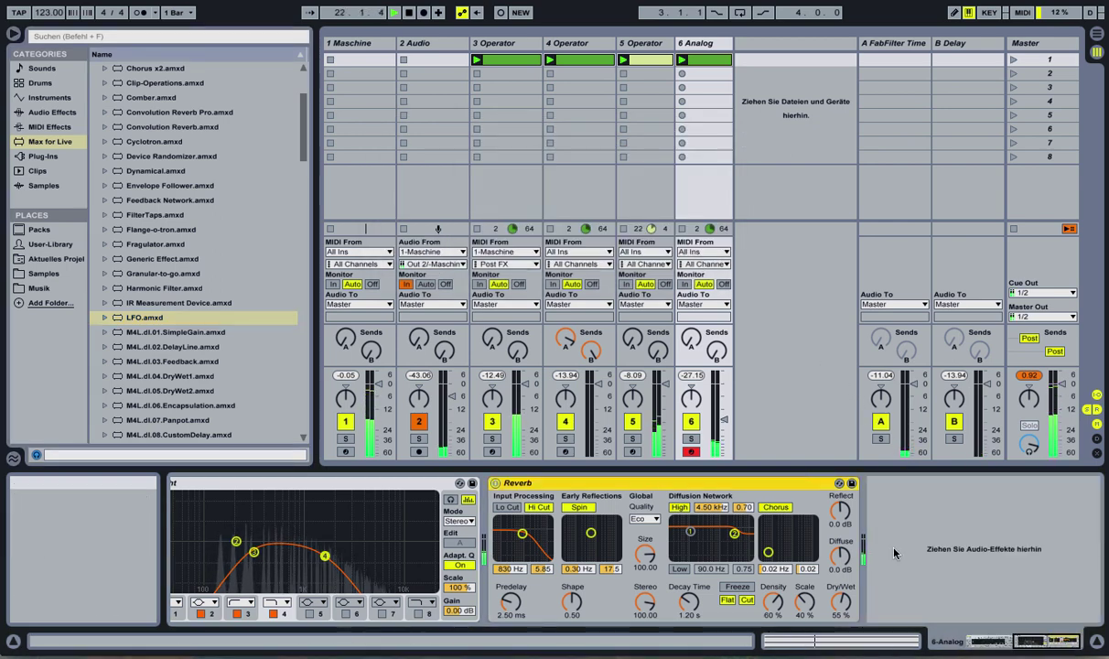
# Record frequency movements of EQ Eight's band 4 high cut as automation in the Analog track's clip, and re-arm the track.
pyautogui.moveTo(323, 558); pyautogui.dragTo(334, 551)
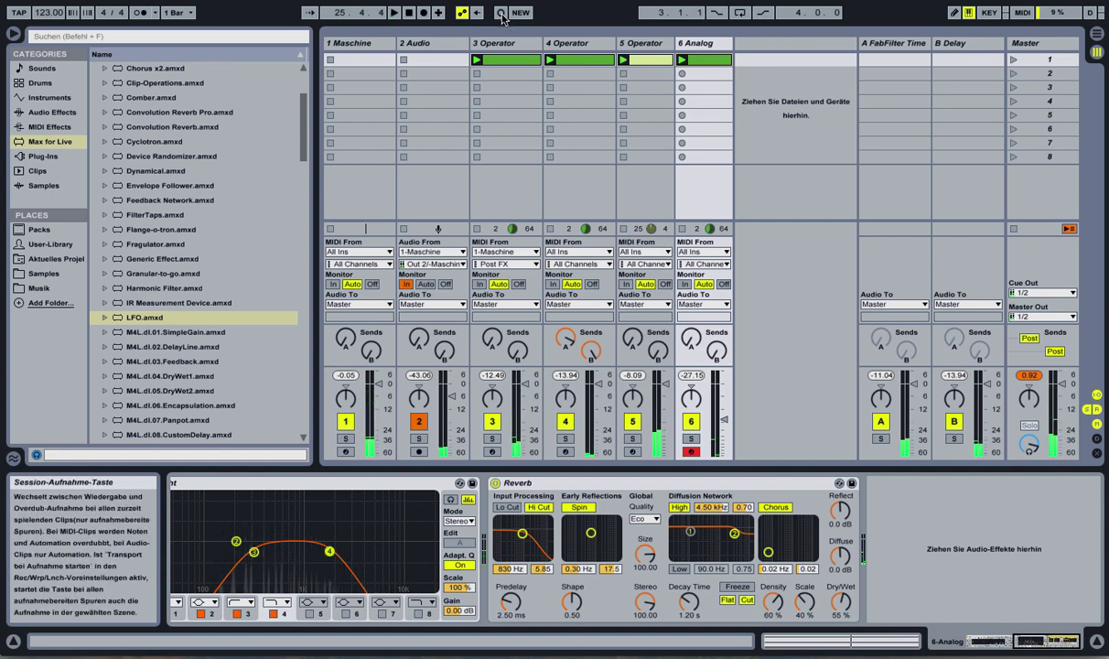
pyautogui.click(691, 451)
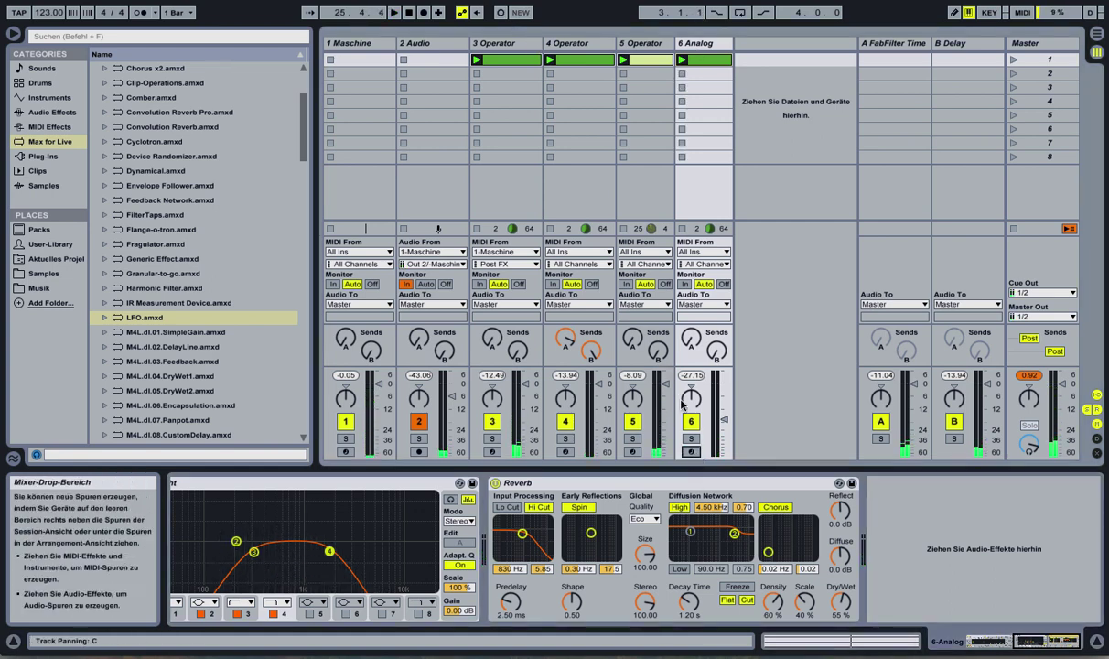
pyautogui.click(503, 13)
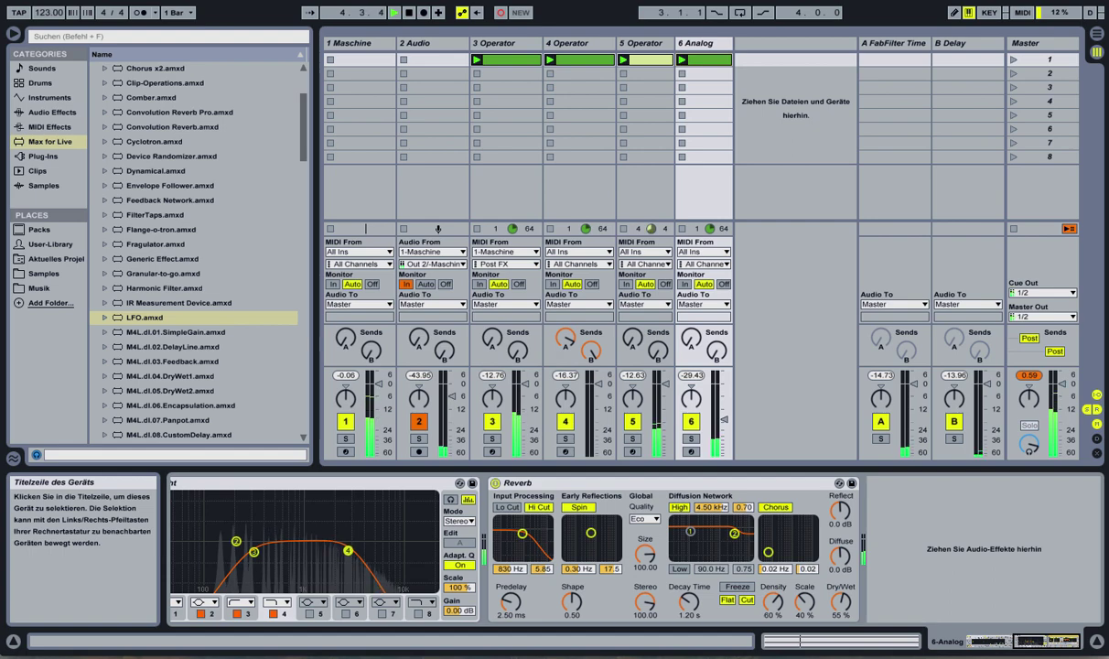
pyautogui.click(1006, 647)
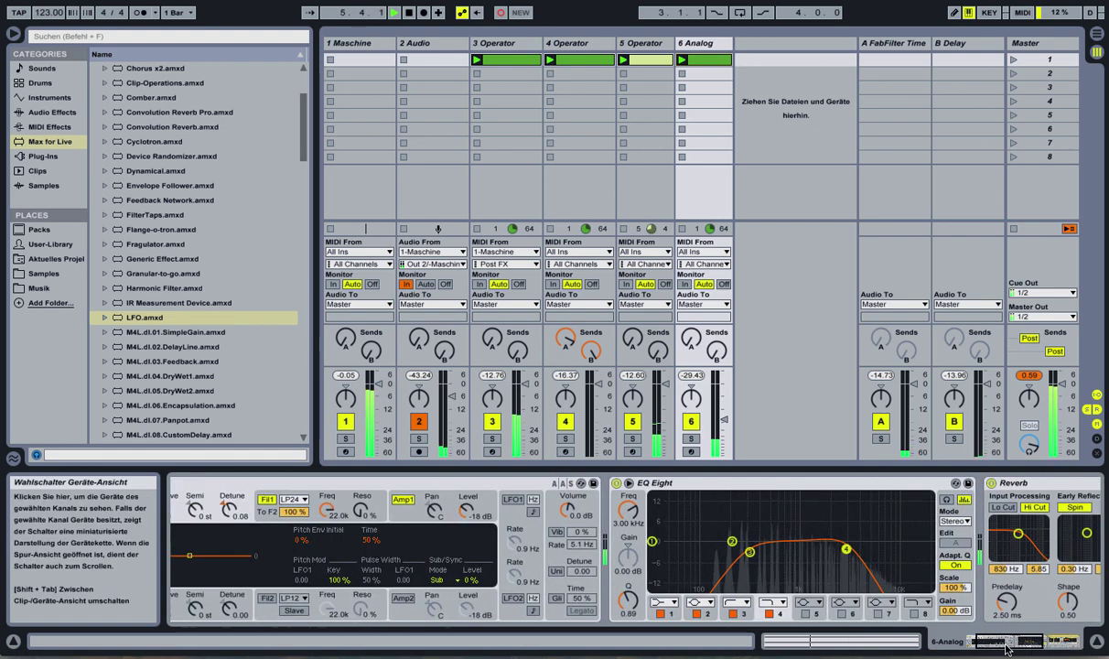
pyautogui.click(691, 451)
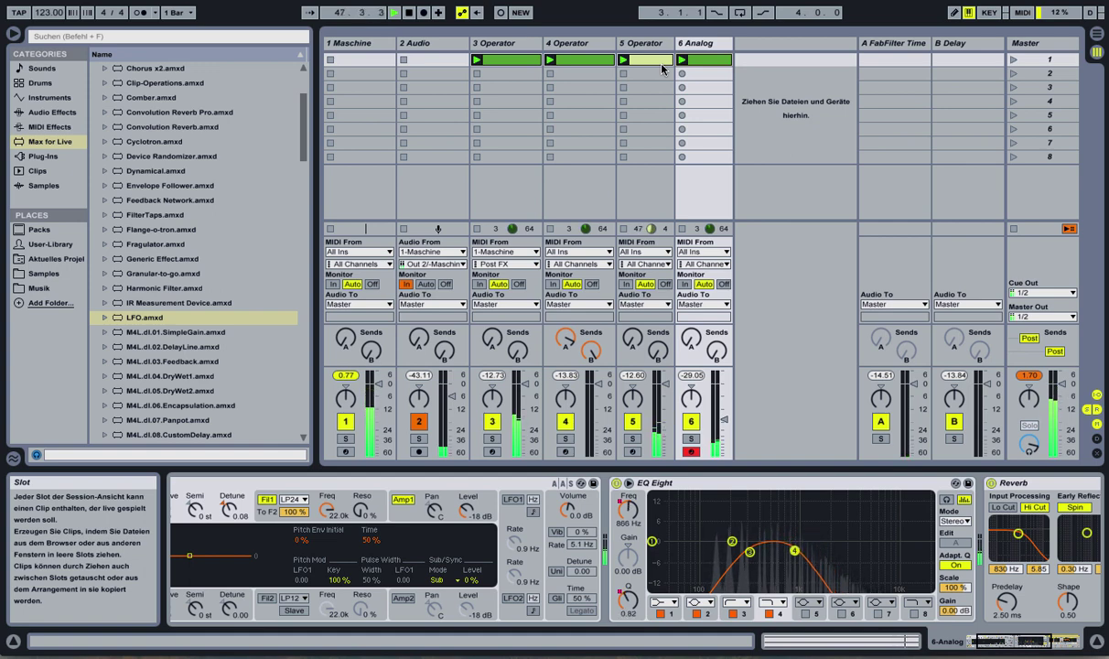
# Add an Operator instrument on a new track and give oscillator A a short envelope with 315 ms decay and -inf dB sustain.
pyautogui.click(38, 98)
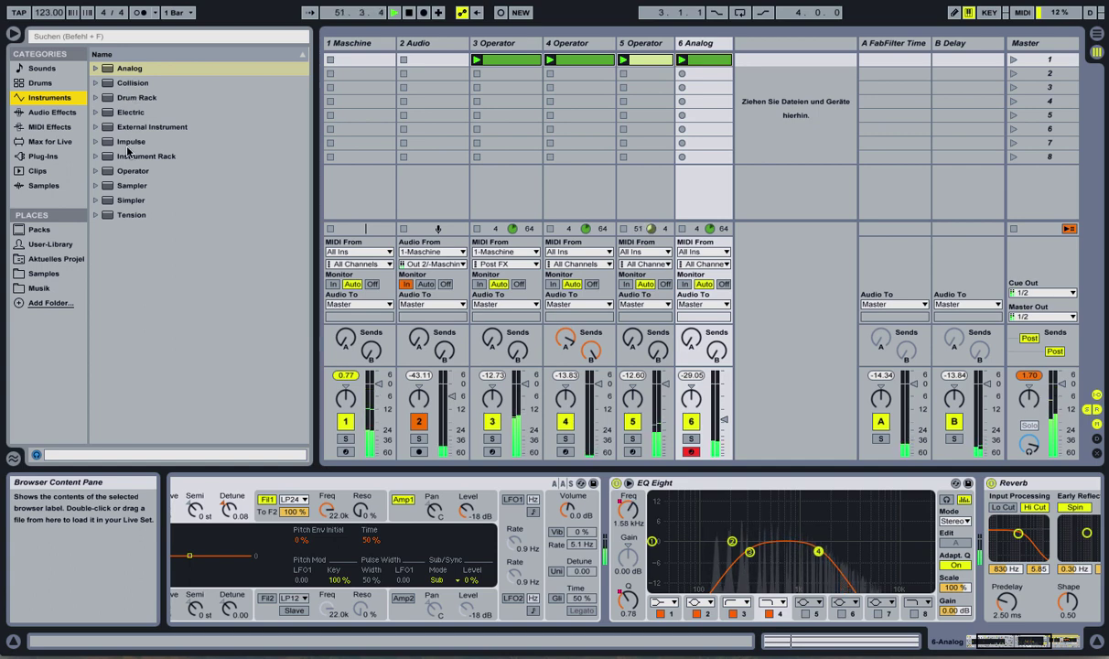
pyautogui.moveTo(111, 170); pyautogui.dragTo(756, 73)
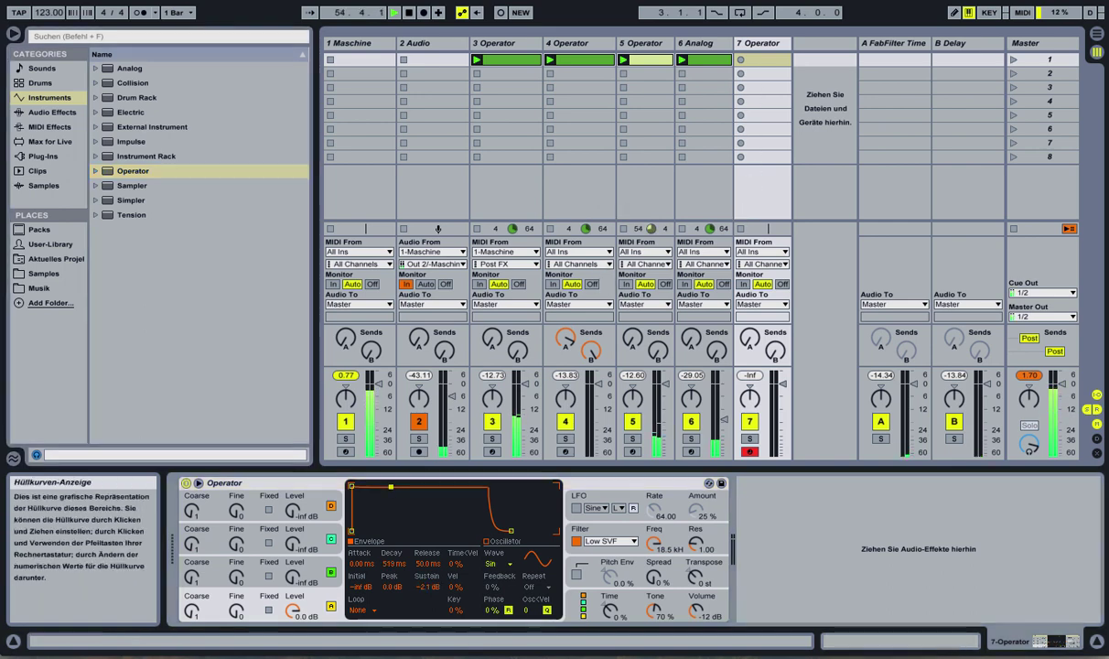
pyautogui.moveTo(392, 486); pyautogui.dragTo(401, 534)
# Set the shaper in Operator's filter section to Hard with 3.8 dB drive.
pyautogui.click(574, 539)
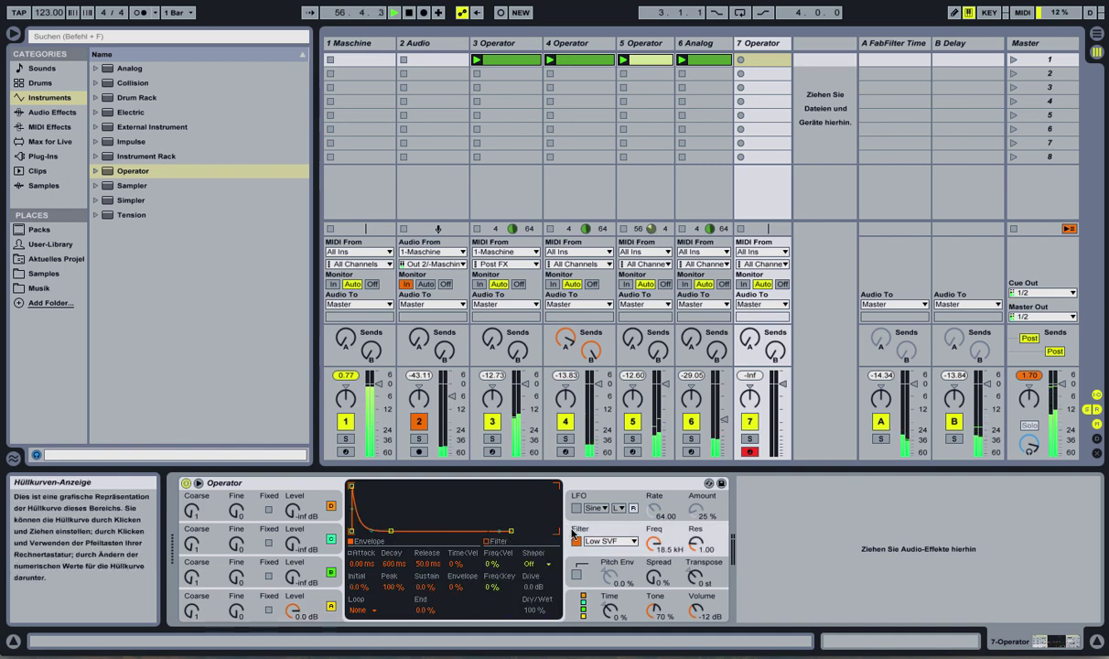
pyautogui.click(529, 563)
pyautogui.click(529, 585)
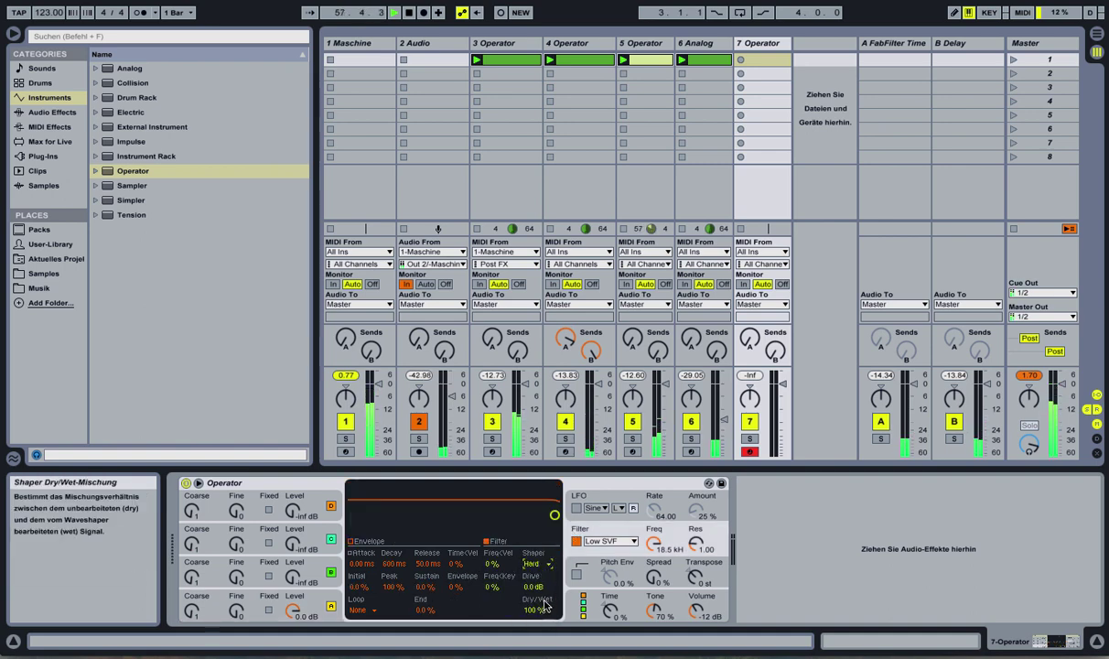
pyautogui.moveTo(535, 586); pyautogui.dragTo(535, 571)
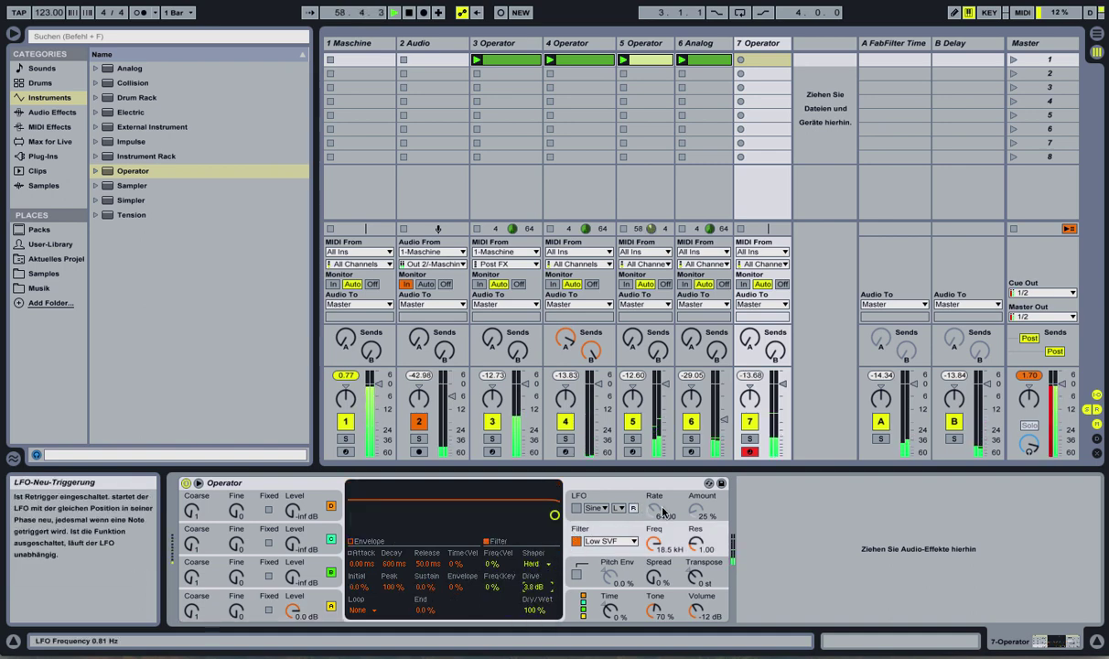
# Set the new Operator's spread to 65% and its volume to -22 dB.
pyautogui.click(655, 575)
pyautogui.moveTo(652, 576); pyautogui.dragTo(653, 549)
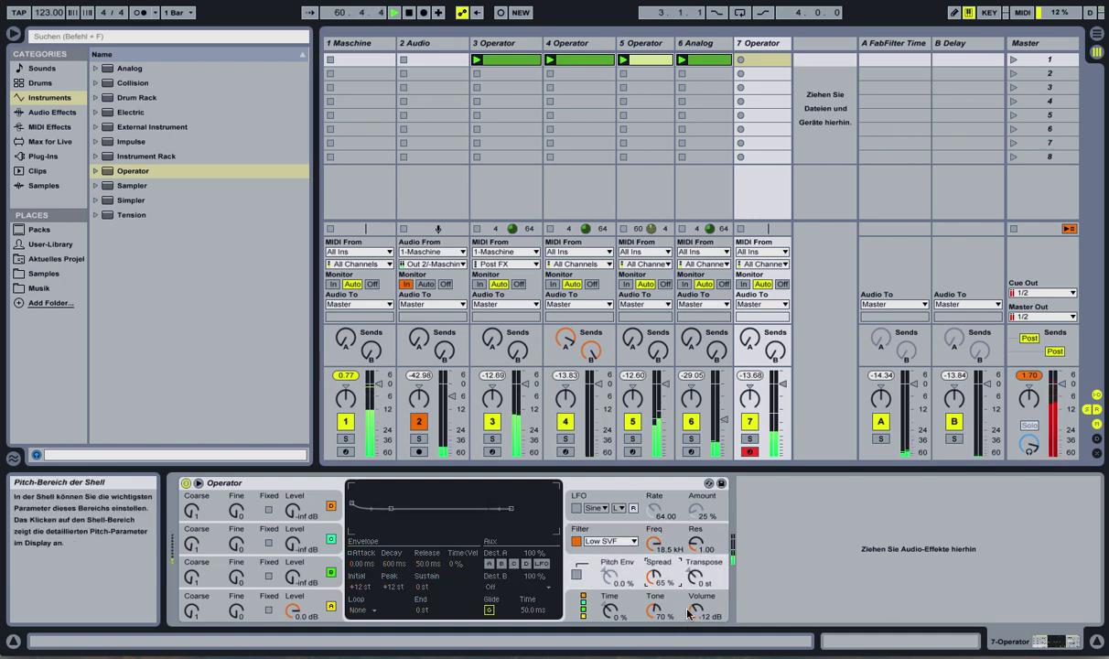
pyautogui.moveTo(695, 611); pyautogui.dragTo(695, 628)
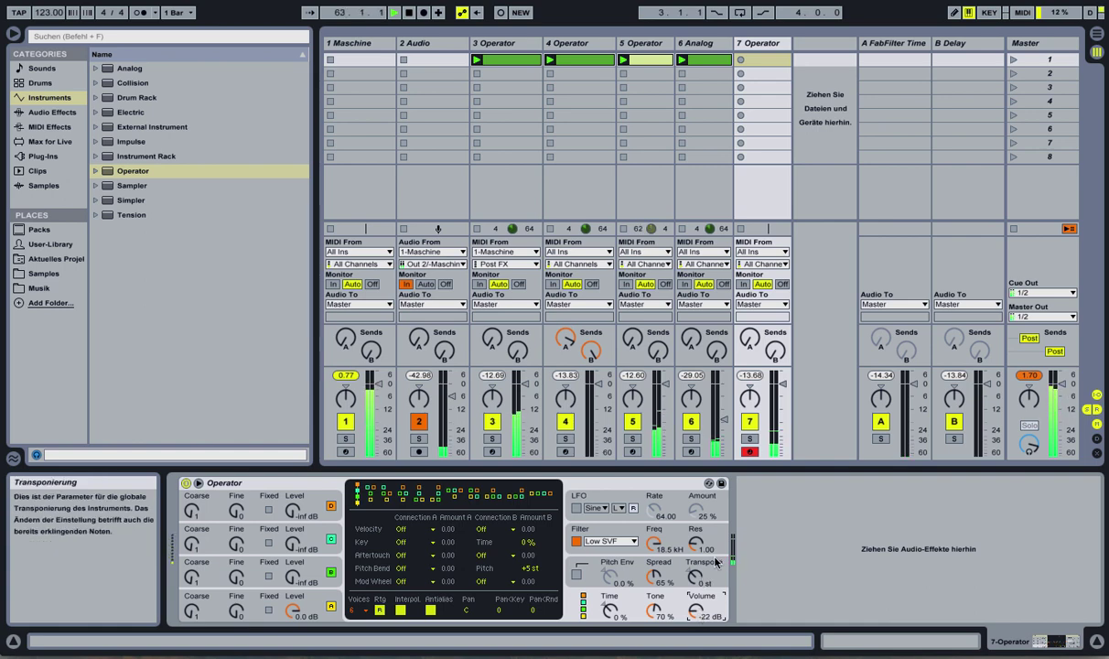
# Copy the Analog track's clip to track 7's first slot and adjust the ends of all its notes at the clip's end.
pyautogui.click(742, 61)
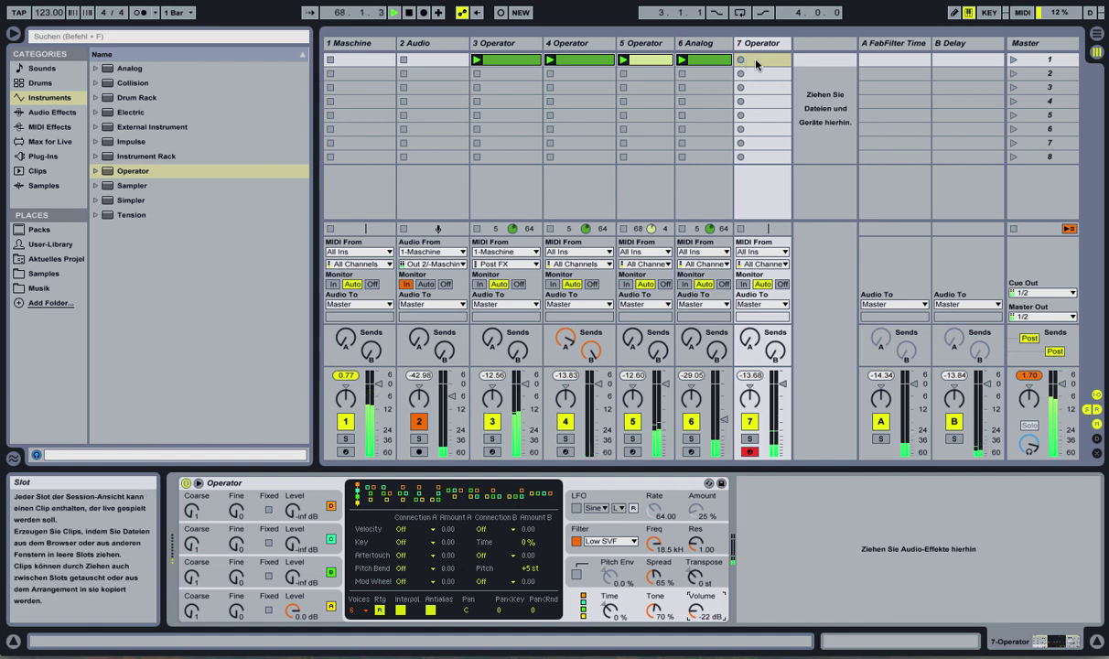
pyautogui.click(701, 62)
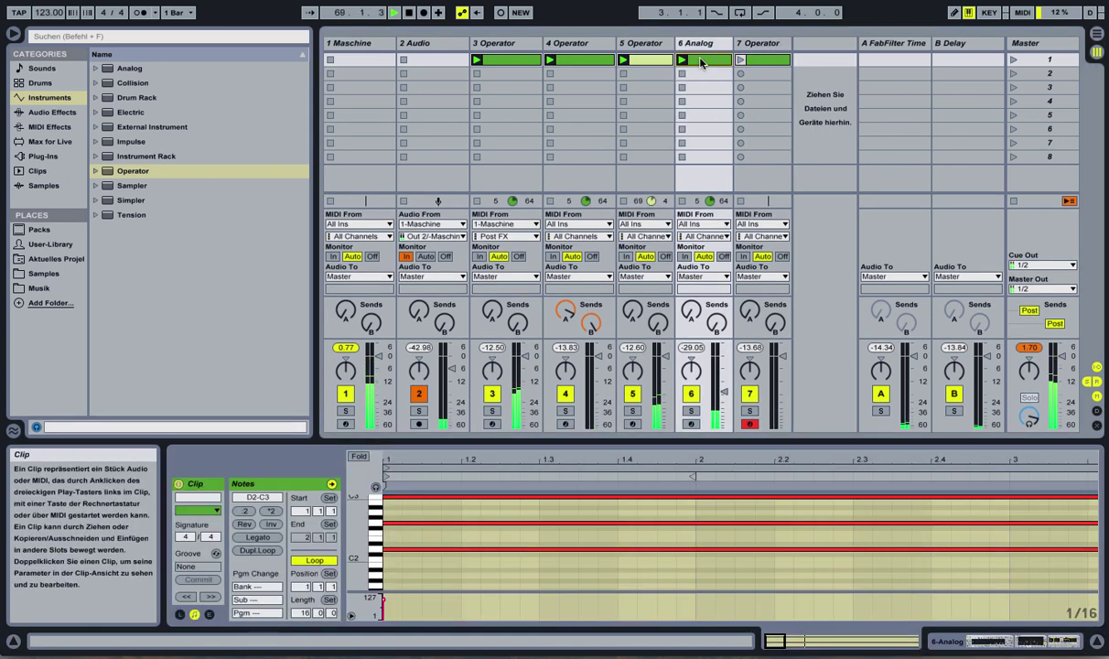
pyautogui.click(743, 62)
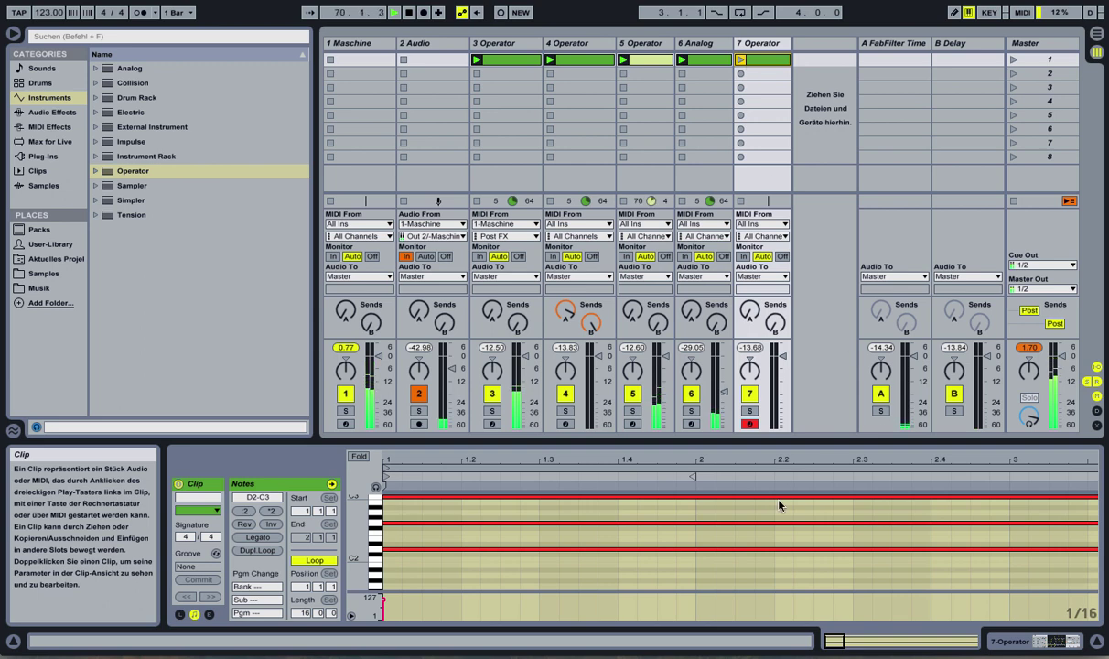
pyautogui.doubleClick(564, 460)
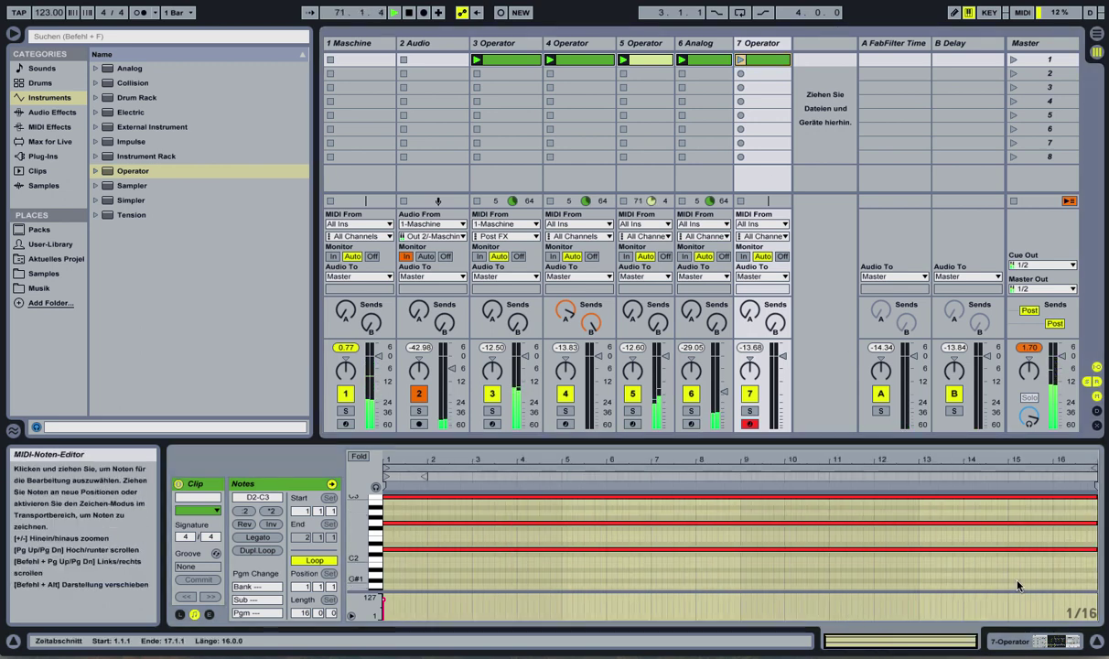
pyautogui.hotkey('ctrl', 'a')
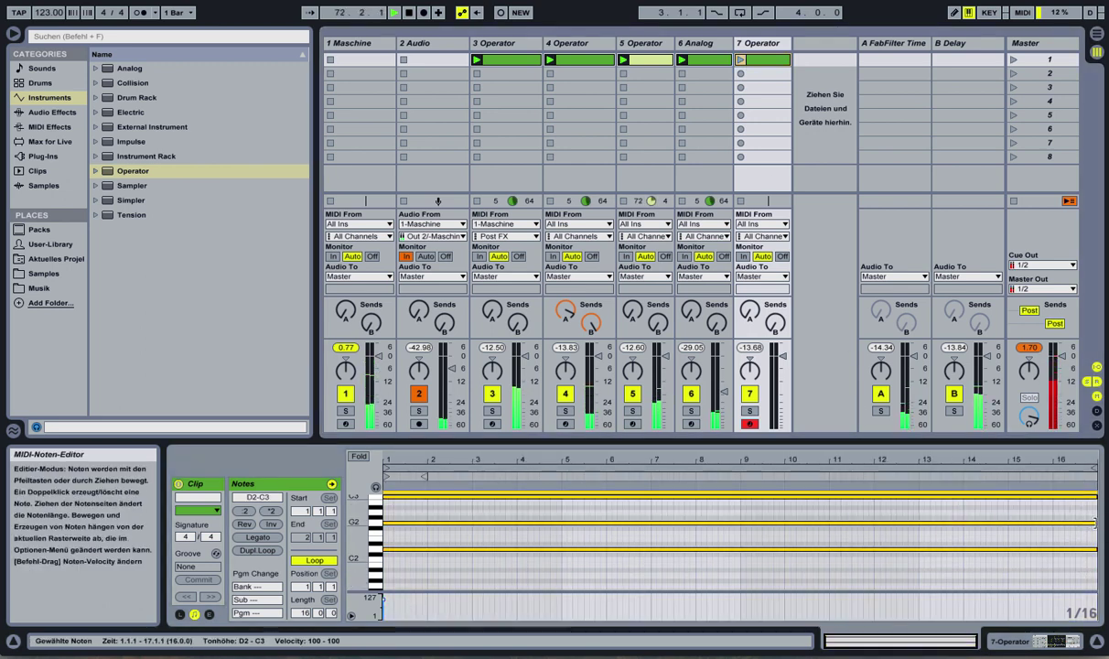
pyautogui.moveTo(1095, 521); pyautogui.dragTo(1066, 516)
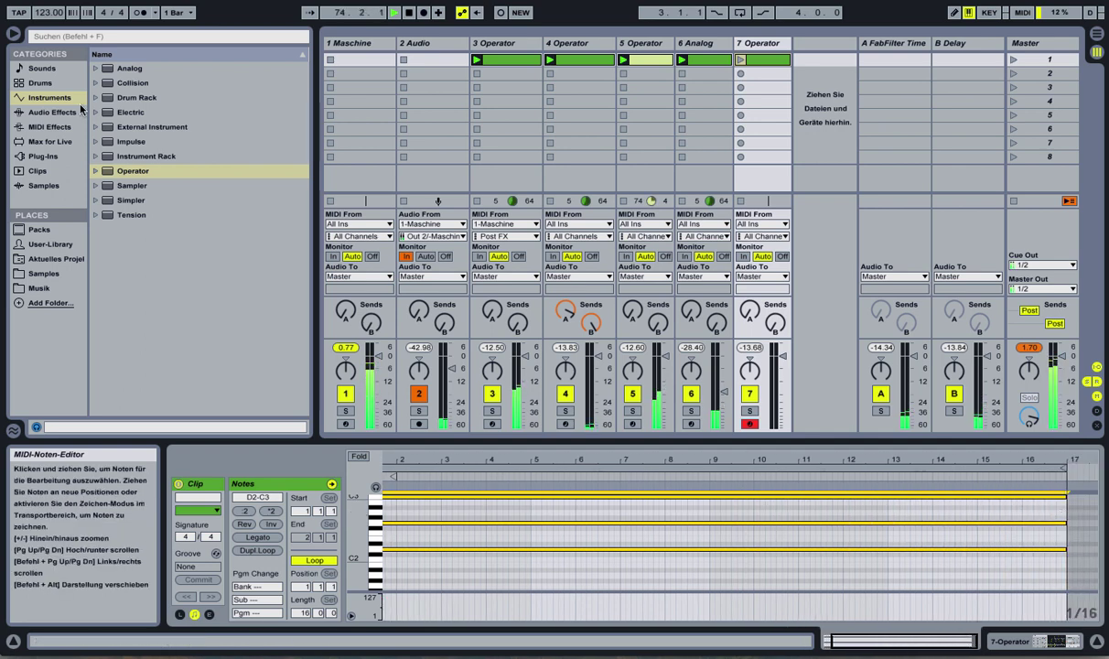
# Add an Arpeggiator before the Operator on track 7 and launch the track's clip.
pyautogui.click(47, 126)
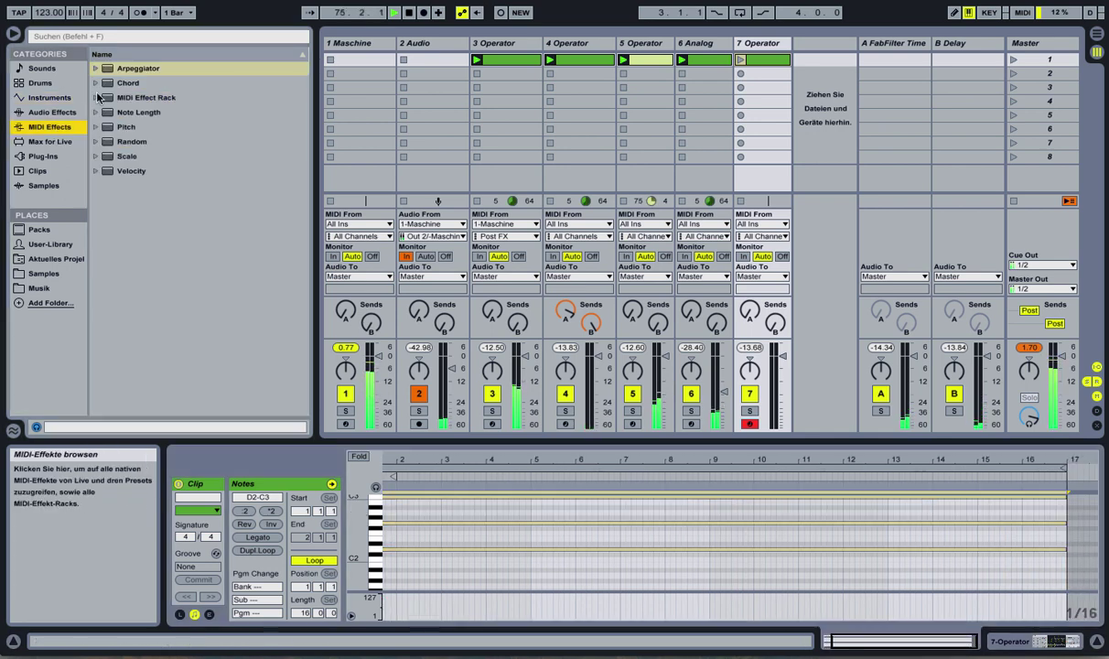
pyautogui.doubleClick(114, 68)
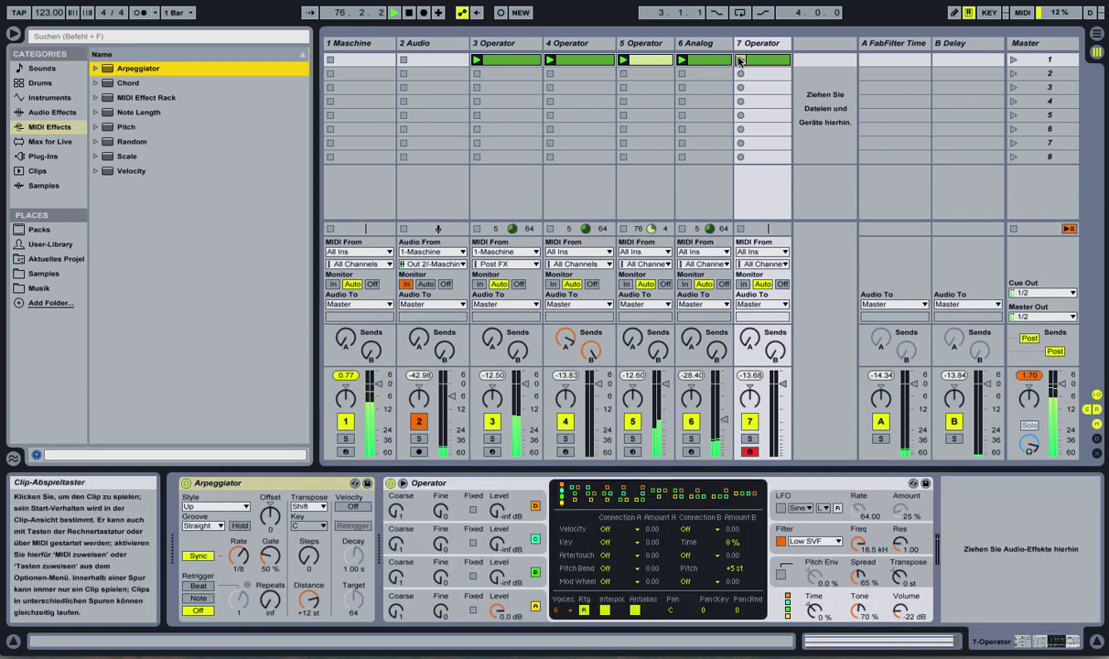
pyautogui.click(740, 60)
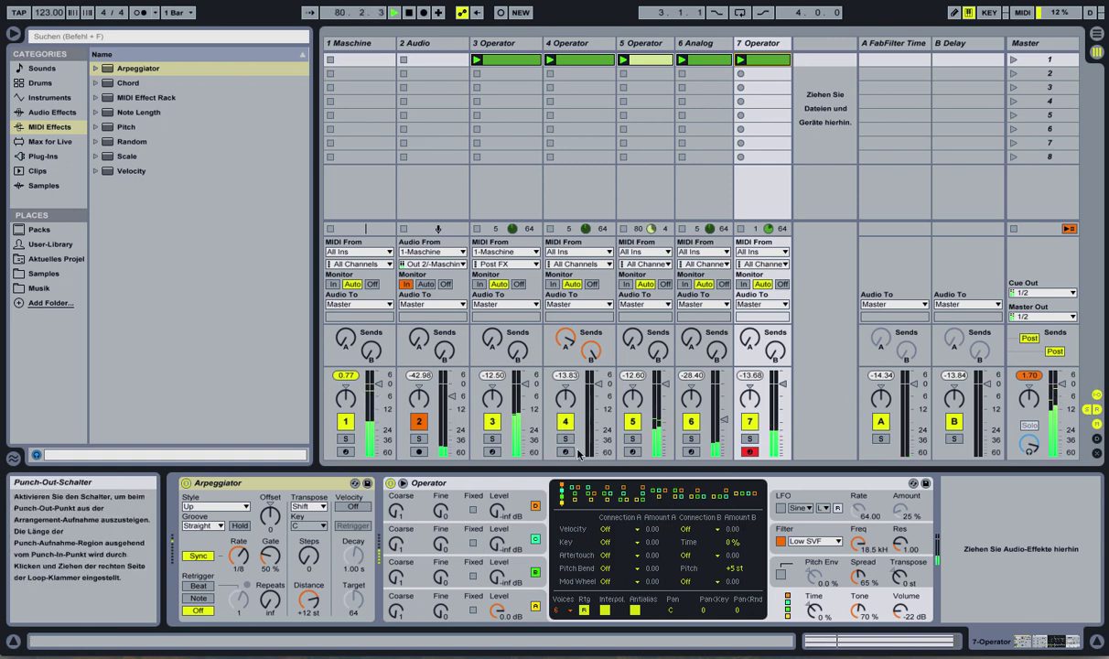
# Try oscillator A's coarse frequency at 2, return it to 1, and set the Arpeggiator's rate to 1/16.
pyautogui.moveTo(411, 610); pyautogui.dragTo(410, 597)
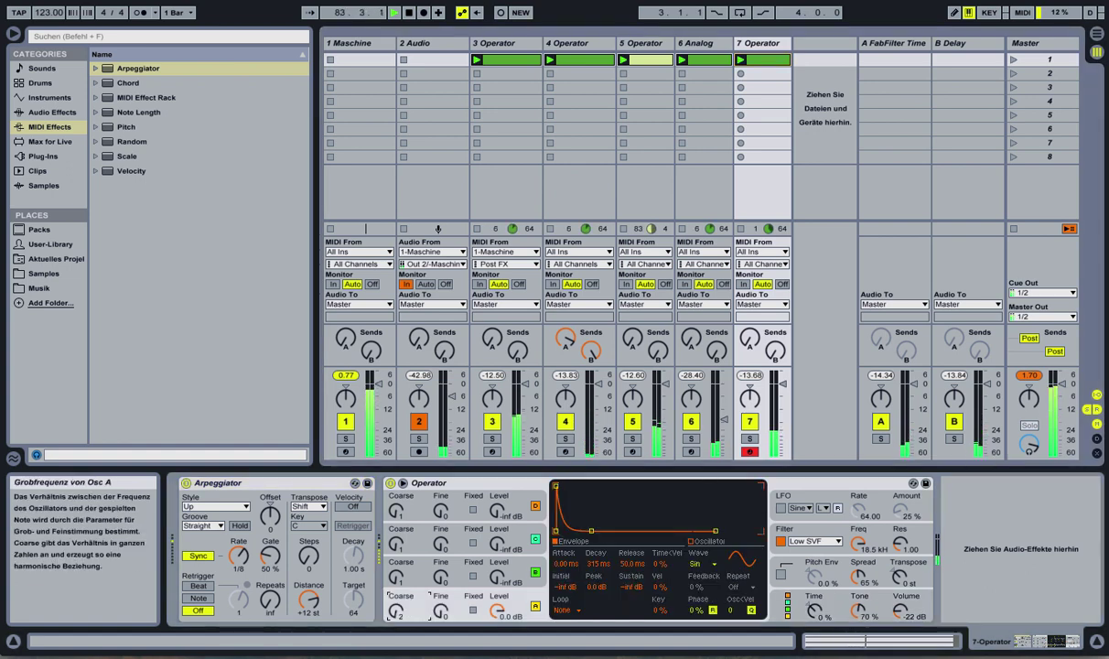
pyautogui.moveTo(411, 598); pyautogui.dragTo(410, 610)
pyautogui.moveTo(239, 561); pyautogui.dragTo(240, 553)
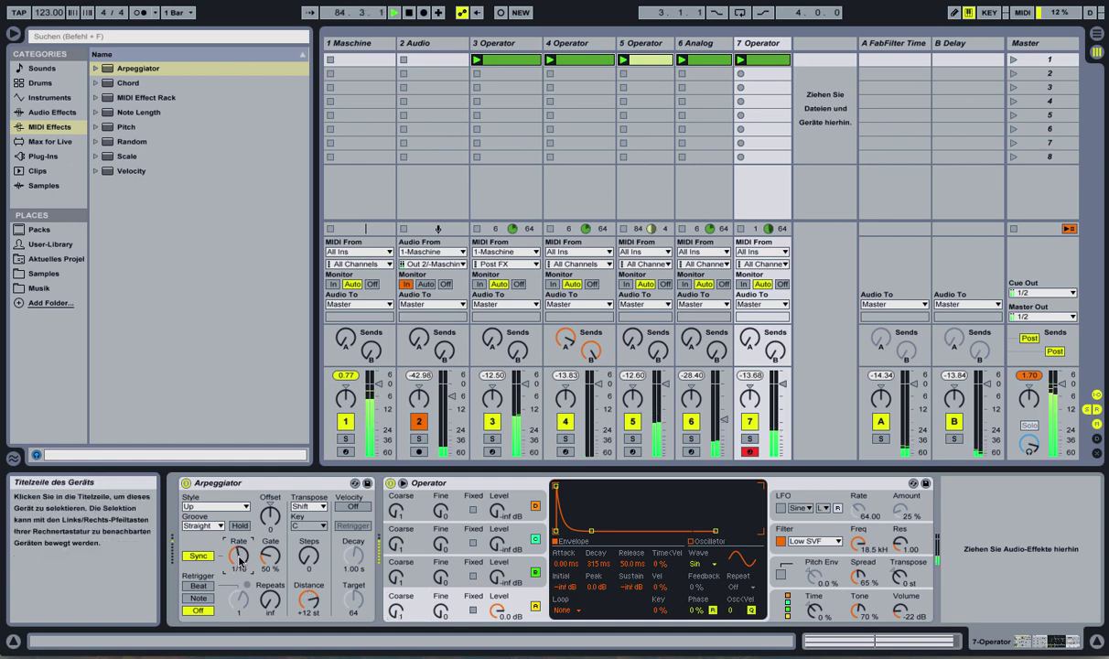
# Shorten oscillator A's envelope decay to 116 ms and set track 7's Operator volume to -27 dB.
pyautogui.moveTo(901, 608); pyautogui.dragTo(901, 622)
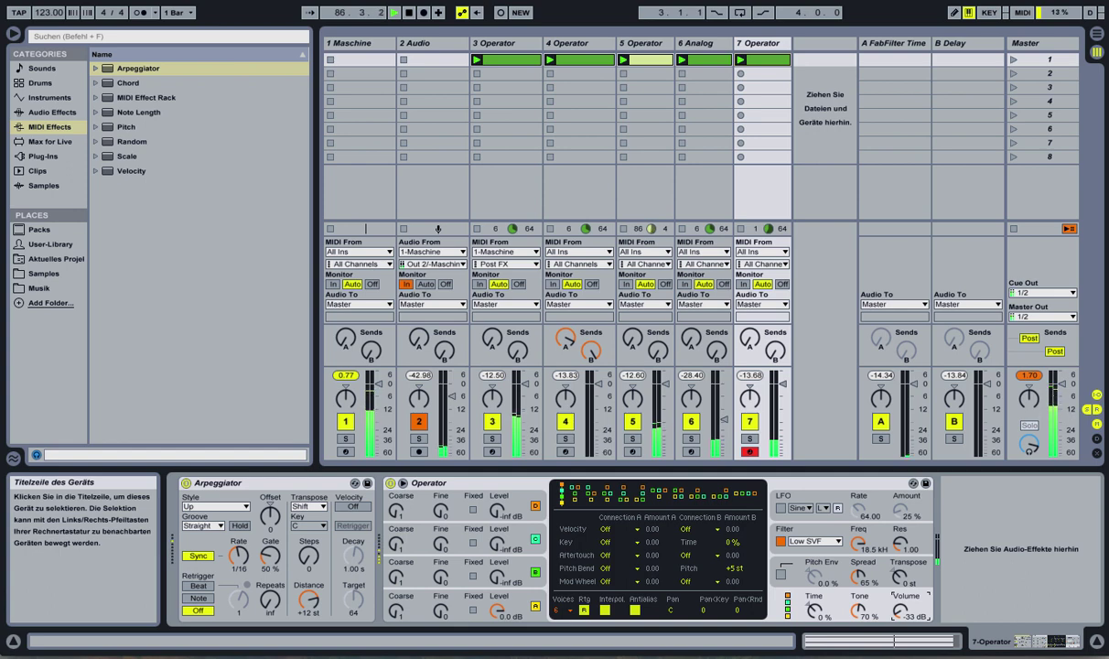
pyautogui.click(503, 564)
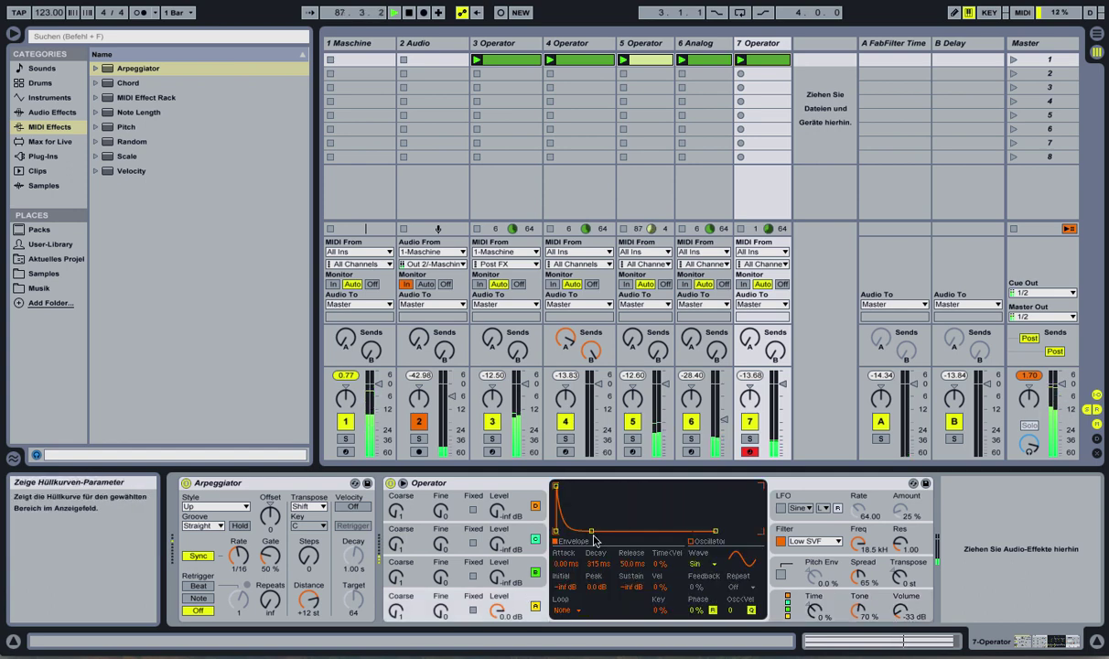
pyautogui.moveTo(593, 533); pyautogui.dragTo(586, 532)
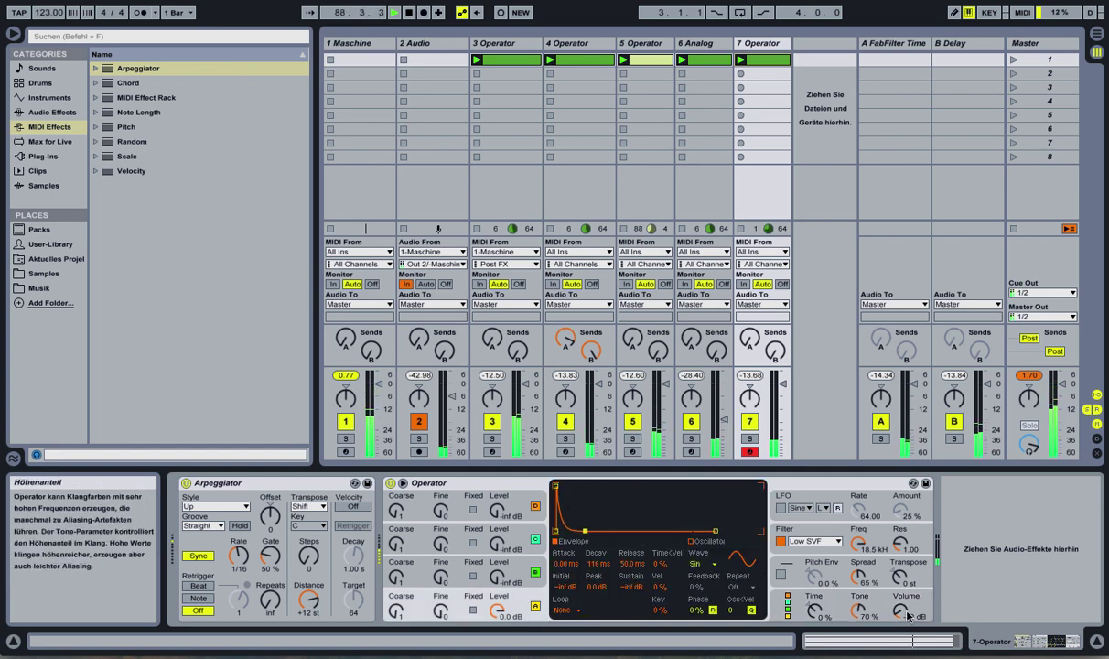
pyautogui.moveTo(907, 611); pyautogui.dragTo(907, 605)
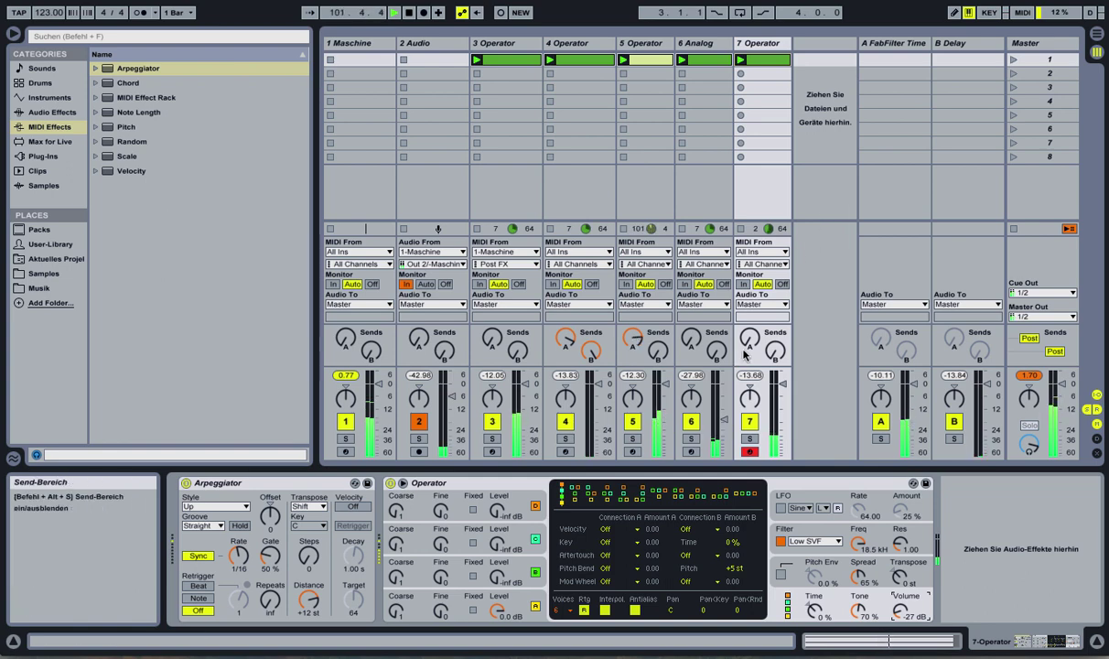
# Adjust send A on tracks 5, 6 and 7, keeping a moderate amount only on track 5.
pyautogui.moveTo(749, 338); pyautogui.dragTo(692, 340)
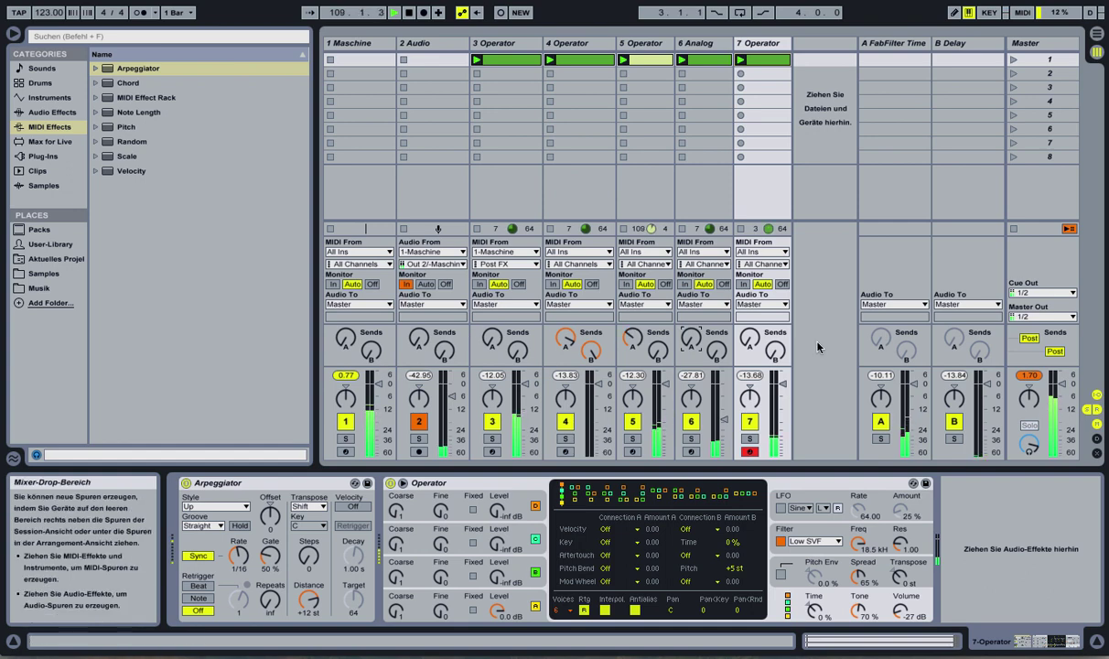
# Examine the device chain of track 4, from Operator through EQ Eight to Reverb.
pyautogui.click(593, 43)
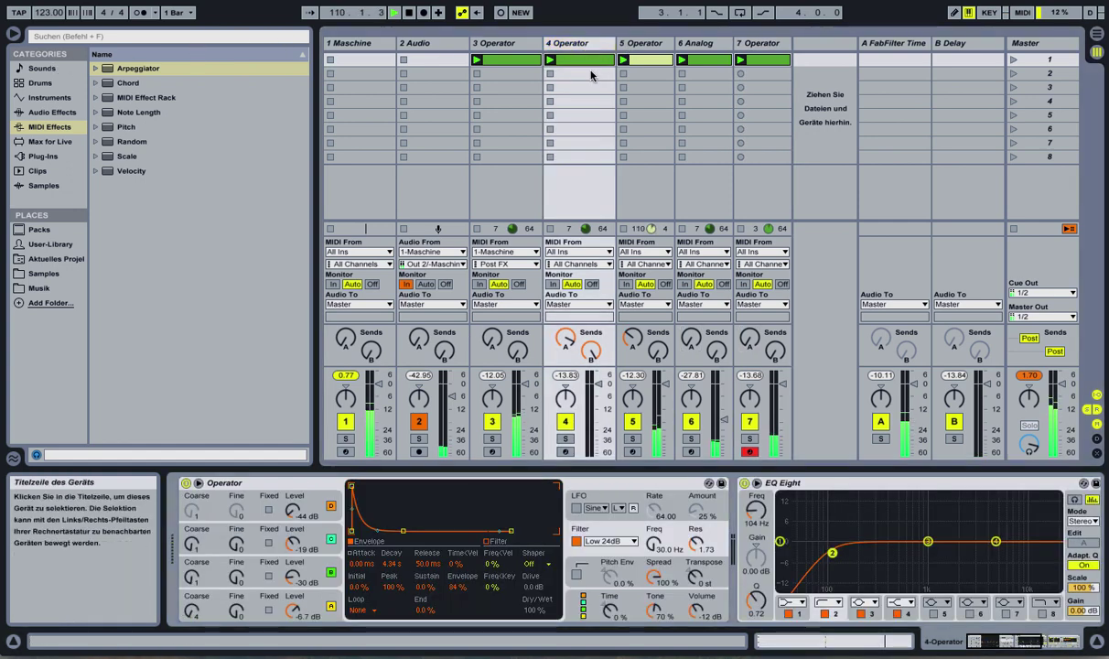
pyautogui.click(1080, 640)
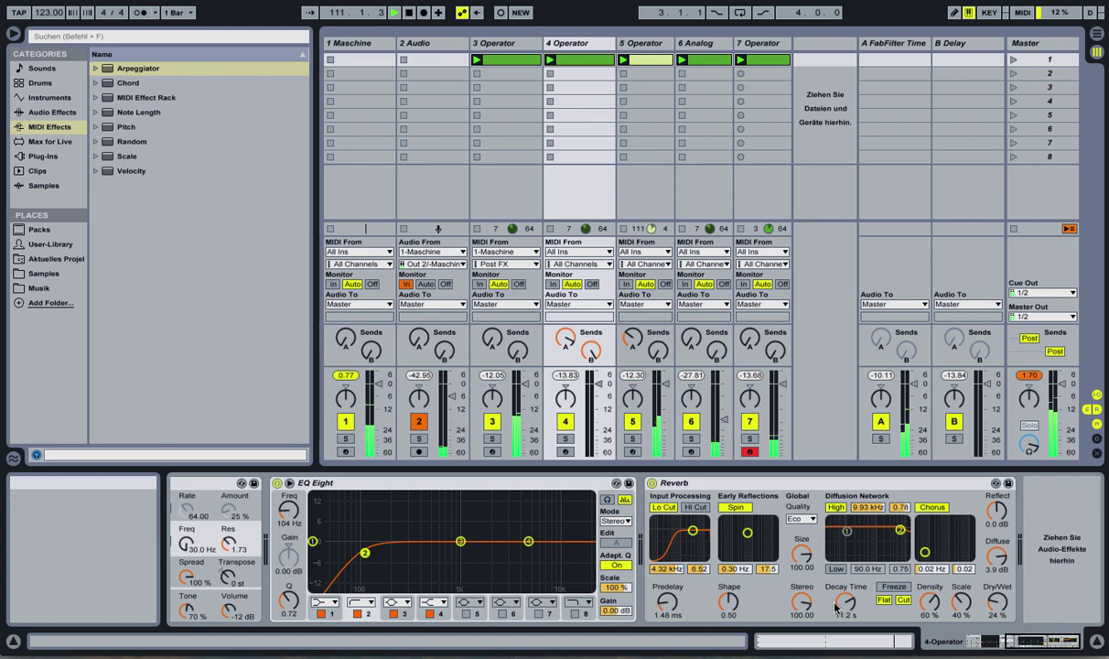
pyautogui.click(1022, 644)
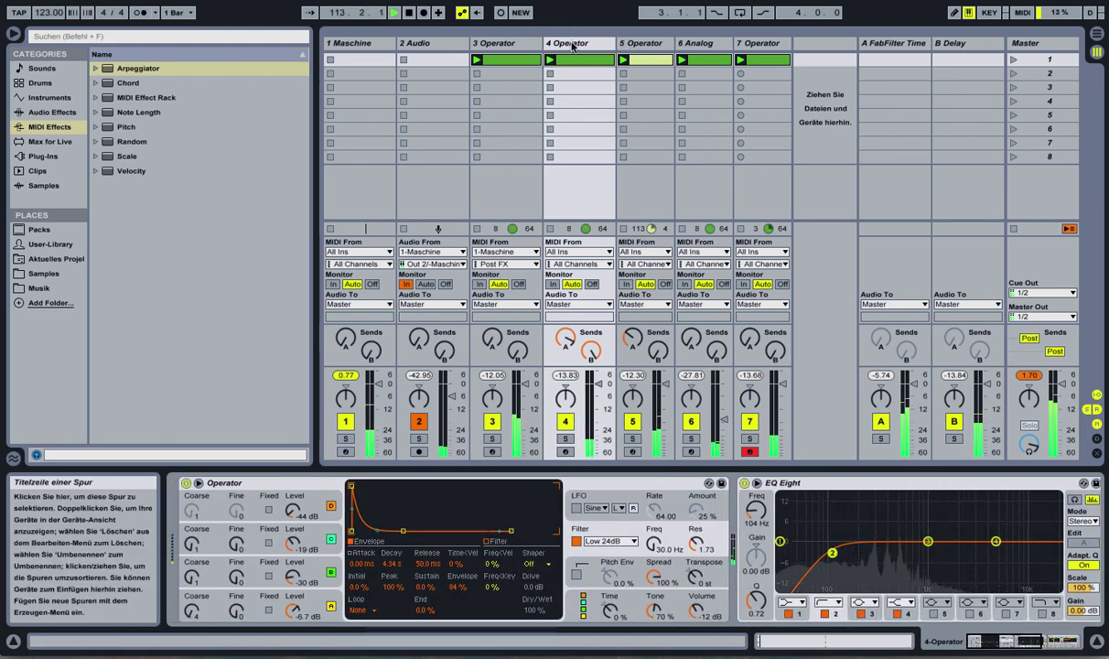
pyautogui.click(995, 643)
pyautogui.click(997, 642)
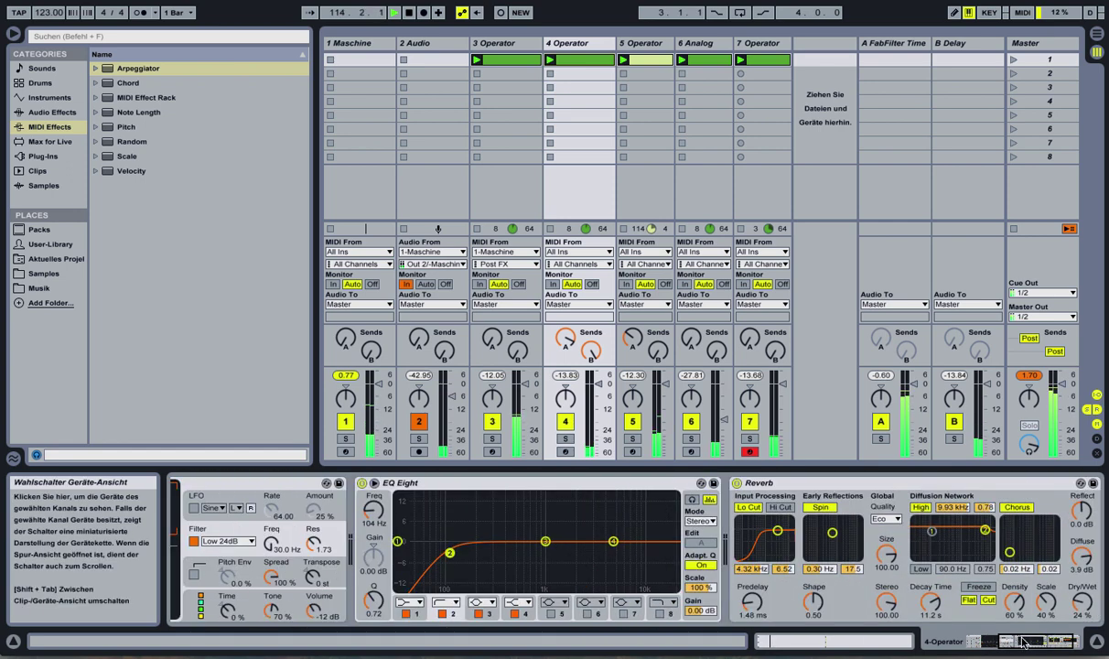